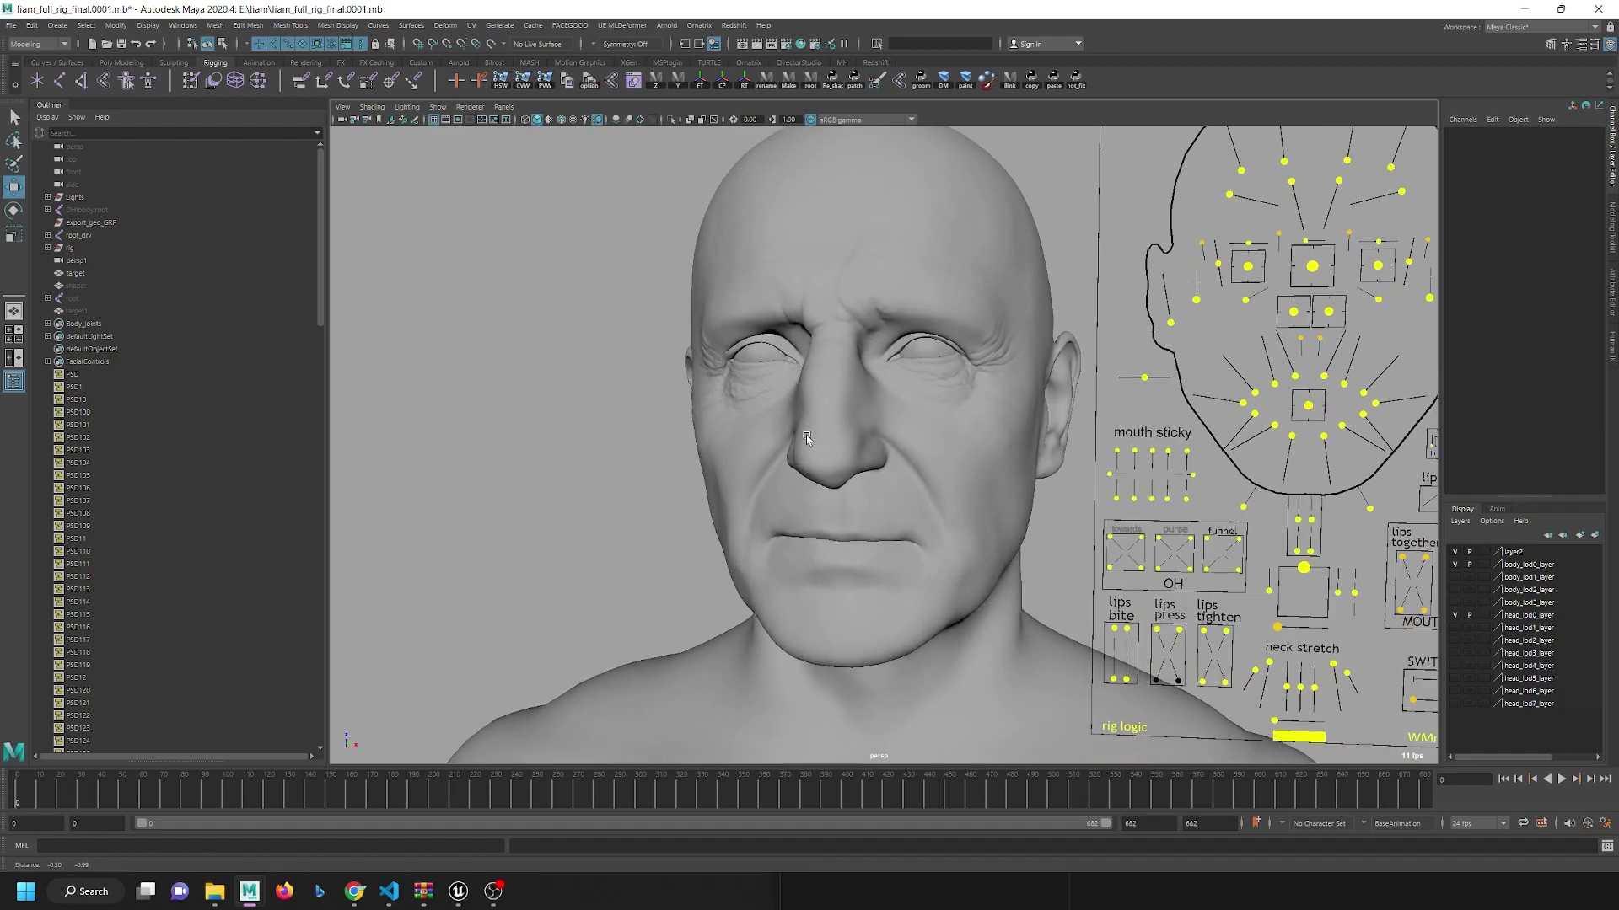
Step: Examine the sculpted head's overall facial forms from the front, both three-quarter sides and close to the eyes
alt+drag(826, 375, 750, 344)
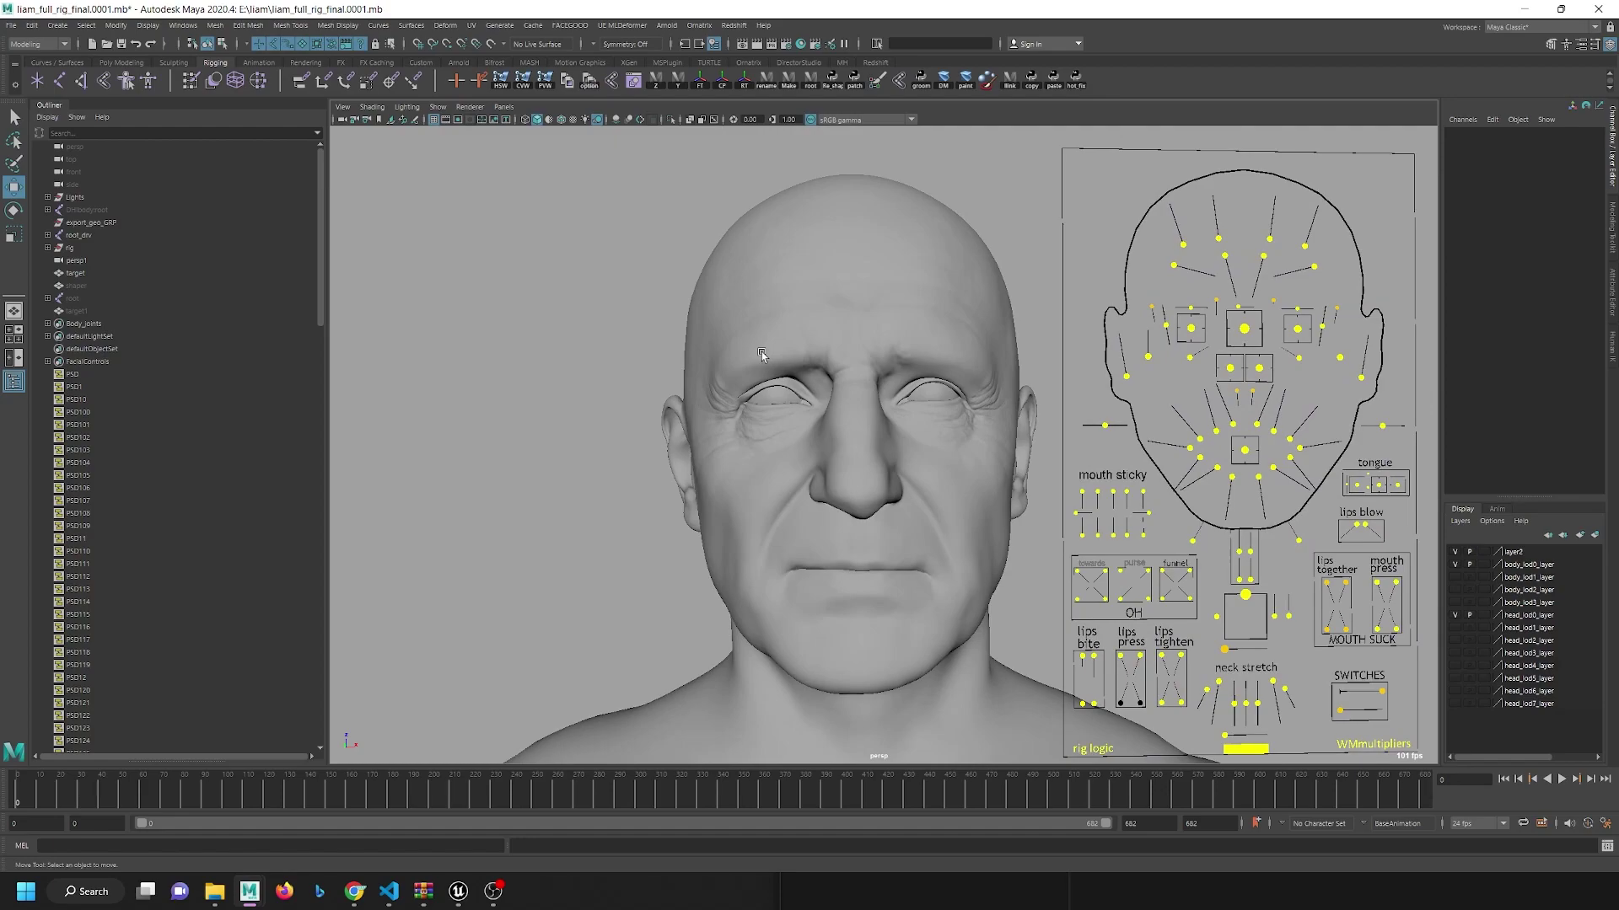
alt+drag(757, 494, 794, 375)
alt+right_drag(857, 362, 951, 610)
alt+middle_drag(569, 364, 617, 440)
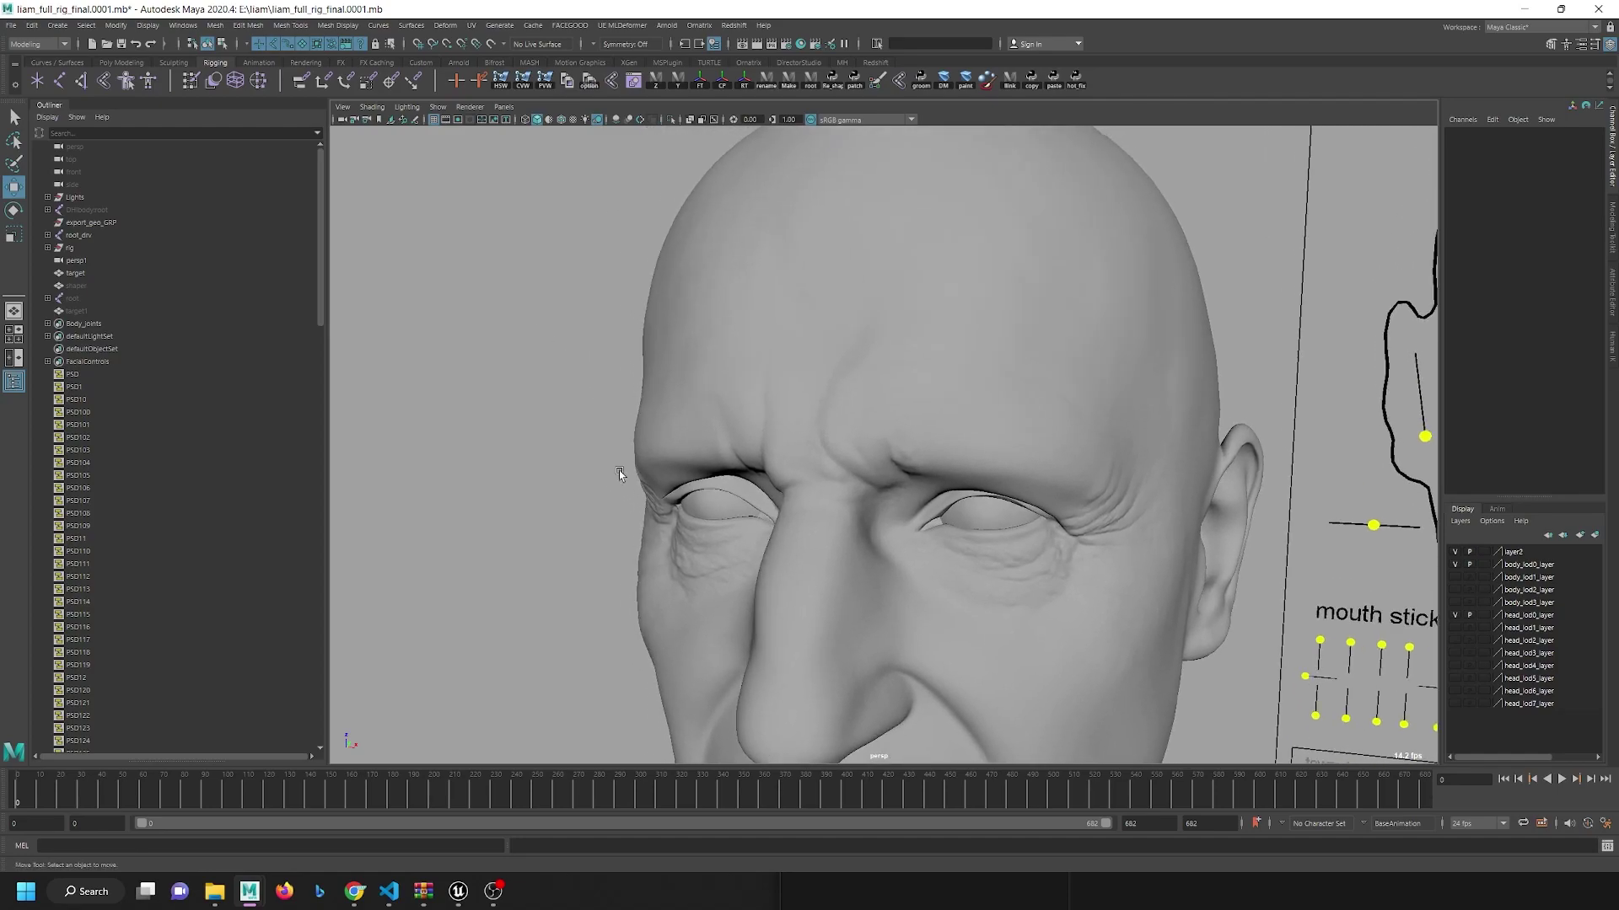
alt+drag(617, 440, 669, 464)
alt+right_drag(668, 465, 790, 549)
alt+middle_drag(880, 376, 884, 321)
alt+drag(885, 607, 957, 552)
alt+right_drag(1126, 590, 841, 491)
alt+drag(841, 490, 973, 558)
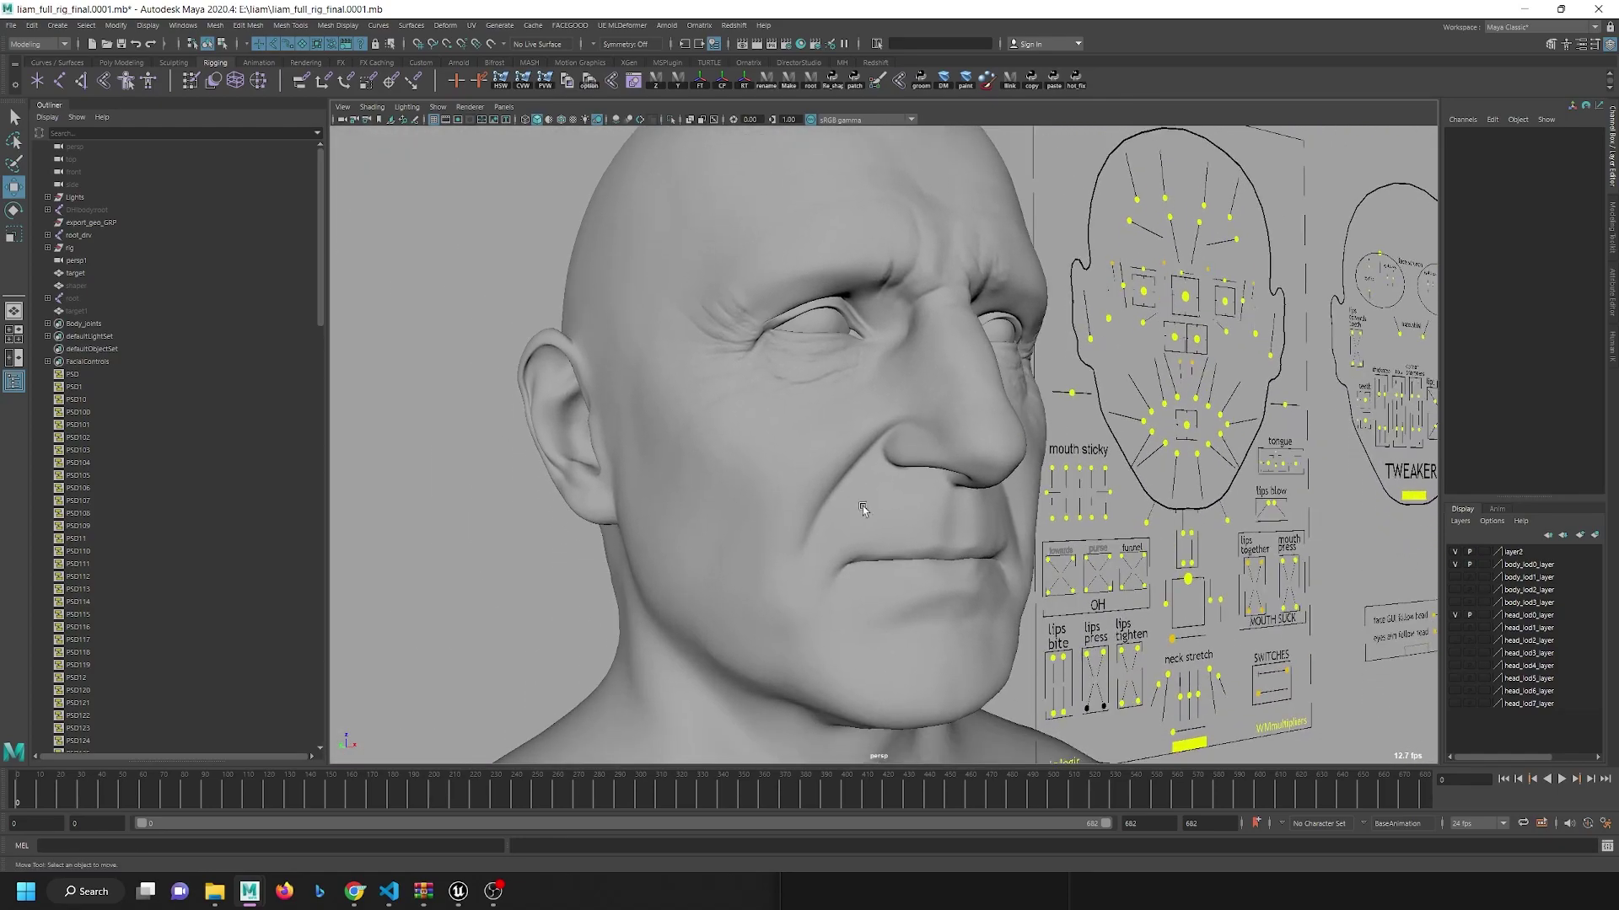
alt+right_drag(1183, 650, 855, 486)
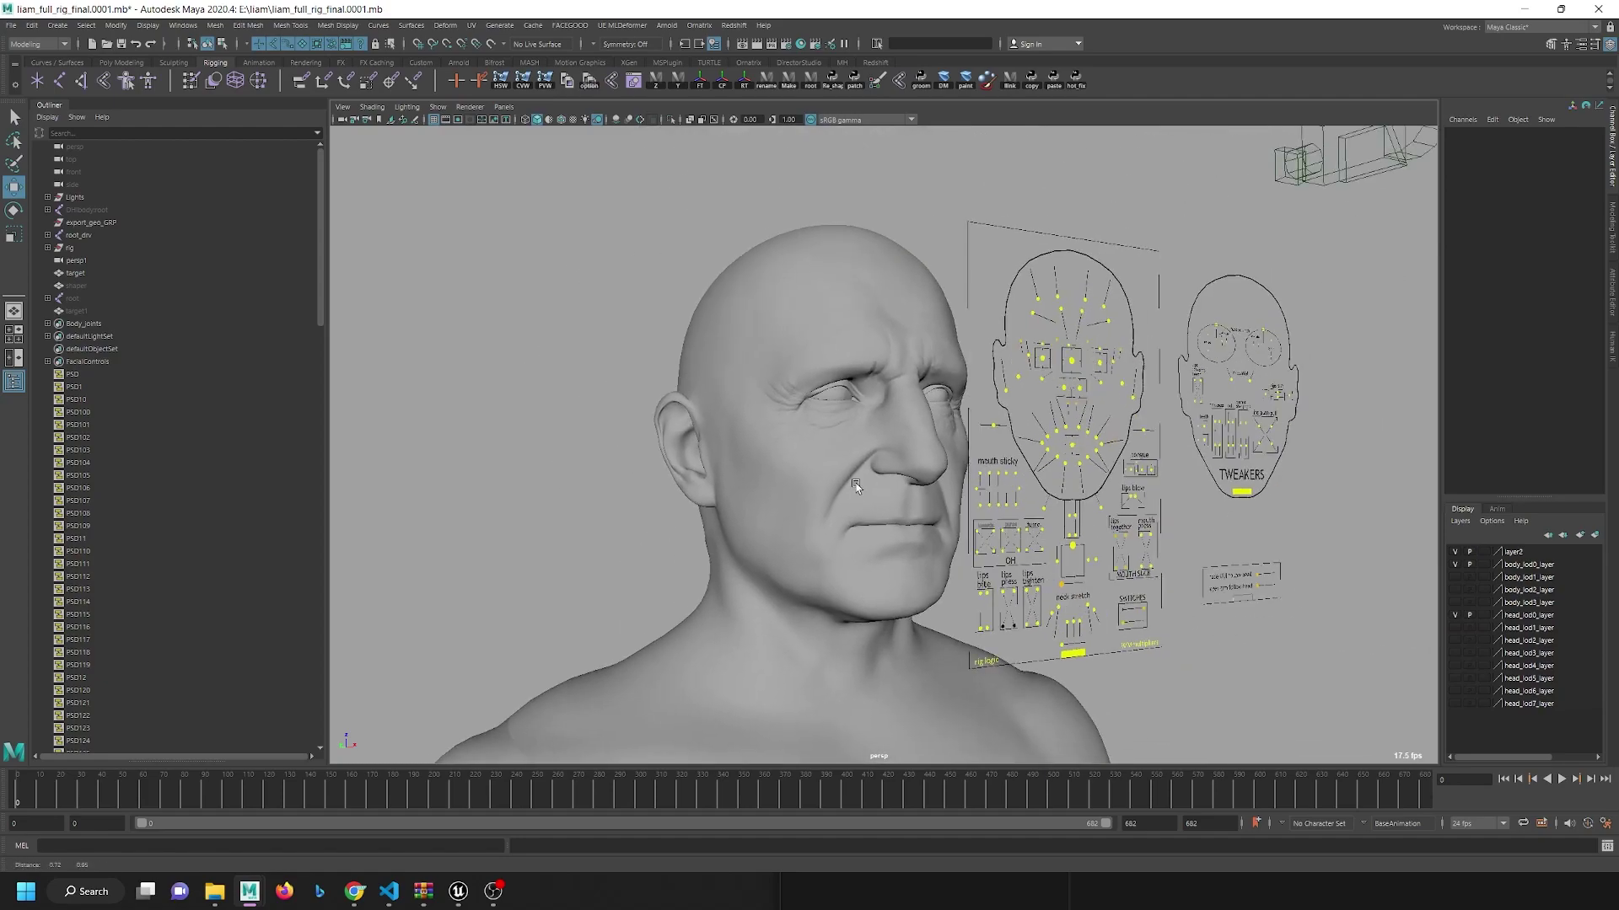
Step: Examine the crow's feet, eyelids and under-eye folds around both eyes up close
alt+right_drag(840, 381, 921, 524)
alt+middle_drag(926, 397, 922, 412)
alt+drag(871, 440, 914, 461)
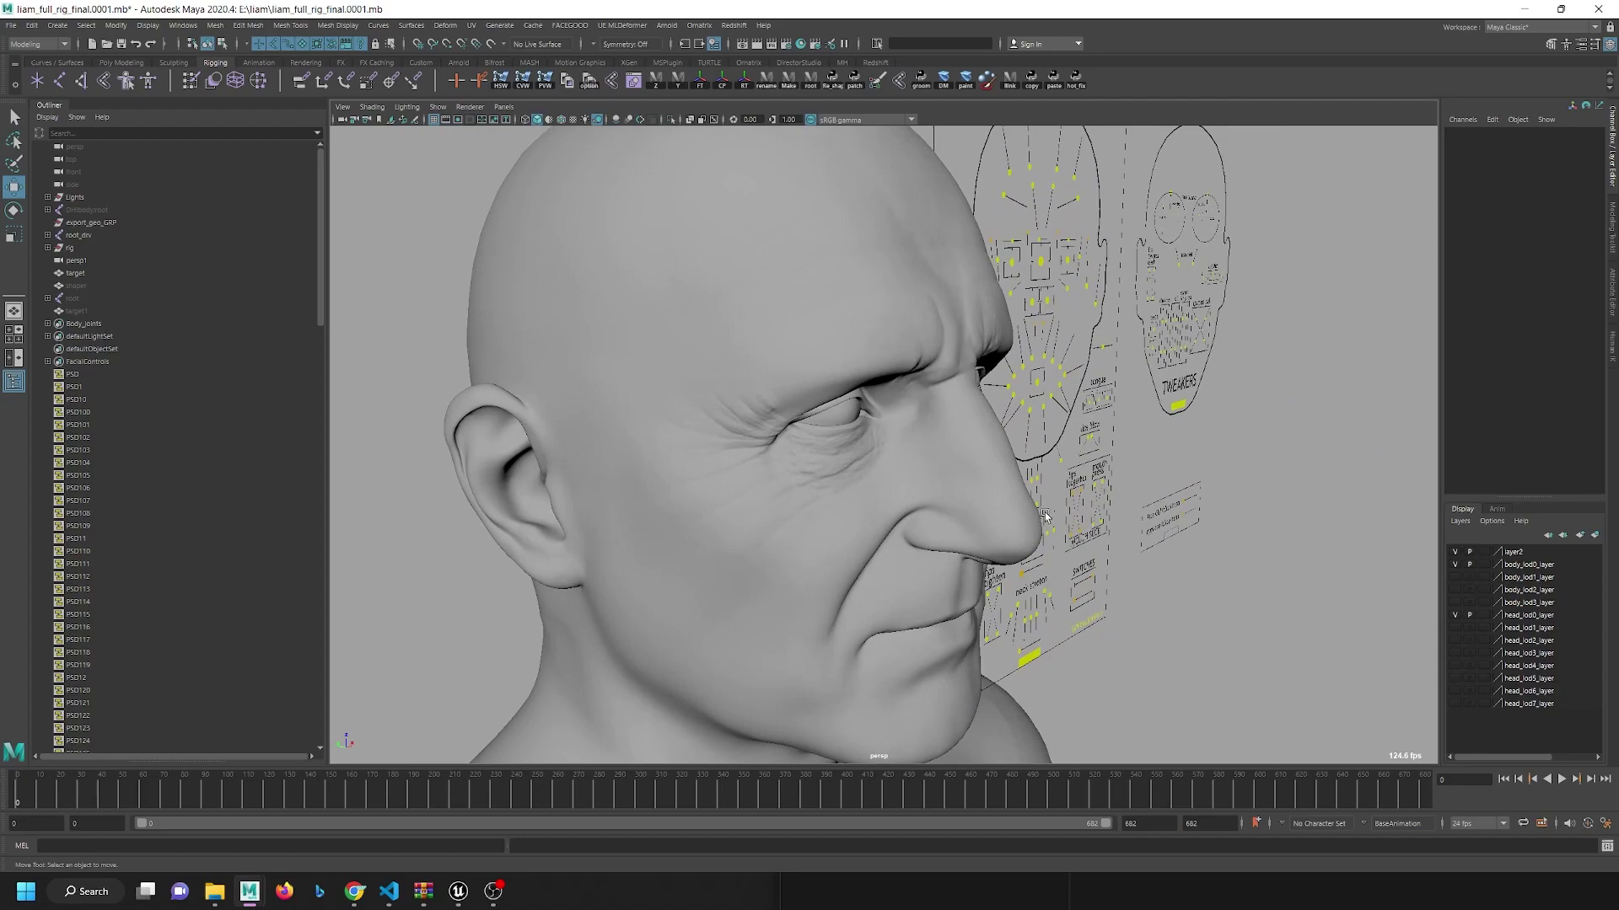
alt+right_drag(671, 295, 879, 528)
alt+middle_drag(948, 364, 939, 434)
alt+drag(649, 400, 717, 354)
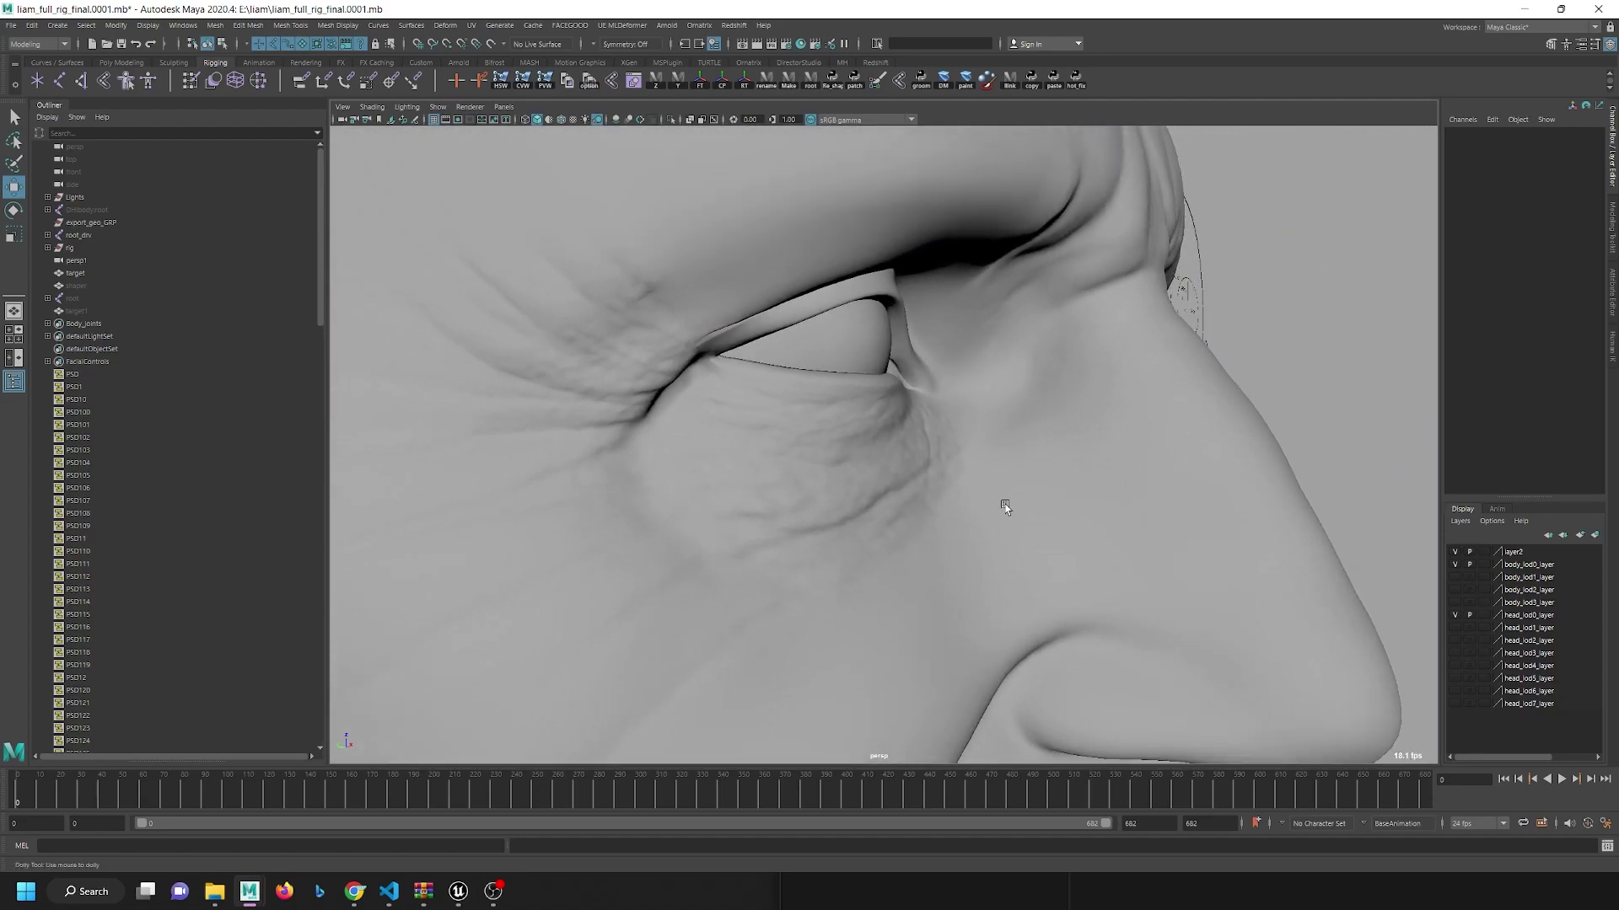
alt+right_drag(1022, 509, 853, 474)
alt+drag(852, 474, 766, 462)
alt+right_drag(766, 464, 919, 429)
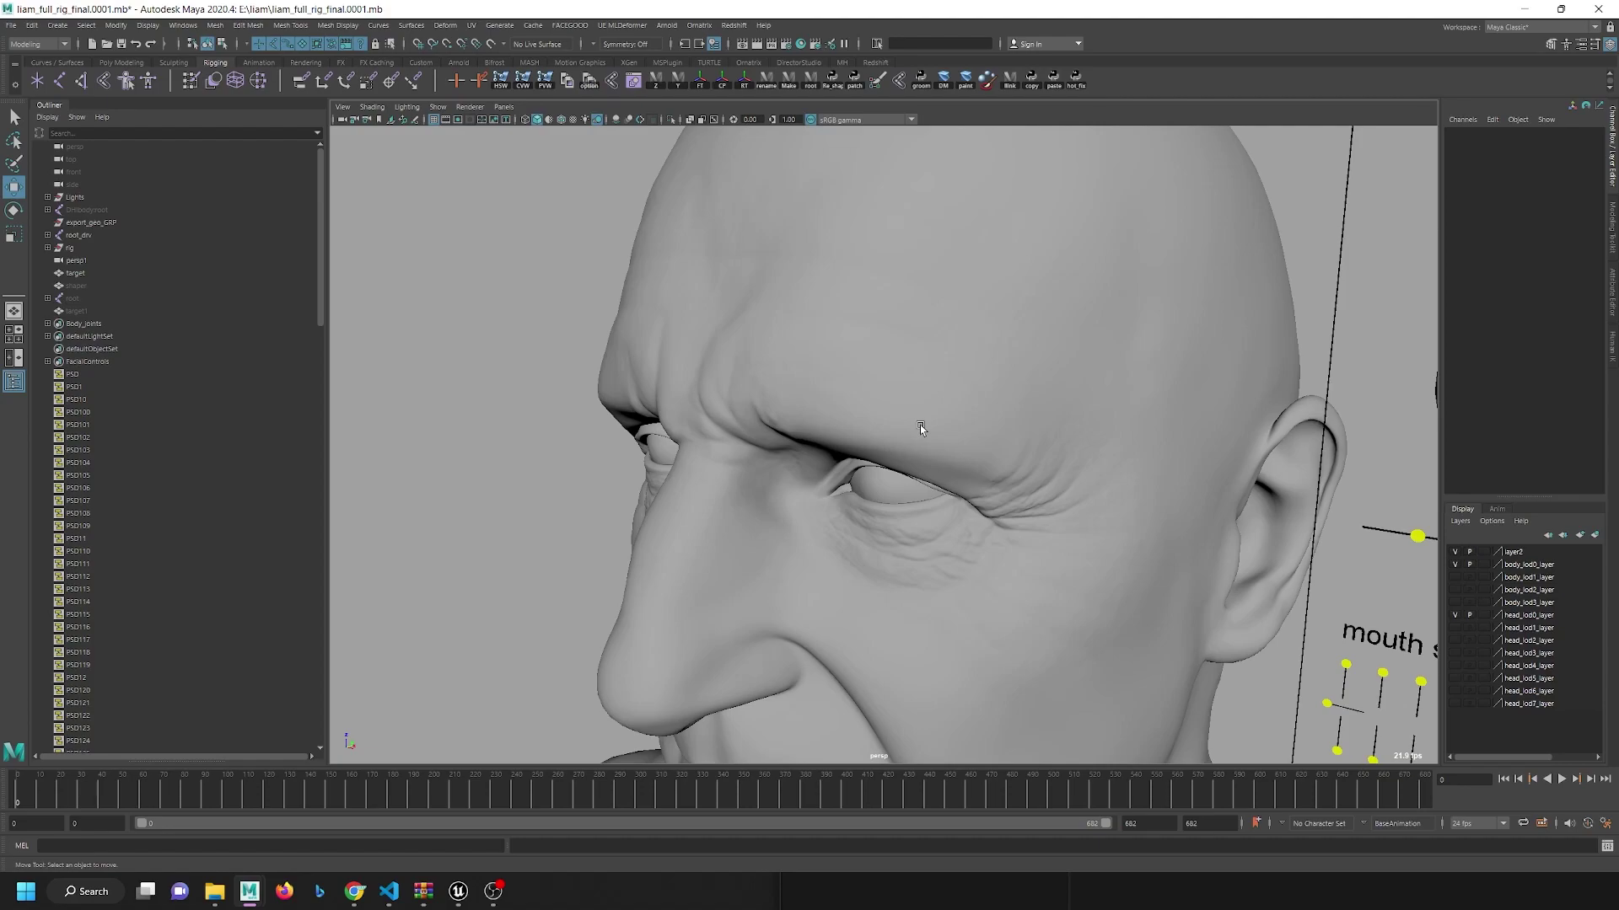
Step: Examine the forehead, the frown creases between the brows and the bridge of the nose
alt+drag(875, 463, 759, 398)
alt+right_drag(758, 398, 776, 452)
alt+drag(720, 341, 929, 558)
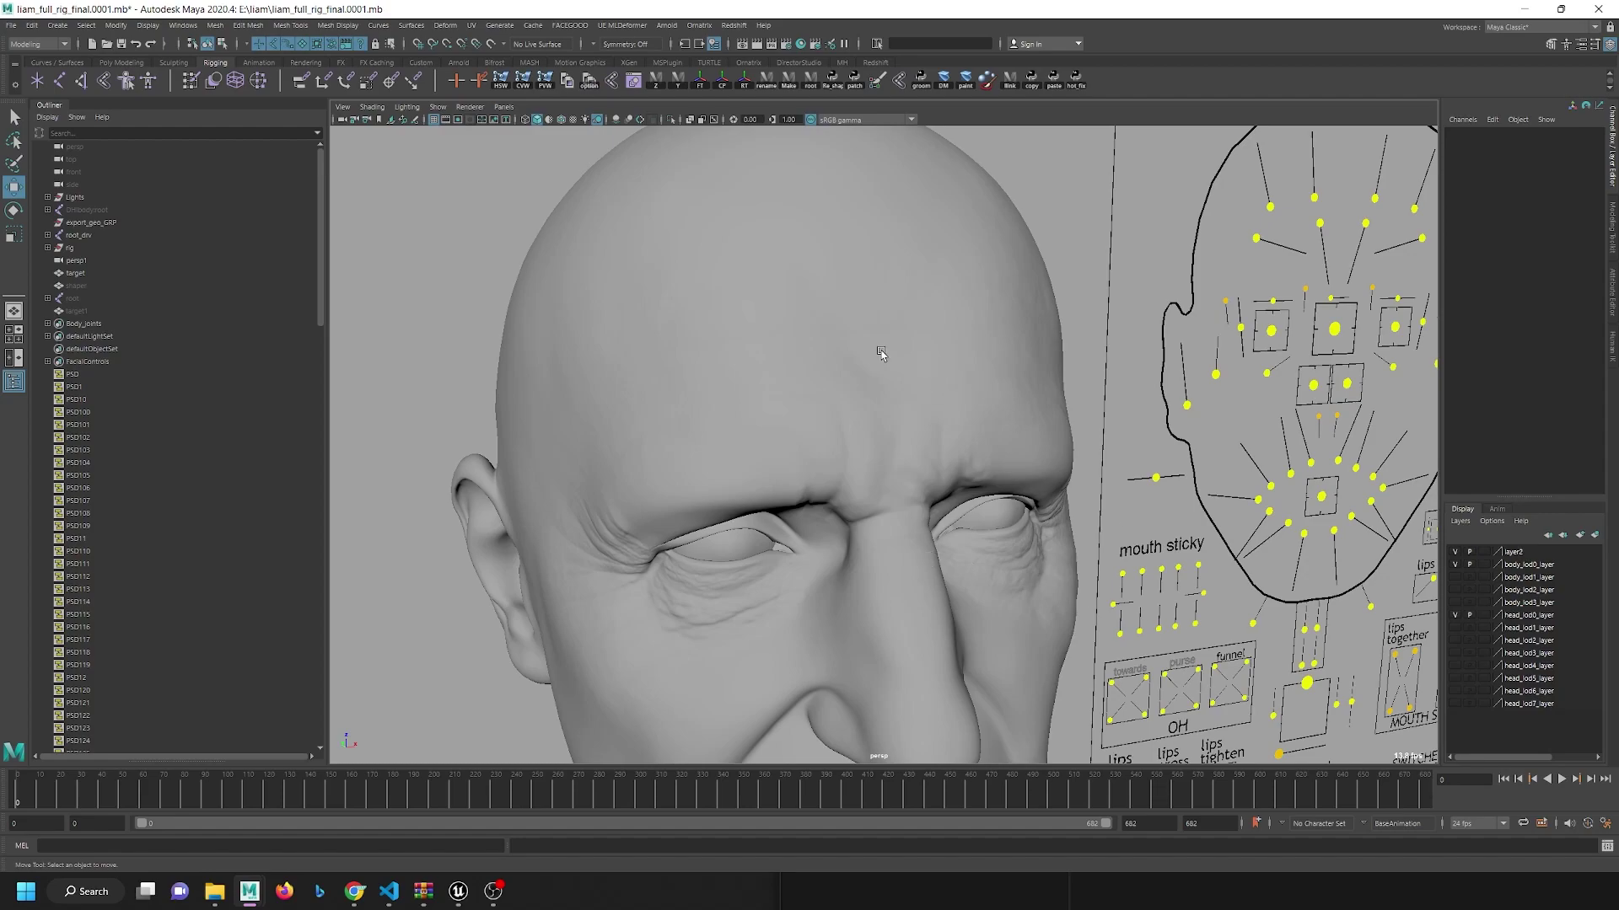
scroll(1019, 570, up, 6)
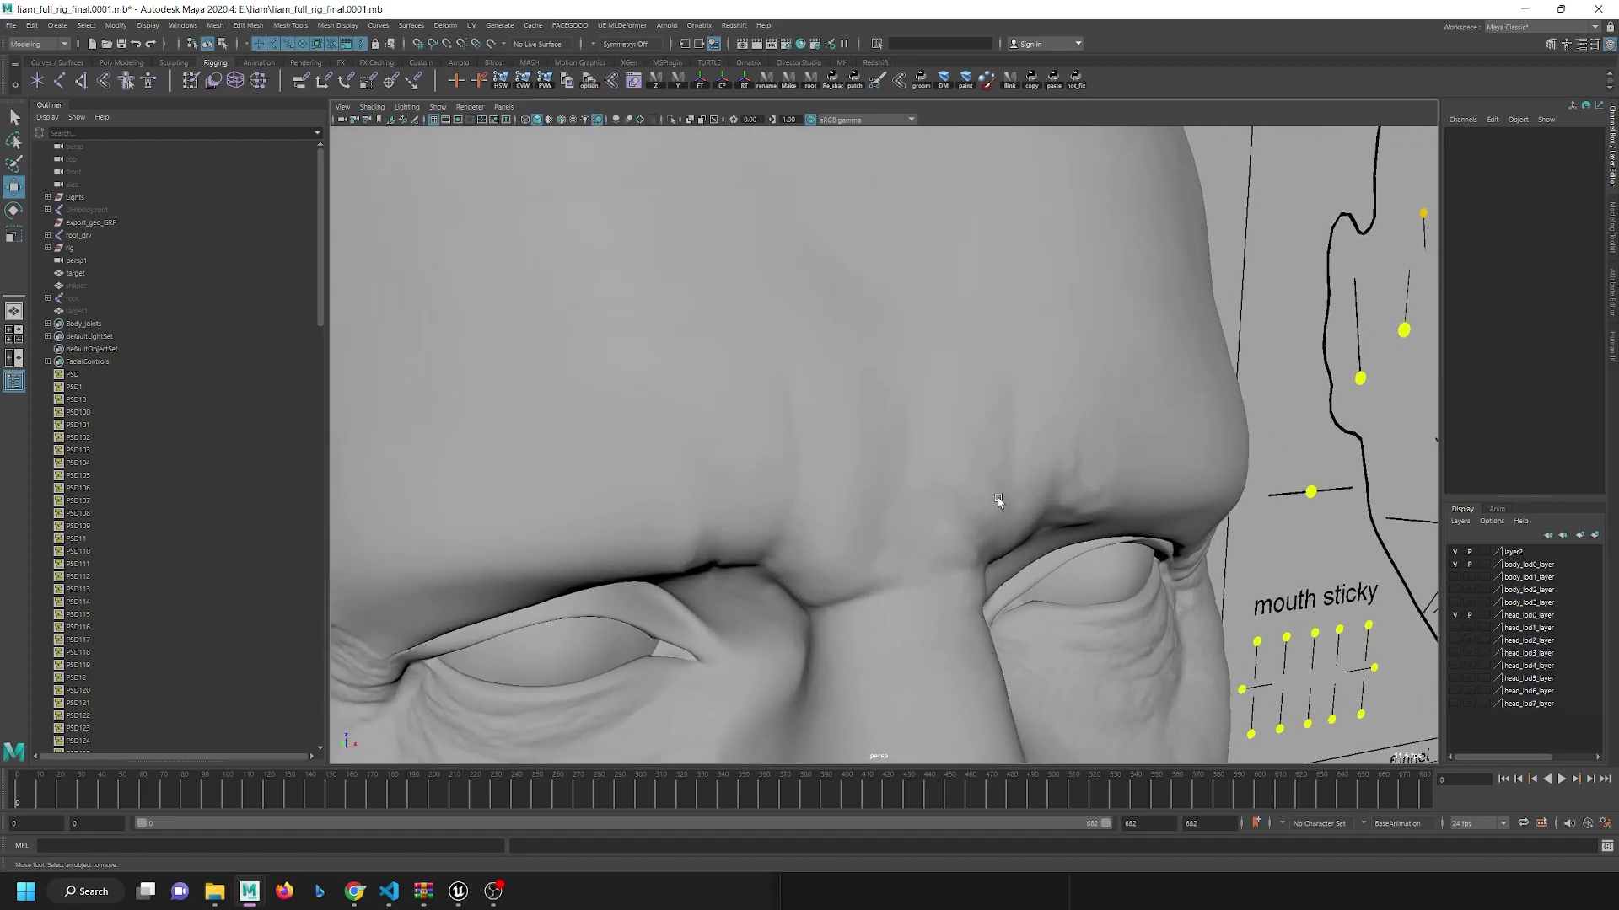
alt+middle_drag(998, 501, 1086, 410)
scroll(1080, 407, down, 2)
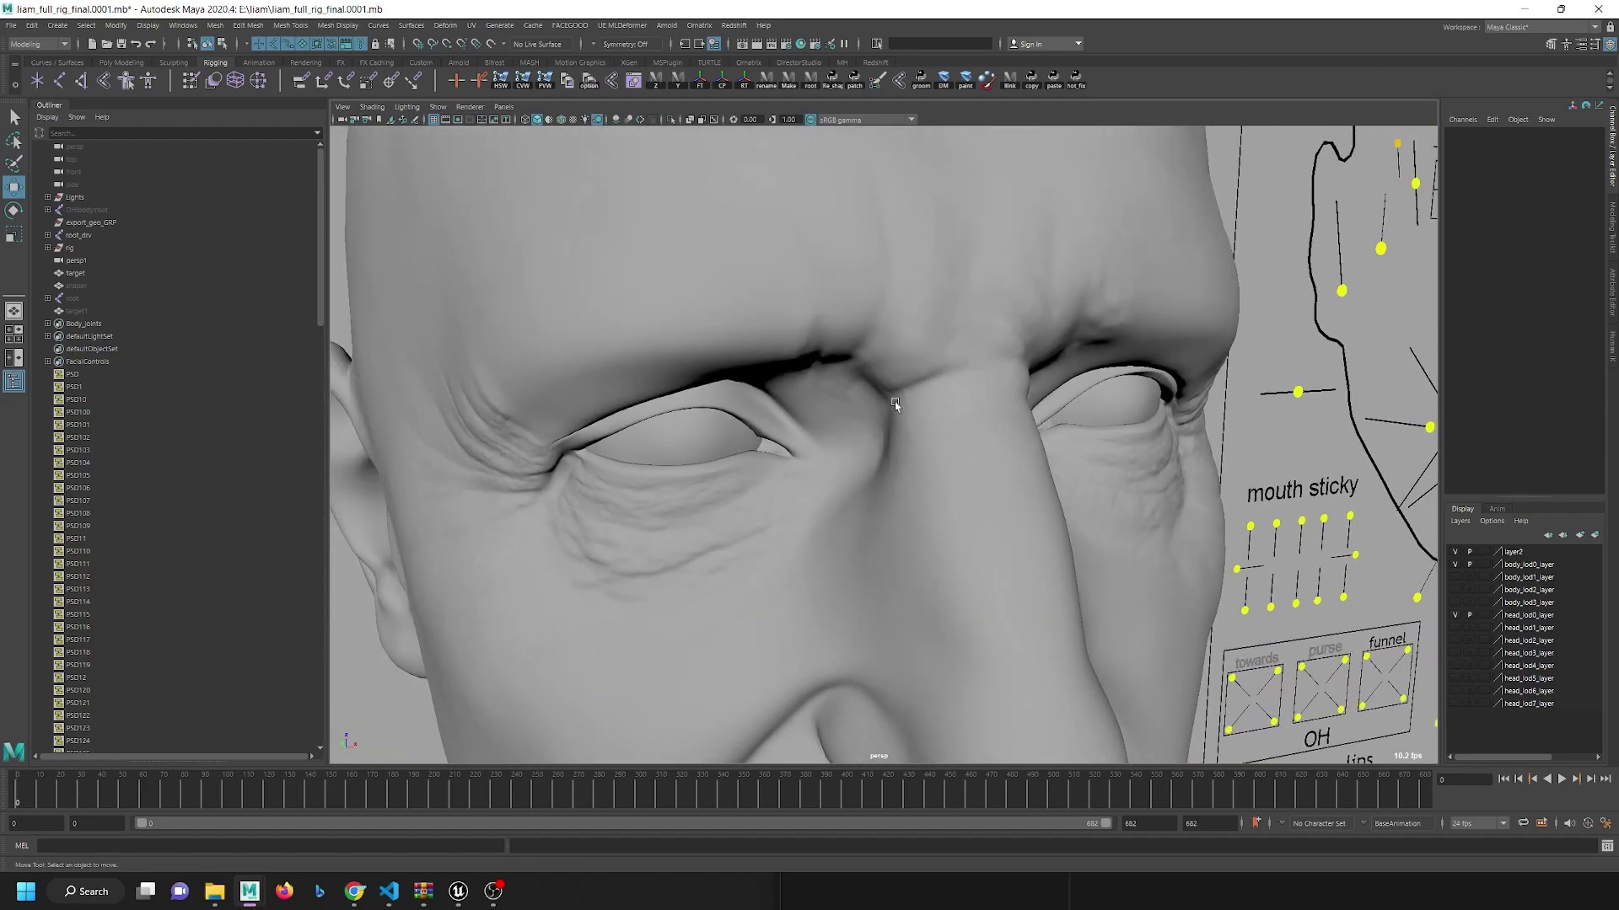
alt+drag(624, 396, 719, 343)
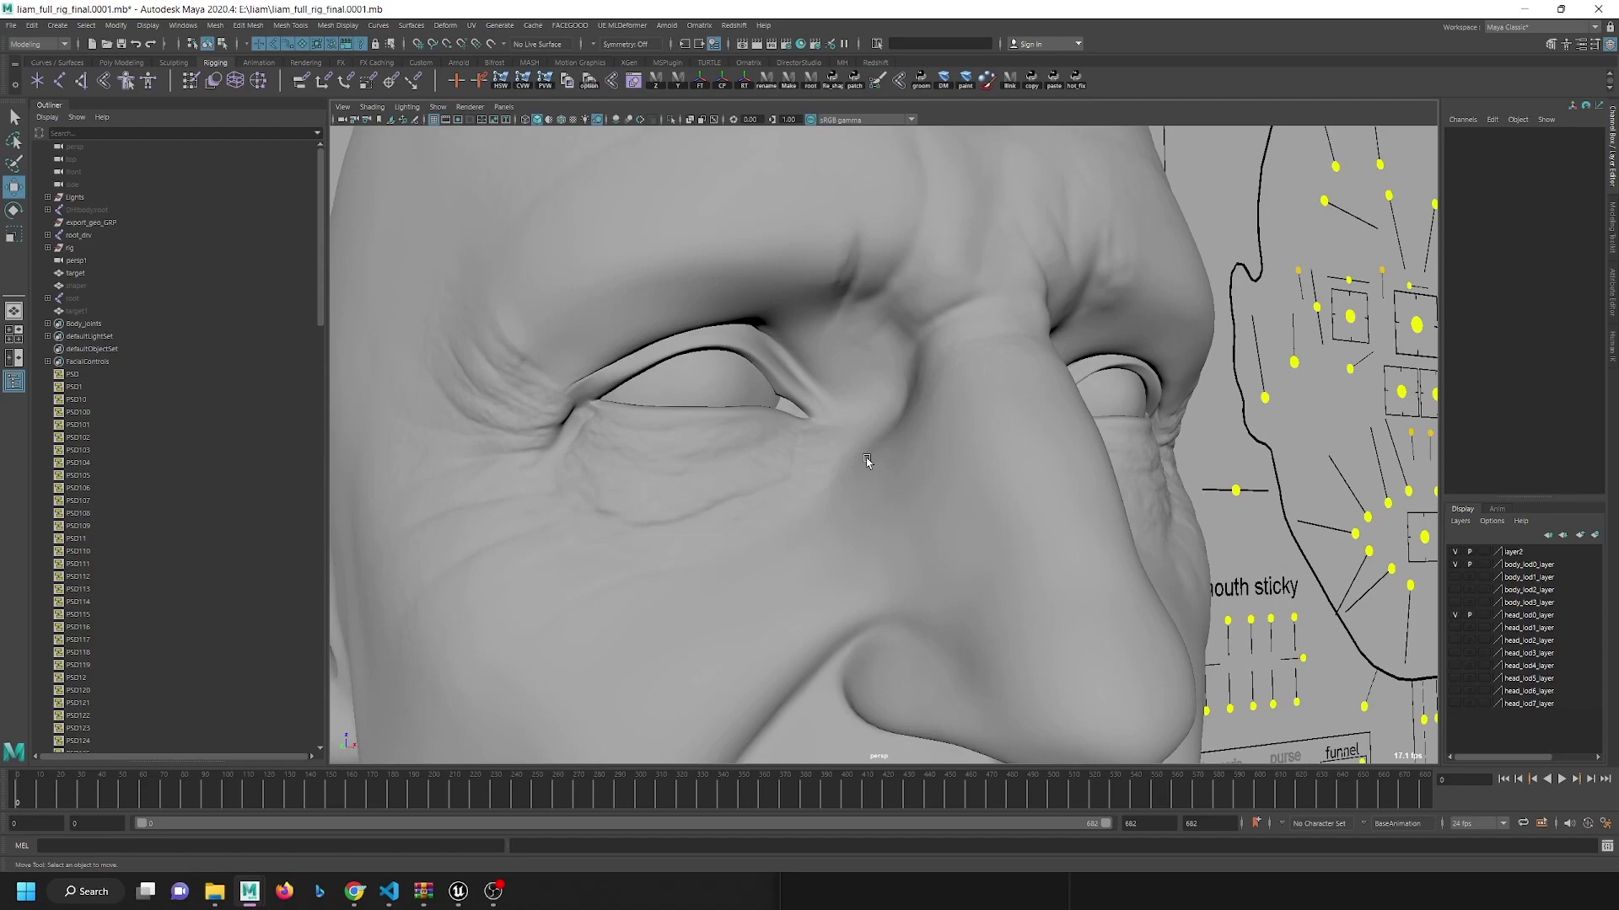
scroll(883, 485, down, 3)
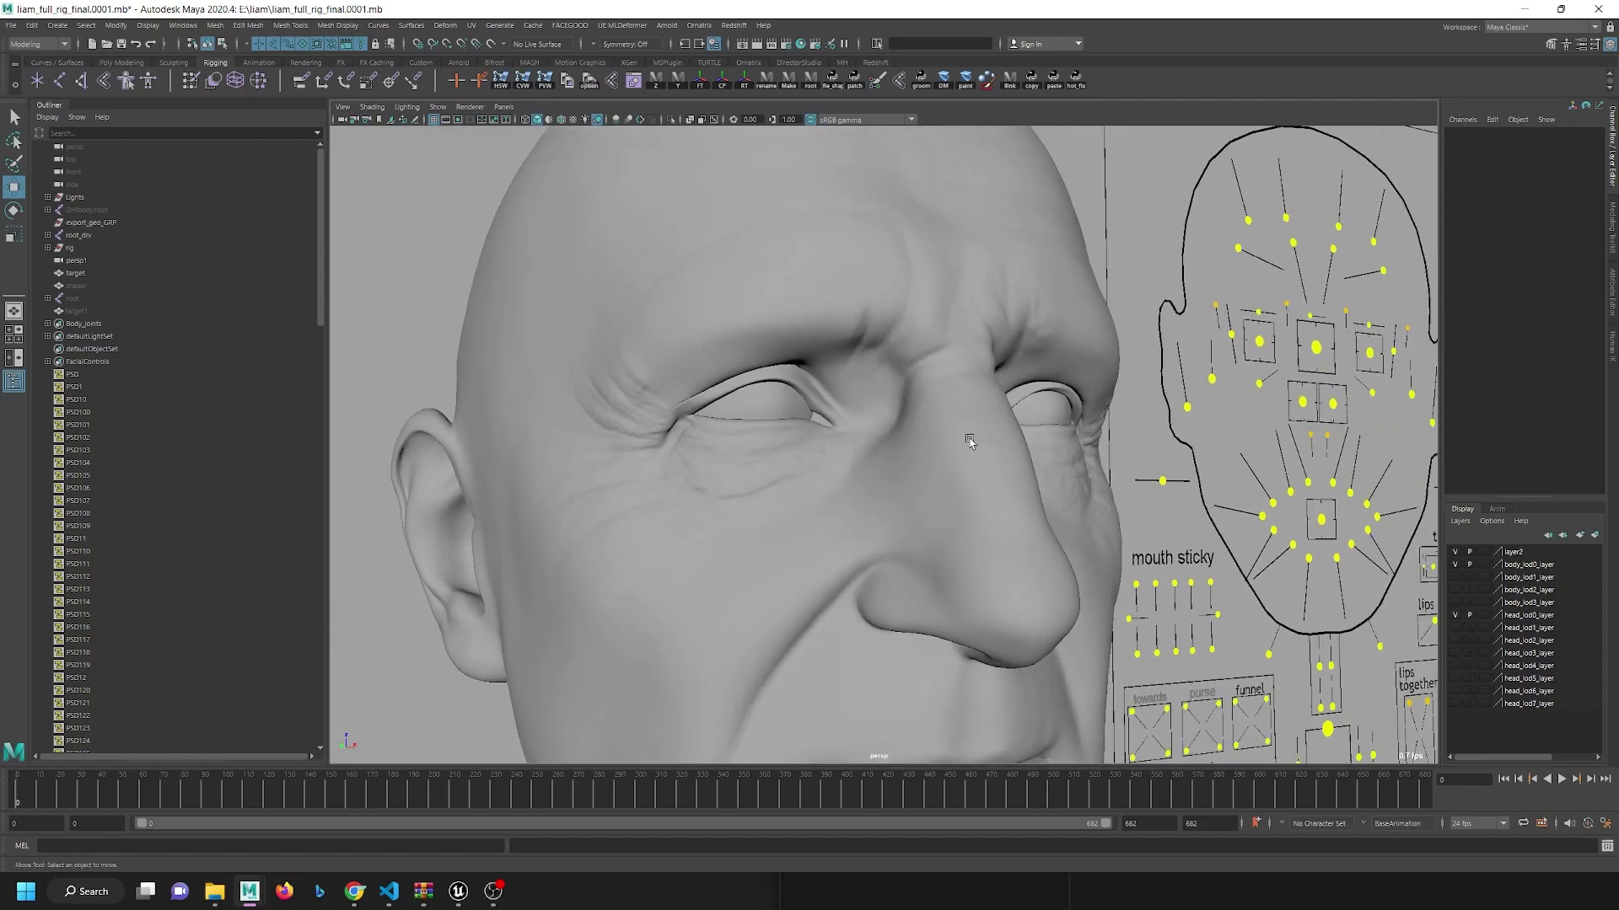
Step: Select the CTRL_R_eye_blink control, overlay the wireframe on the shaded head and examine the mesh density around the eyes
click(1226, 337)
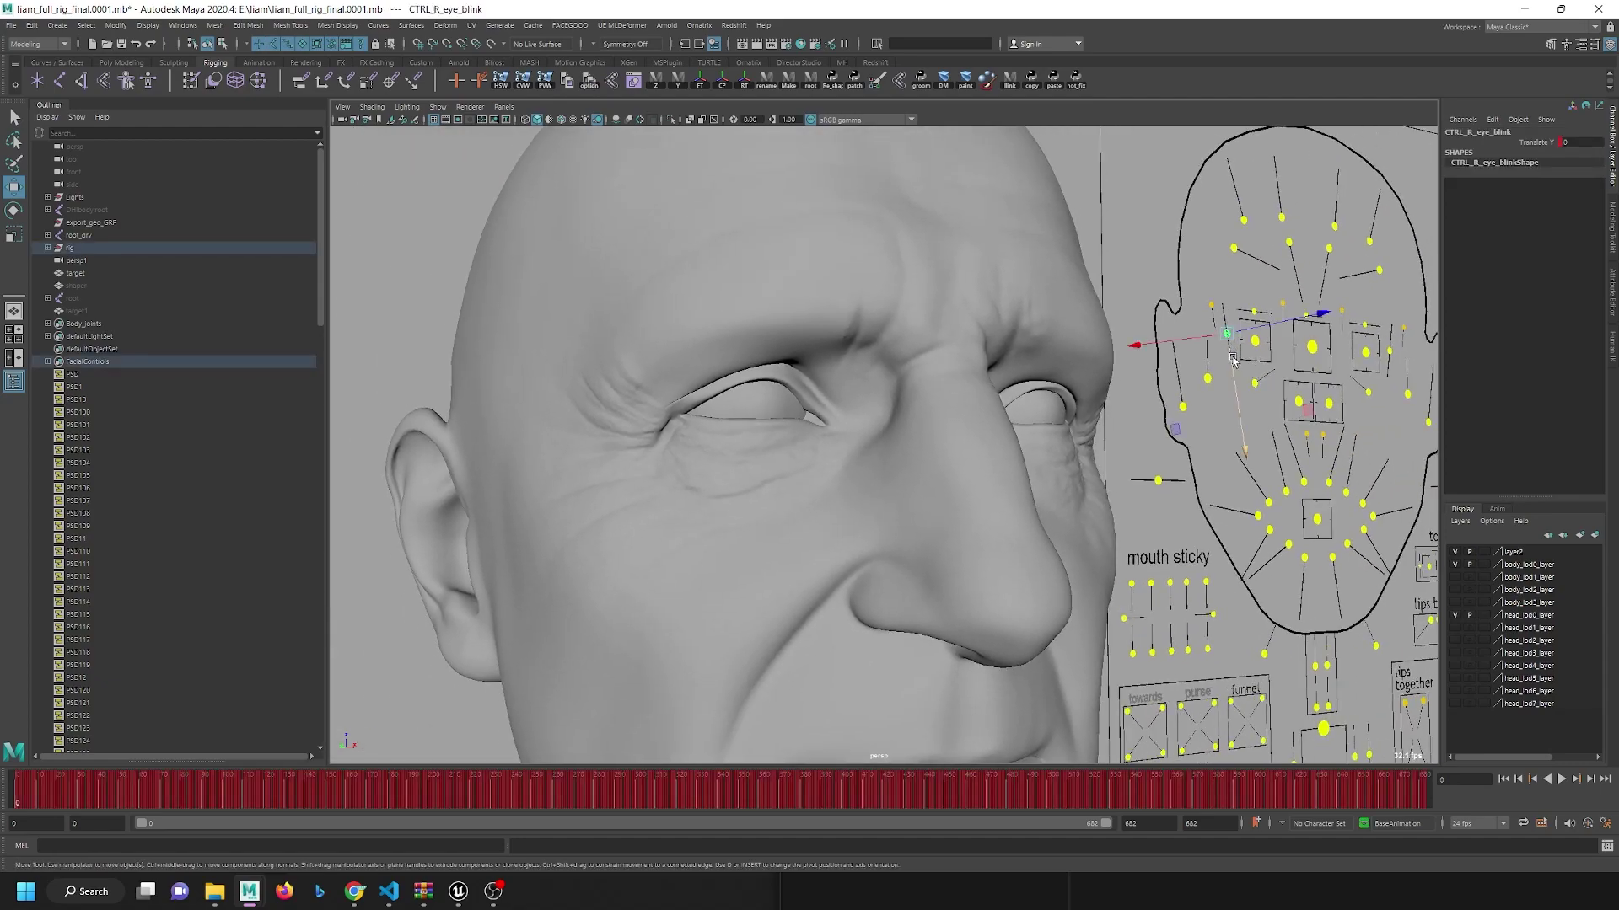
click(560, 119)
alt+drag(659, 339, 692, 415)
alt+right_drag(691, 415, 845, 542)
alt+middle_drag(856, 405, 809, 546)
alt+drag(809, 545, 1016, 355)
alt+drag(724, 345, 910, 383)
alt+drag(499, 393, 734, 311)
mouse_move(928, 542)
alt+right_down()
mouse_move(925, 621)
mouse_move(947, 545)
alt+right_up()
alt+drag(947, 546, 822, 507)
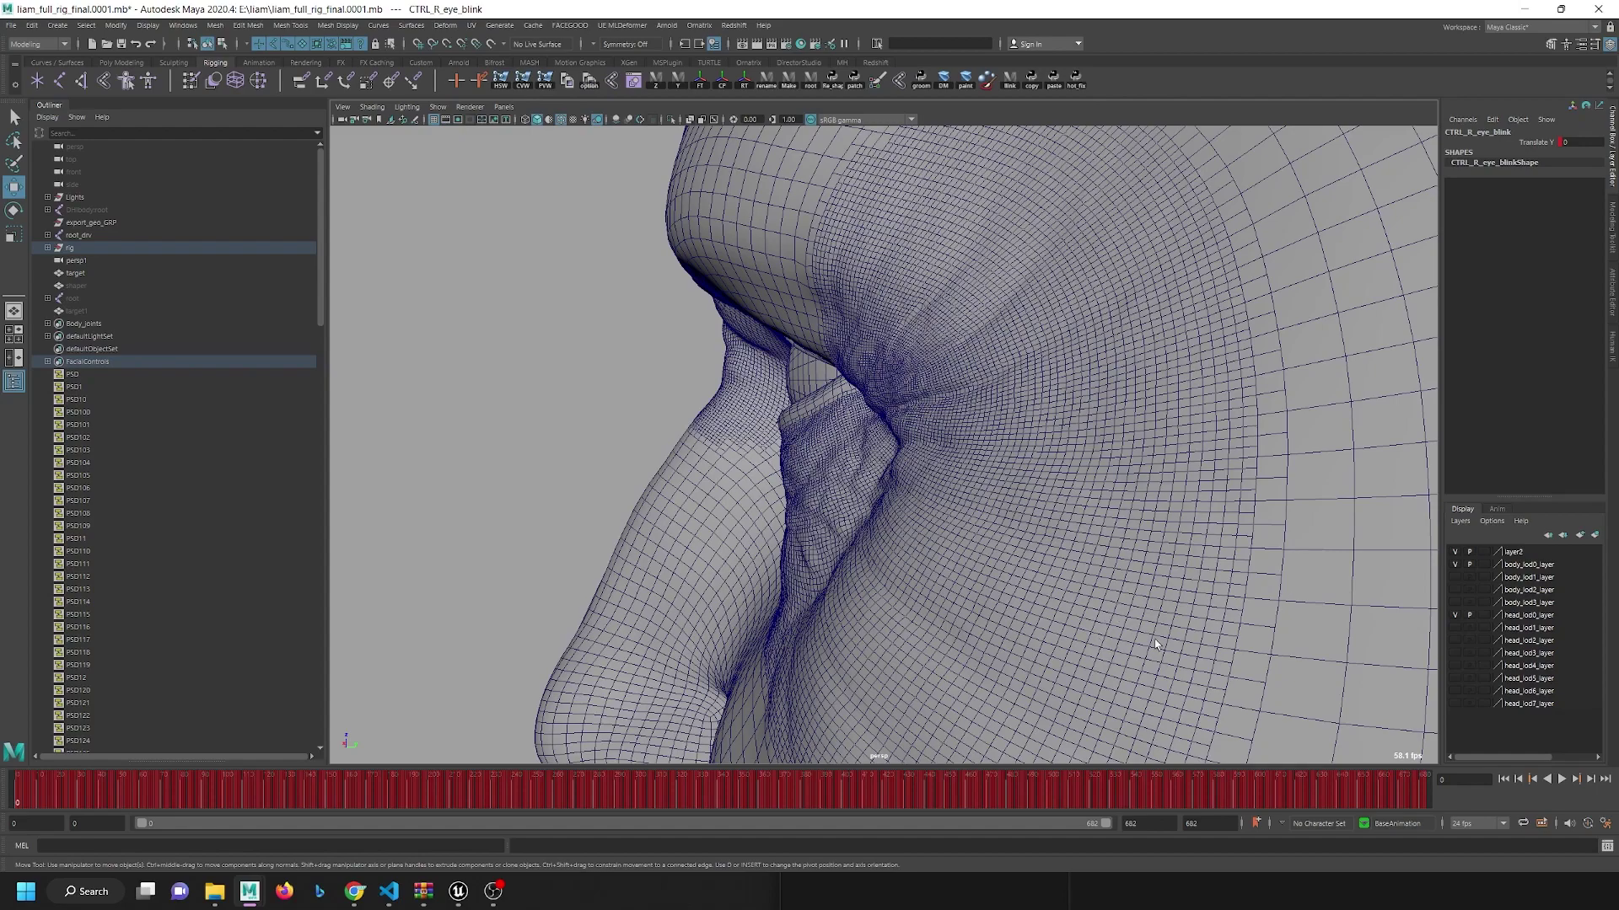
Step: Hide the wireframe overlay and return to the view of the whole face with its control board
click(560, 124)
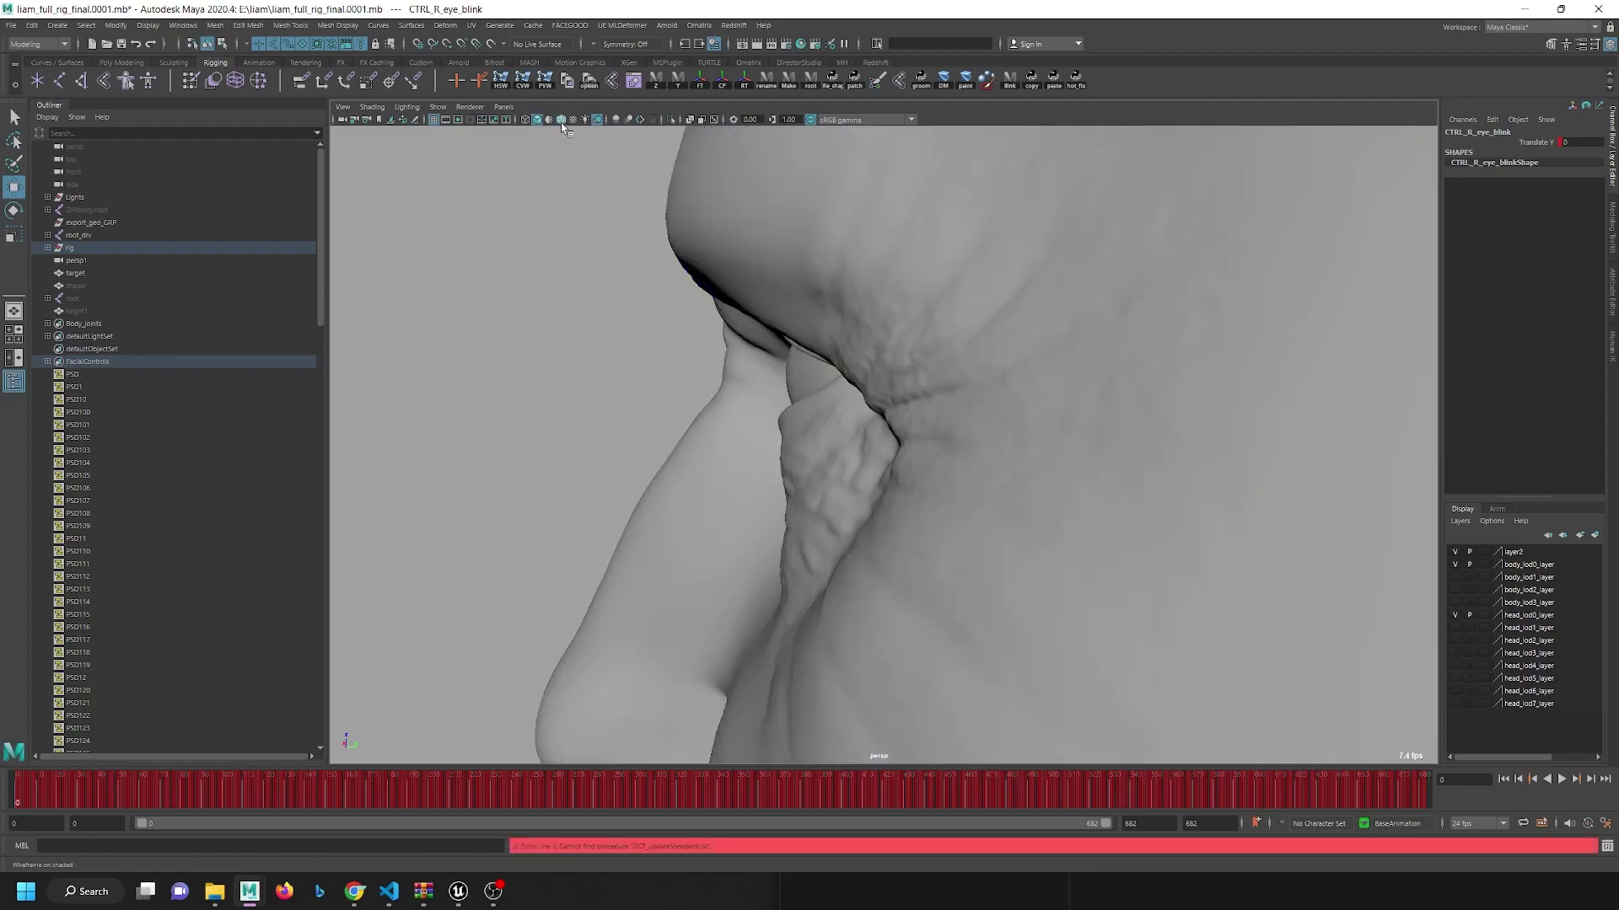
mouse_move(889, 452)
alt+mouse_down()
mouse_move(796, 363)
mouse_move(848, 494)
mouse_move(1244, 544)
mouse_move(896, 498)
alt+mouse_up()
key(bracketleft)
key(bracketleft)
key(bracketleft)
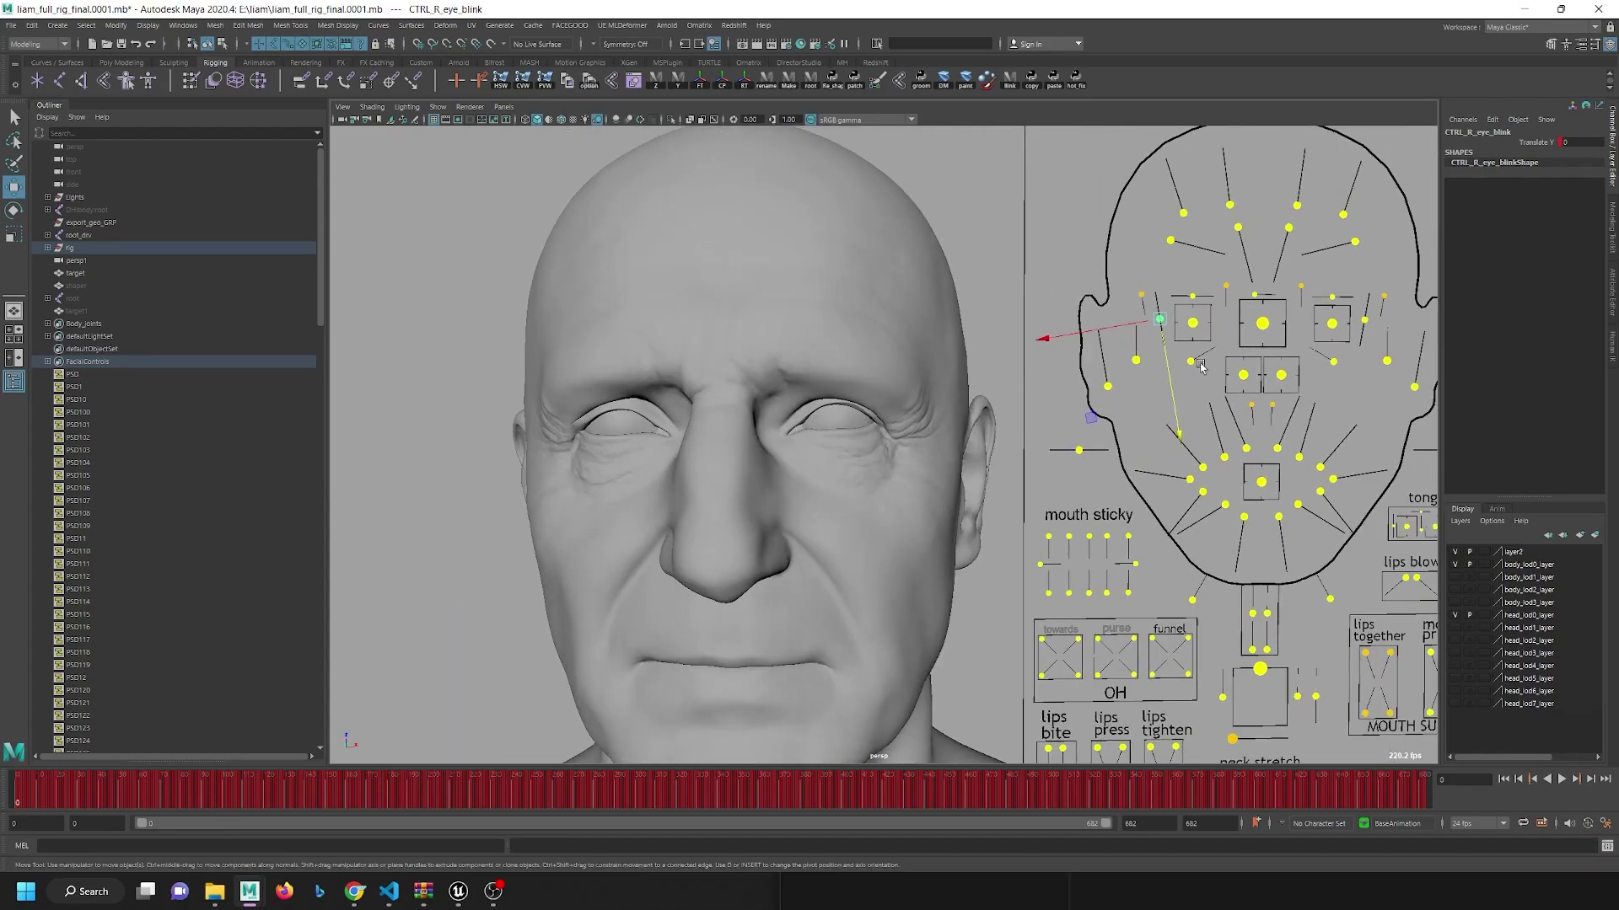
Step: Check the CTRL_R_eye_squintInner and CTRL_L_eye_squintInner controls and examine the wrinkles around the eyes
alt+drag(940, 391, 874, 390)
alt+right_drag(874, 391, 1247, 901)
mouse_move(758, 443)
alt+mouse_down()
mouse_move(759, 488)
mouse_move(636, 442)
mouse_move(751, 434)
alt+mouse_up()
alt+right_drag(1040, 419, 567, 408)
alt+drag(567, 408, 632, 413)
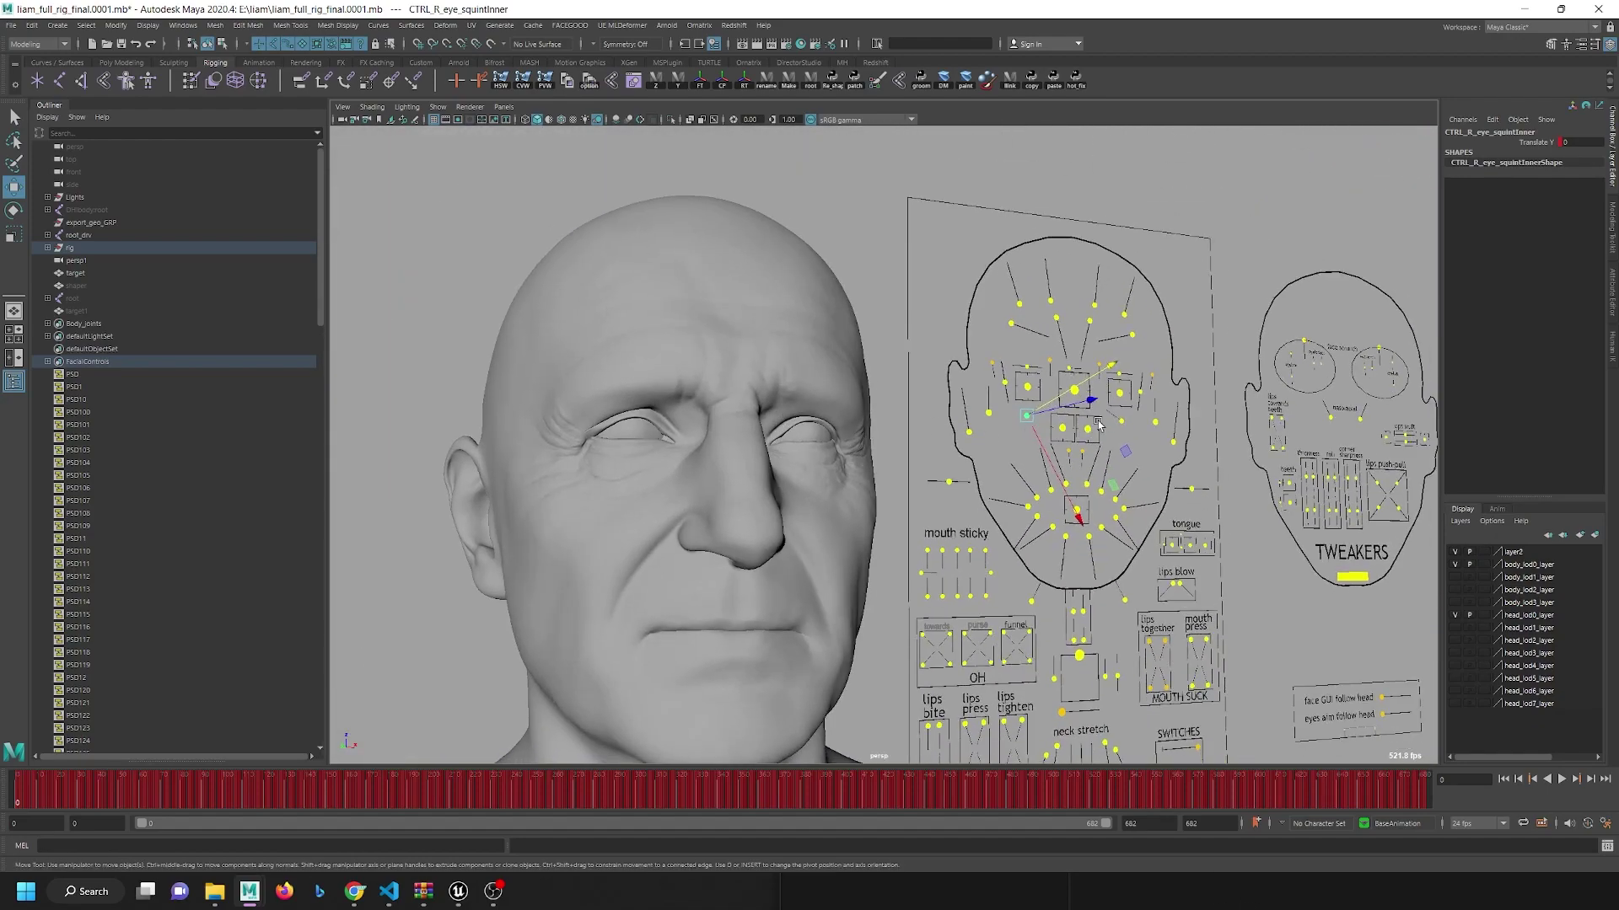
alt+right_drag(849, 323, 1430, 410)
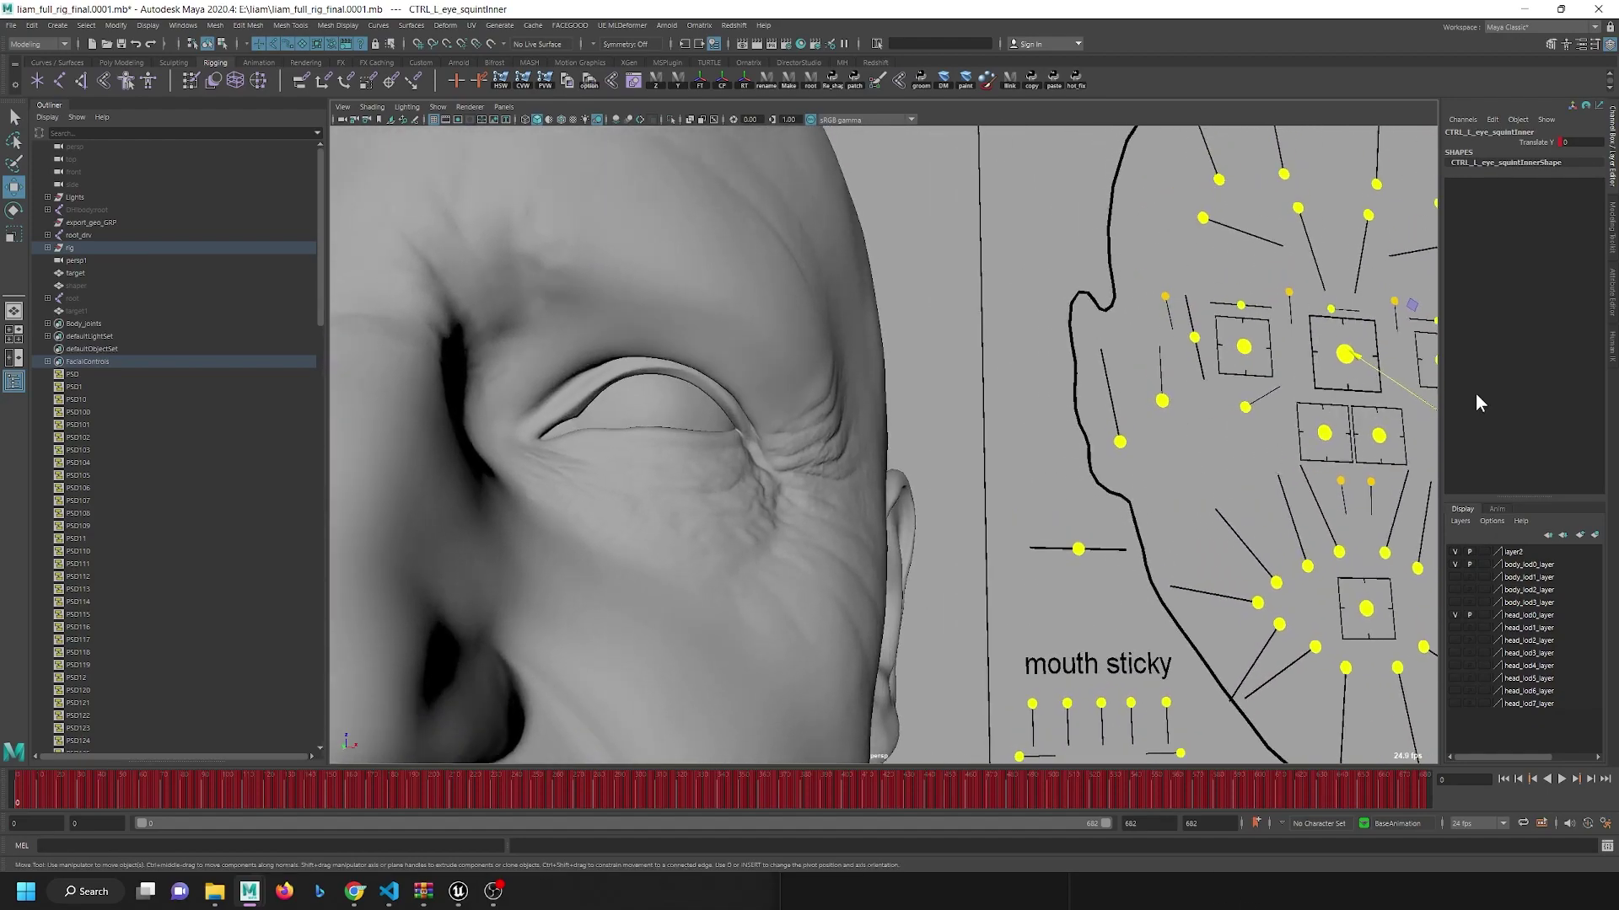
alt+drag(754, 373, 641, 455)
mouse_move(571, 379)
middle_down()
mouse_move(554, 446)
mouse_move(543, 301)
mouse_move(556, 399)
mouse_move(597, 394)
middle_up()
alt+drag(598, 395, 1161, 290)
Step: Test the CTRL_L_brow_lateral control along its slider, examine the brow and forehead folds, and restore the neutral brow
alt+drag(1234, 239, 1211, 175)
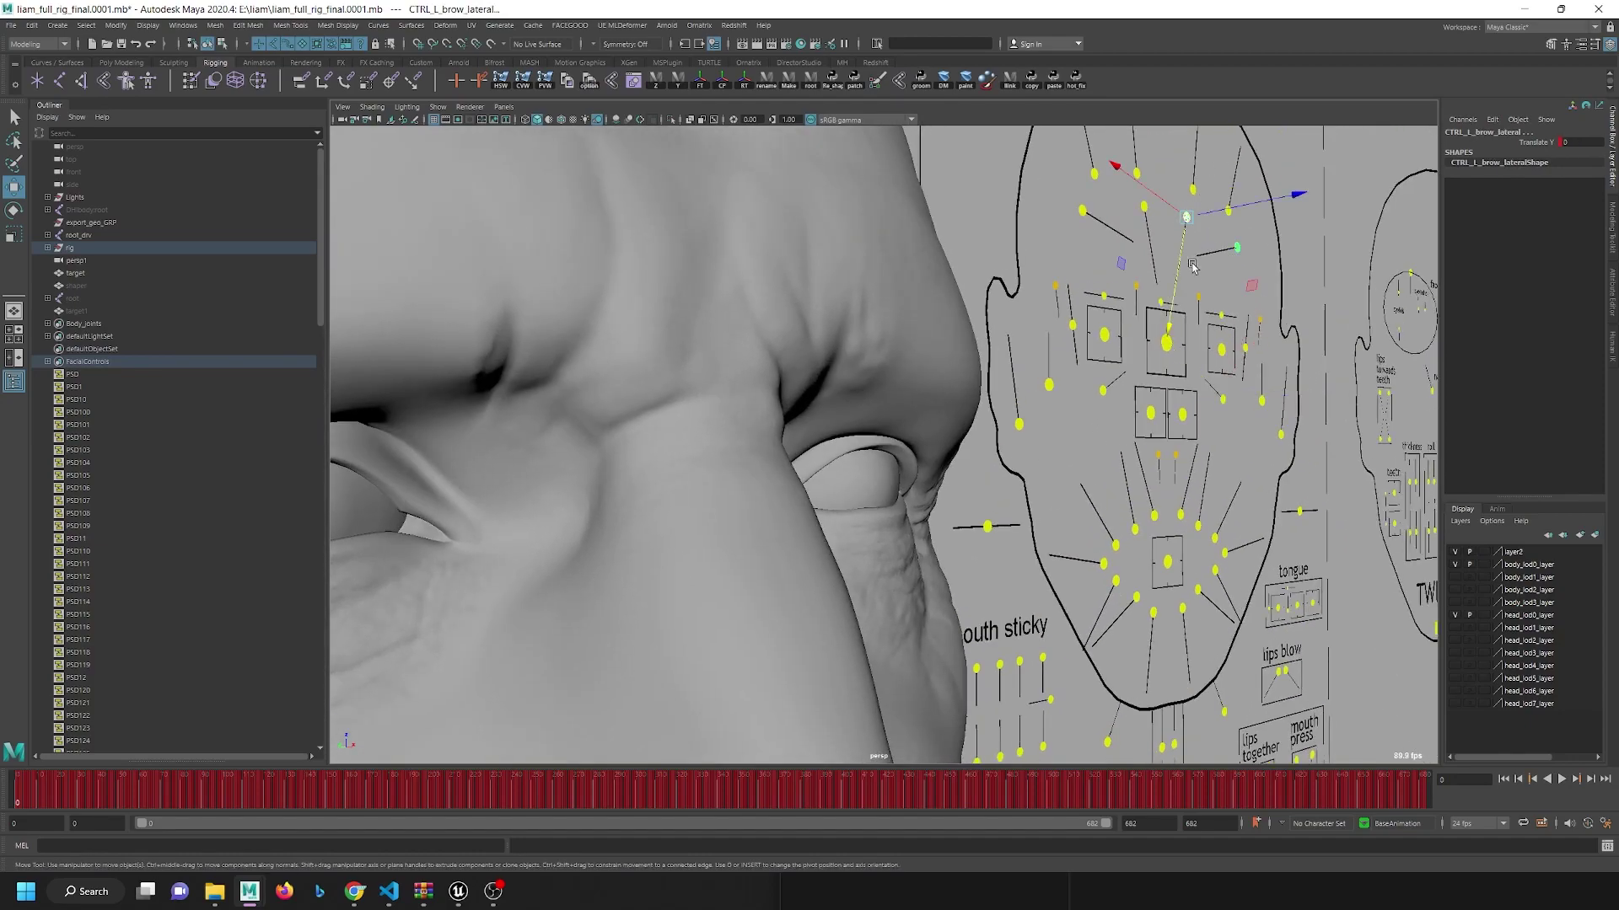
drag(1179, 244, 1170, 317)
alt+drag(877, 337, 945, 570)
scroll(945, 570, up, 1)
middle_drag(945, 539, 909, 494)
alt+drag(827, 556, 830, 632)
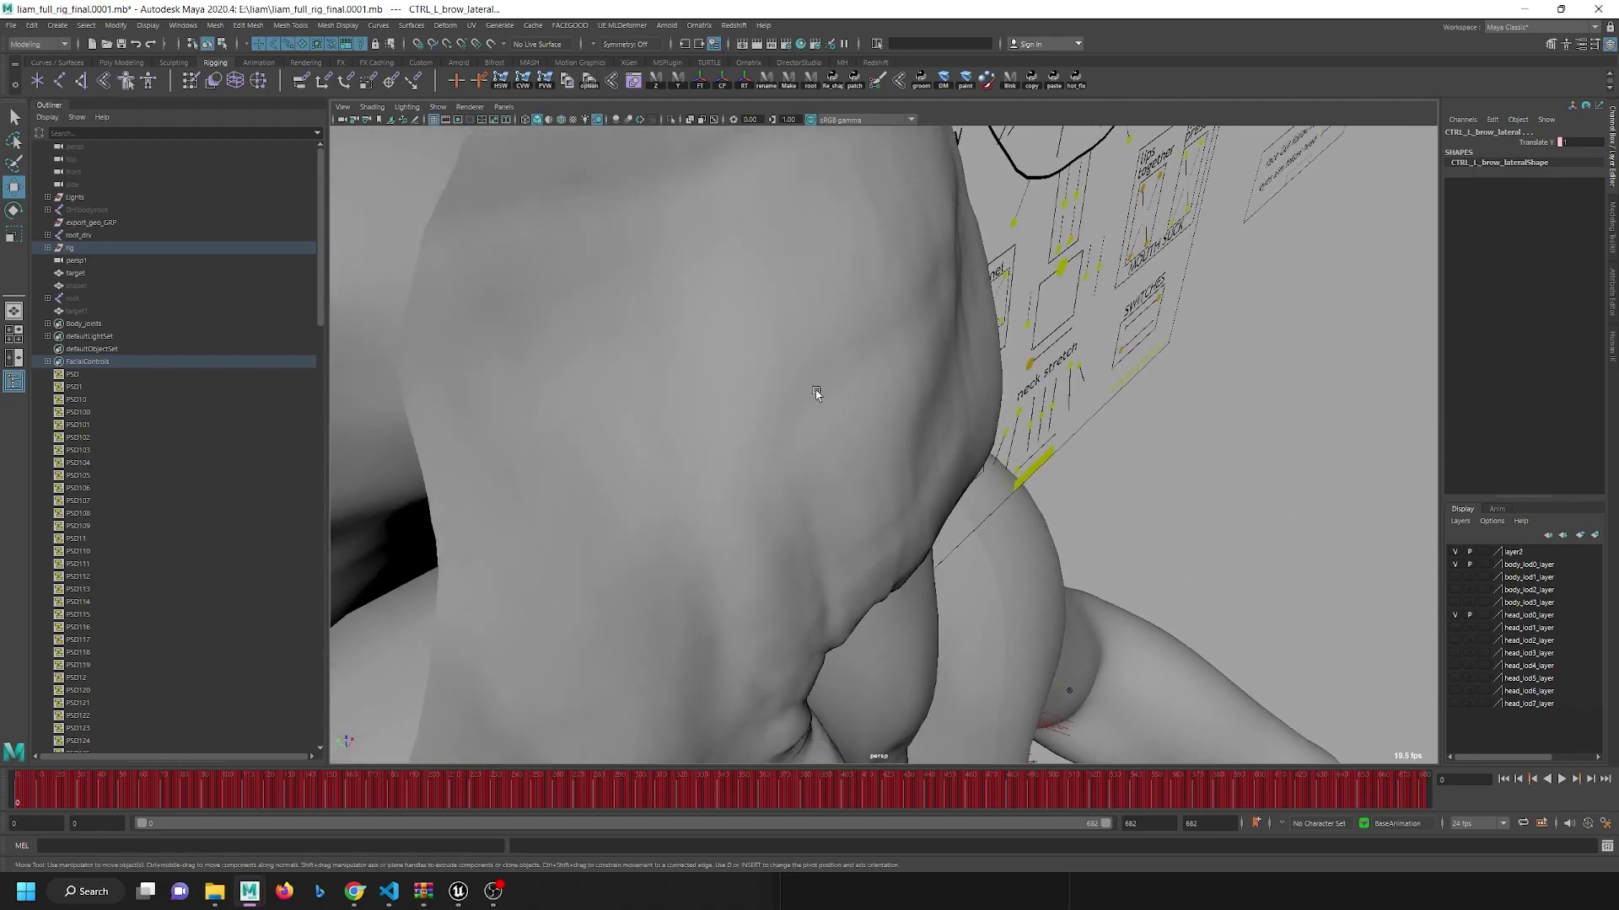
alt+middle_drag(824, 422, 816, 323)
scroll(816, 323, down, 2)
middle_drag(877, 455, 896, 195)
alt+drag(853, 468, 705, 406)
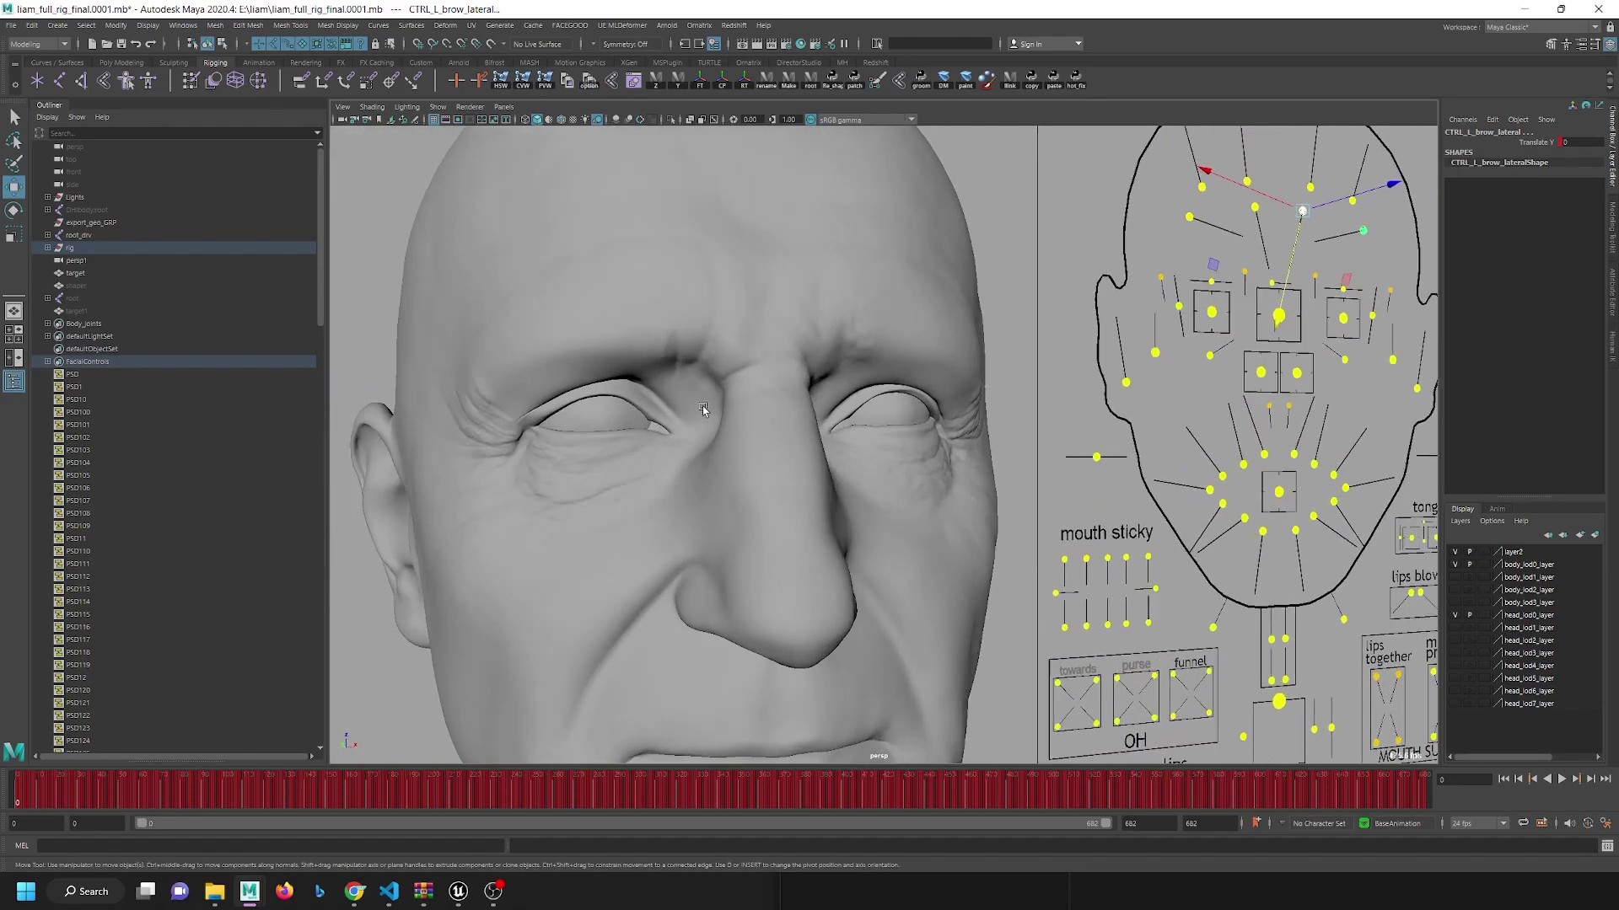
Step: Examine the neutral brows, eyes and nose from the front and three-quarter side
scroll(817, 414, down, 2)
alt+middle_drag(817, 414, 865, 422)
alt+right_drag(860, 438, 951, 683)
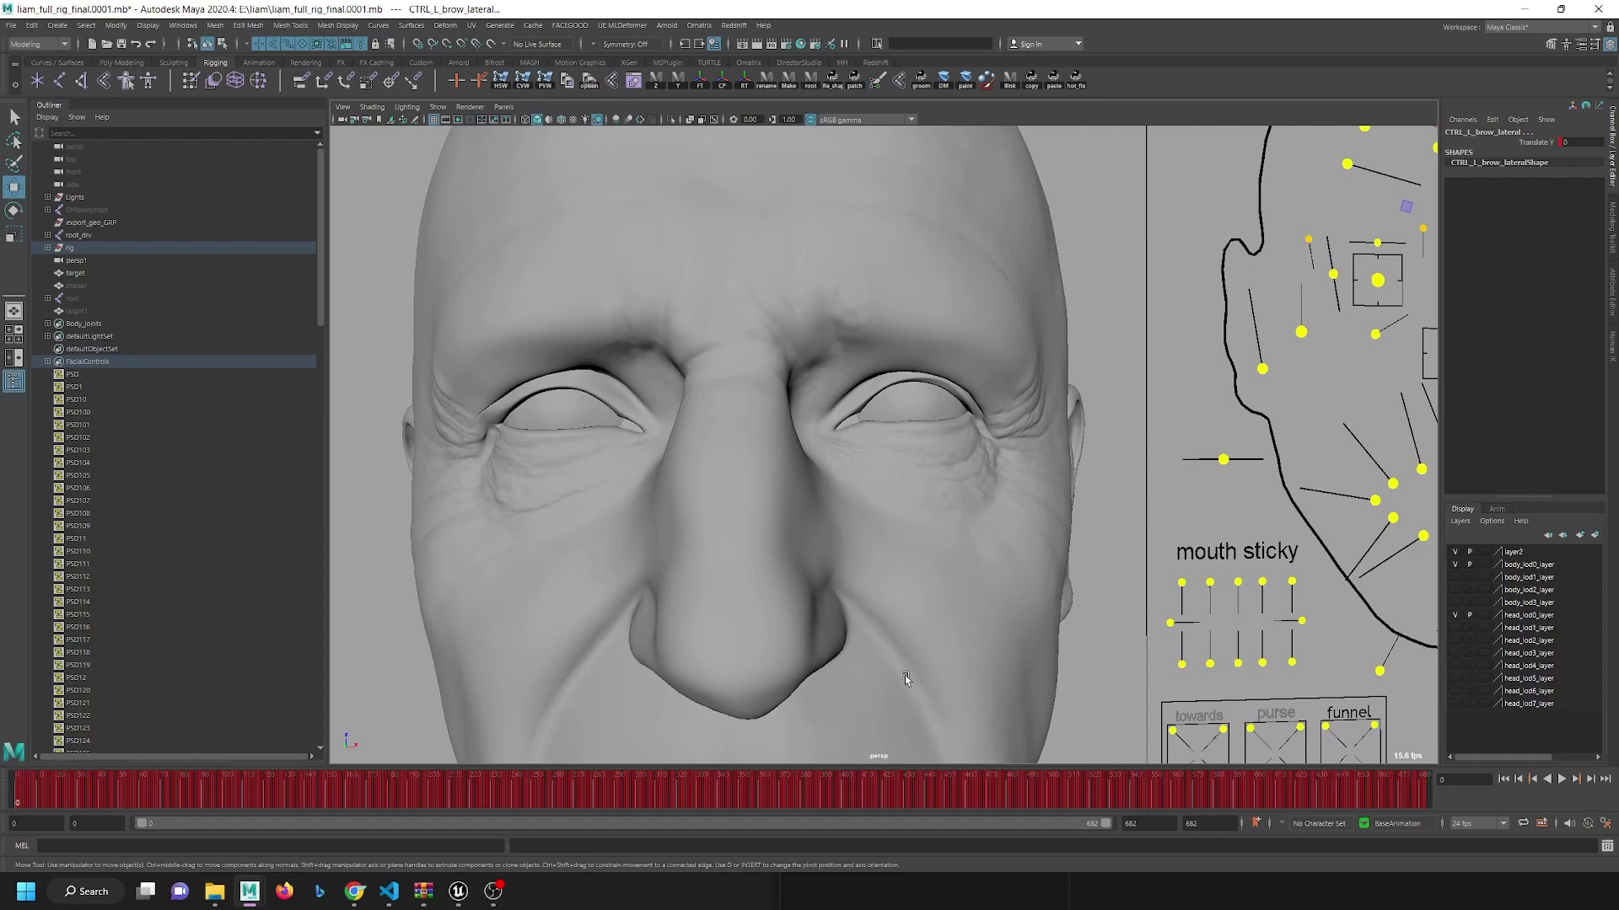
alt+middle_drag(847, 572, 826, 605)
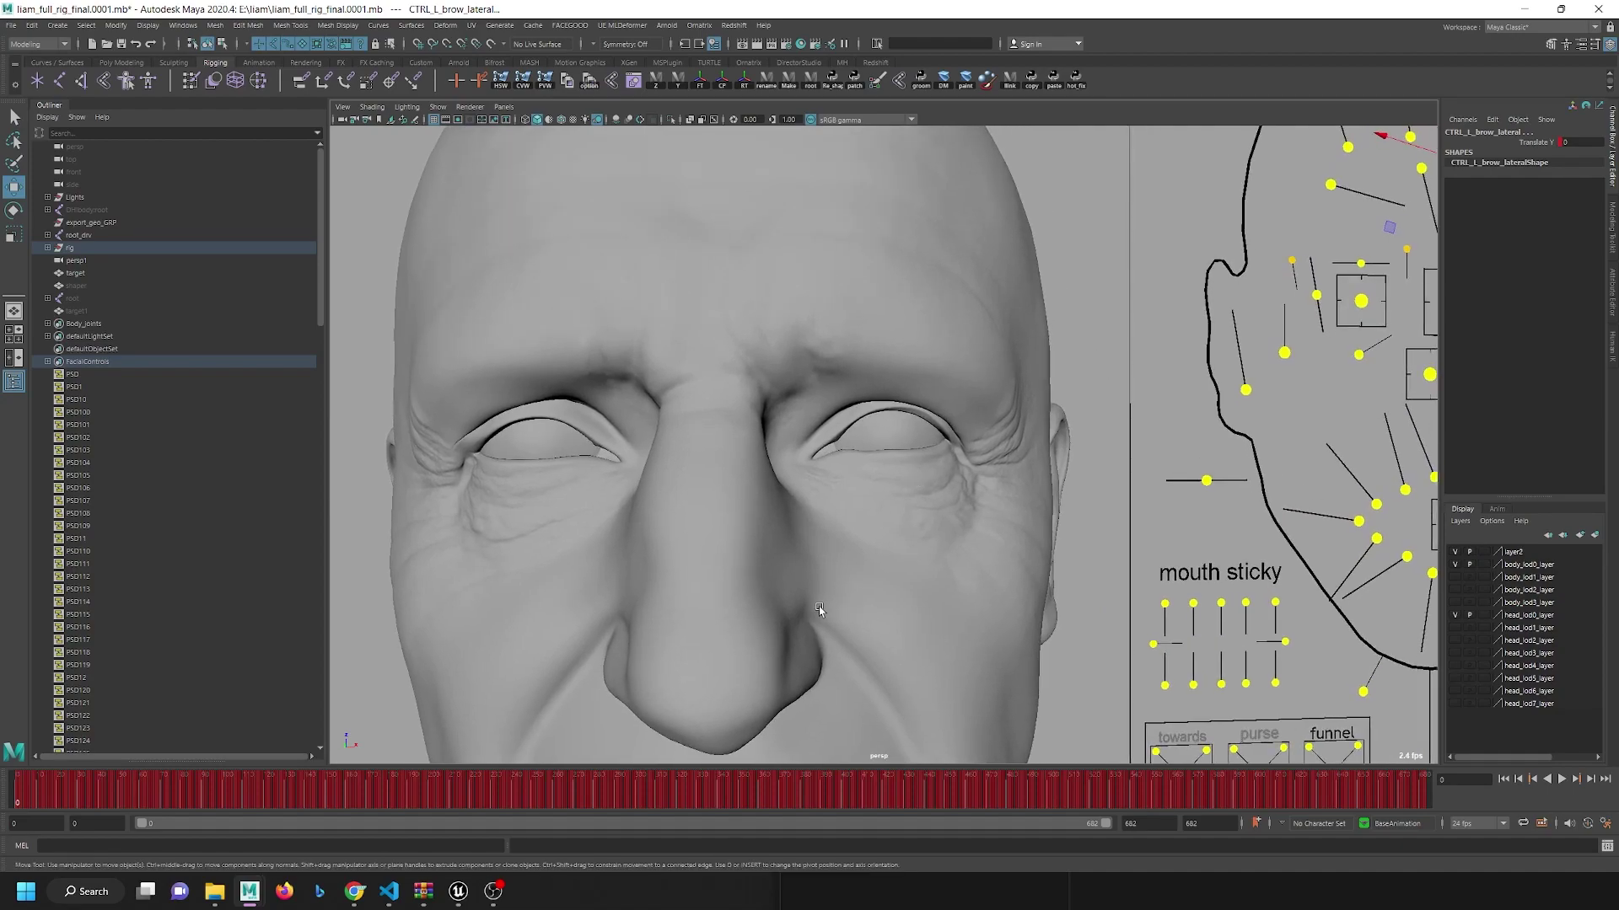
alt+drag(885, 577, 845, 574)
alt+middle_drag(845, 574, 826, 621)
alt+right_drag(826, 622, 755, 469)
alt+drag(893, 504, 857, 535)
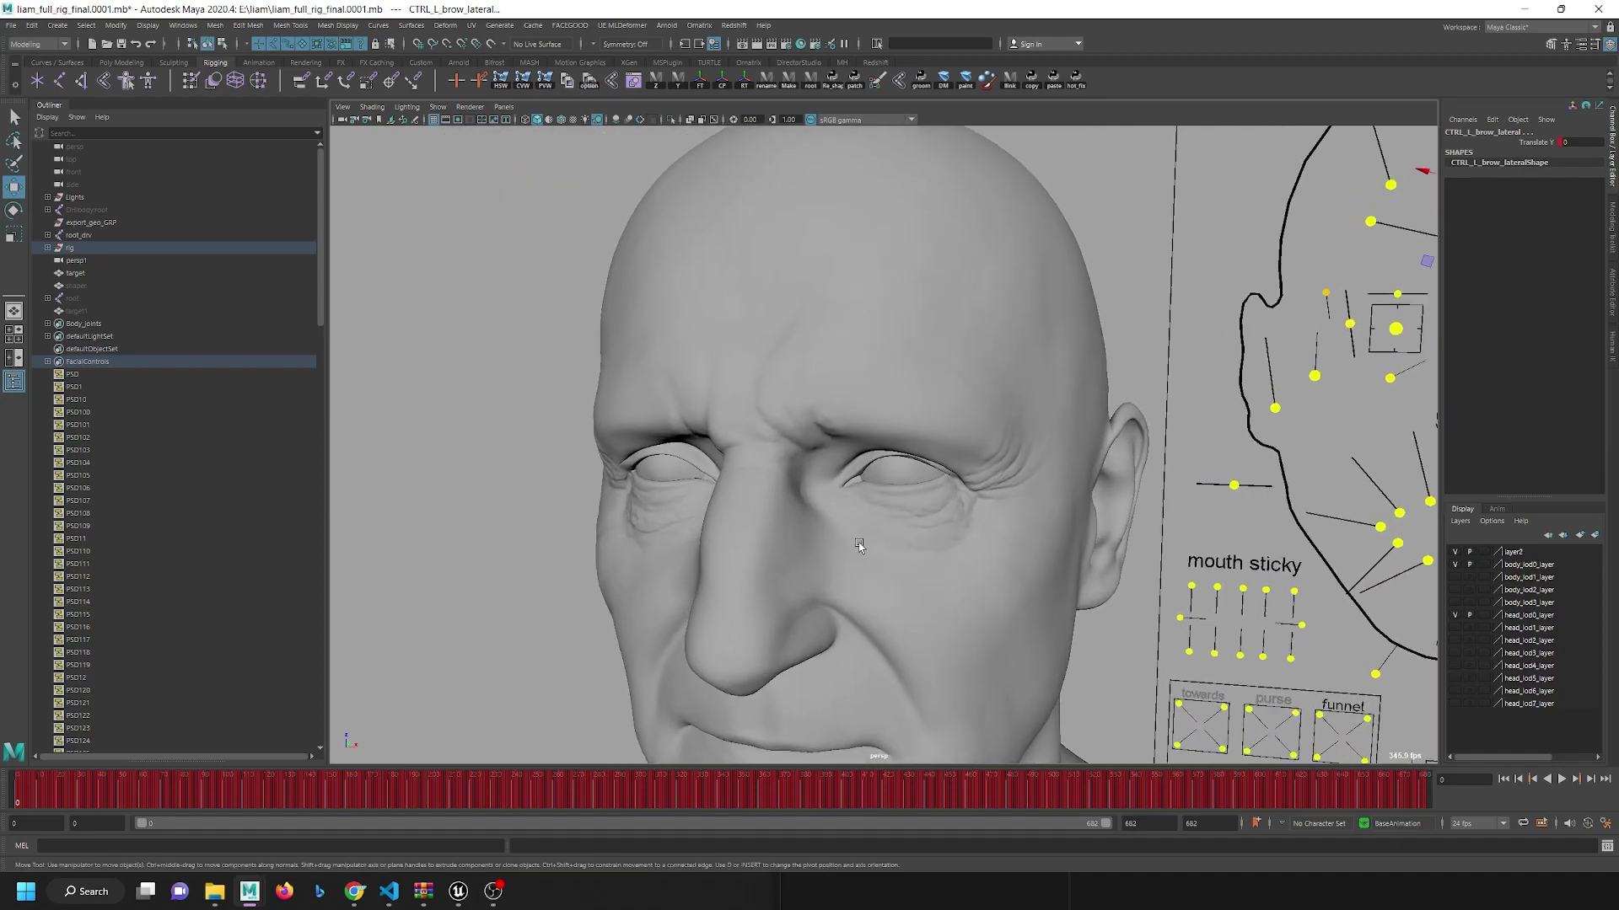
alt+right_drag(654, 324, 727, 397)
alt+middle_drag(835, 423, 822, 433)
Step: Step back through the previous camera views to compare the forehead and brows from different angles
key([)
key([)
key([)
key([)
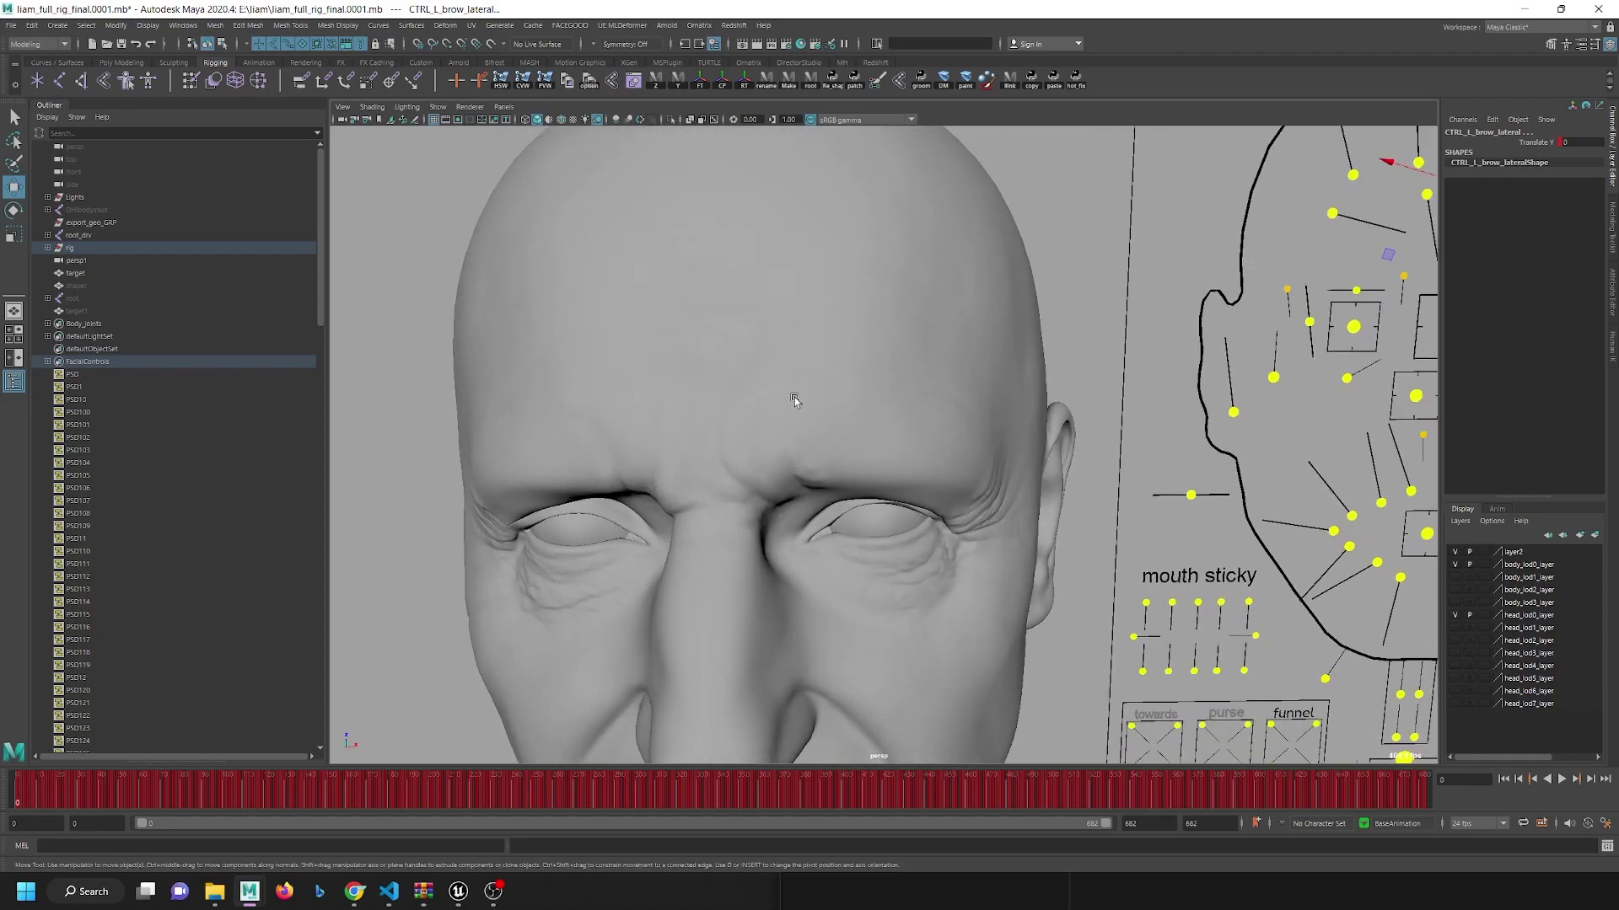
key([)
key([)
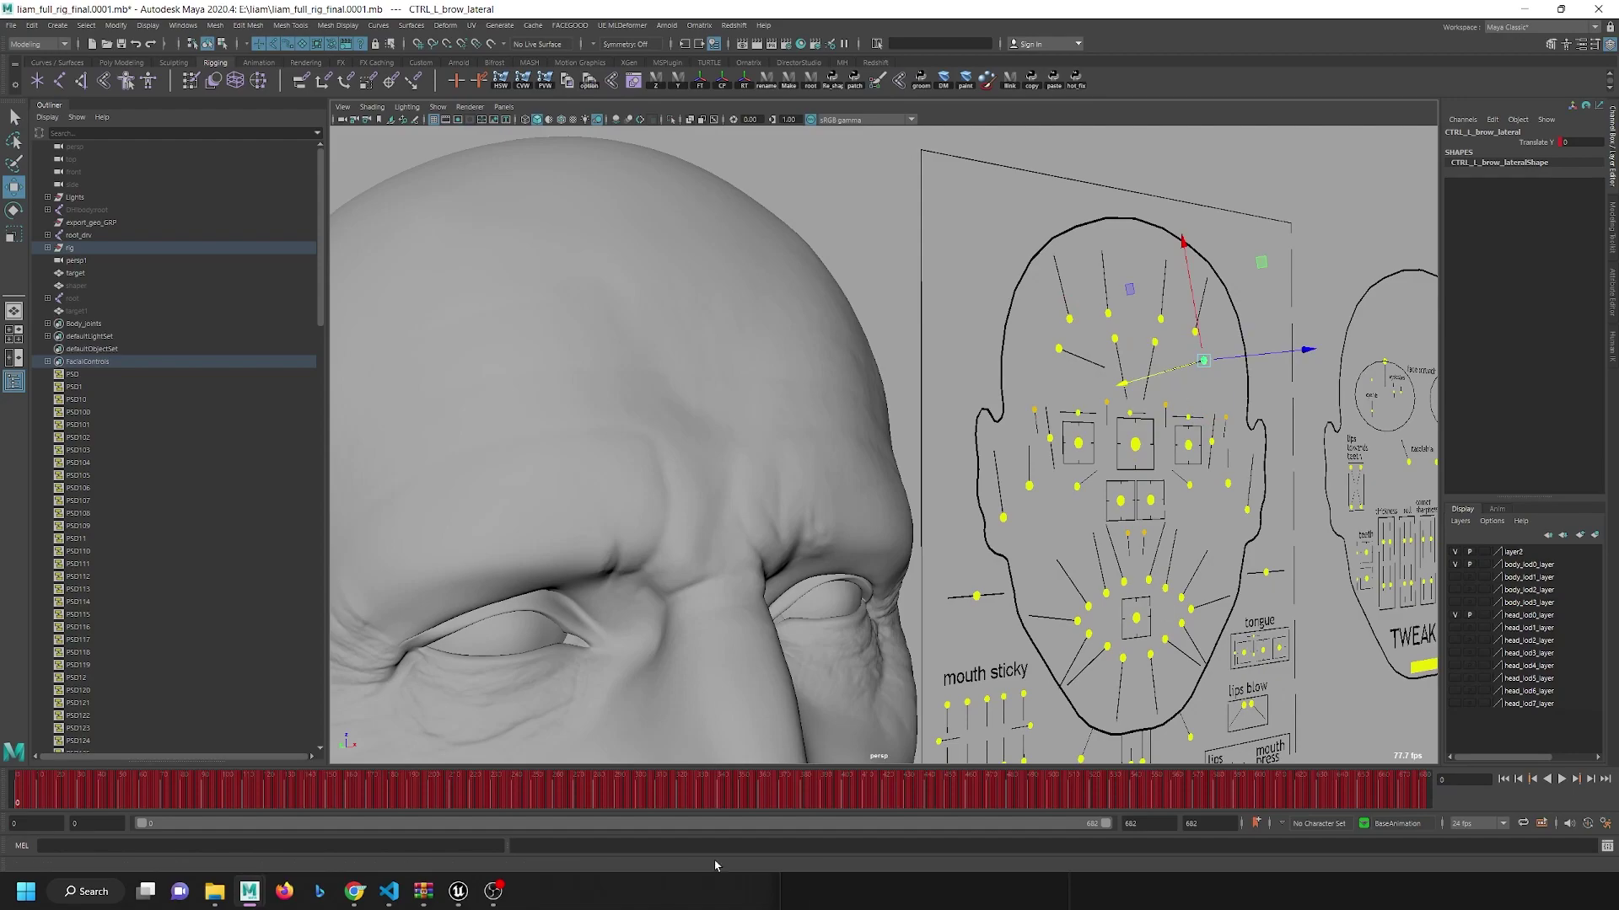
key([)
key([)
key([)
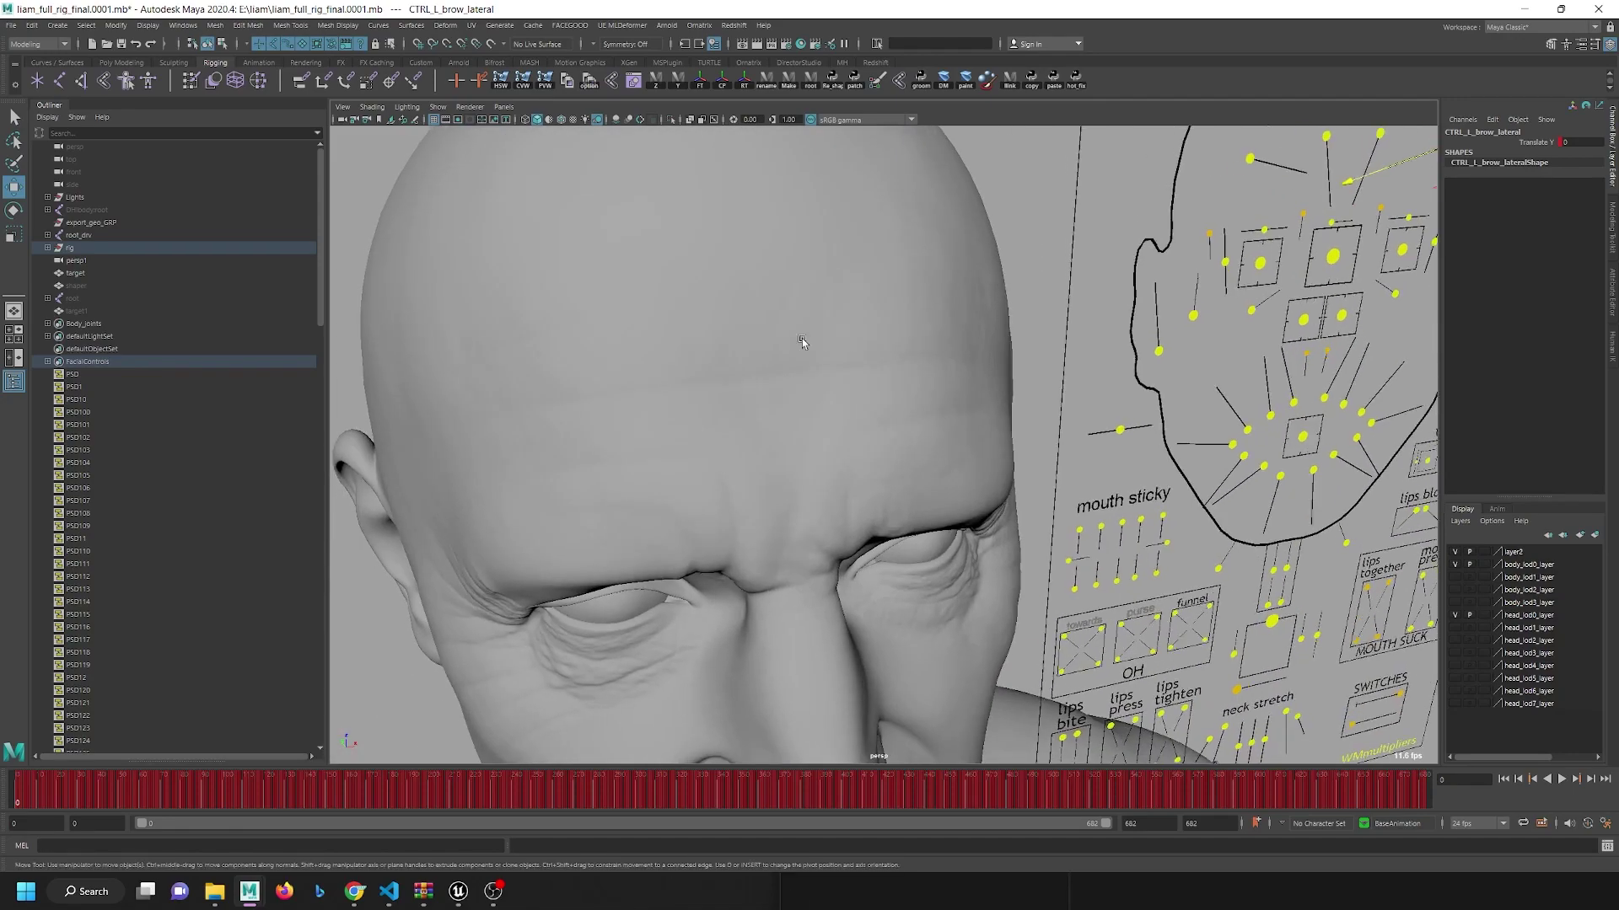
Step: Examine the horizontal forehead wrinkles and brow creases from above and from the side
alt+right_drag(707, 312, 759, 489)
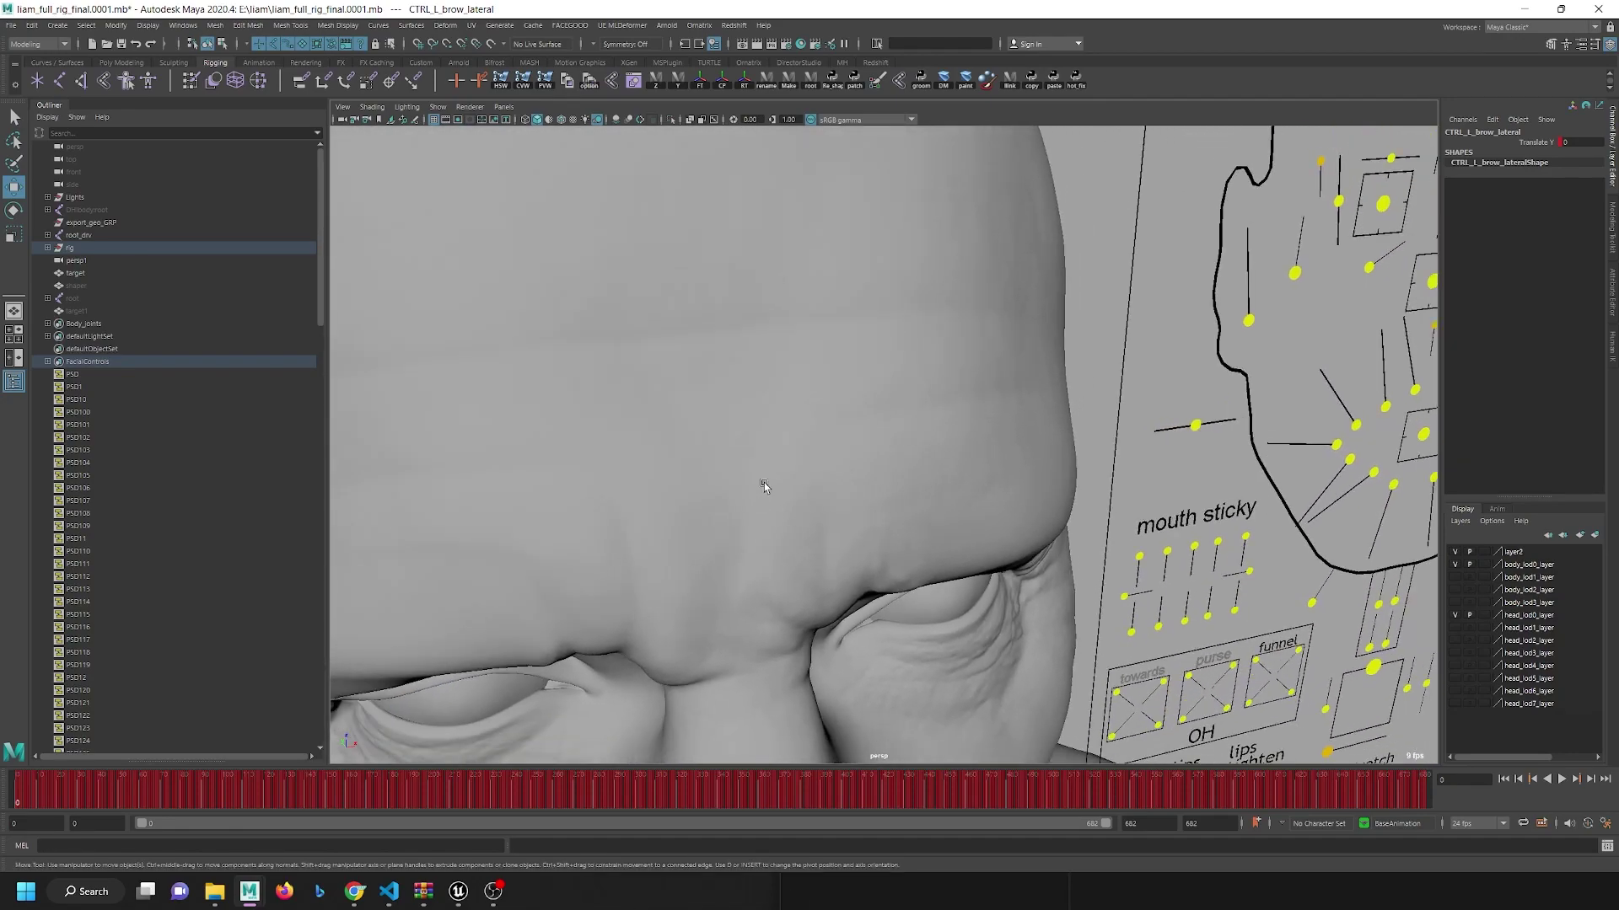
alt+middle_drag(759, 489, 906, 627)
alt+right_drag(906, 627, 784, 589)
alt+drag(784, 590, 940, 503)
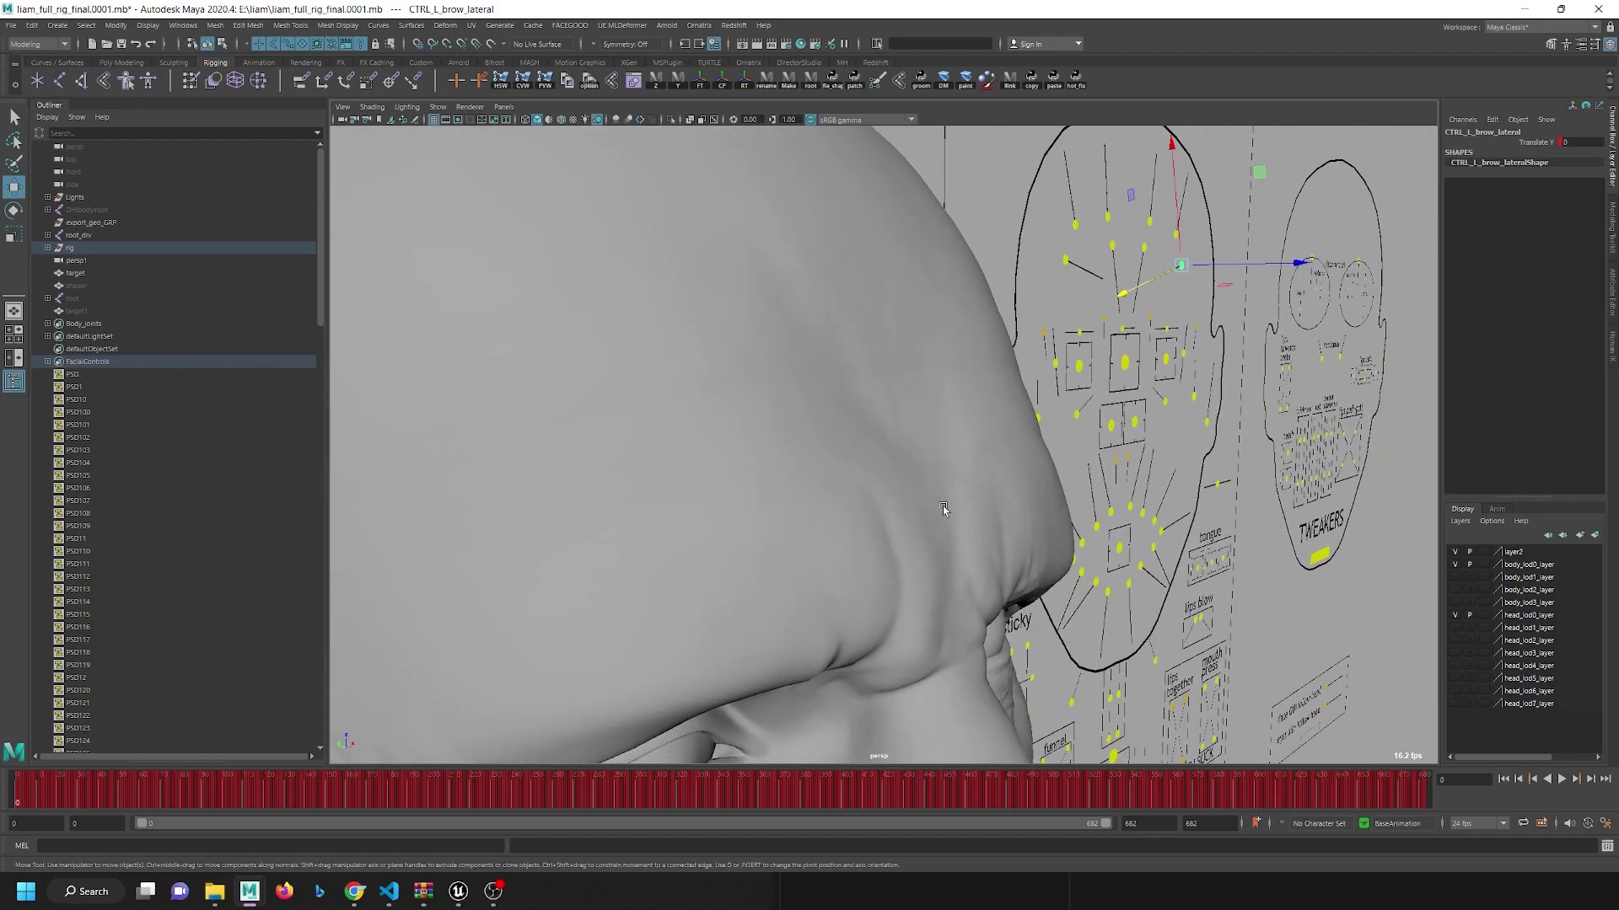
alt+right_drag(939, 504, 839, 475)
alt+drag(839, 475, 771, 457)
alt+right_drag(771, 457, 852, 615)
alt+drag(853, 614, 900, 625)
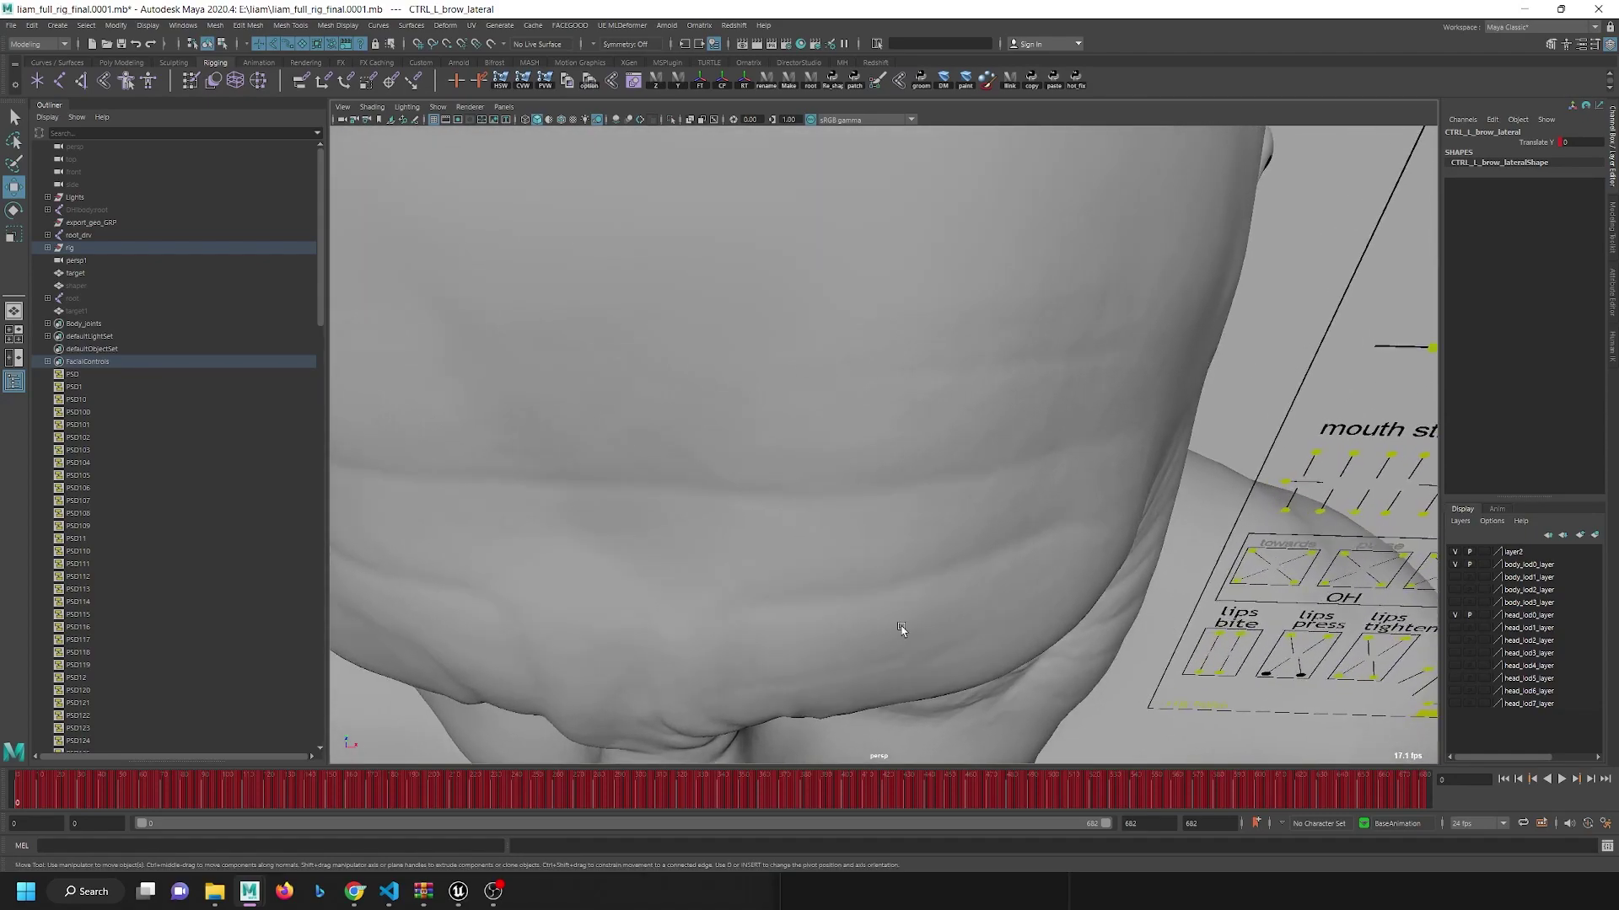
alt+drag(791, 509, 846, 455)
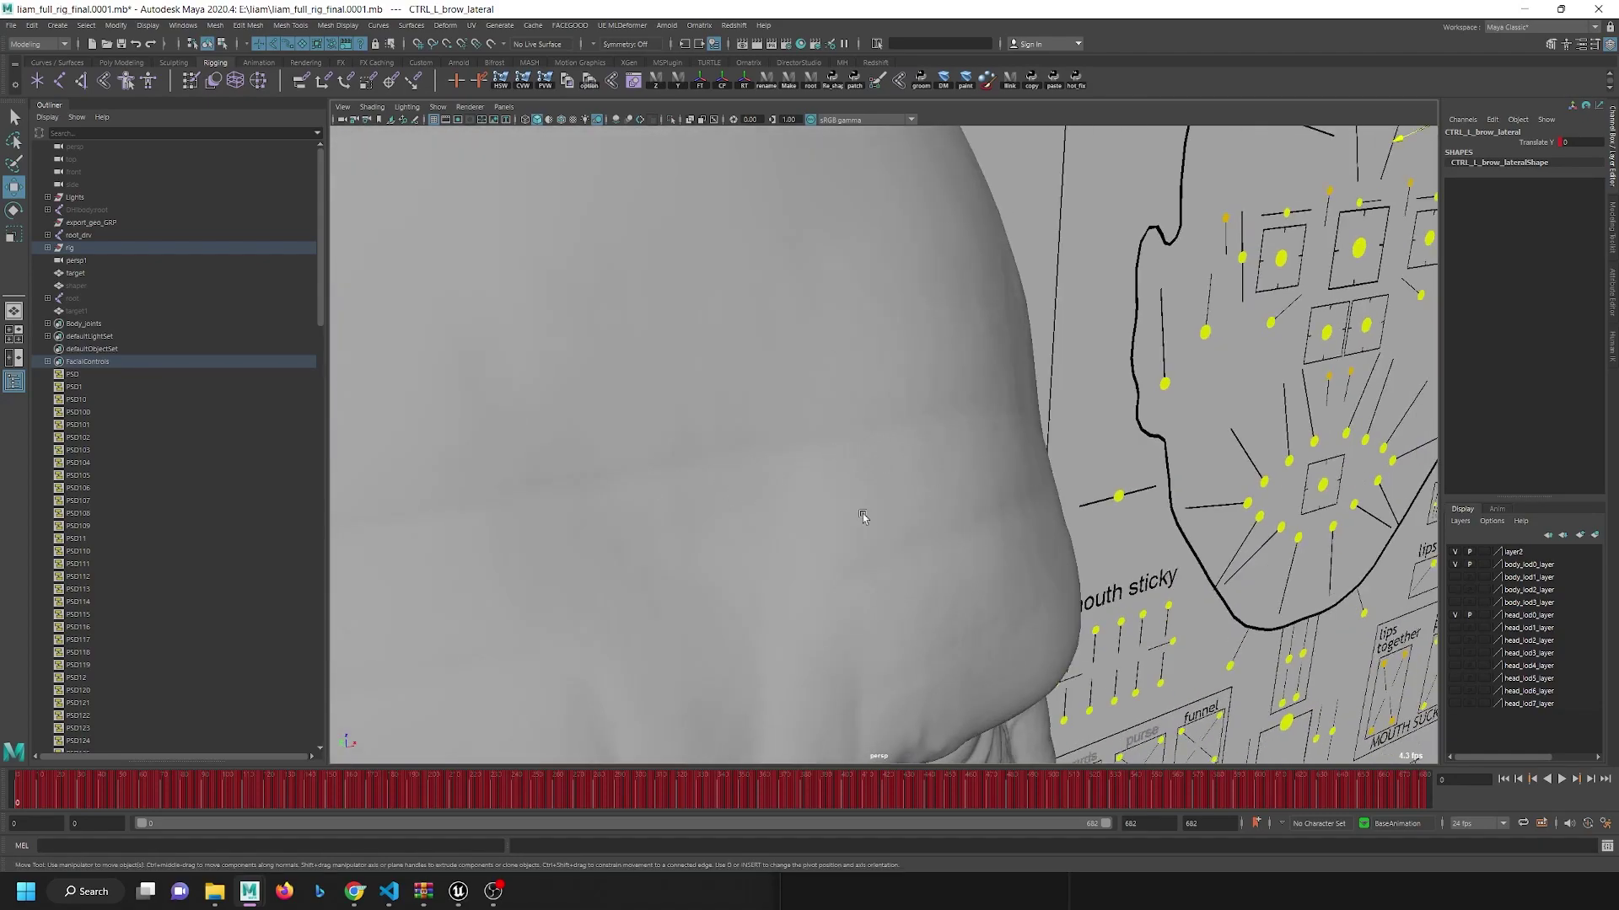
alt+drag(858, 509, 944, 431)
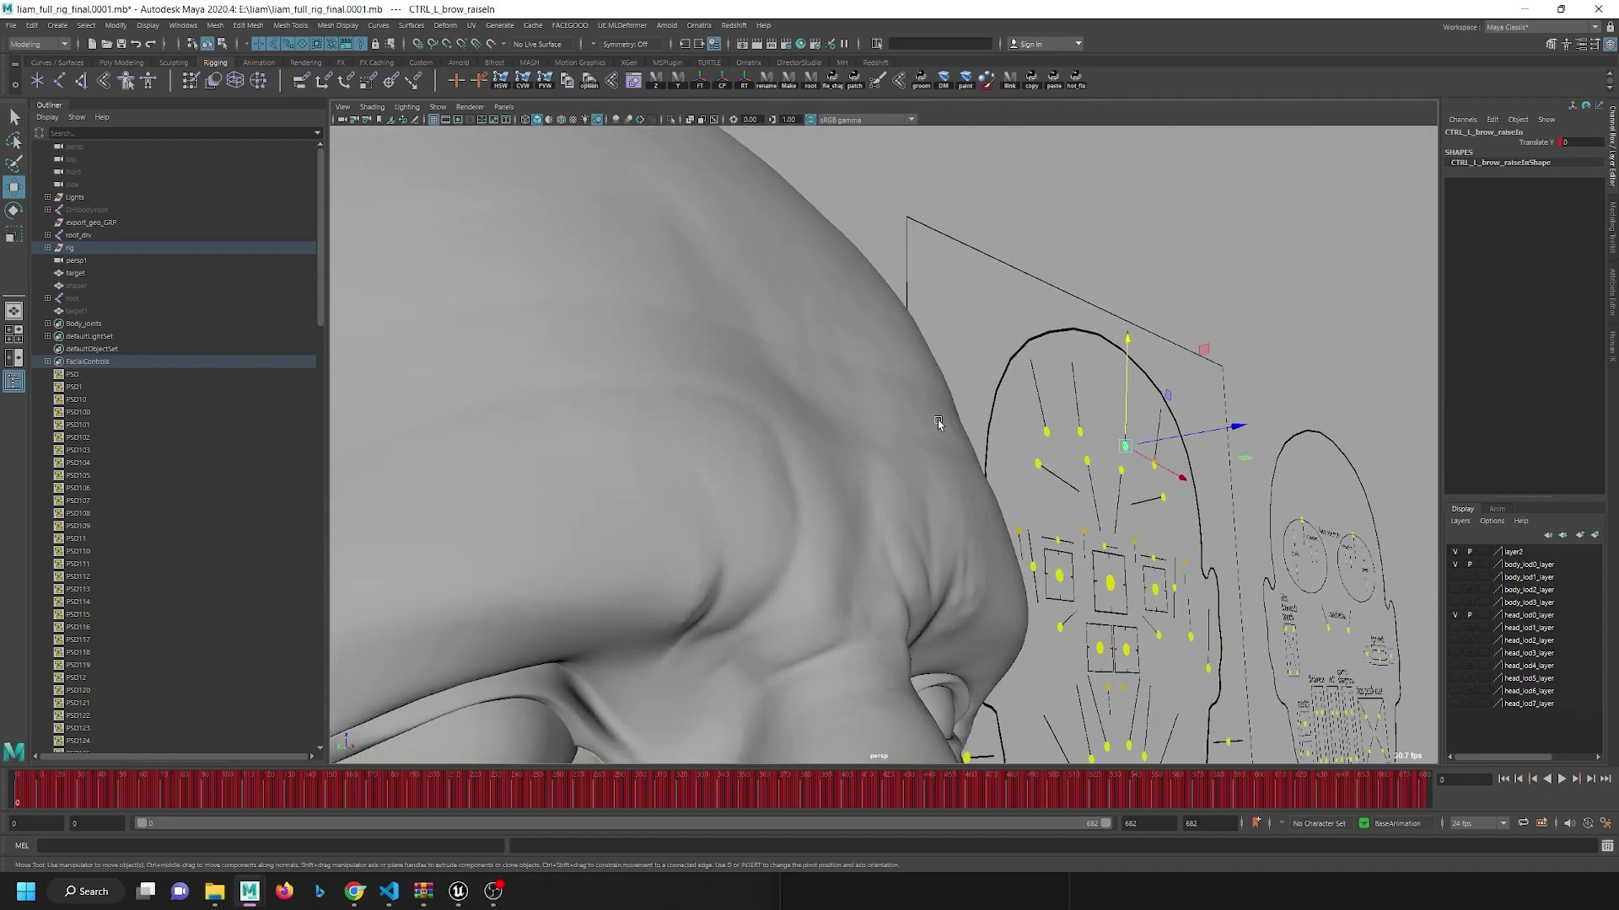
Step: Select the target head mesh to inspect its forehead topology, and reselect the CTRL_L_brow_raiseIn control
click(963, 518)
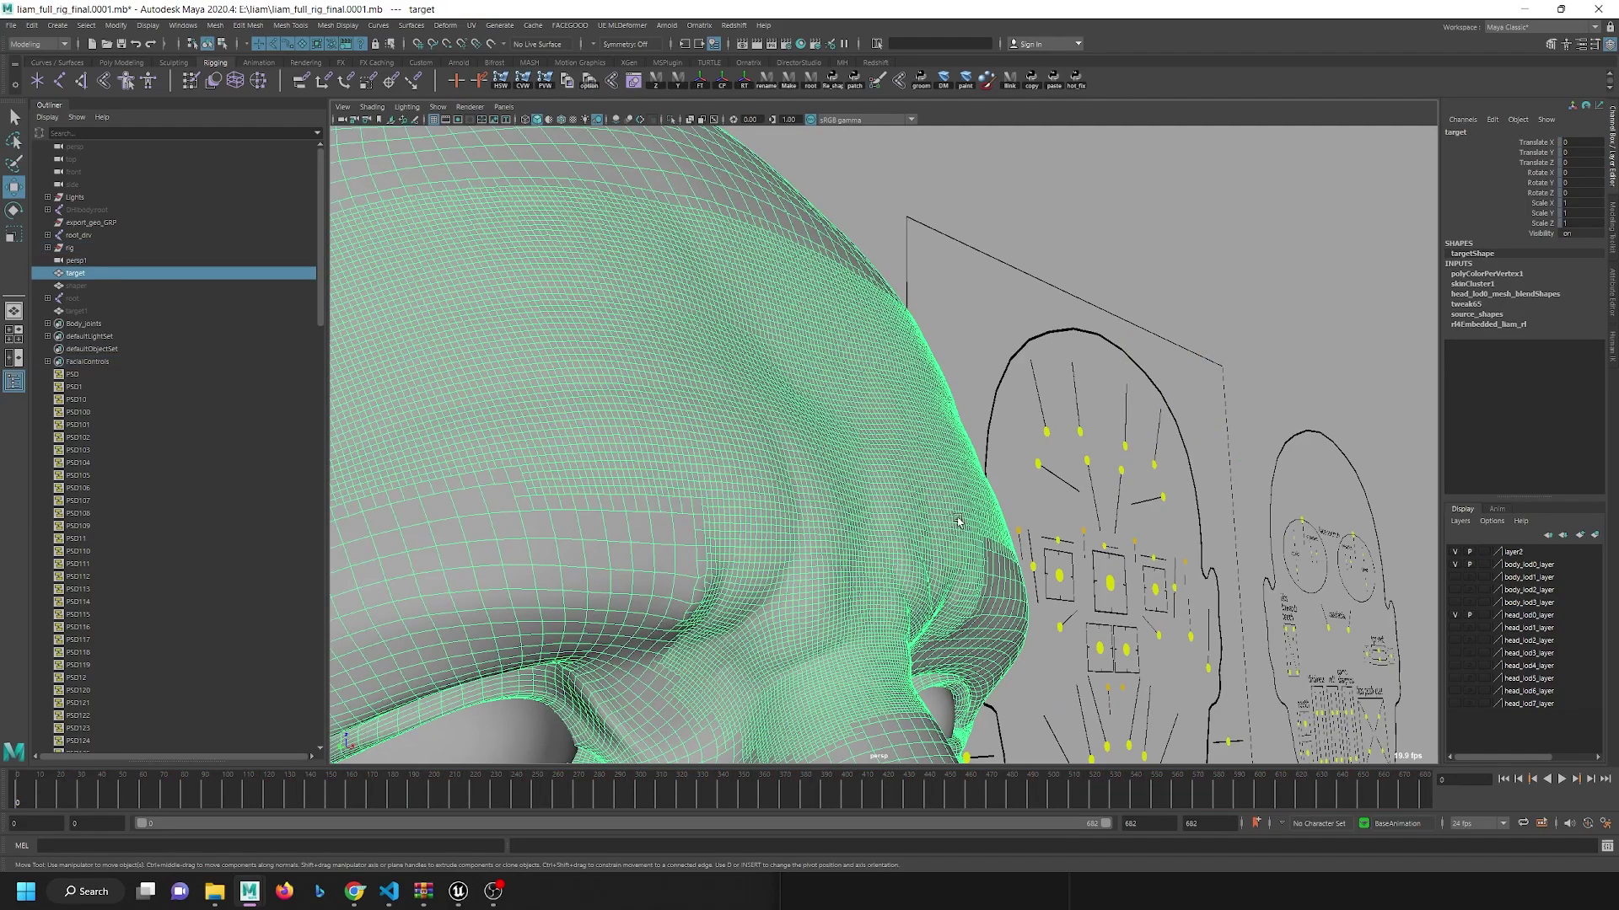
alt+drag(1004, 529, 1196, 533)
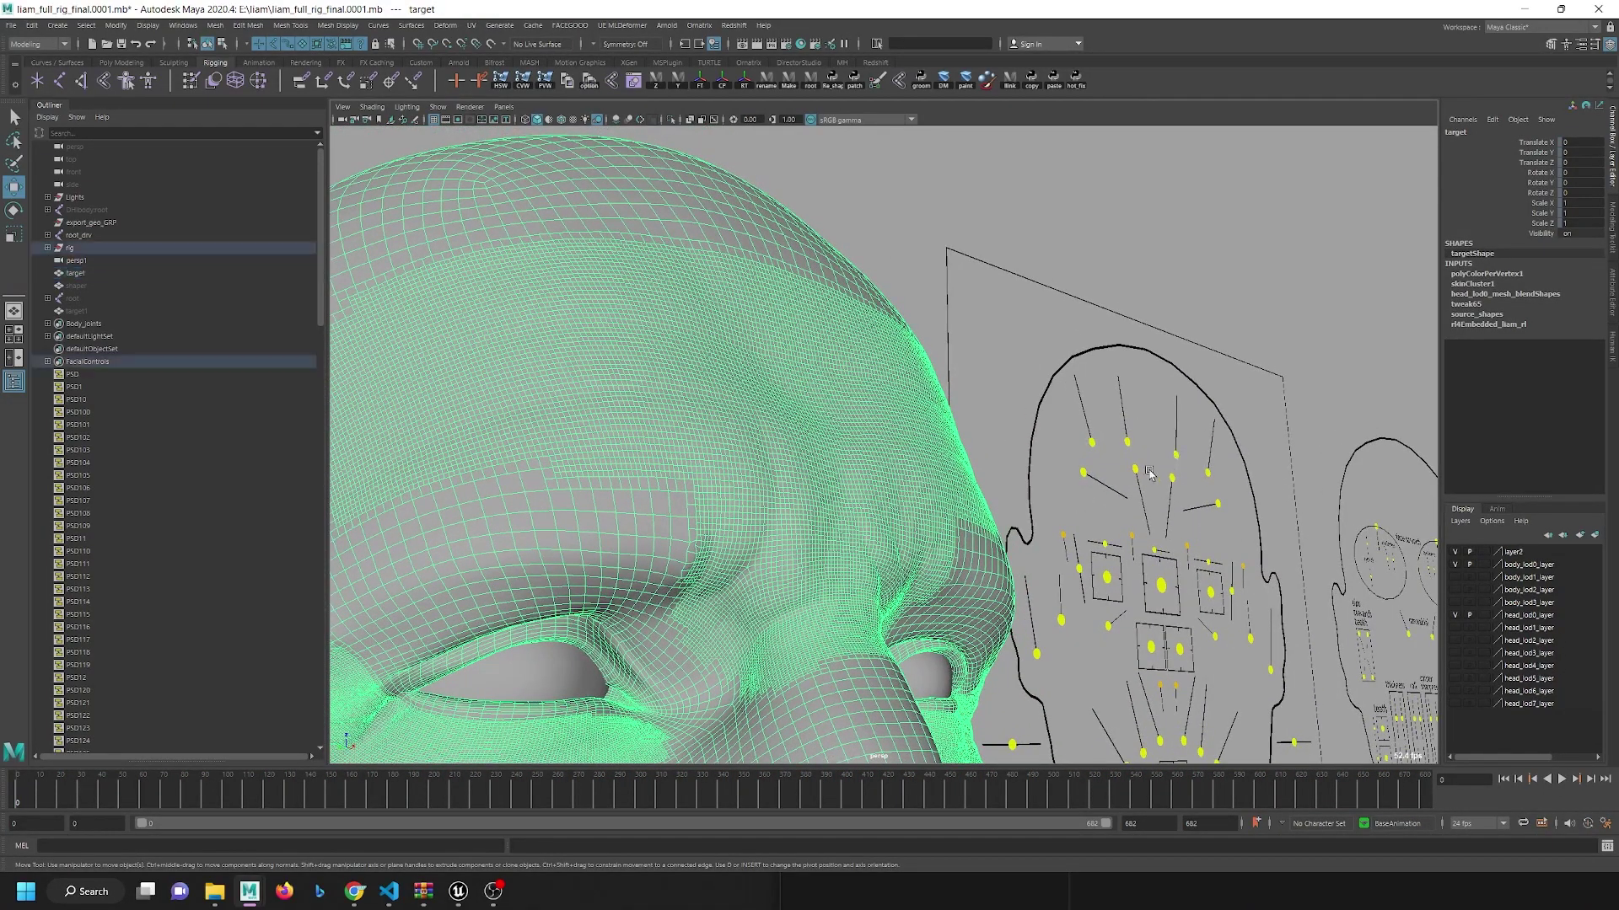
click(1159, 470)
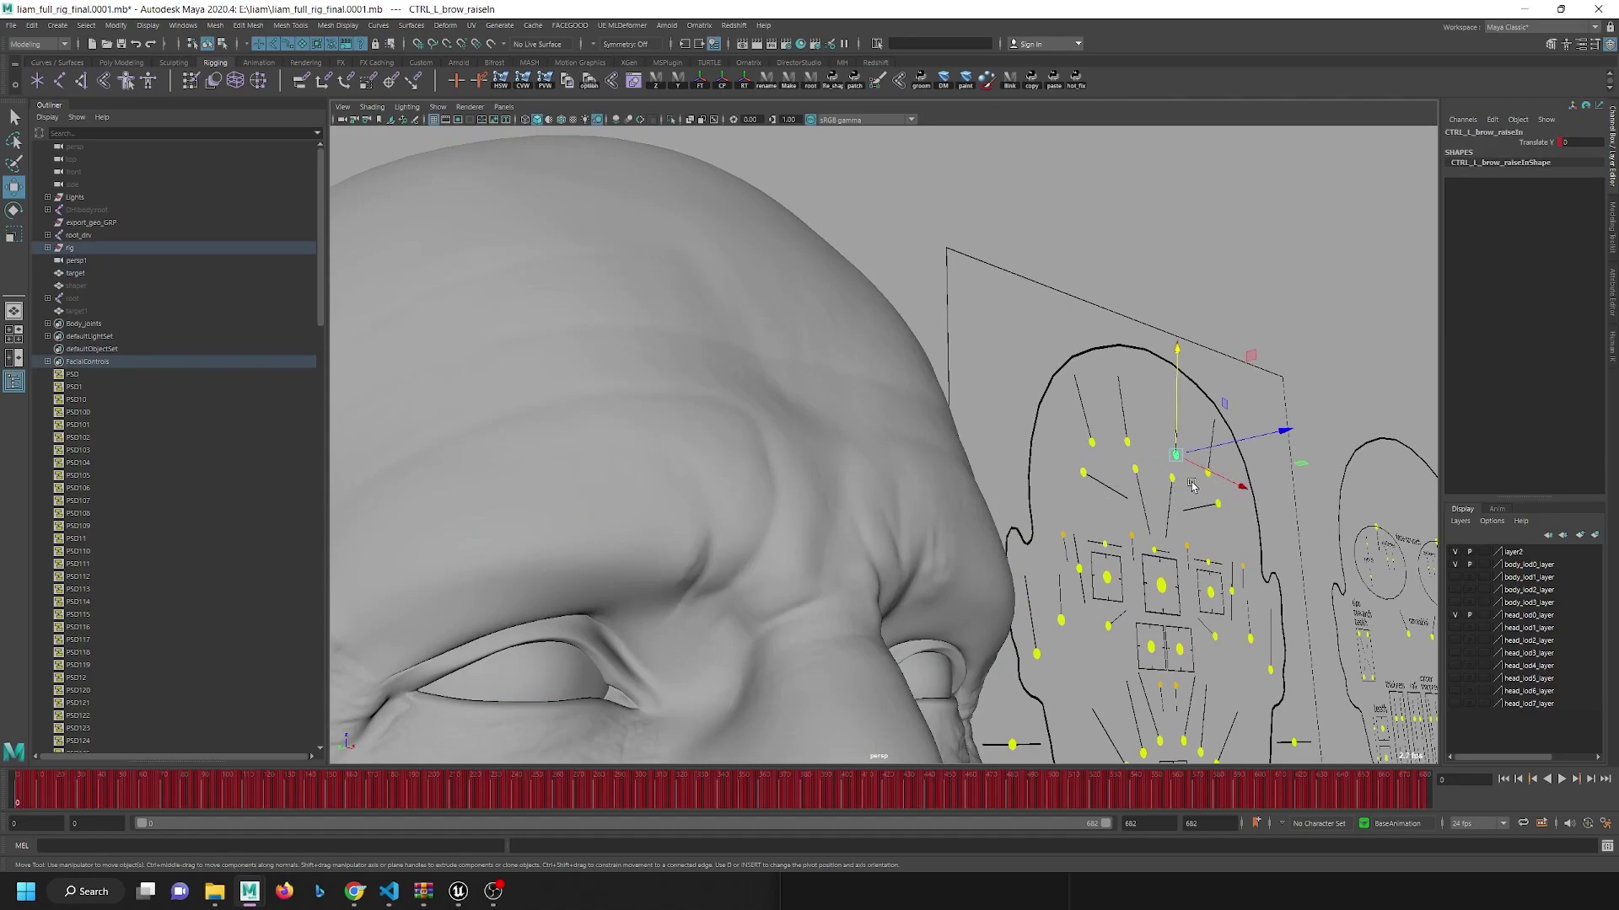
Step: Raise the CTRL_L_brow_raiseIn control and examine the forehead folds it produces from the front and three-quarter side
drag(1178, 398, 1177, 330)
alt+drag(907, 410, 763, 424)
alt+drag(809, 479, 802, 466)
alt+drag(686, 426, 647, 498)
mouse_move(772, 440)
middle_down()
mouse_move(672, 599)
mouse_move(811, 433)
mouse_move(767, 439)
middle_up()
alt+drag(767, 439, 898, 482)
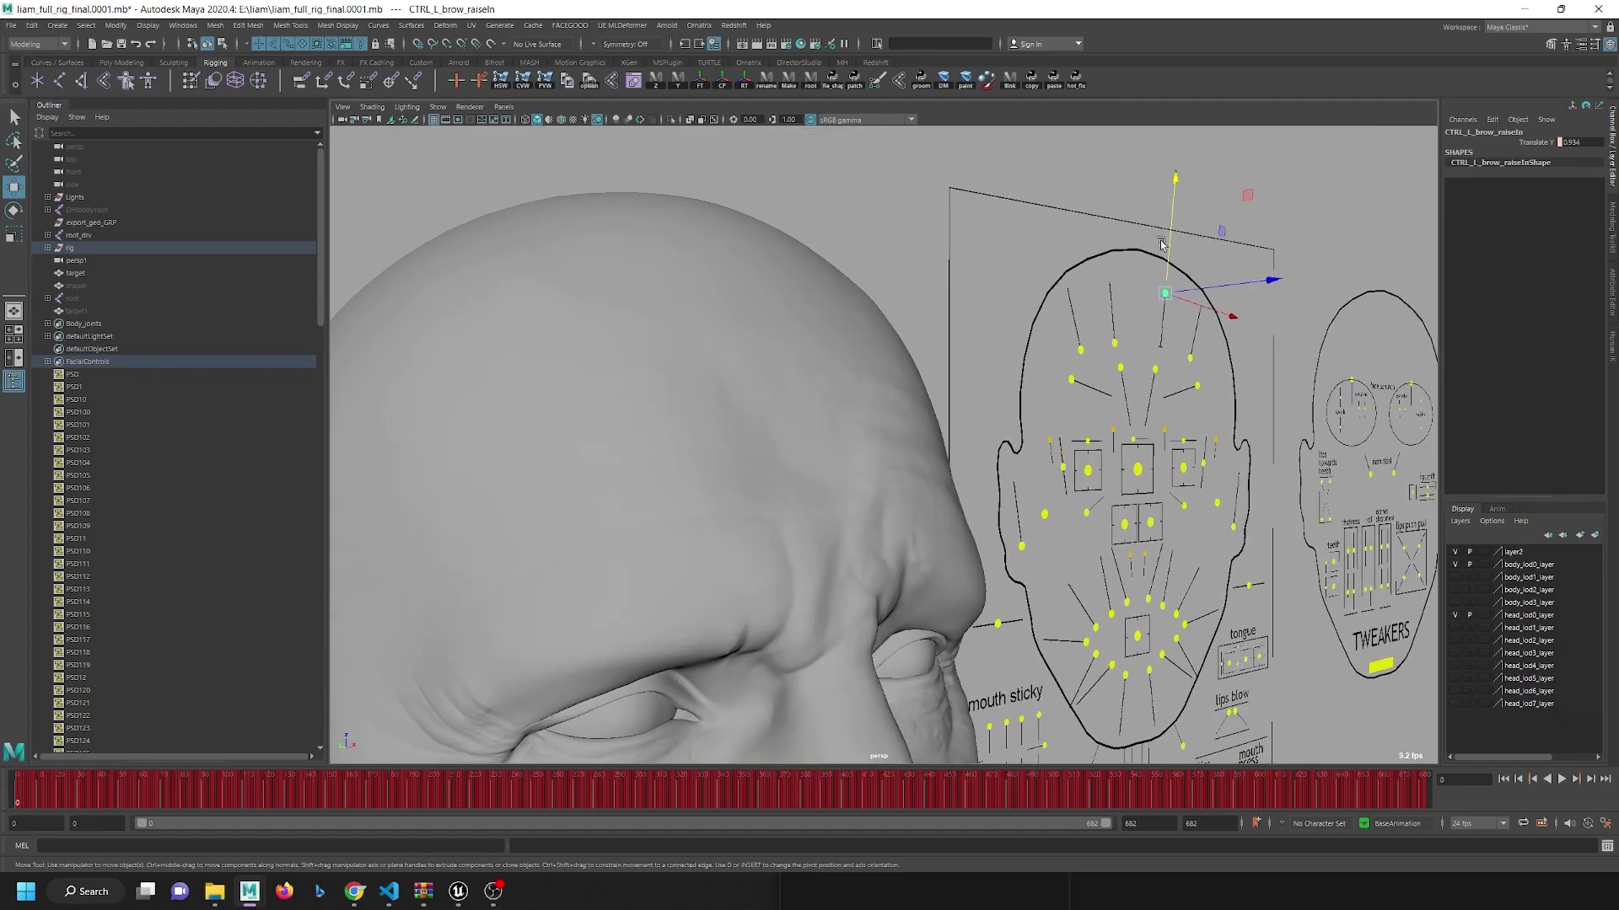
alt+drag(919, 603, 882, 347)
Step: Select the target head mesh and open the Shape Editor, moved clear of the facial control board
click(883, 348)
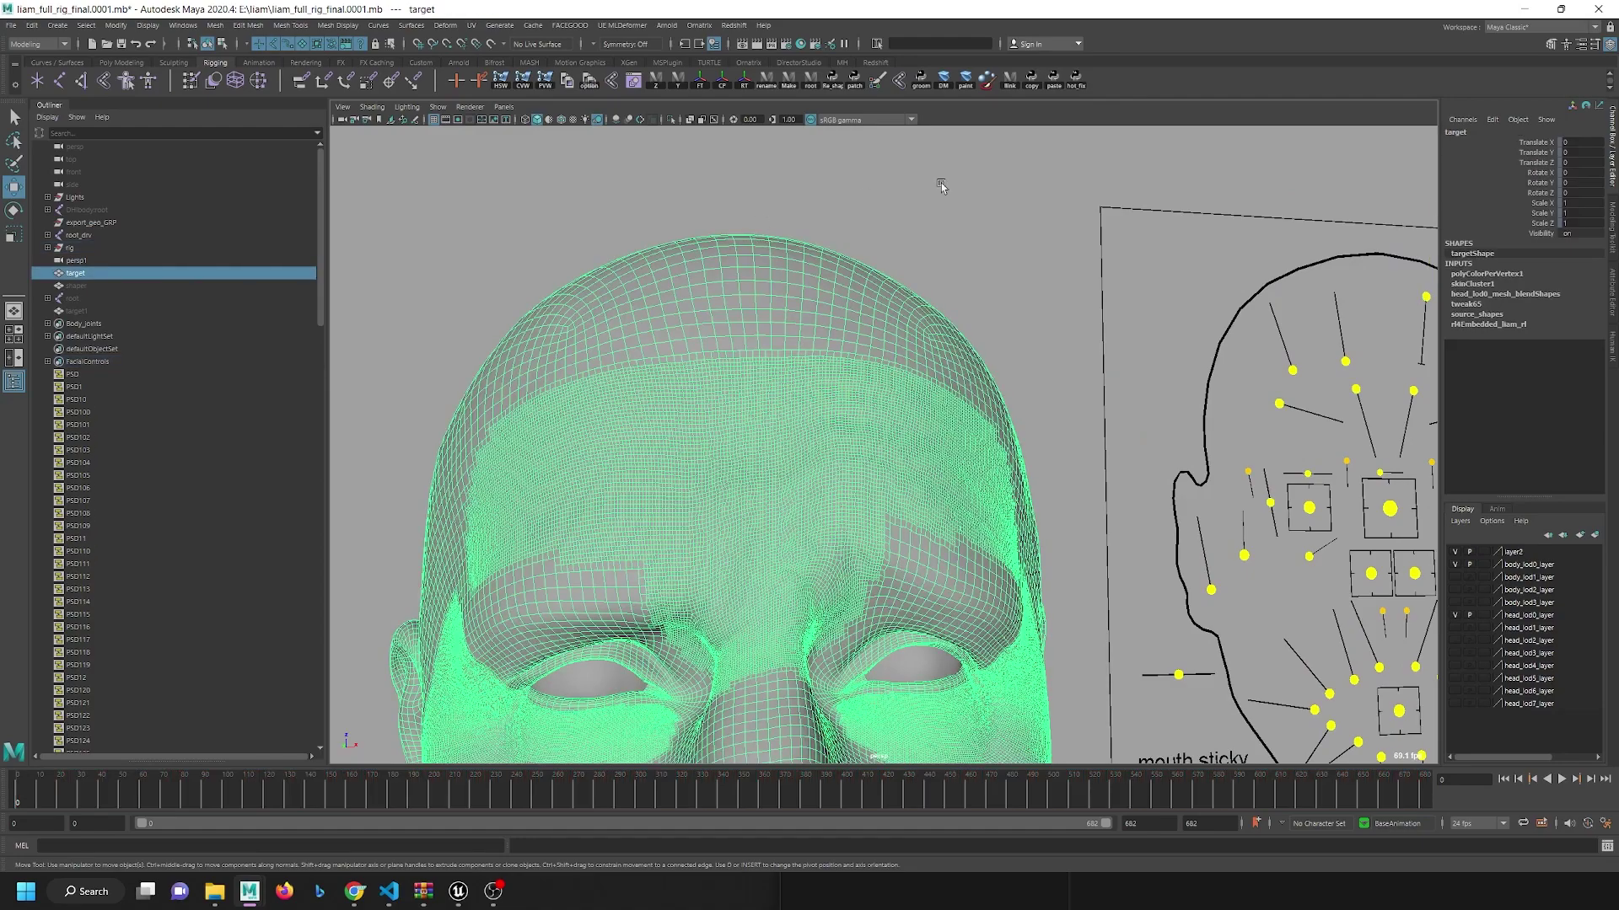
click(634, 80)
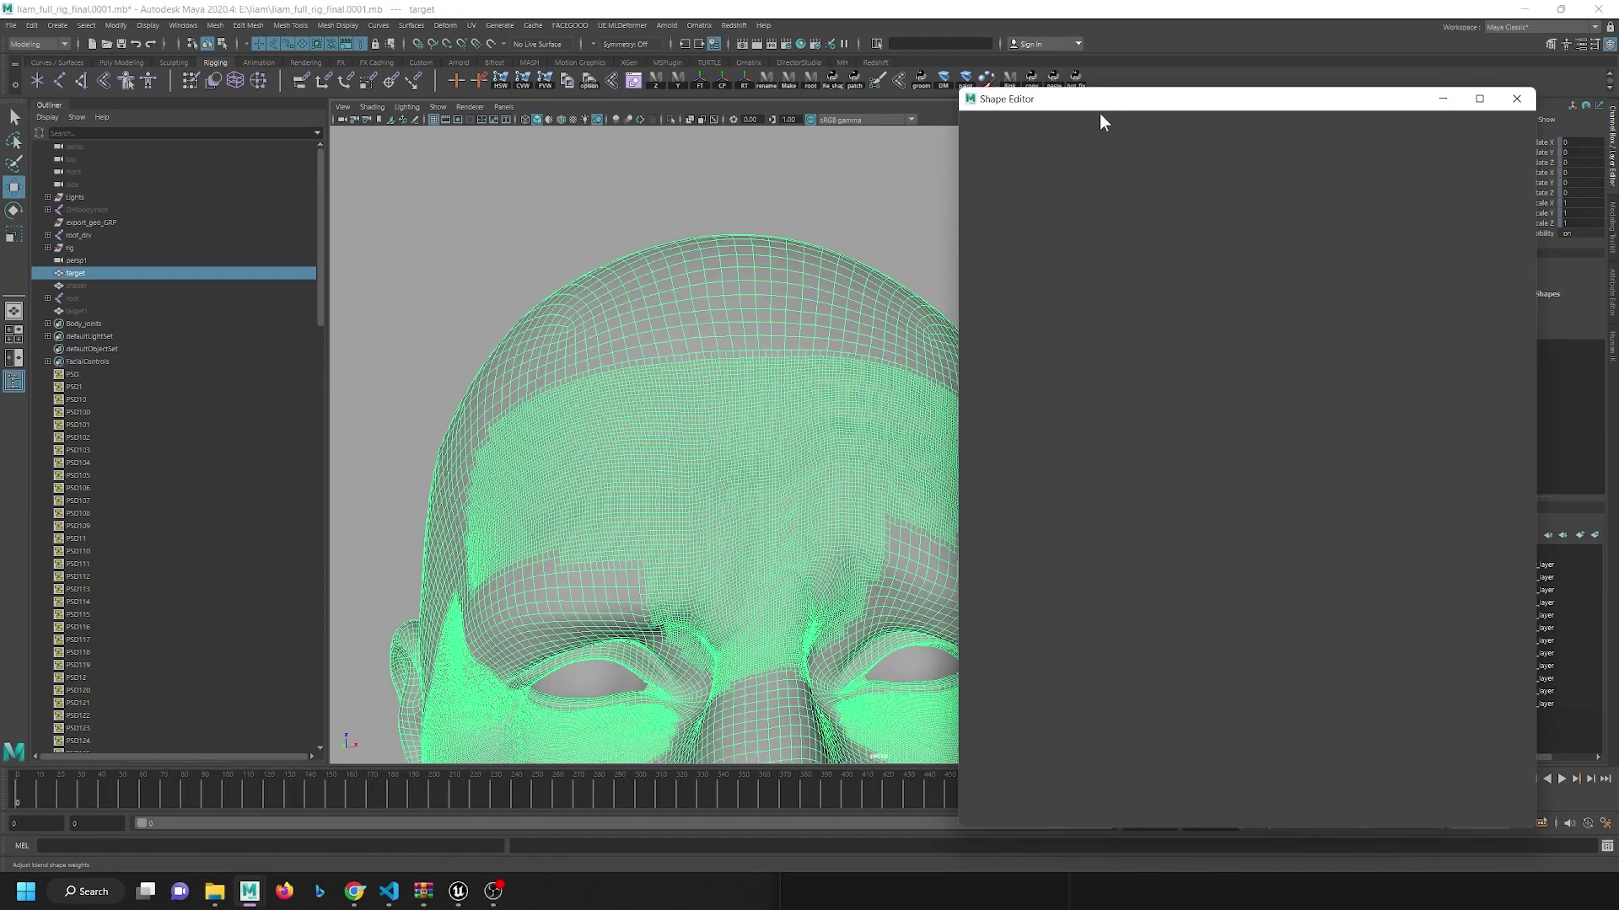
click(1099, 115)
mouse_move(1091, 110)
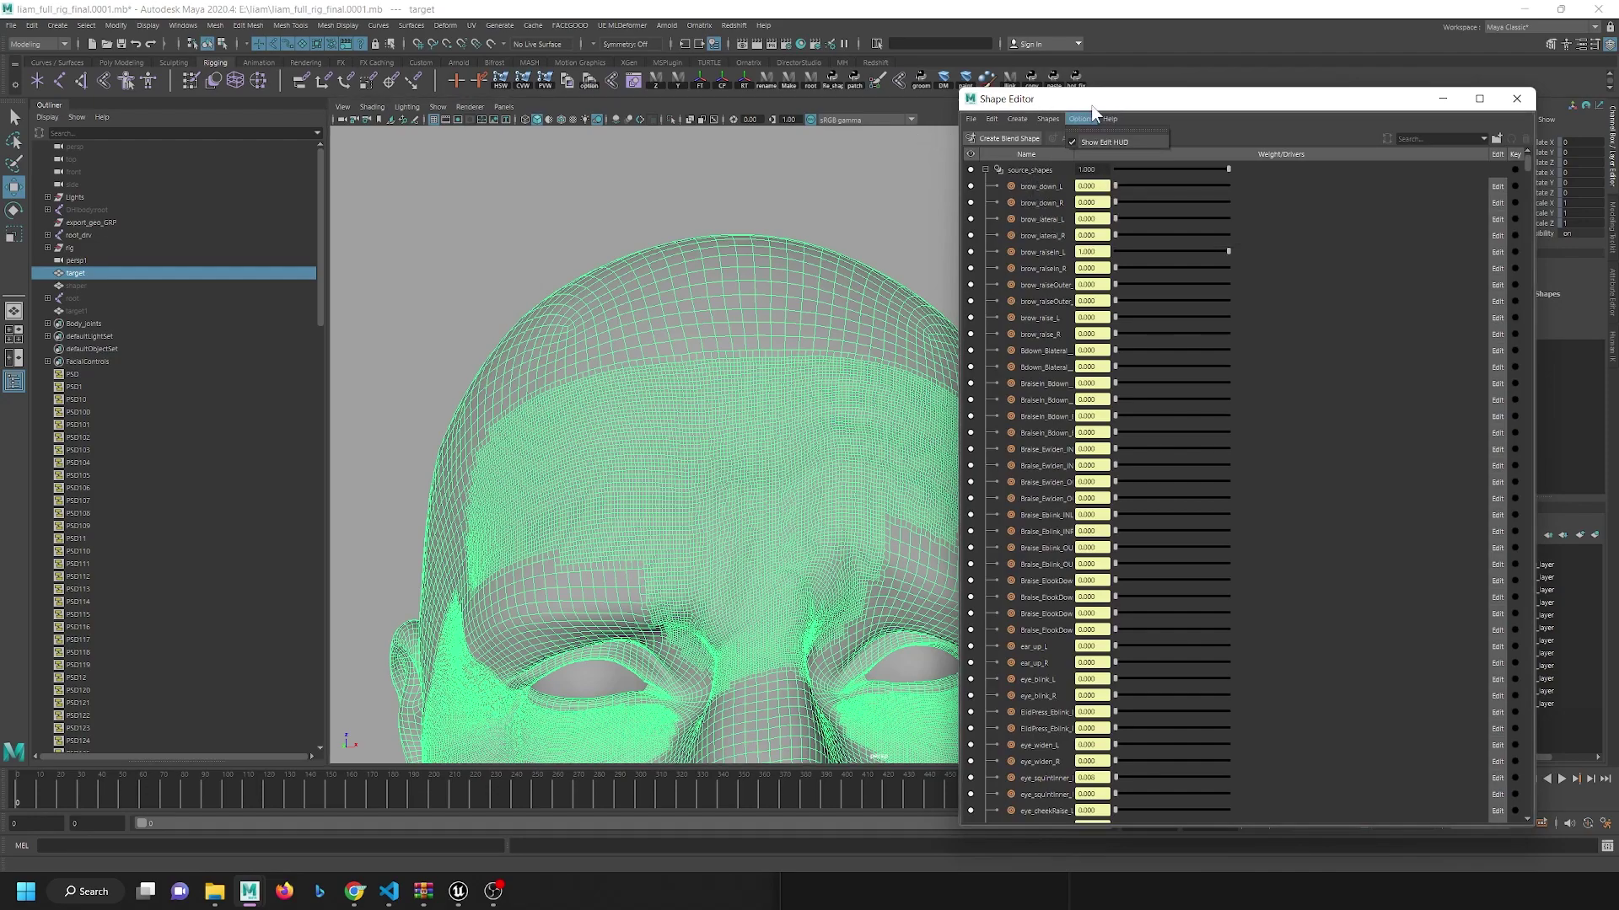
drag(1122, 101, 894, 113)
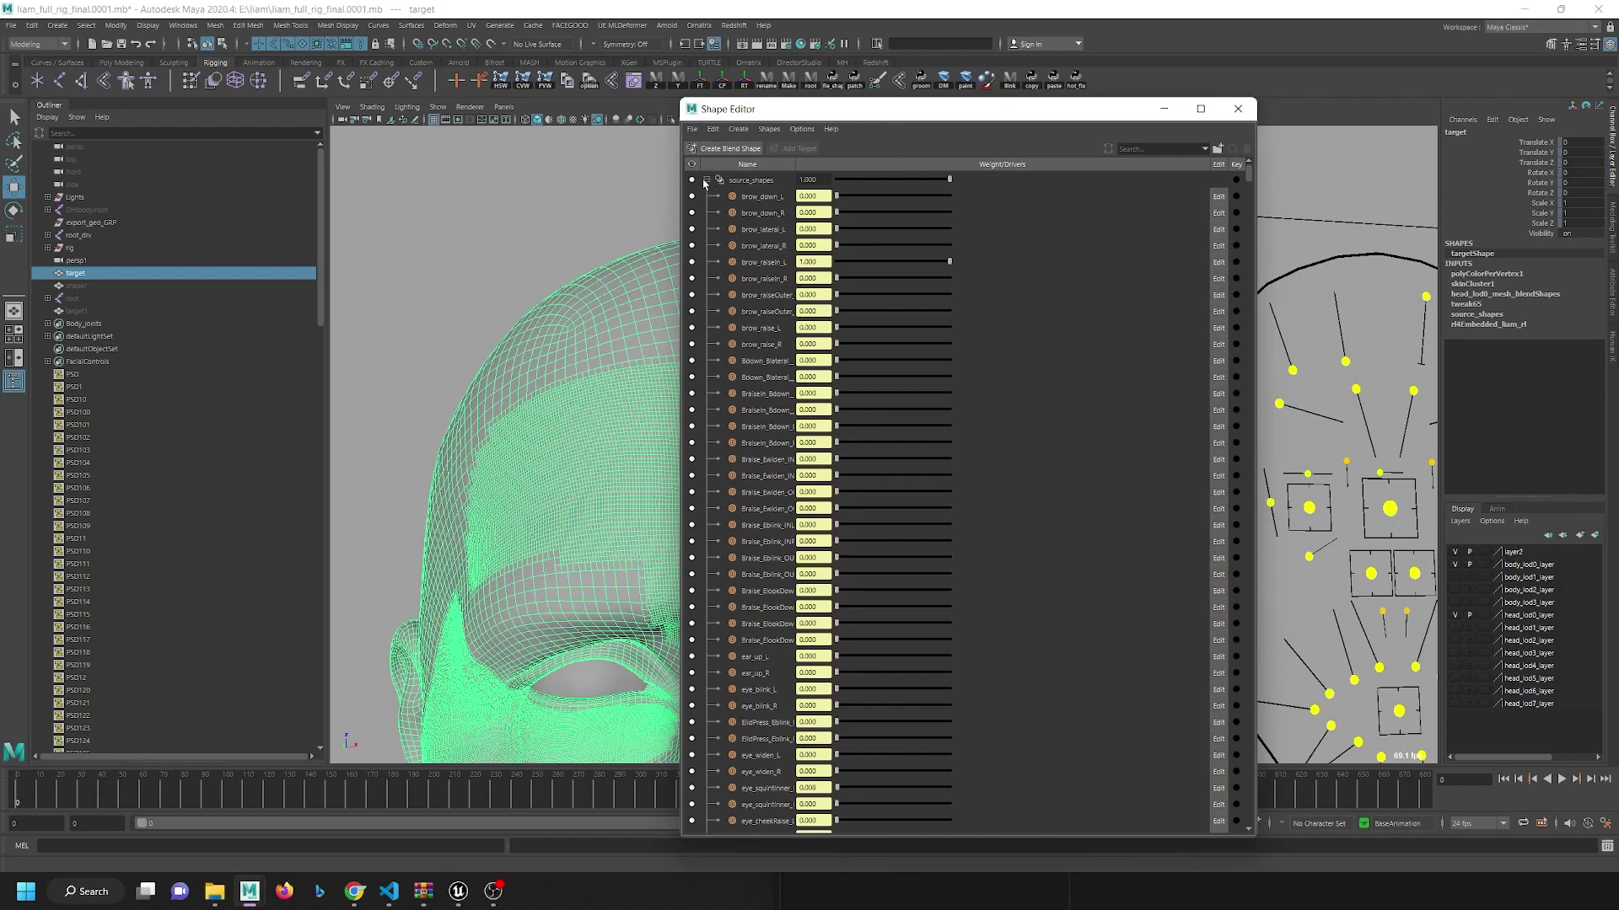
Step: Collapse the source_shapes, teeth, eyeLeft, eyeRight and cartilage blend shape groups in the Shape Editor
click(706, 181)
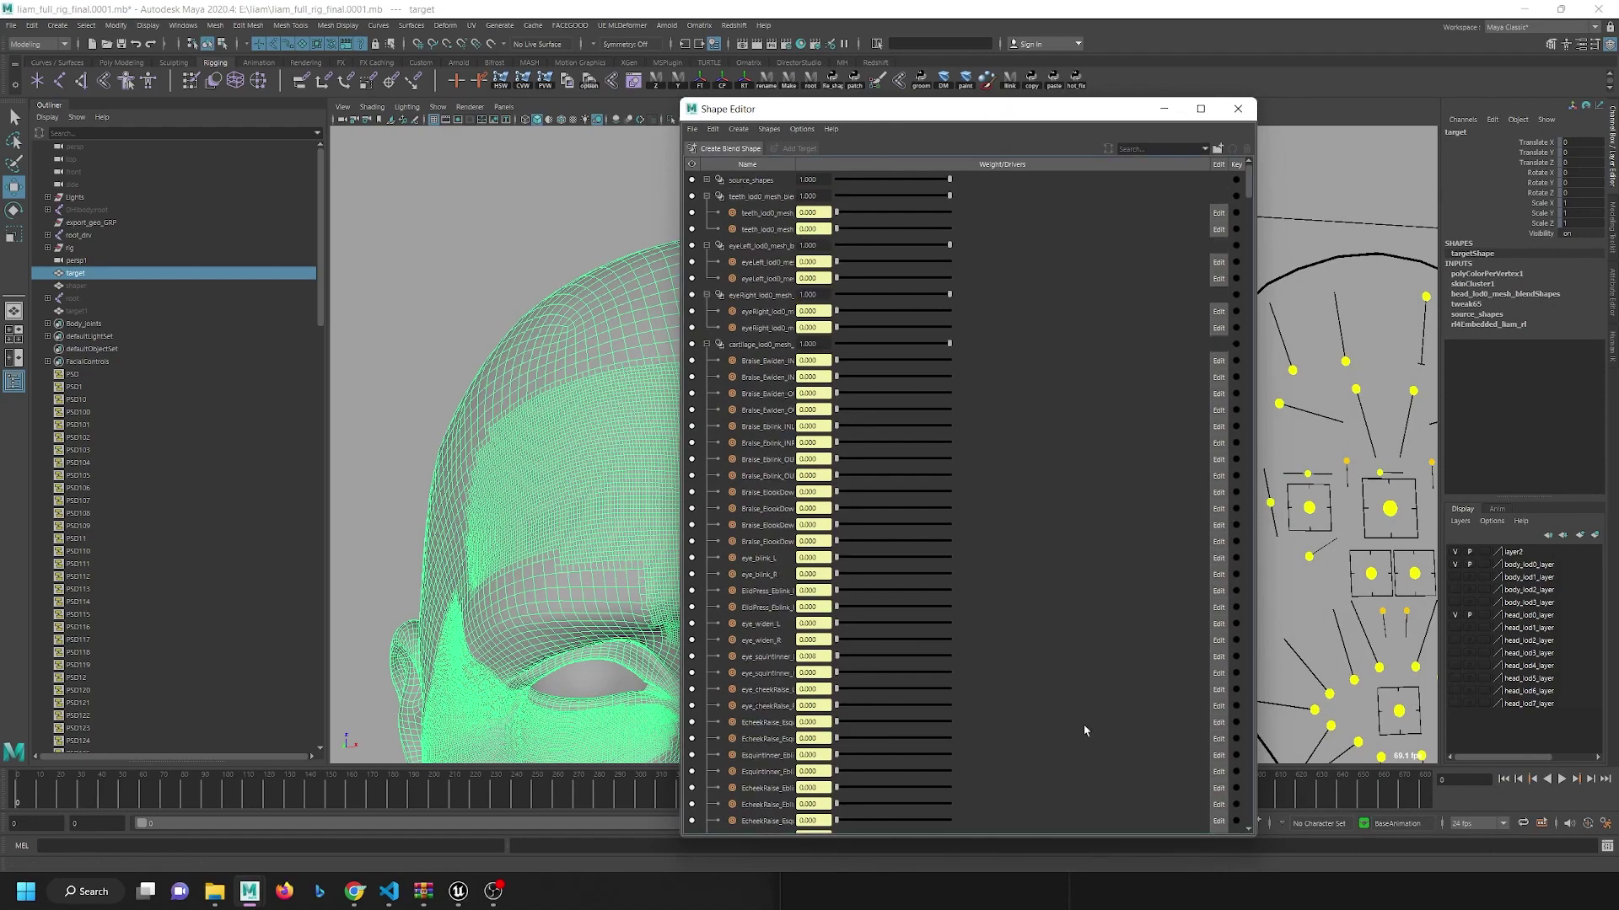
click(707, 196)
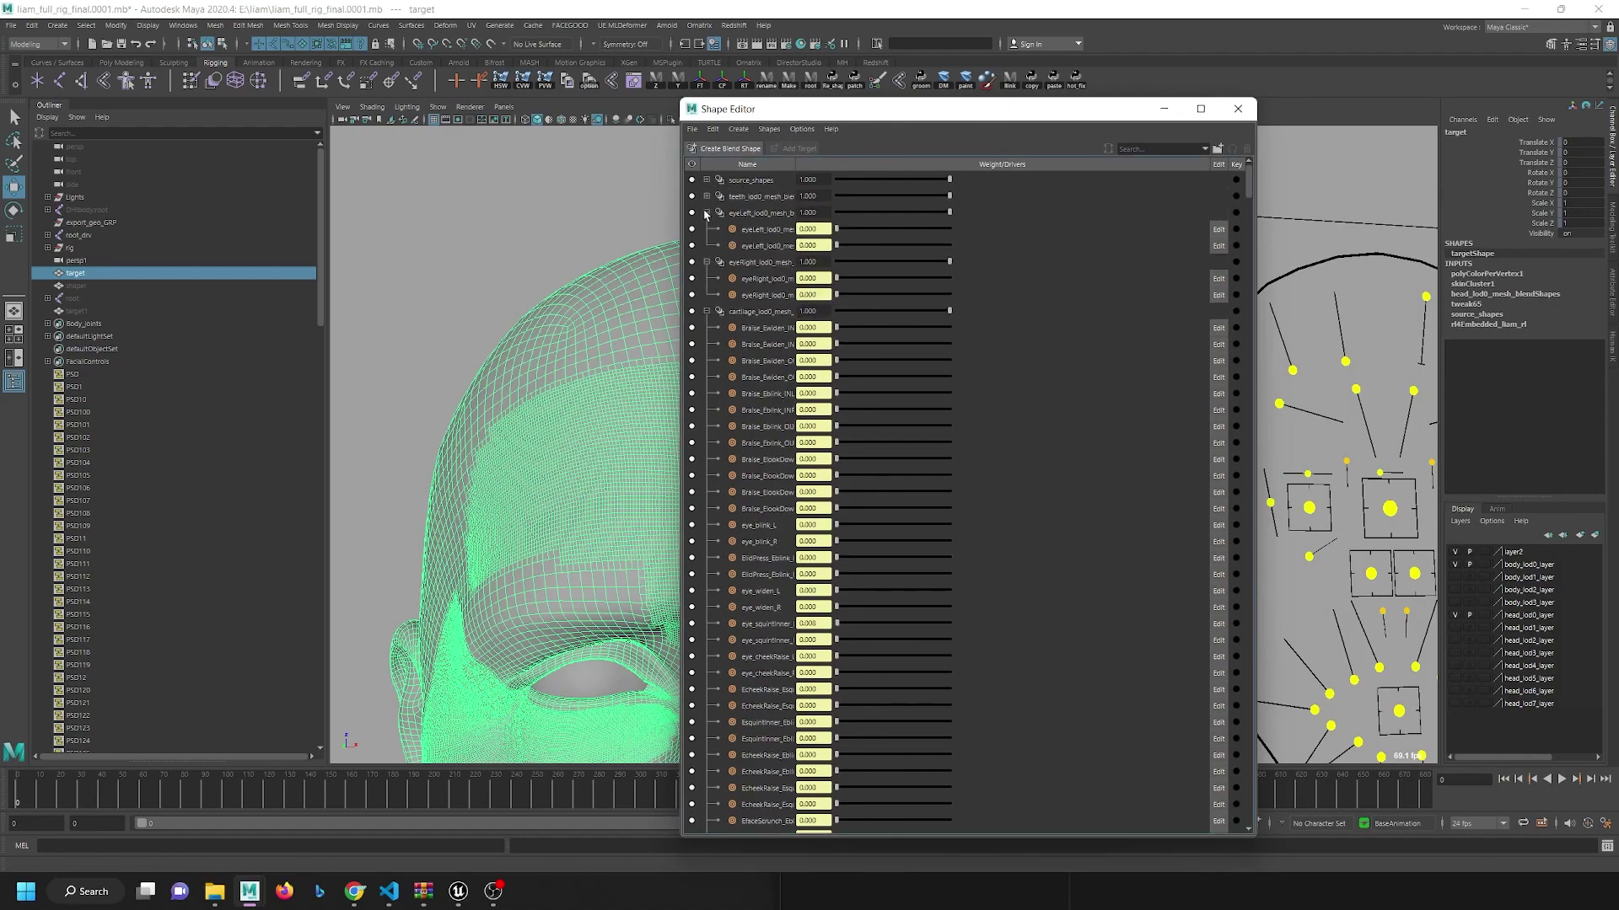
click(706, 213)
click(706, 229)
click(706, 246)
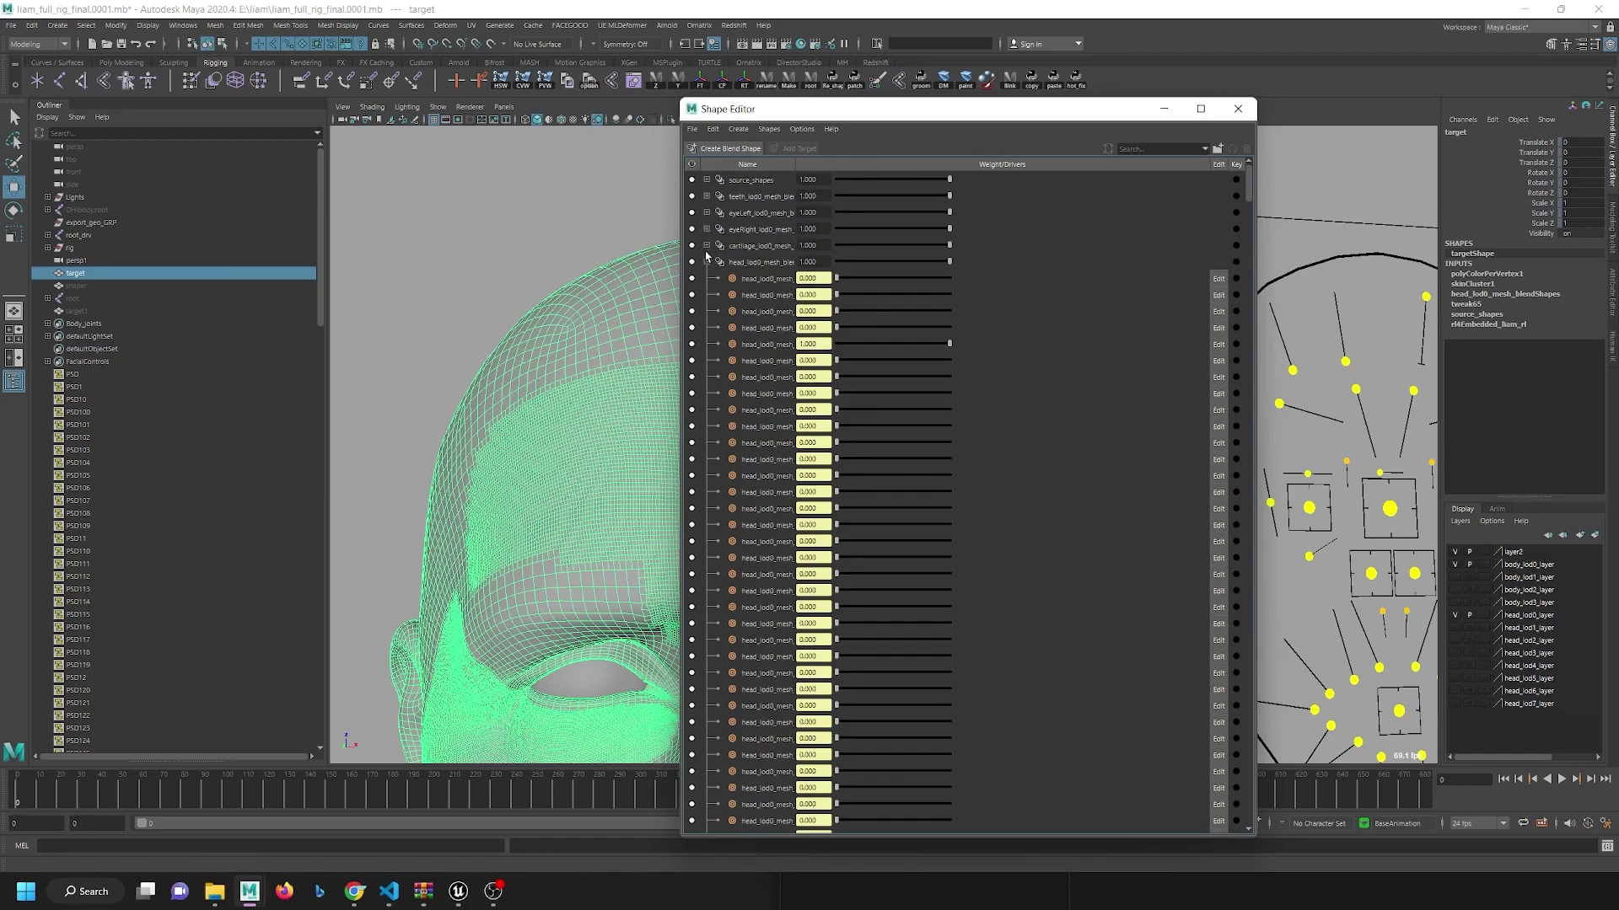
Step: Enable editing on the head_lod0_mesh__brow_raiseIn_L blend shape target and minimize the Shape Editor
click(777, 358)
click(781, 345)
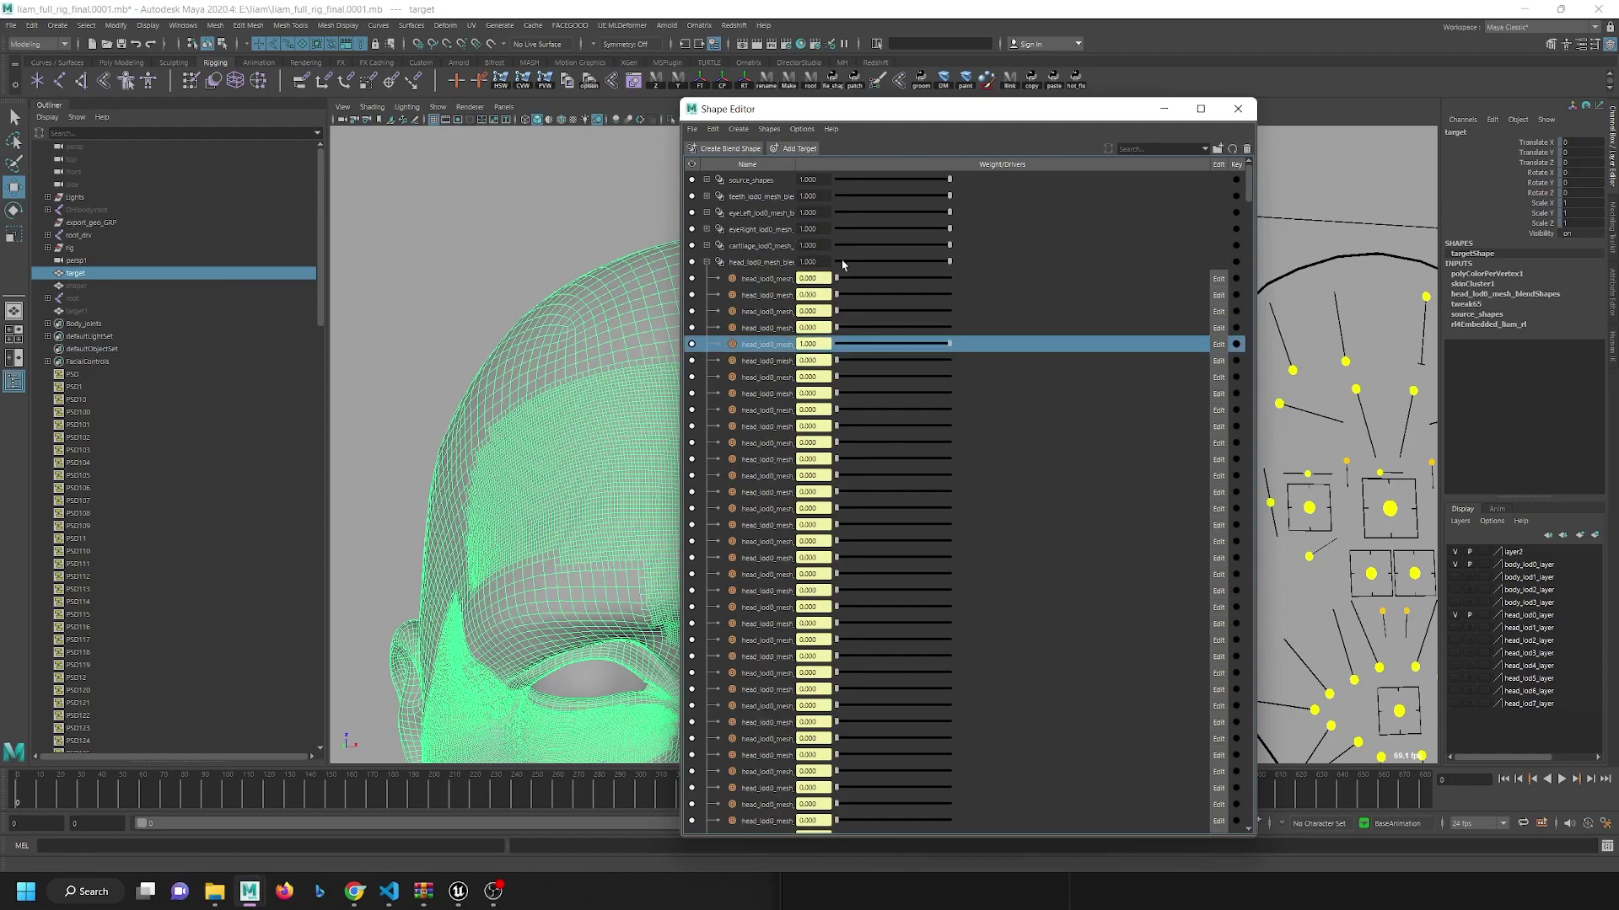
click(1223, 347)
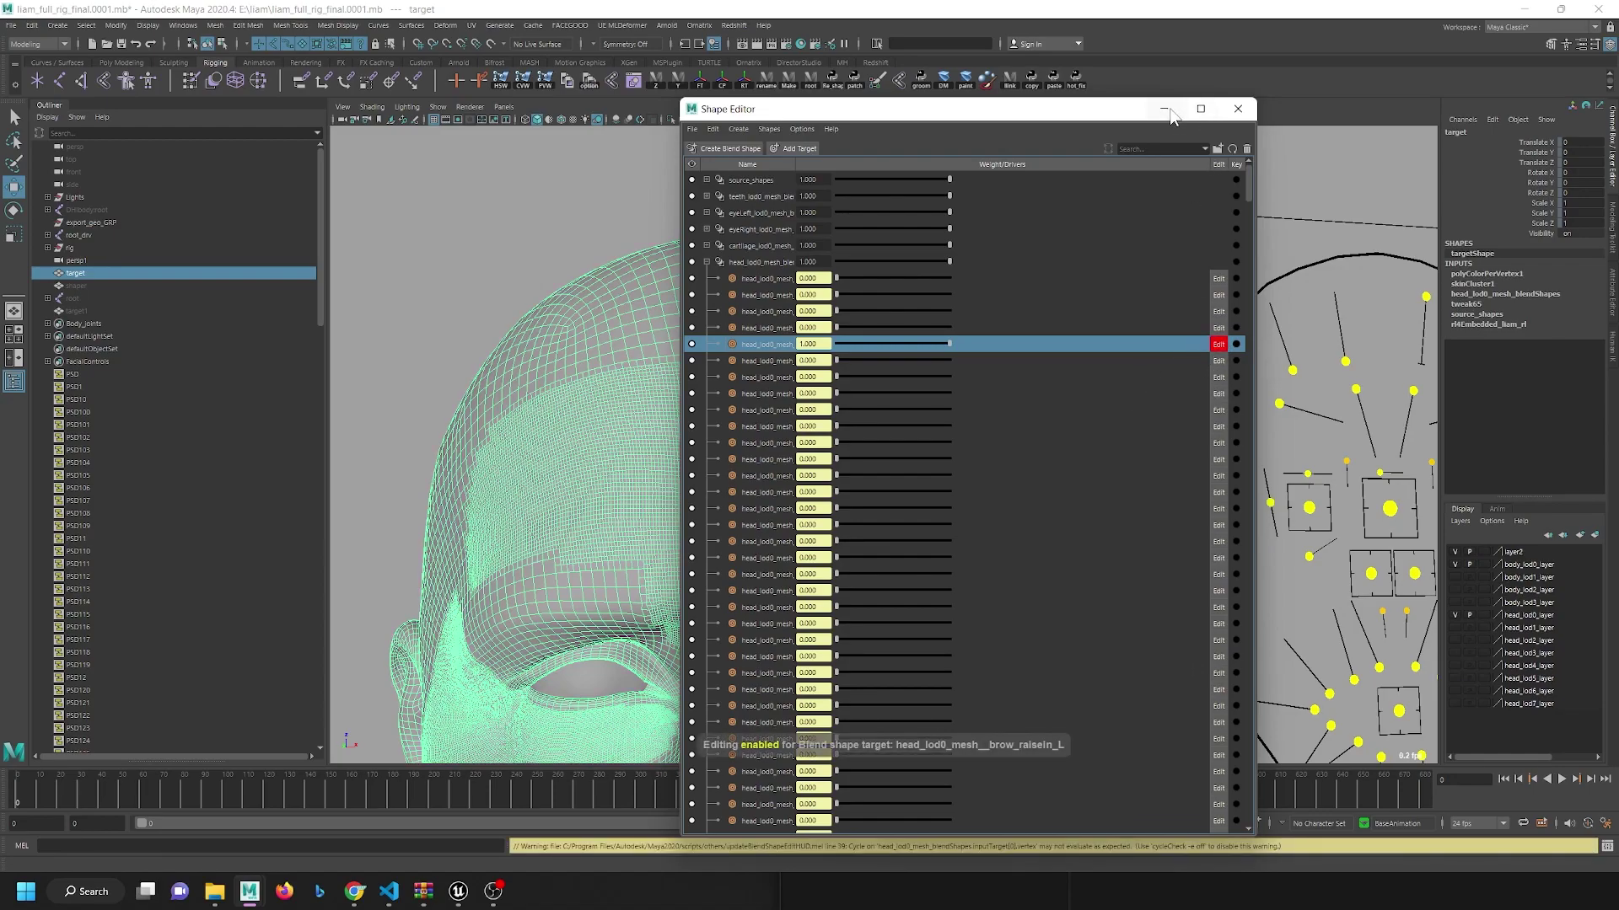
click(1164, 108)
Step: Activate the Sculpt tool on the target mesh with the forehead in close view
alt+drag(943, 369, 759, 380)
alt+right_drag(758, 379, 975, 512)
alt+drag(975, 511, 829, 400)
right_drag(907, 386, 862, 362)
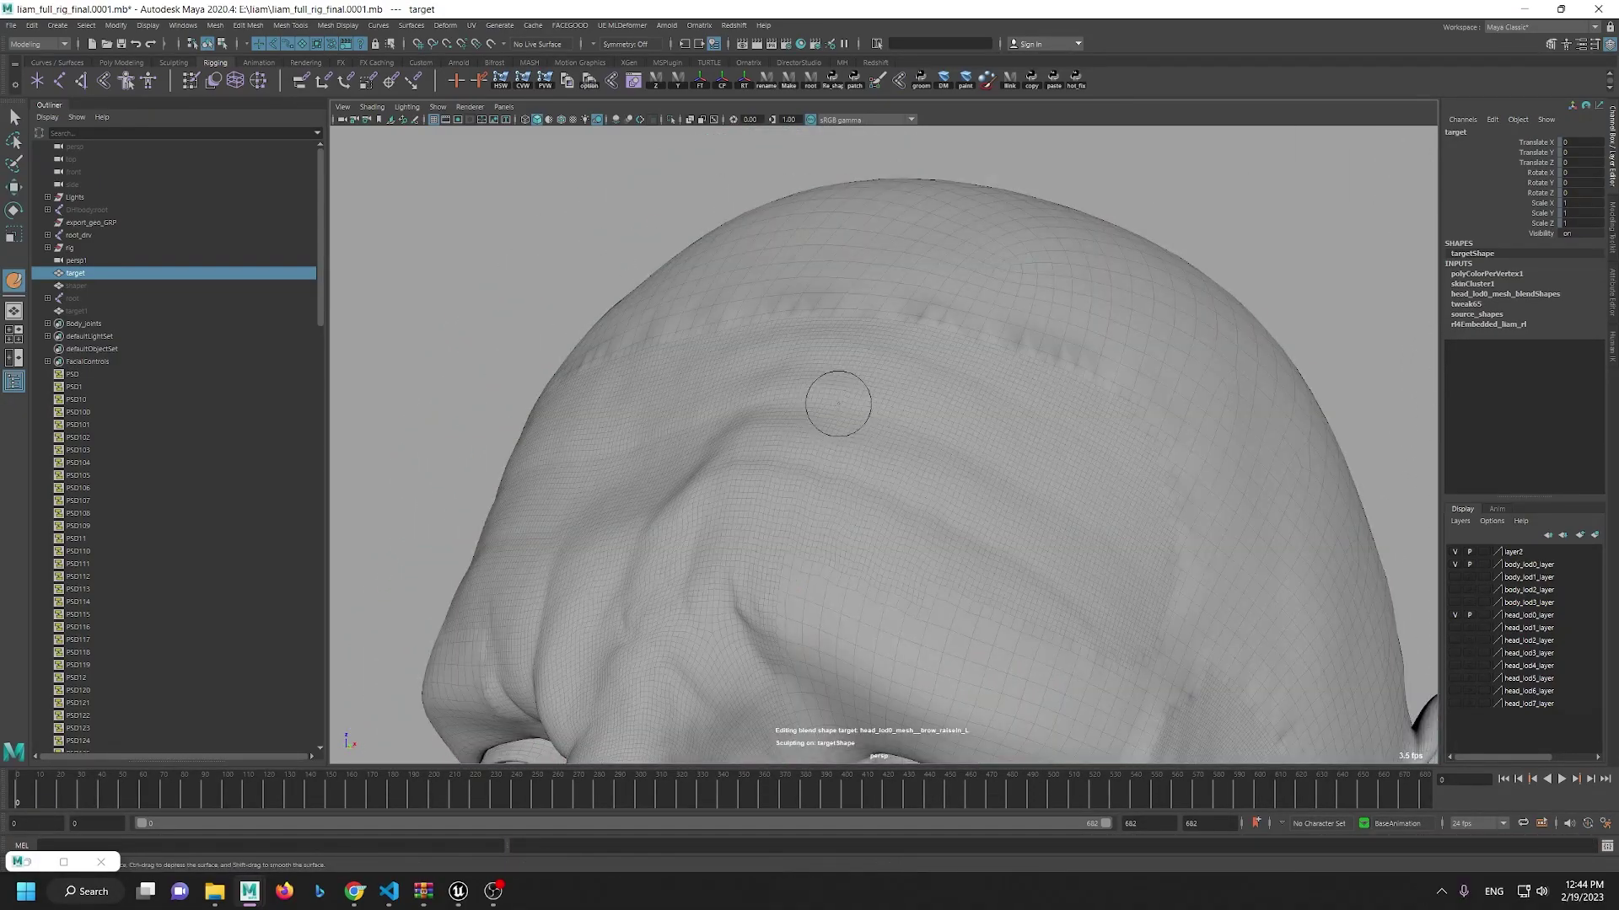
mouse_move(854, 388)
alt+mouse_down()
mouse_move(721, 412)
mouse_move(776, 514)
mouse_move(736, 461)
alt+mouse_up()
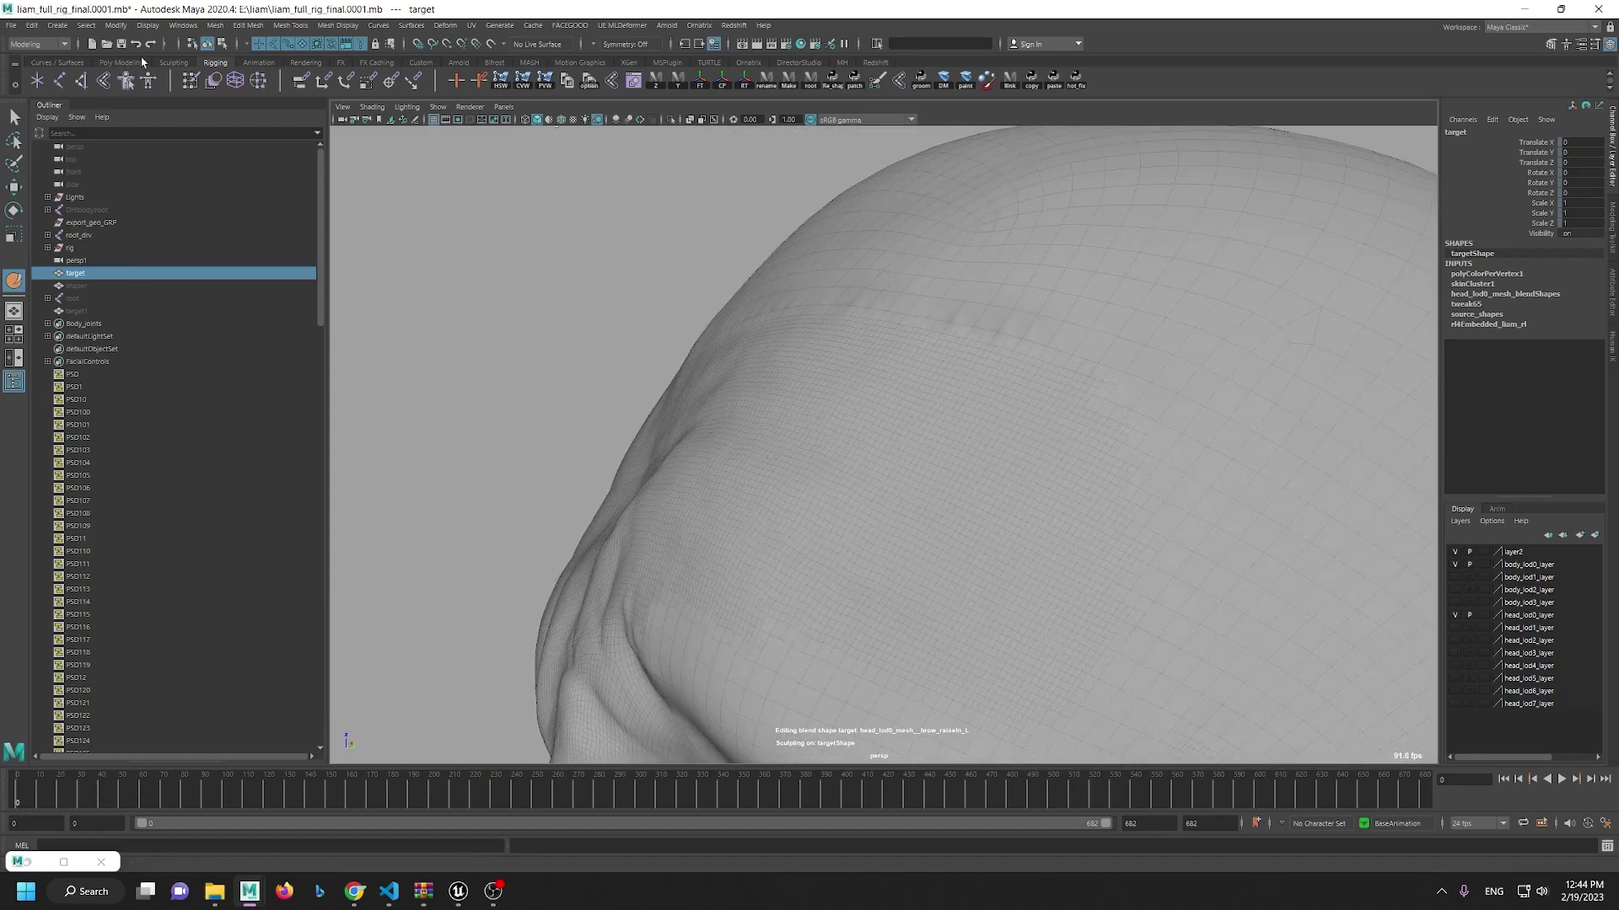
Step: Bring up the sculpting brushes and try the Pinch brush on the side of the forehead
click(173, 63)
mouse_move(761, 390)
alt+mouse_down()
mouse_move(792, 381)
mouse_move(798, 451)
mouse_move(712, 432)
alt+mouse_up()
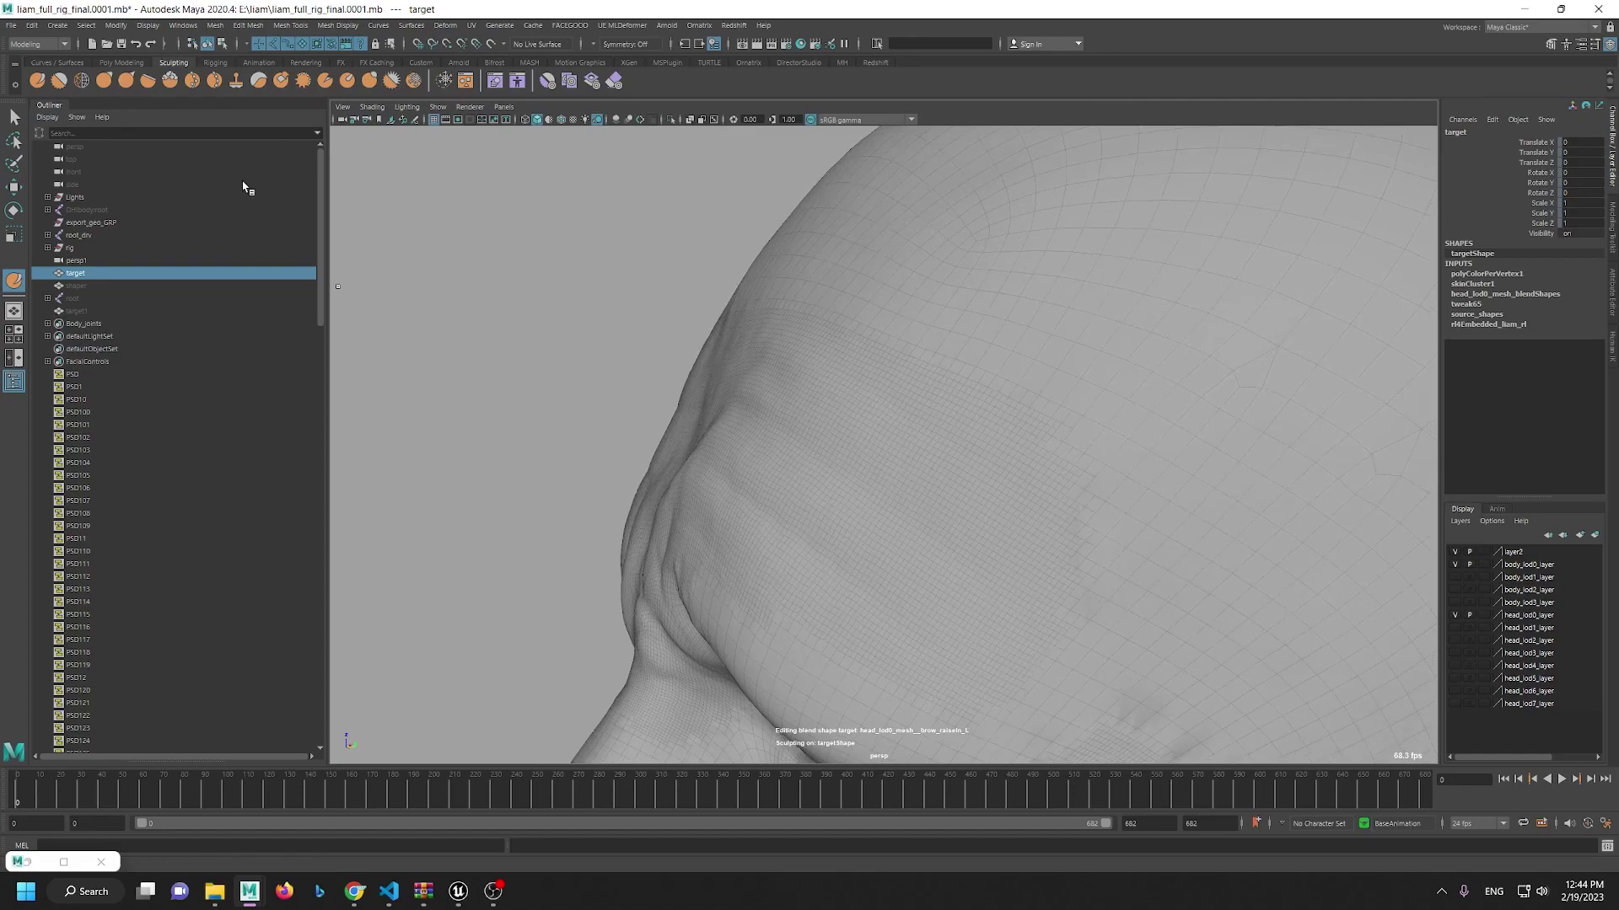
alt+drag(827, 398, 336, 264)
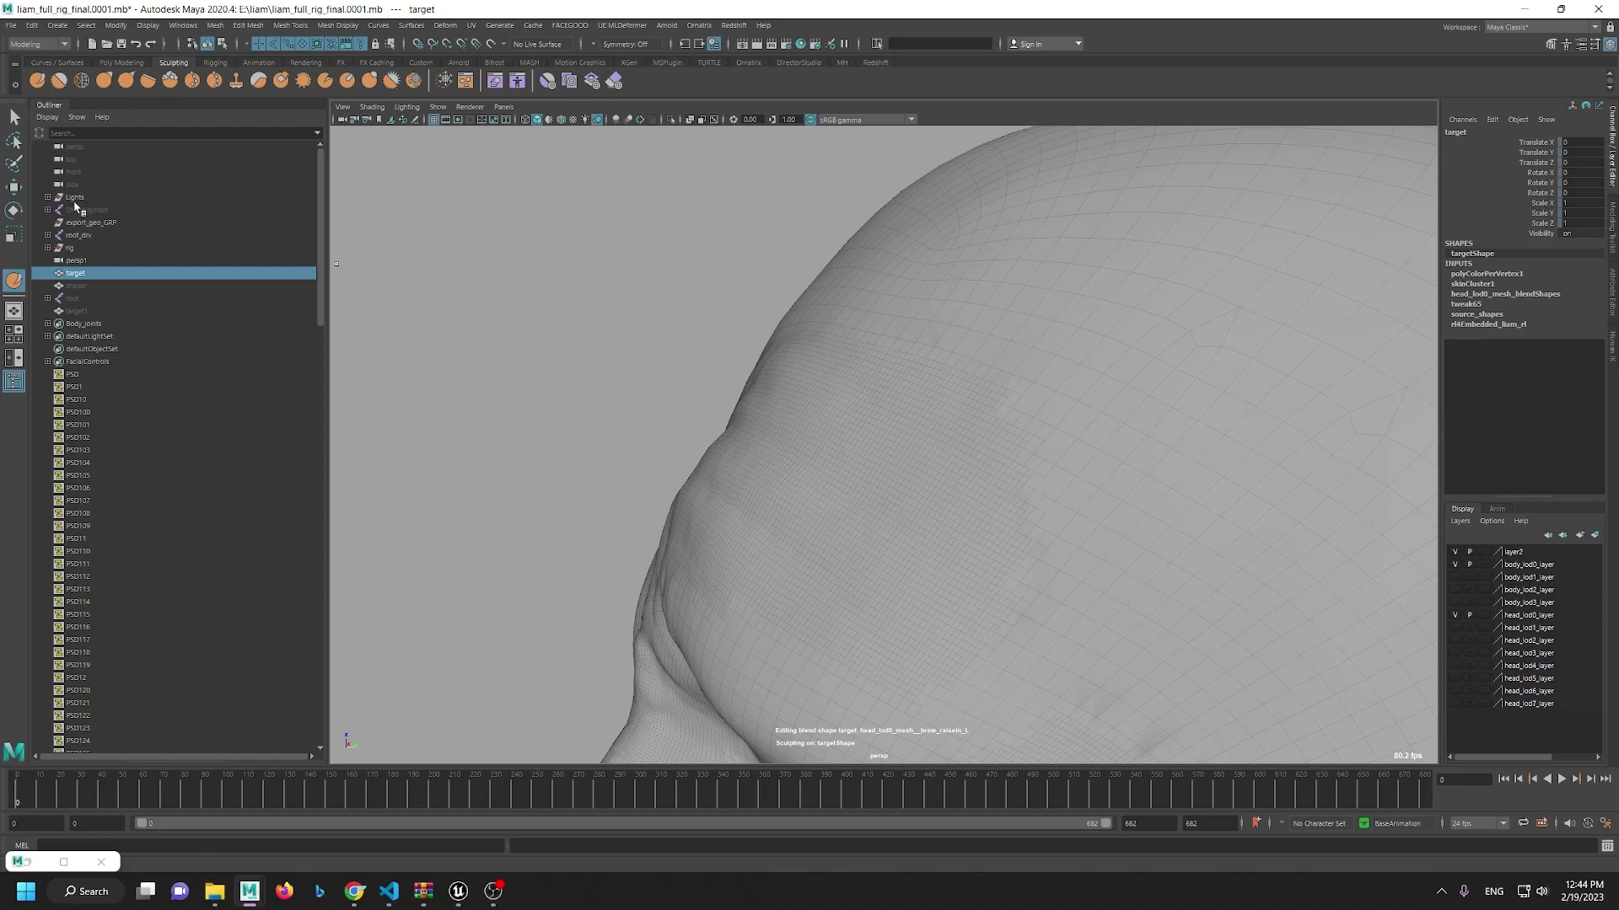
click(125, 80)
mouse_move(839, 416)
alt+mouse_down()
mouse_move(773, 438)
mouse_move(748, 415)
alt+mouse_up()
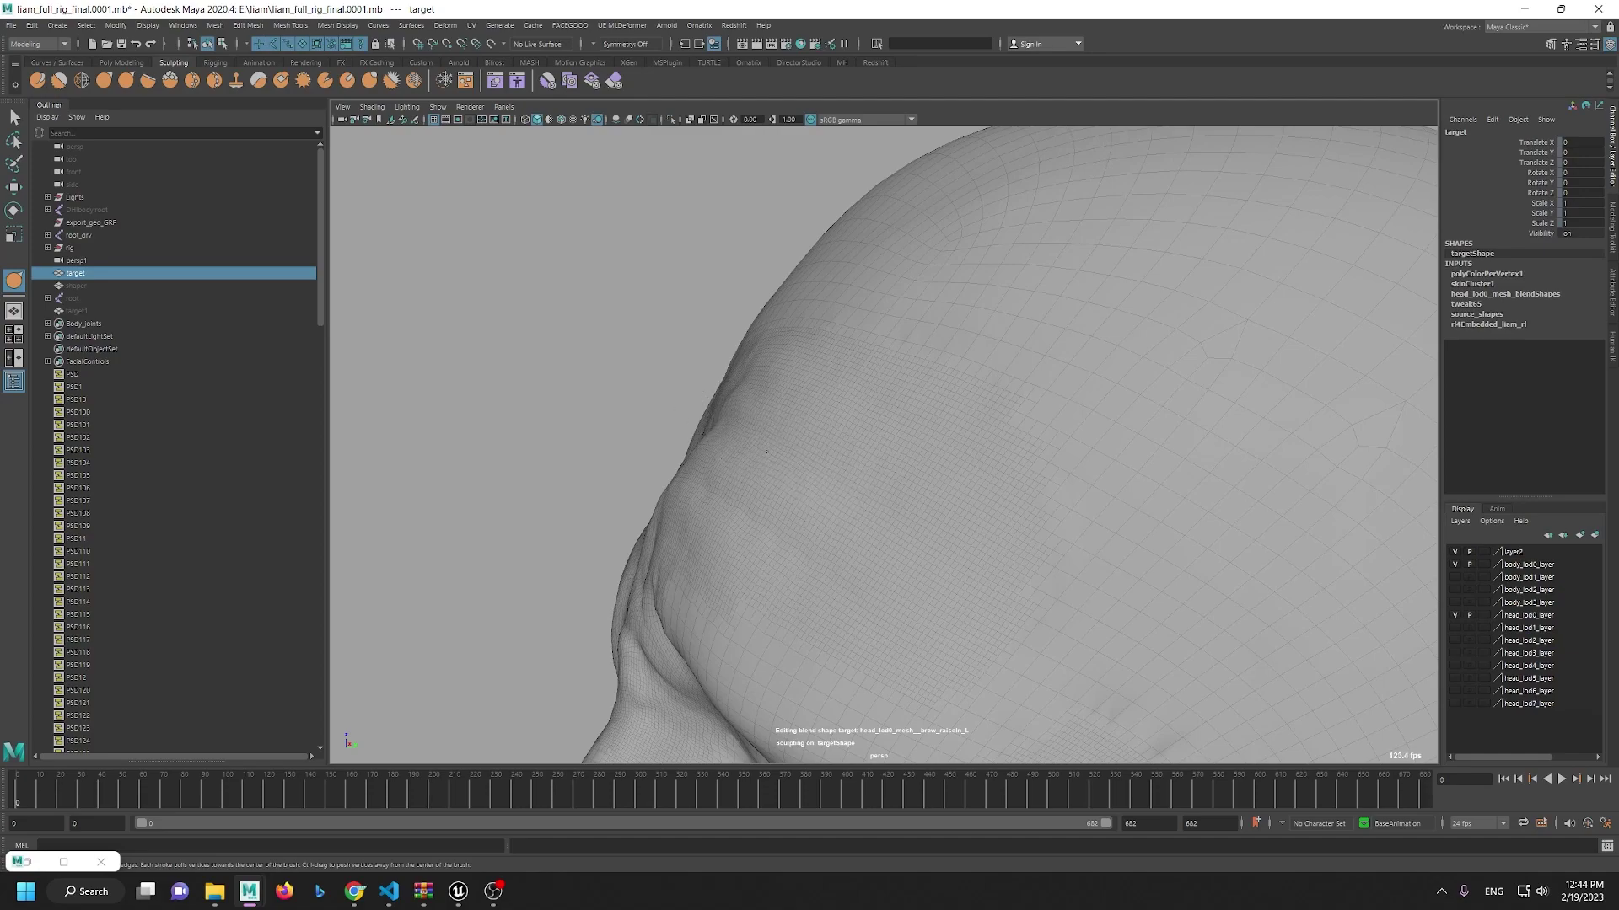
alt+drag(812, 425, 834, 472)
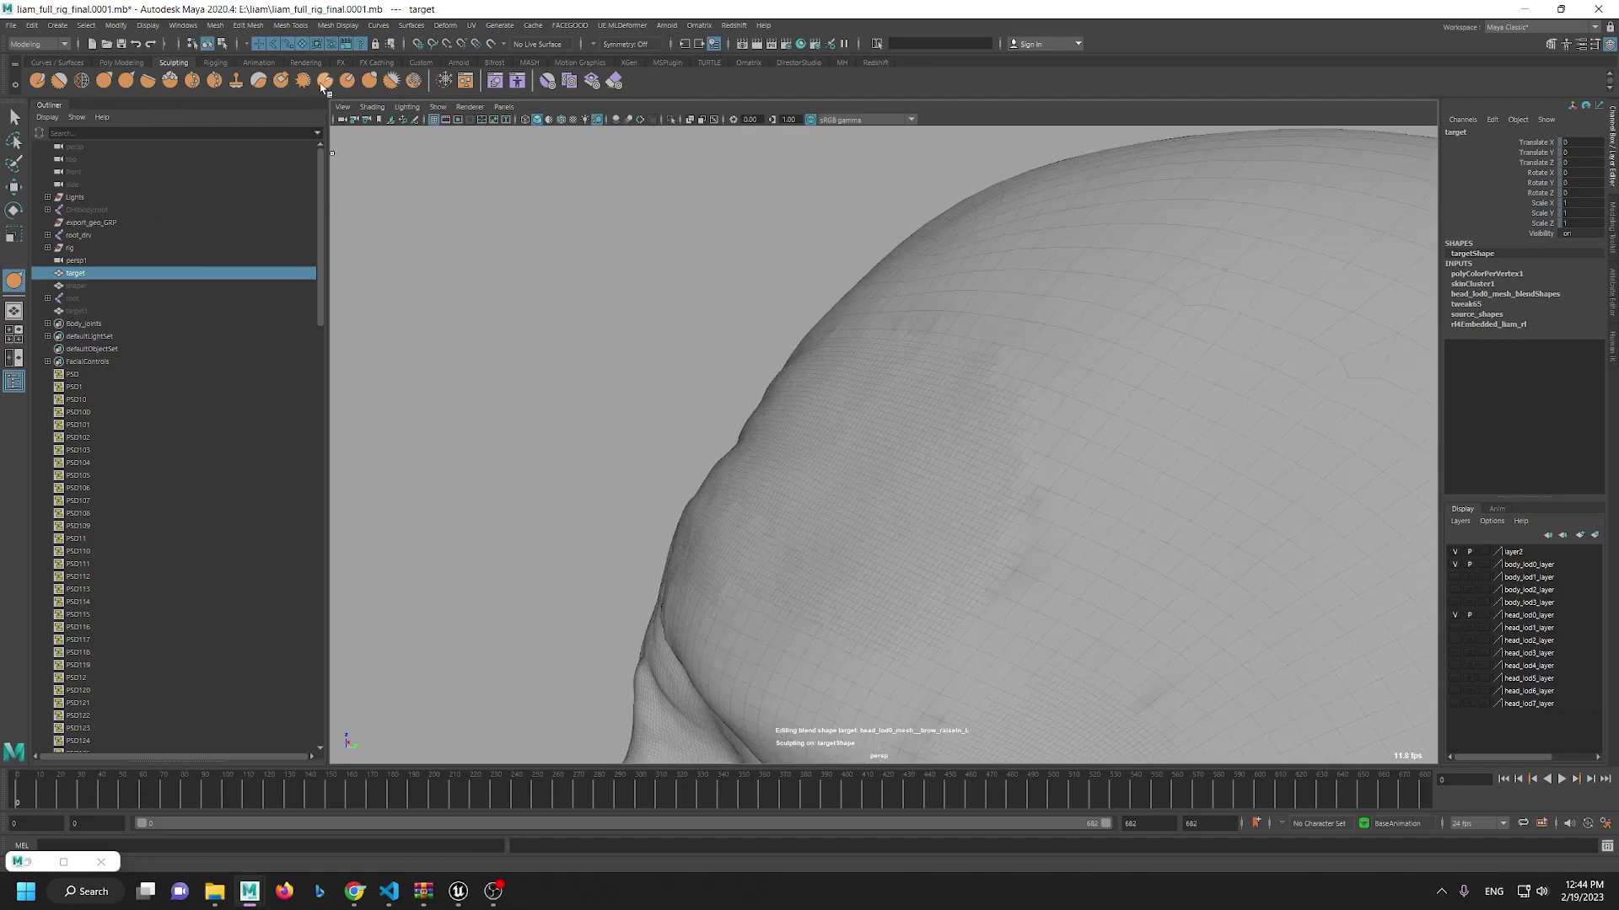
Step: Set the Knife sculpting tool's brush strength to 1 and minimize its settings
double_click(15, 280)
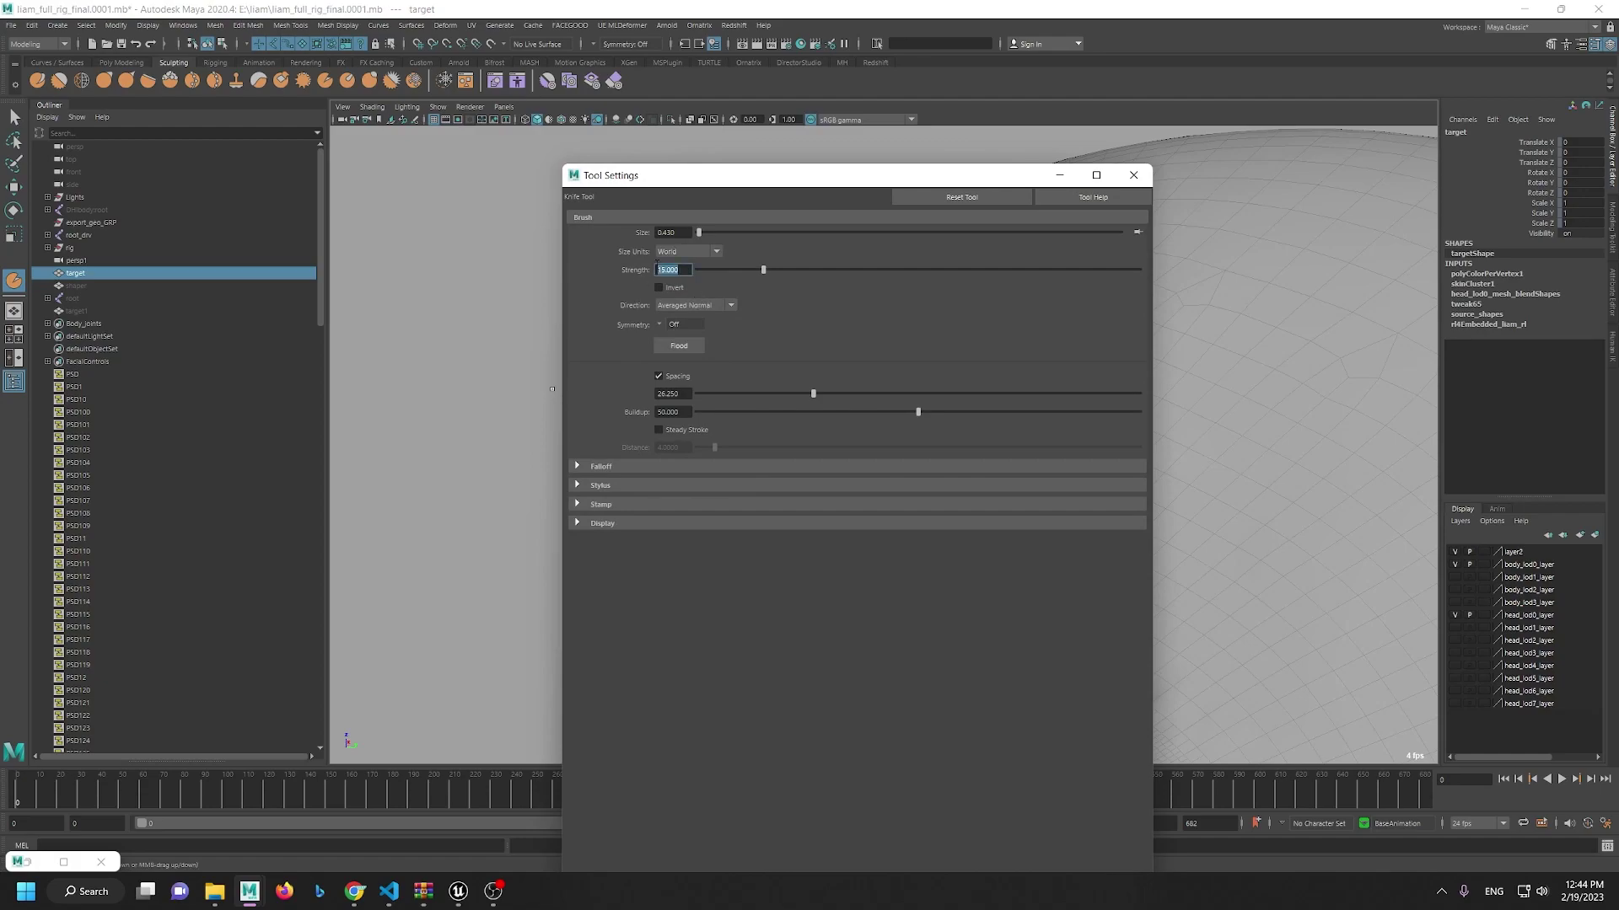
text(1)
key(Return)
click(1060, 176)
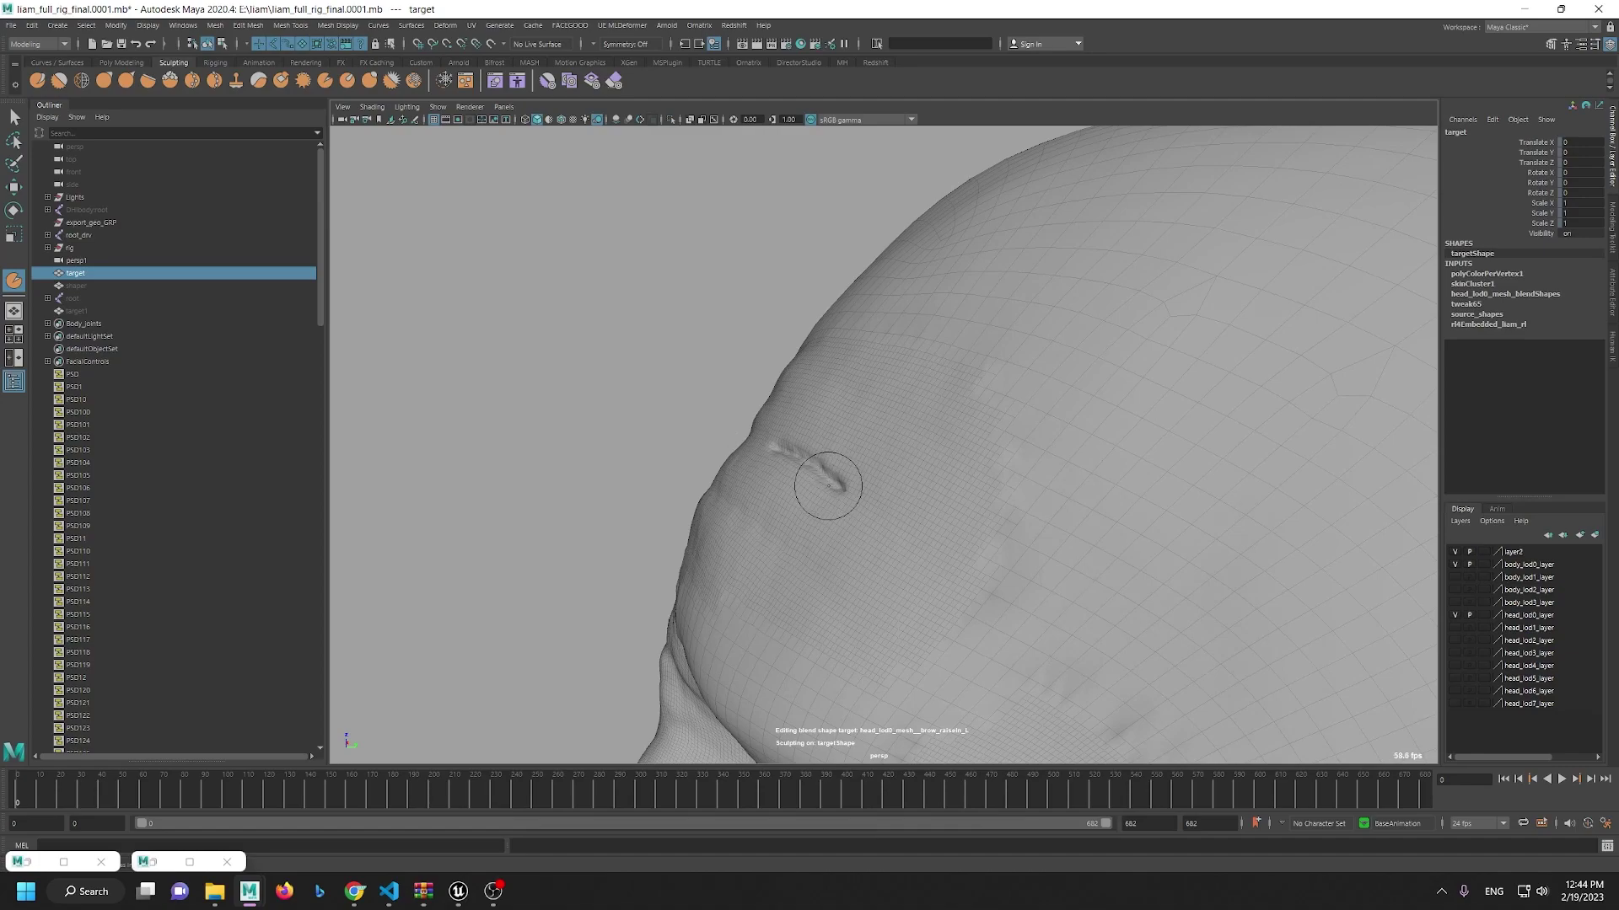
Step: Undo the trial knife strokes and carve a thin diagonal crease above the character's left brow
key(ctrl+z)
key(ctrl+z)
alt+drag(842, 505, 907, 492)
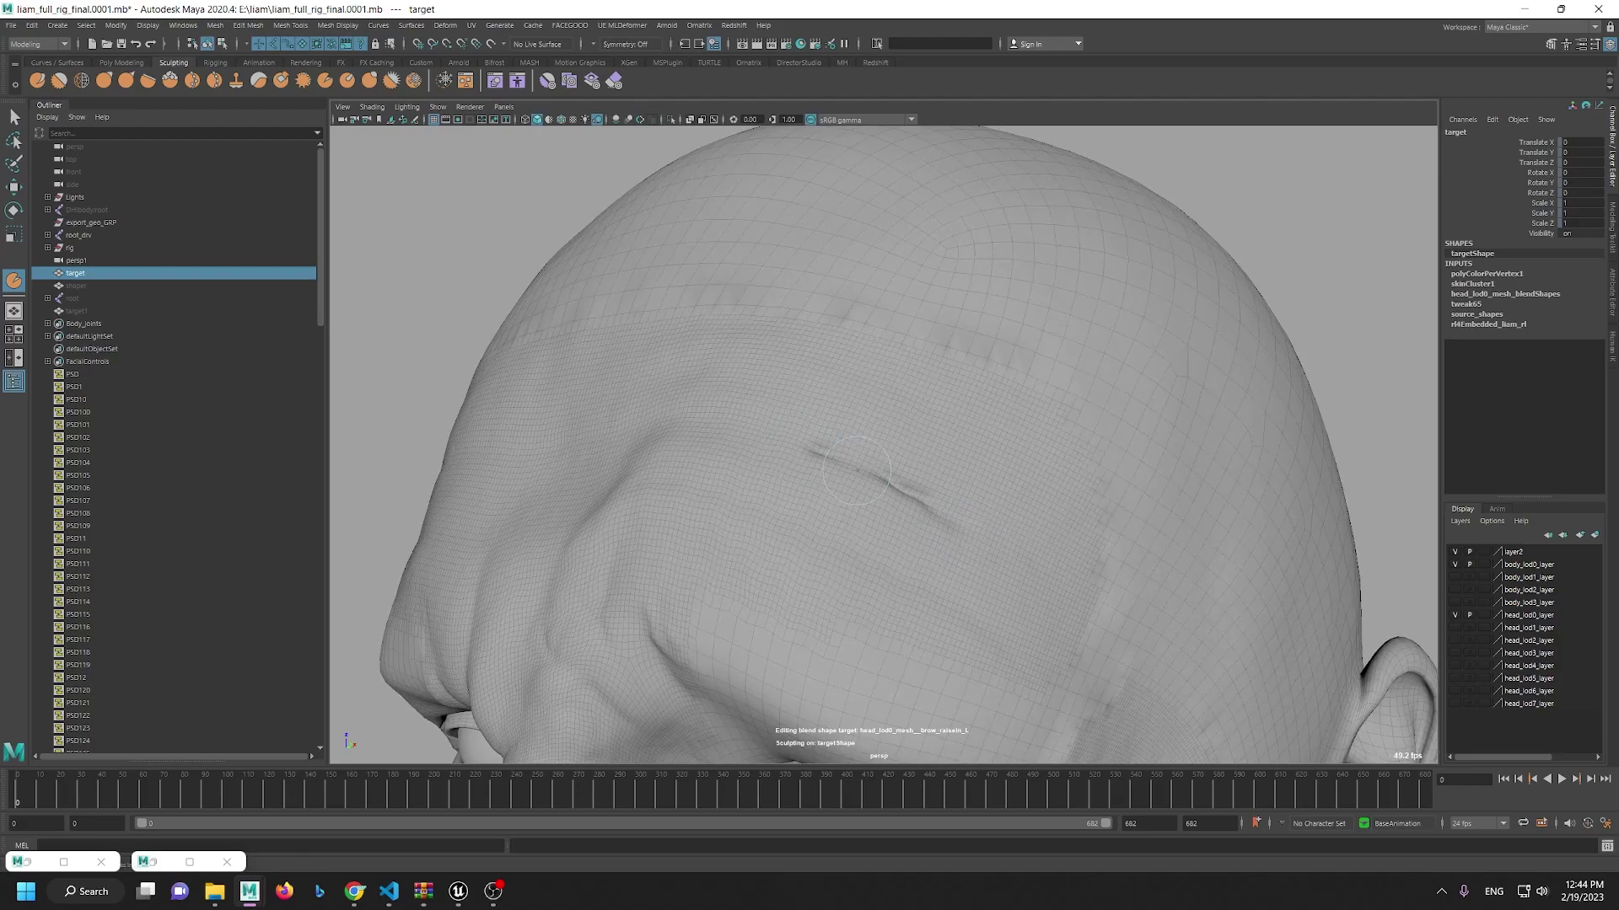
alt+drag(808, 458, 842, 433)
Step: Leave sculpting for the Move tool, then deselect the head mesh to view the crease from the front
key(w)
alt+drag(747, 545, 797, 528)
scroll(797, 528, down, 3)
scroll(797, 529, up, 5)
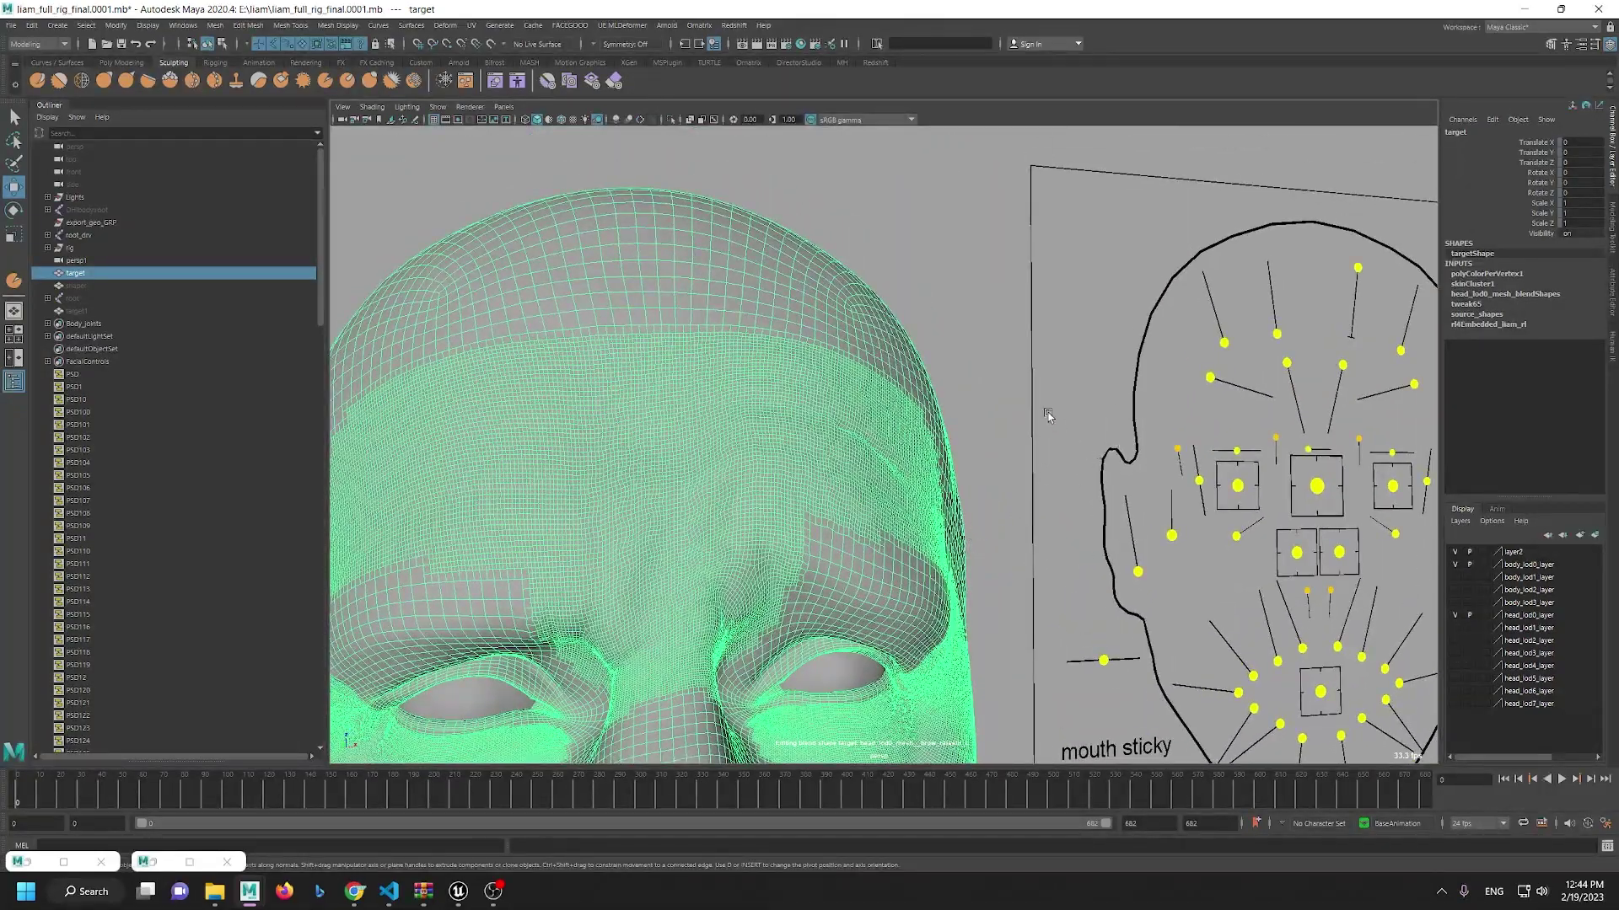
click(1048, 415)
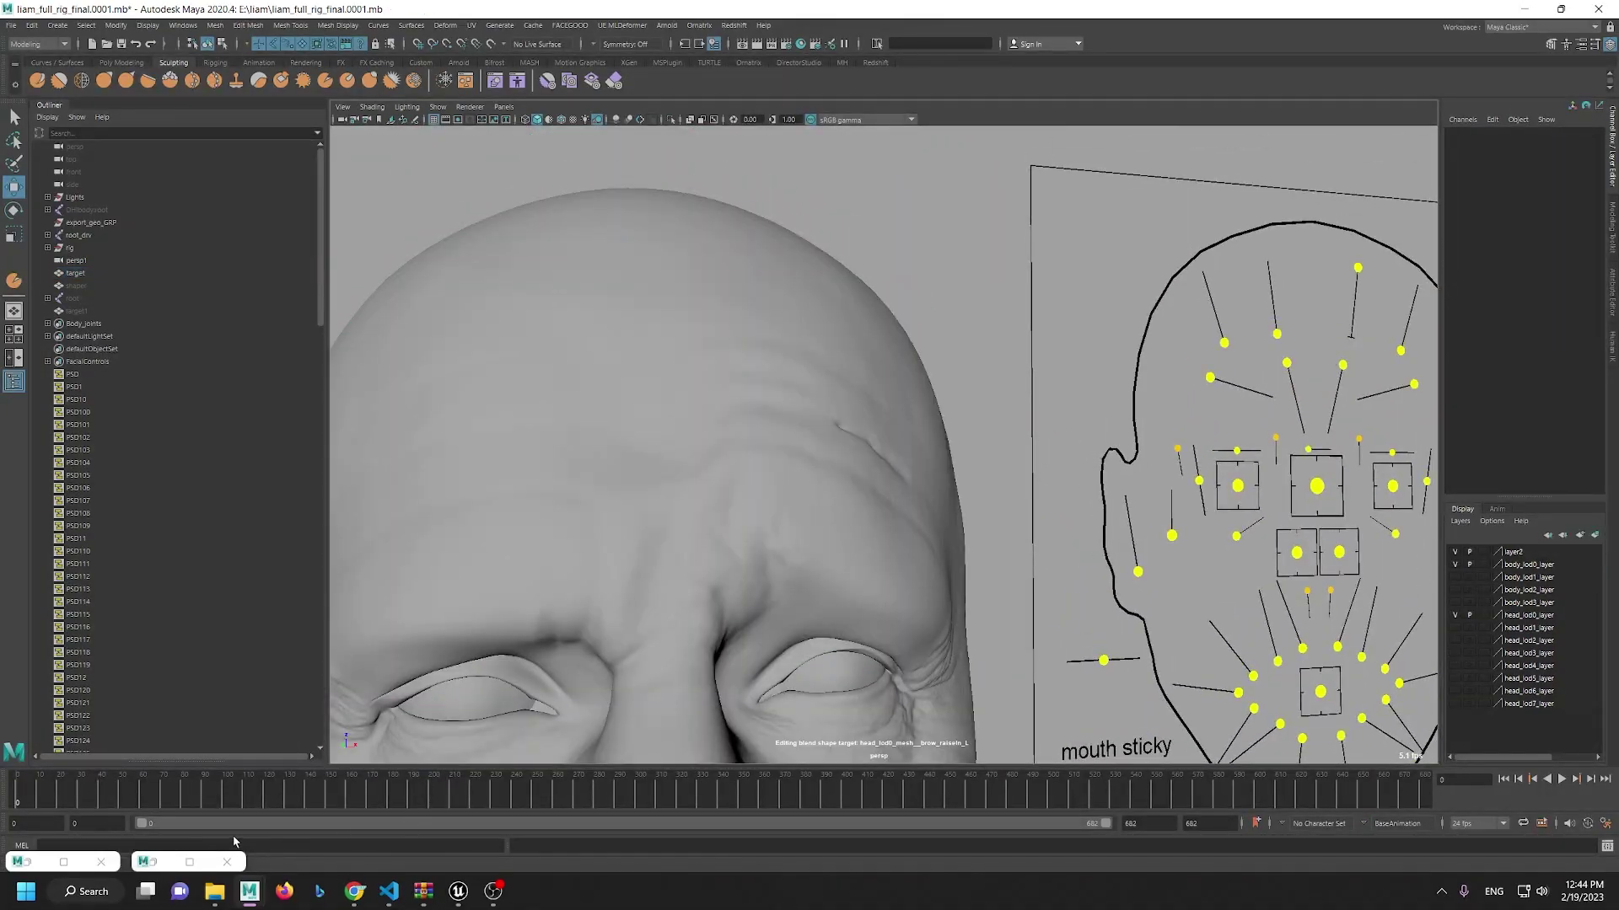
Step: Turn off editing for the brow_raiseIn_L blend shape target and minimize the Shape Editor and Tool Settings windows
click(189, 861)
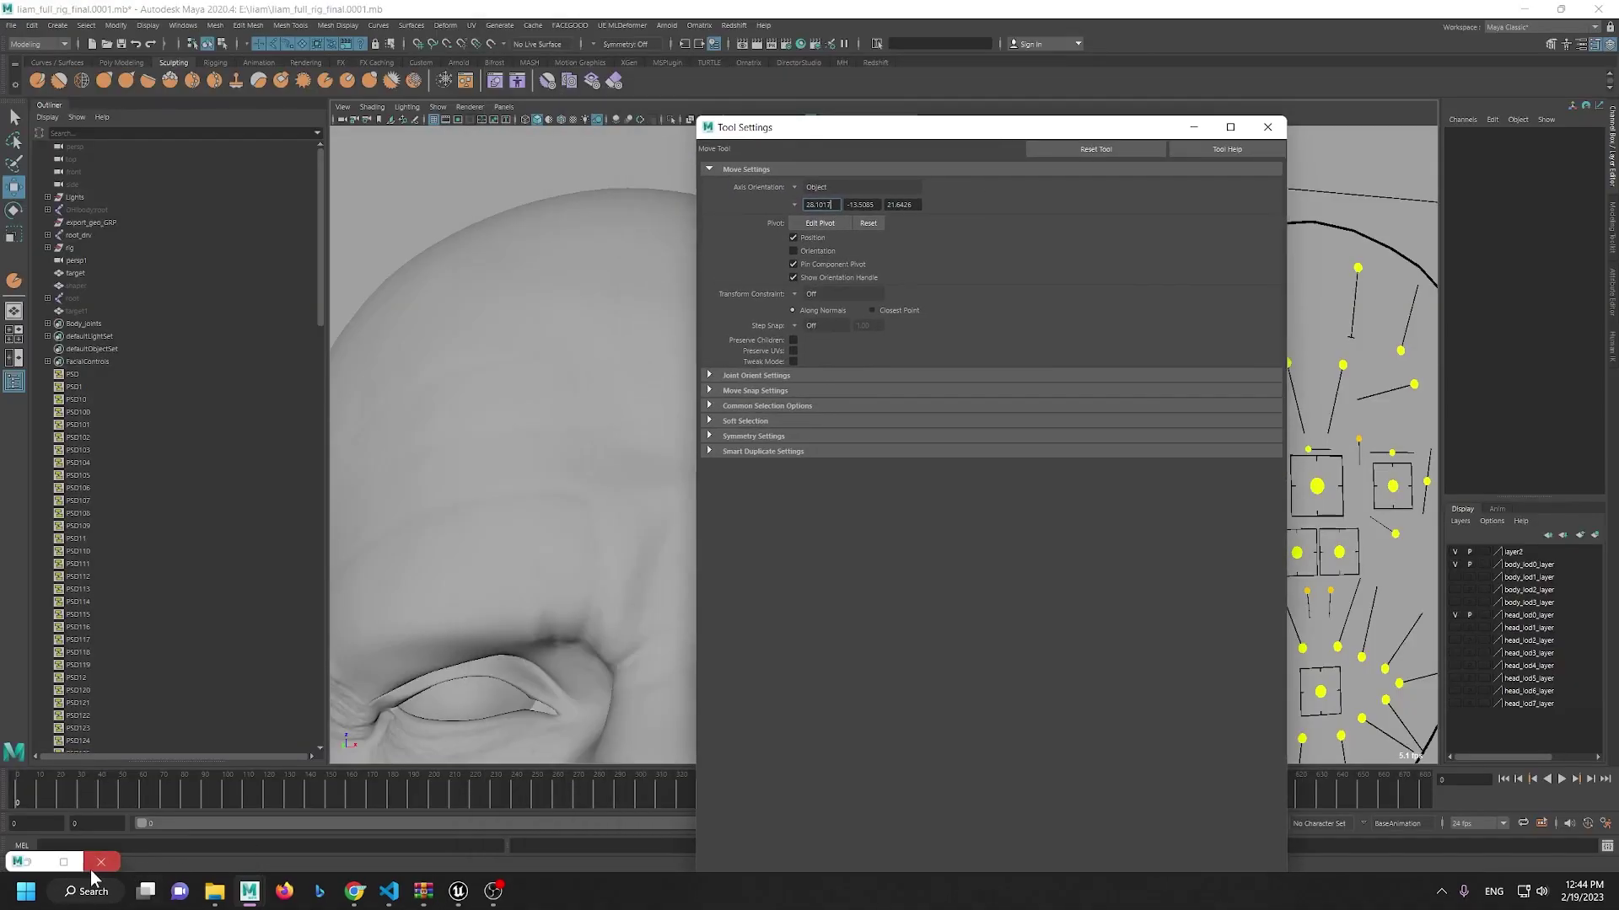
click(63, 862)
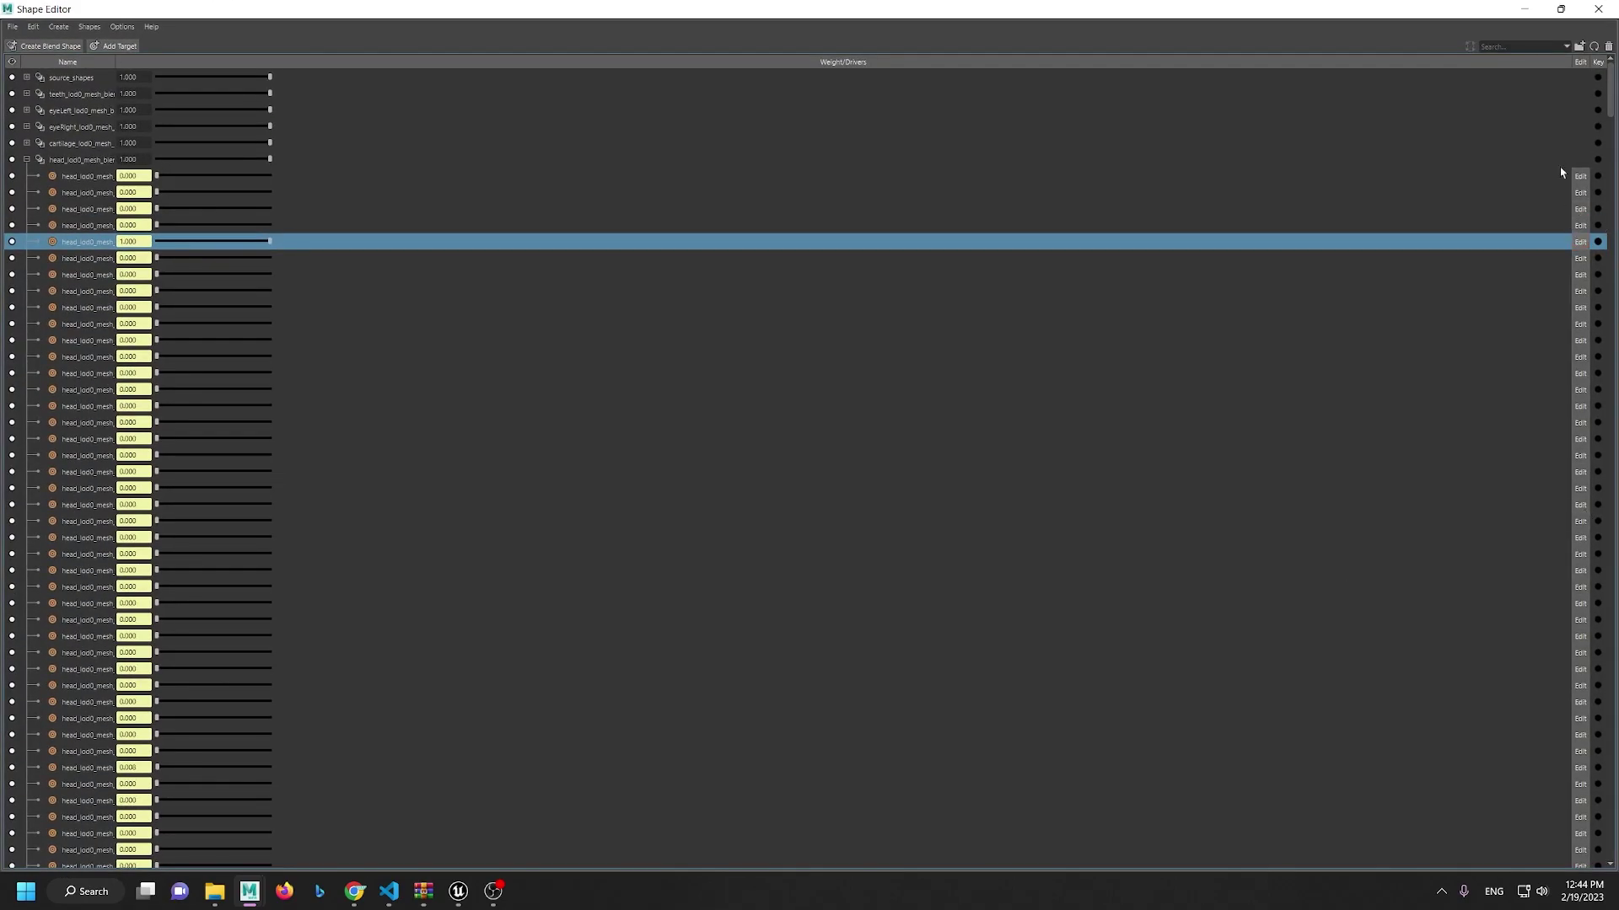
click(1526, 9)
click(1192, 127)
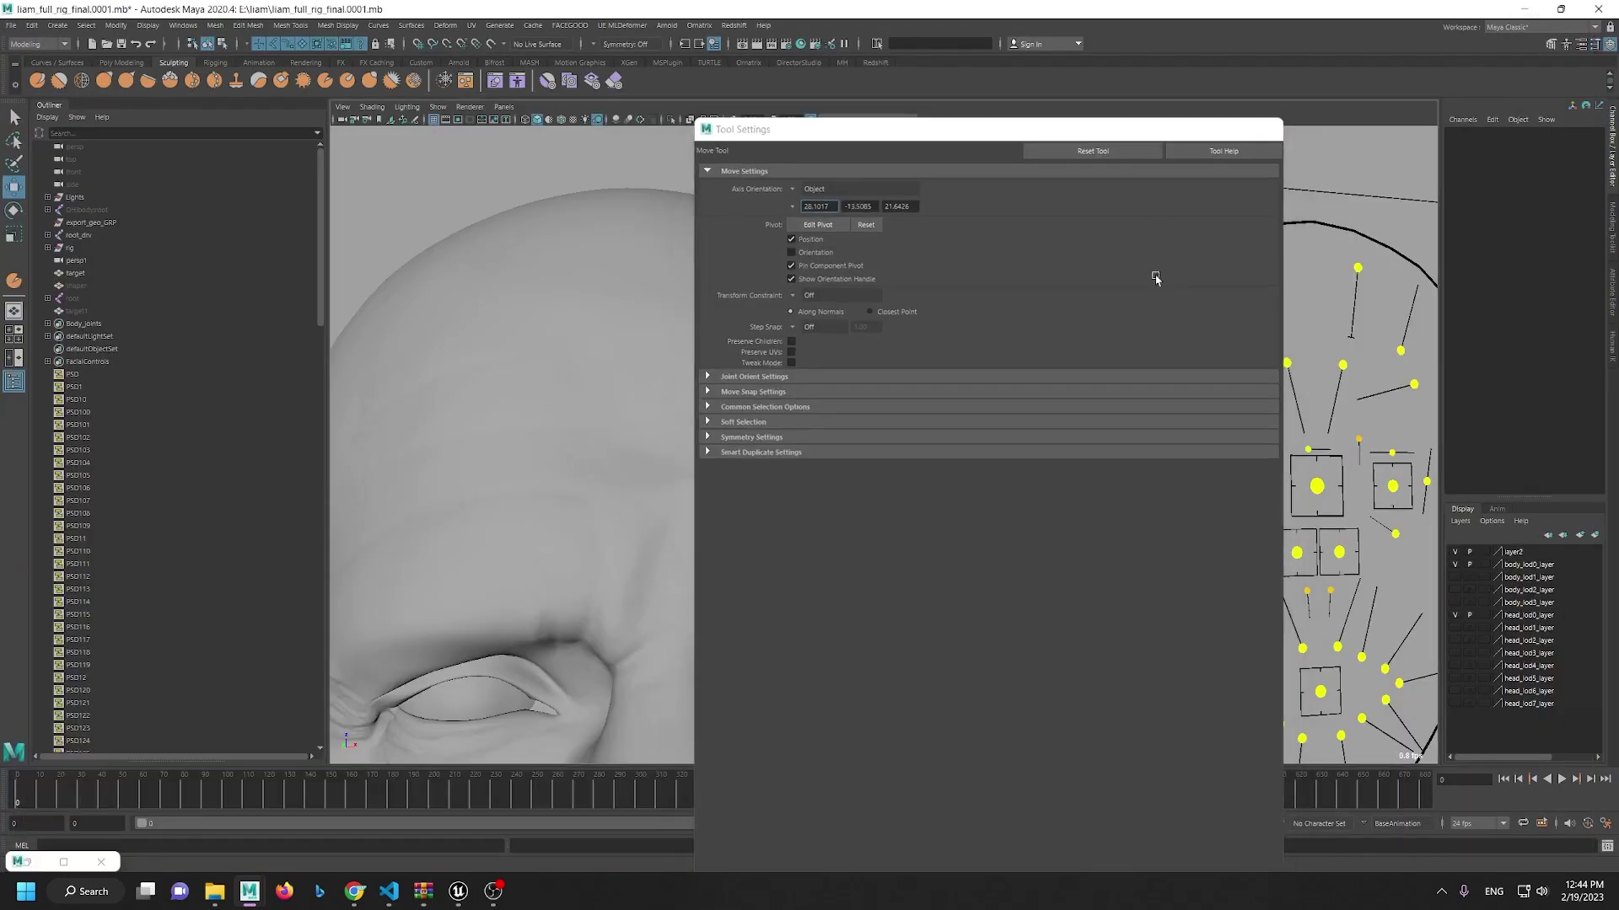
Step: Test the sculpted crease by raising CTRL_L_brow_raiseIn fully and lowering it to its rest position
click(1358, 268)
drag(1360, 224, 1398, 169)
alt+drag(931, 411, 945, 510)
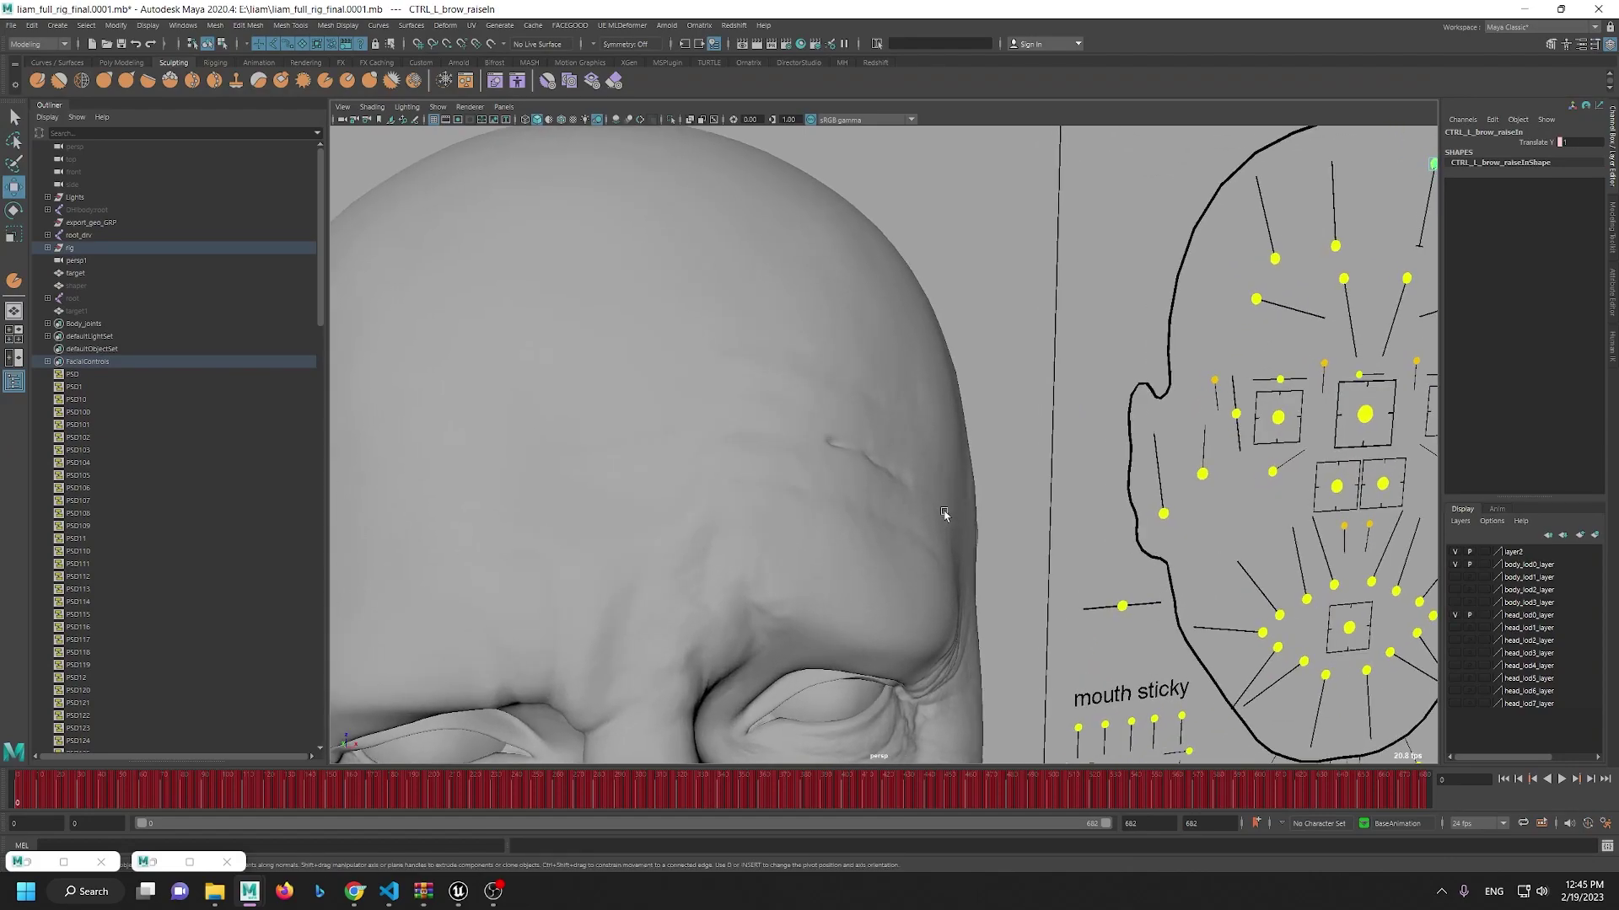
scroll(945, 512, down, 2)
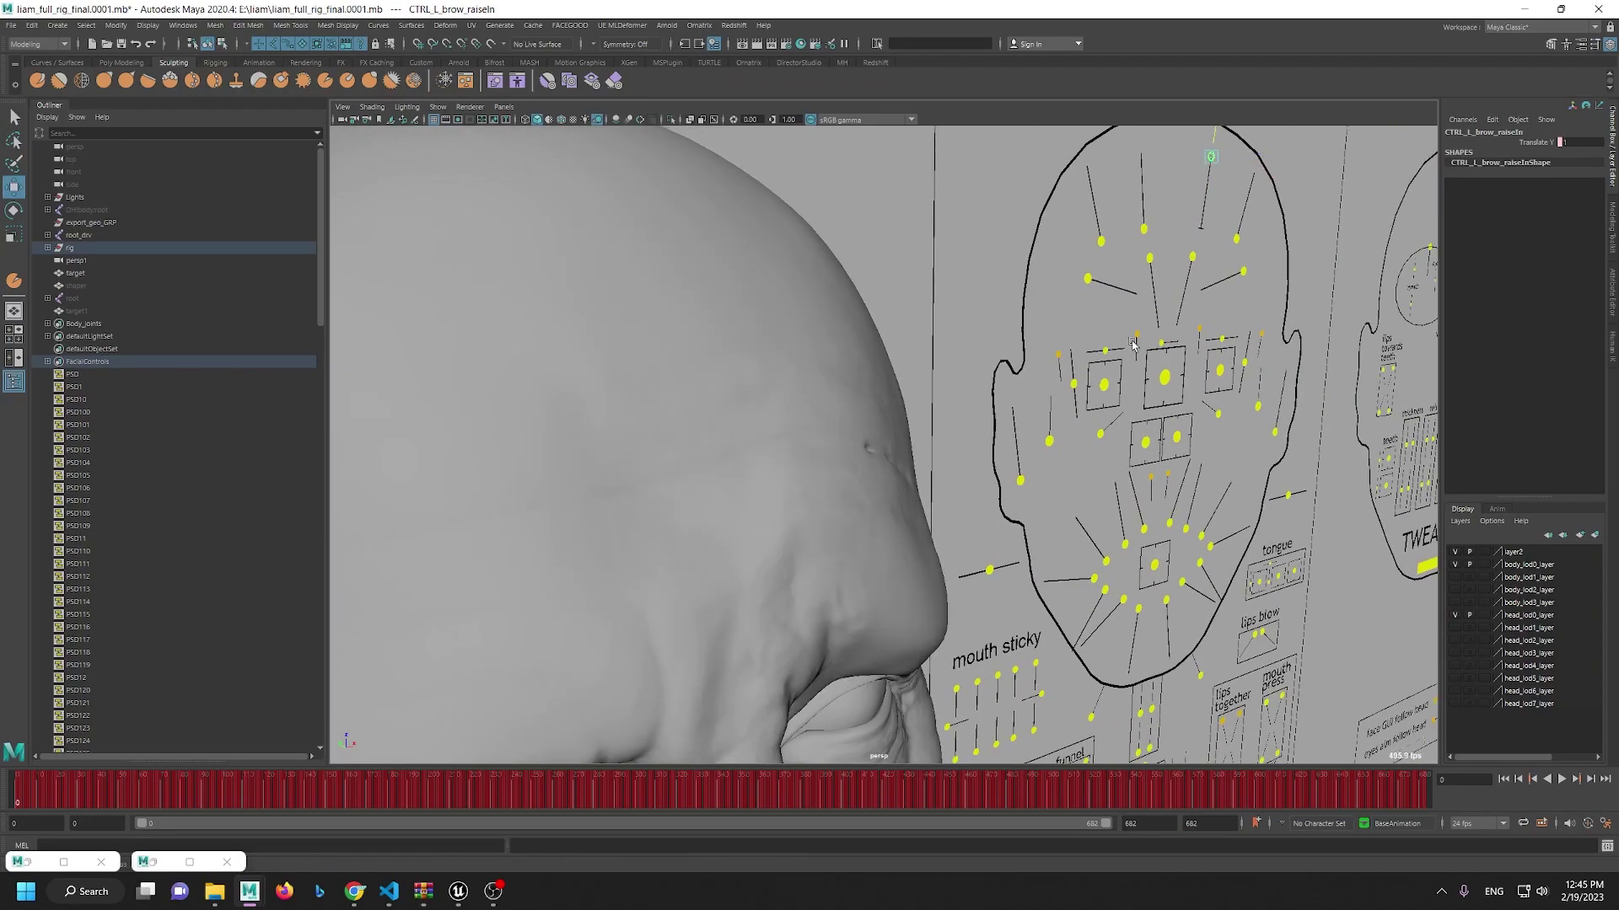
middle_drag(1133, 344, 1133, 633)
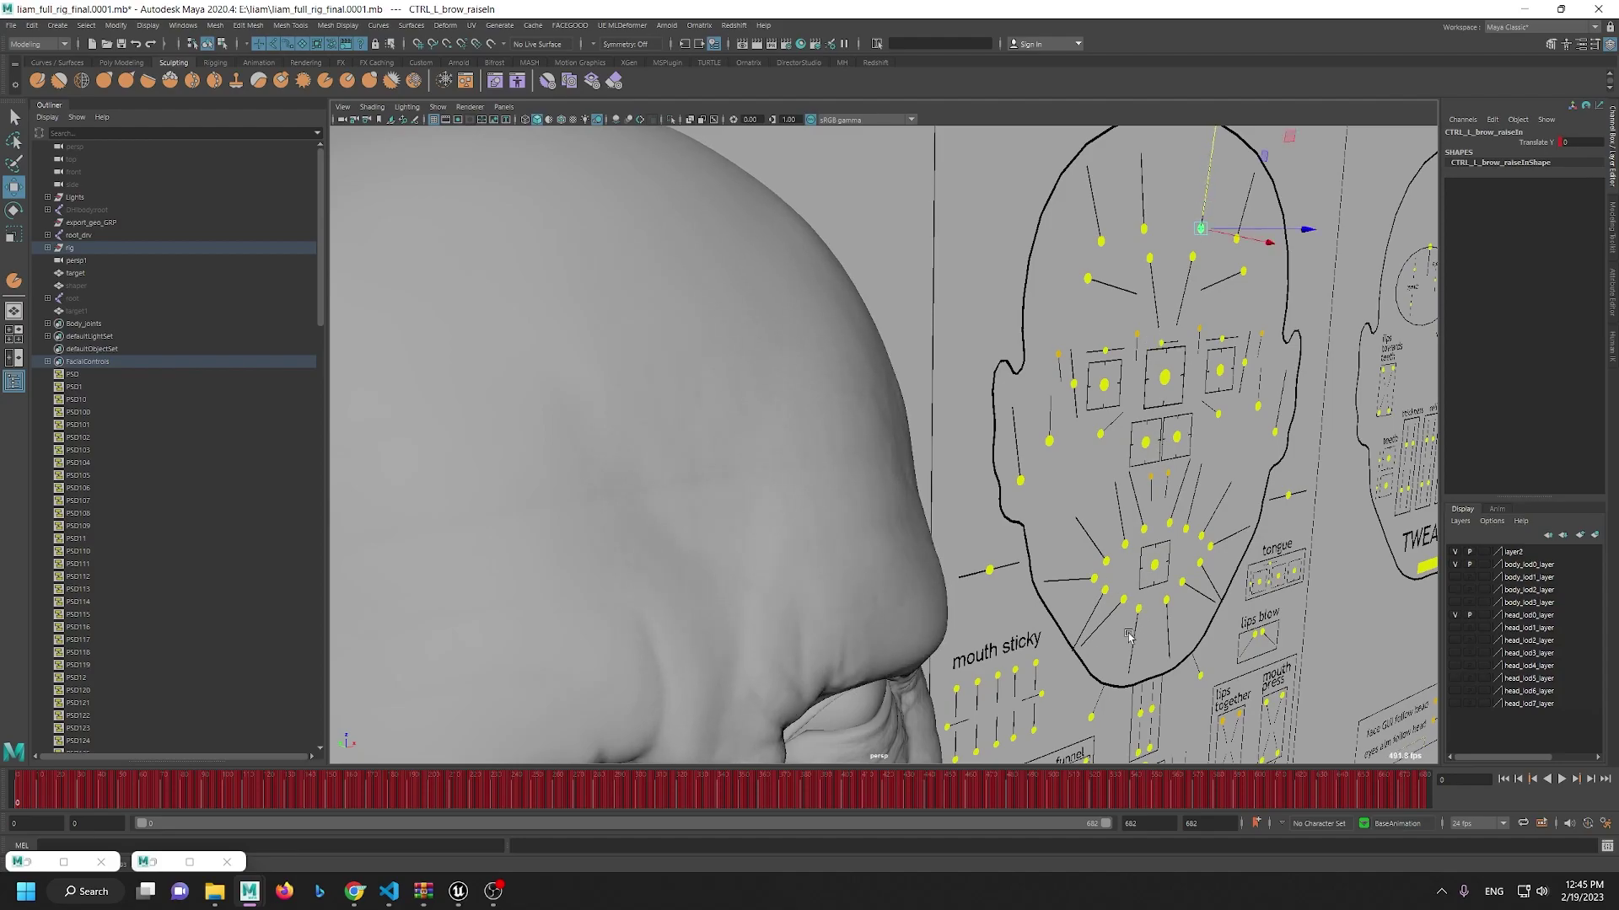
Step: Select the target head mesh to show its wireframe over the whole face
alt+right_drag(1133, 635, 665, 463)
alt+drag(665, 463, 838, 650)
alt+right_drag(838, 650, 946, 578)
drag(1078, 272, 885, 354)
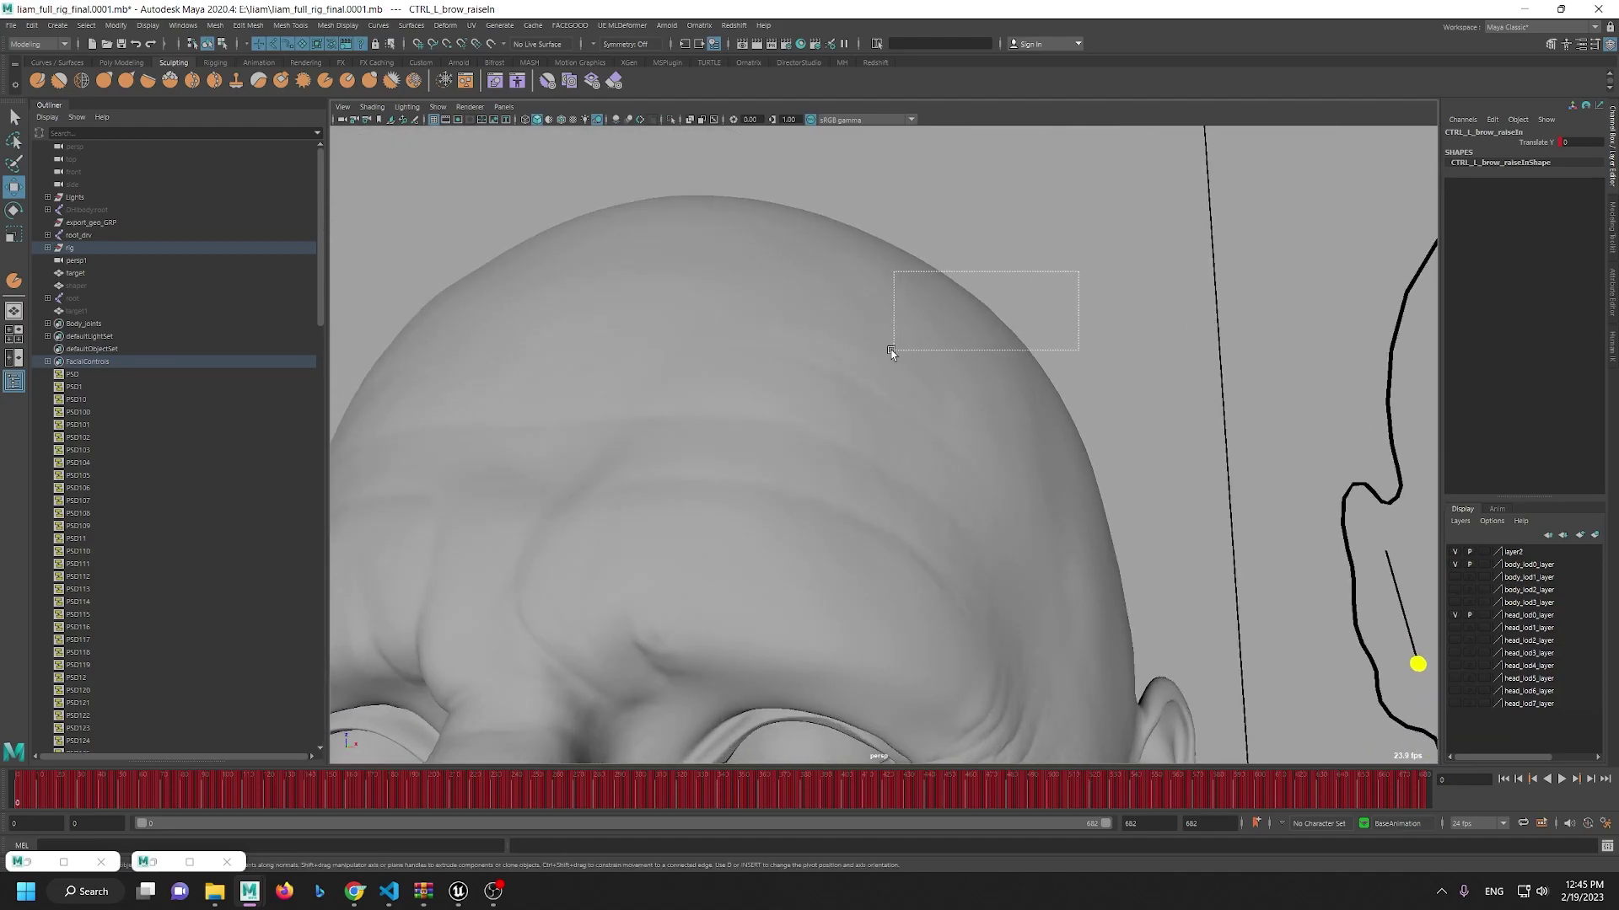
alt+right_drag(885, 354, 853, 466)
alt+middle_drag(852, 466, 894, 202)
alt+right_drag(893, 203, 649, 514)
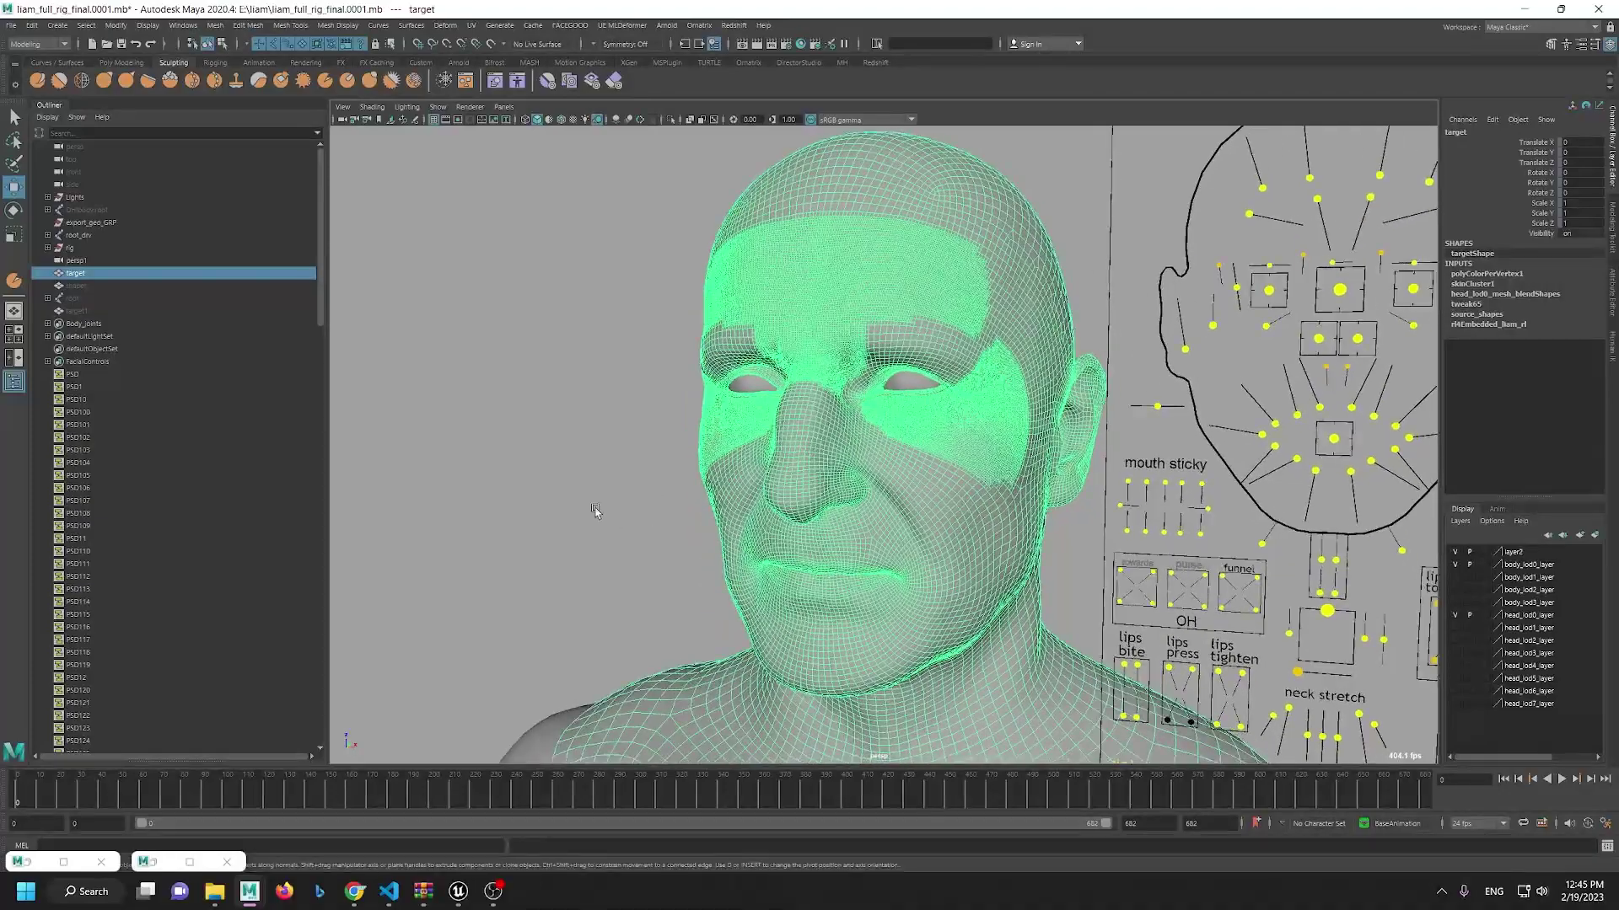
Step: Examine the mesh density around the forehead, eye, cheek and ear from the side and front
alt+drag(670, 578, 344, 186)
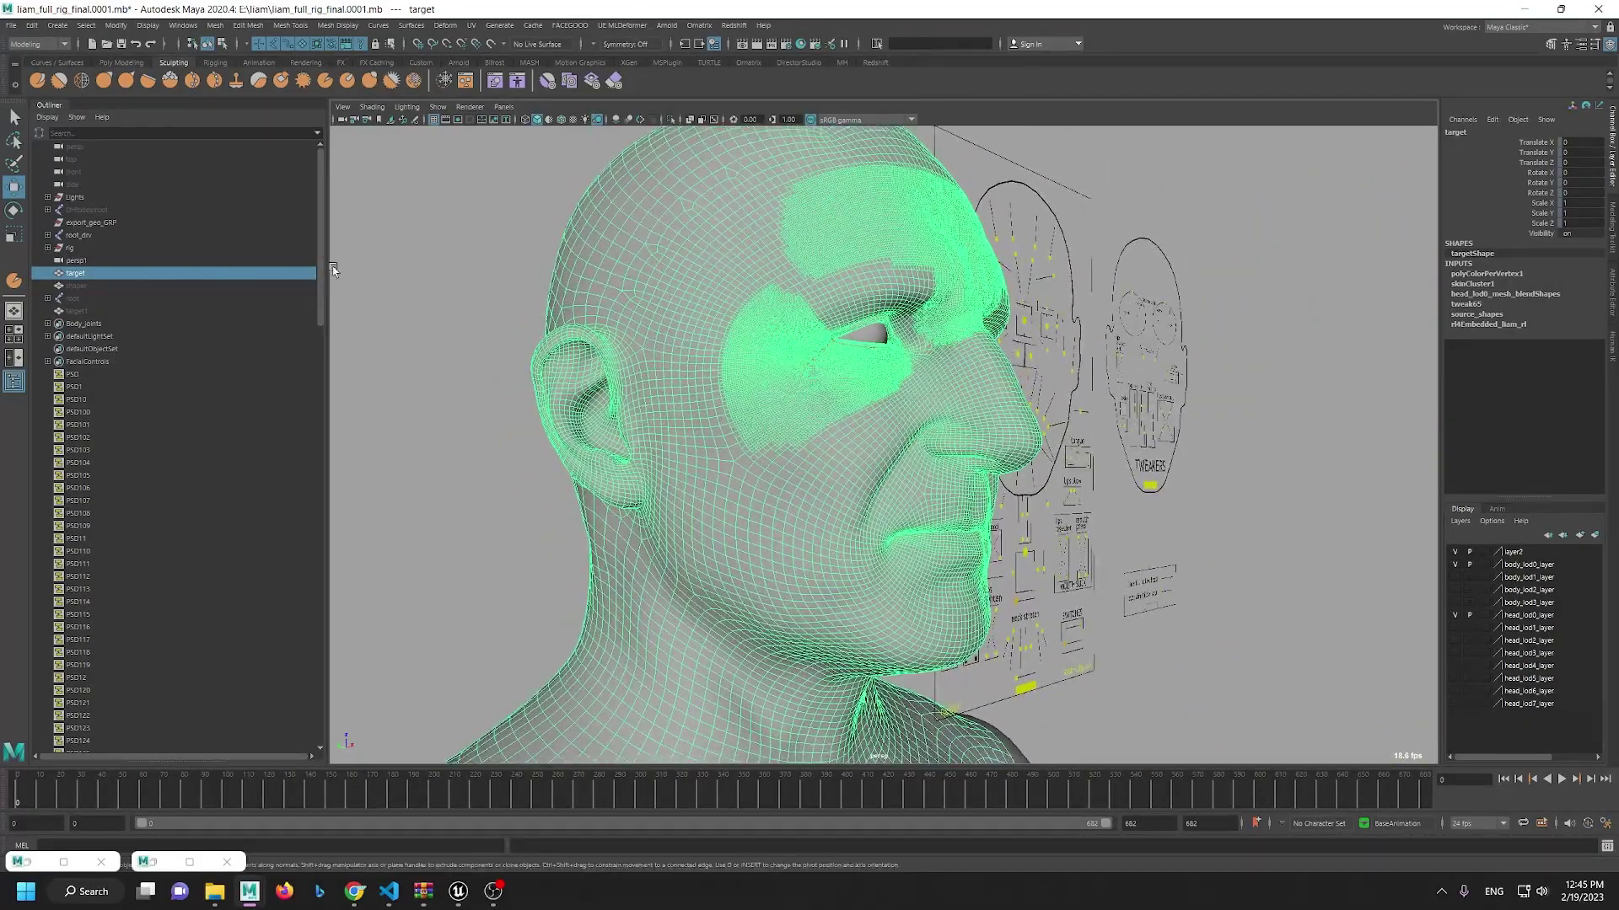
scroll(973, 660, up, 10)
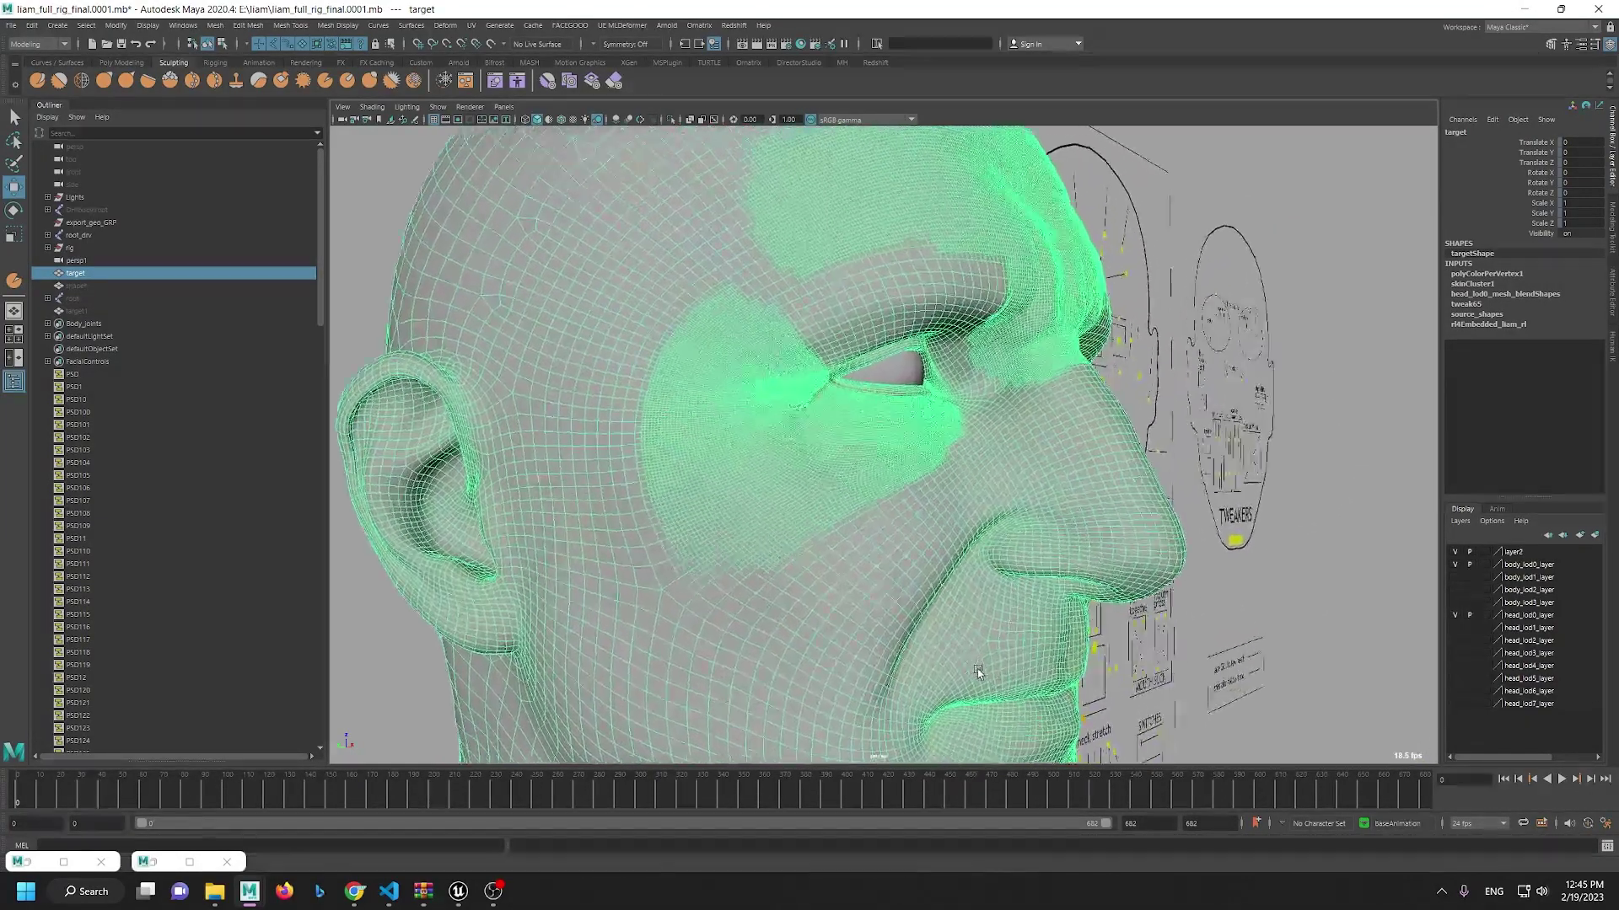
alt+right_drag(1226, 629, 1045, 477)
alt+drag(1046, 476, 953, 452)
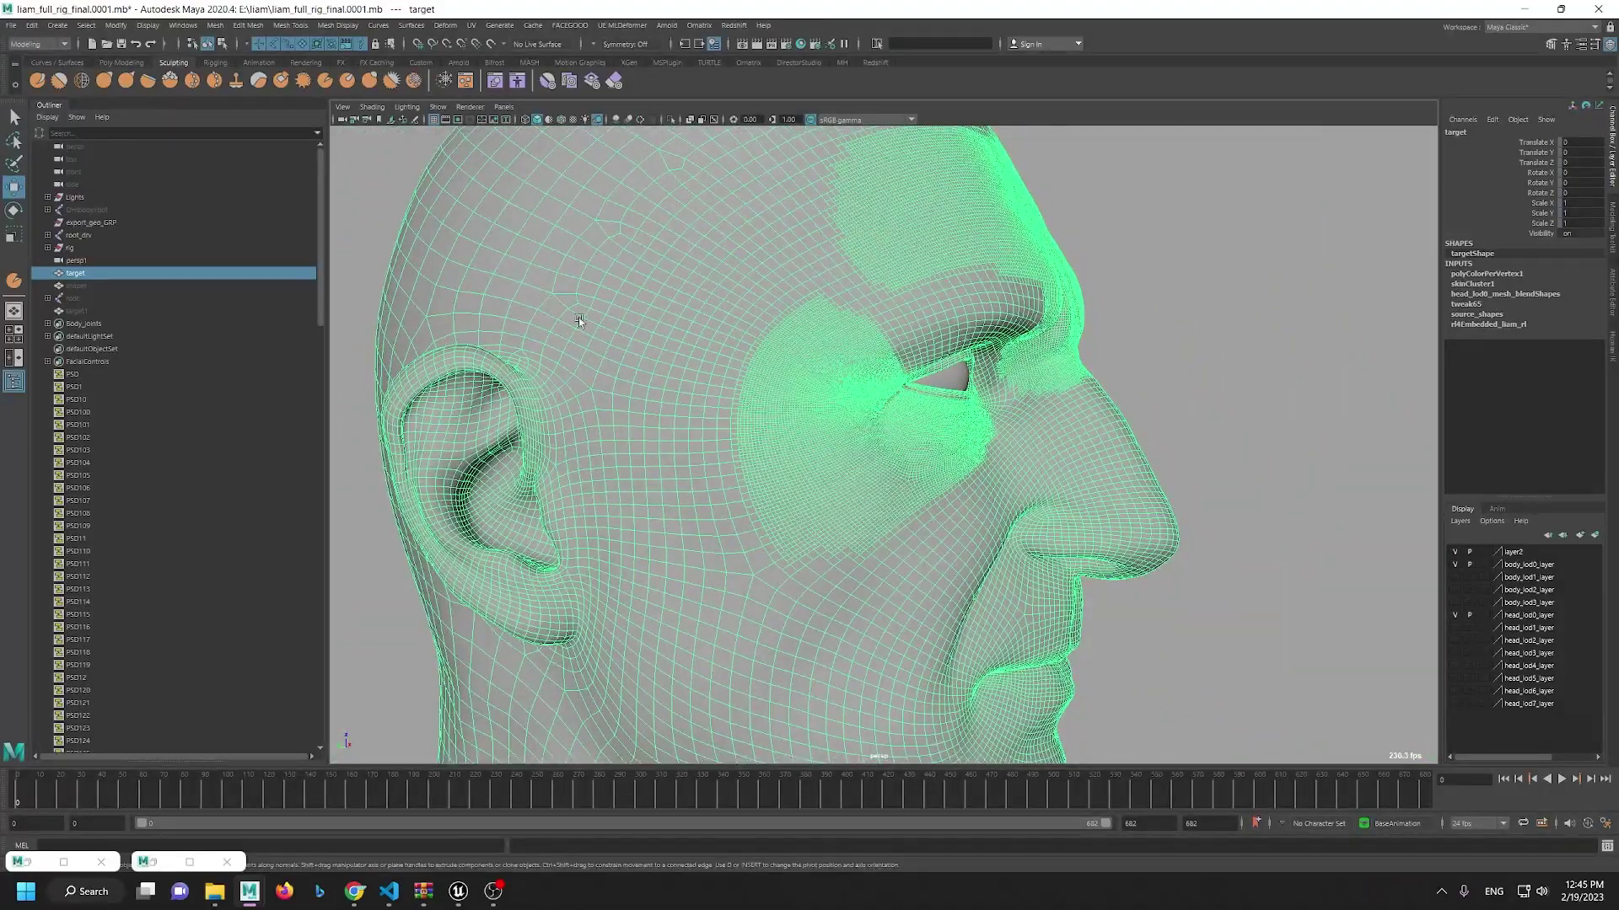
alt+drag(868, 274, 514, 459)
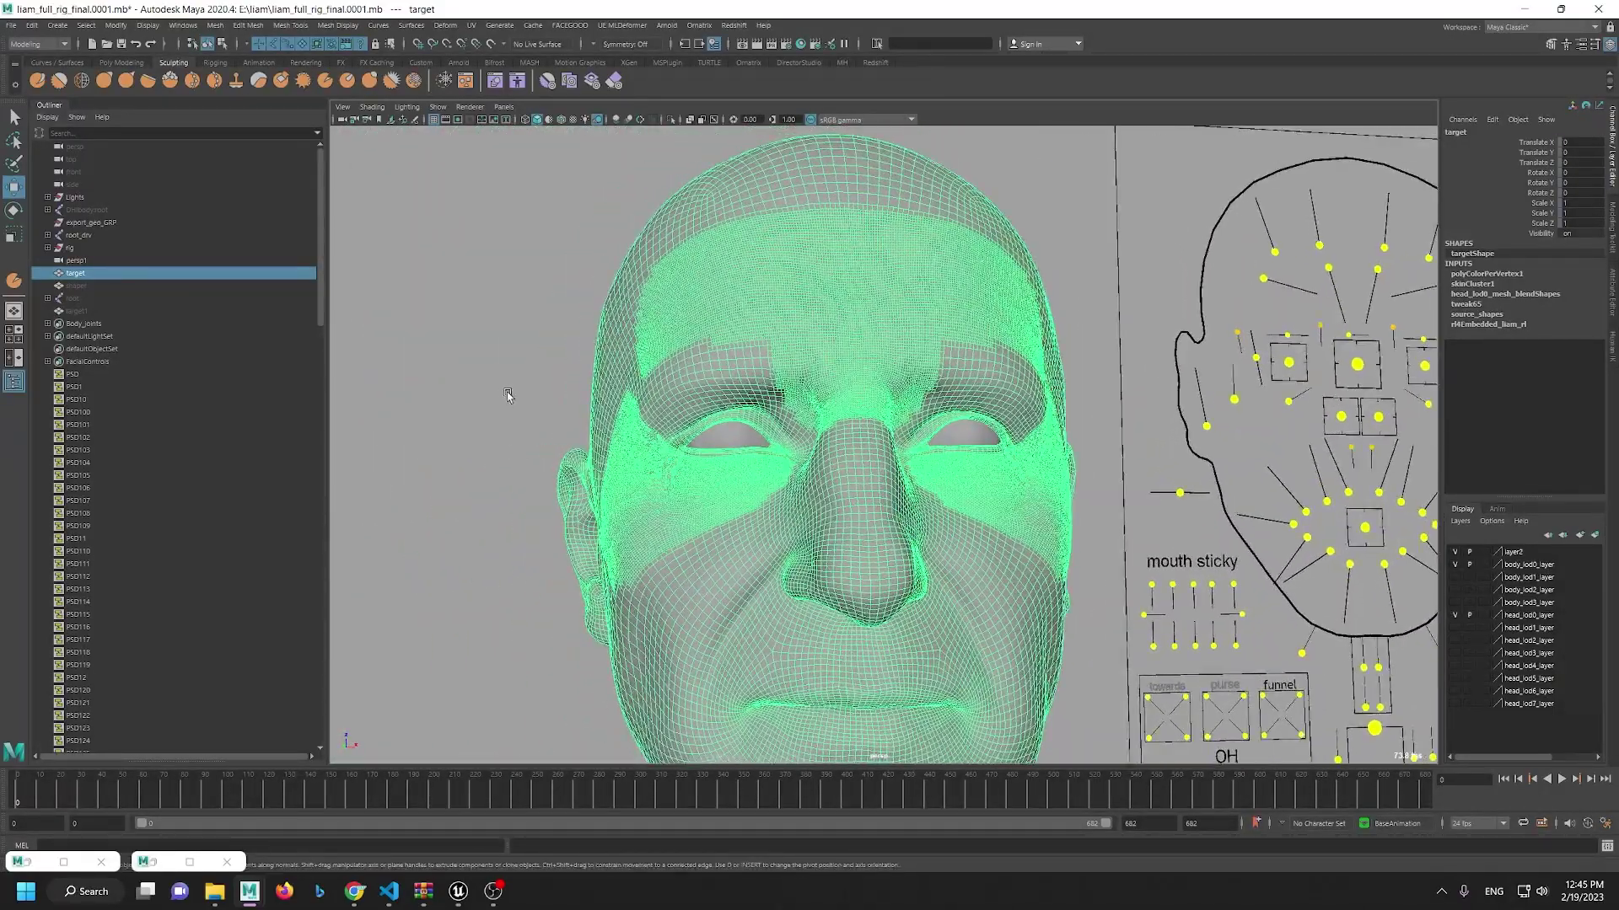
Step: Deselect the head mesh and examine the shaded wrinkles around the eye and brow from the three-quarter side
click(512, 396)
alt+drag(876, 352, 1017, 364)
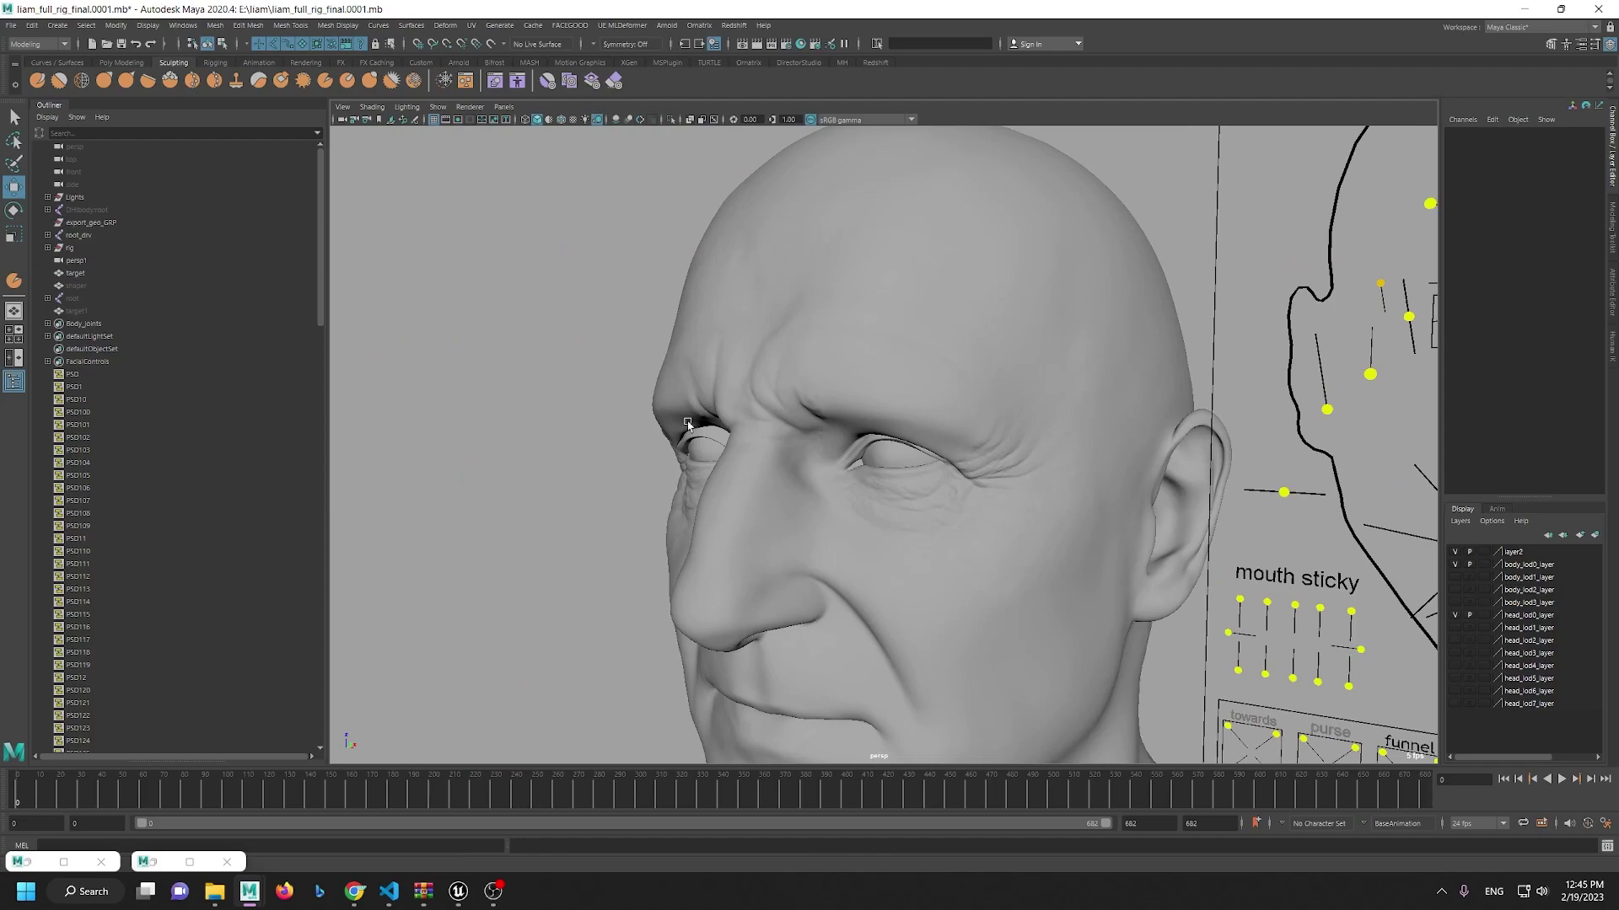
alt+drag(690, 409, 853, 329)
alt+right_drag(853, 329, 811, 476)
alt+drag(811, 477, 842, 443)
scroll(867, 457, down, 5)
alt+drag(851, 366, 693, 373)
alt+middle_drag(708, 376, 818, 466)
alt+right_drag(818, 466, 879, 542)
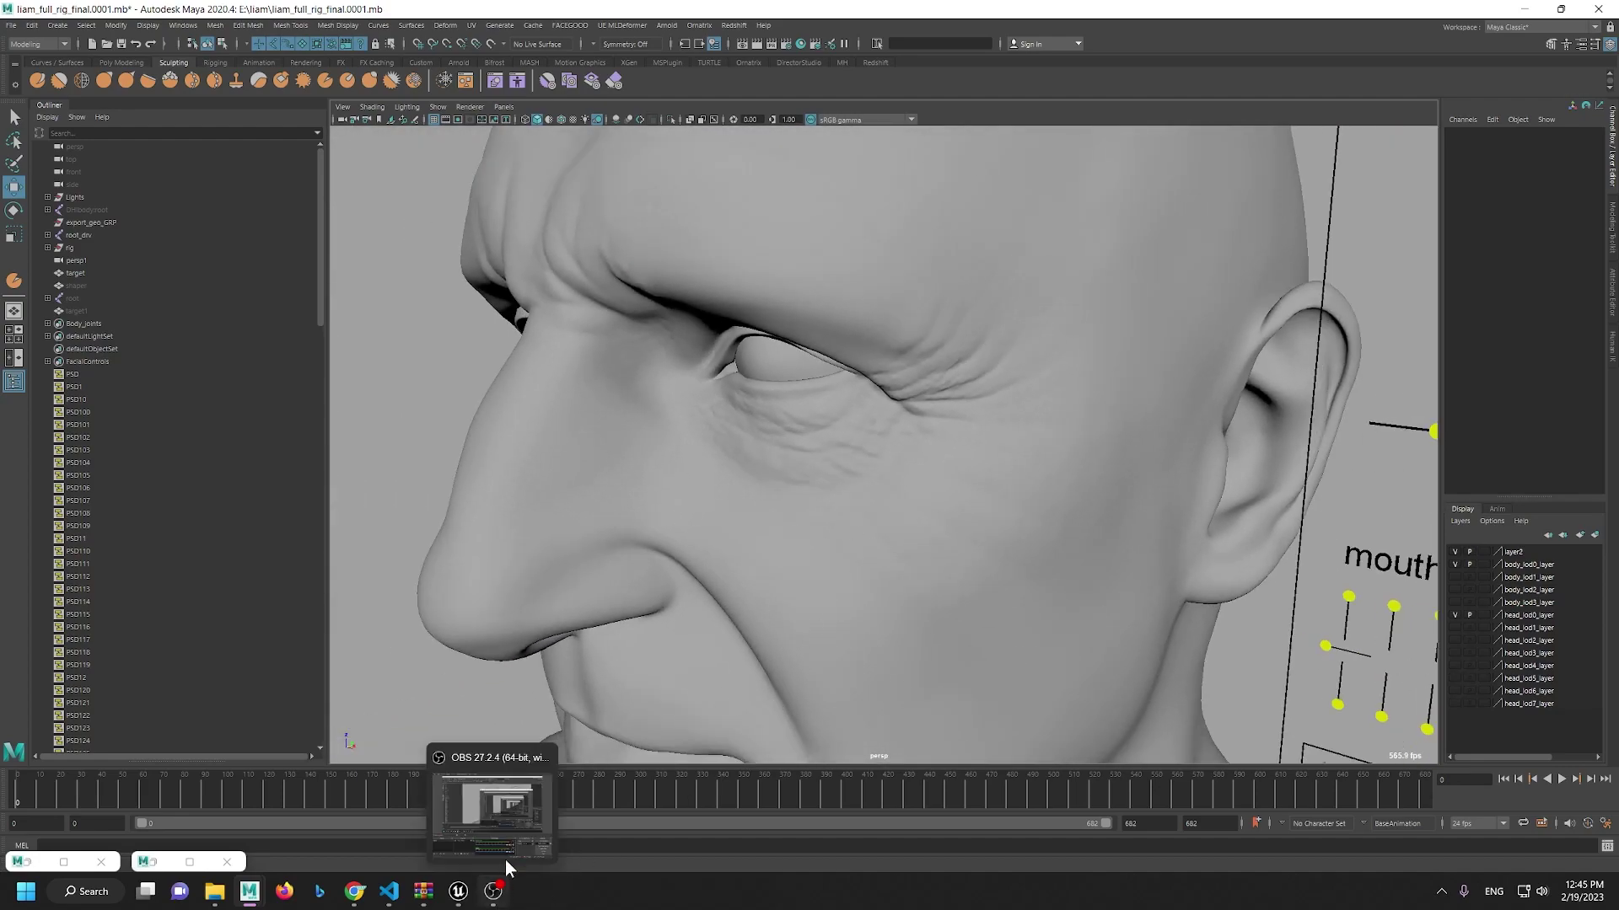
Step: Switch to Unreal Engine and examine the rendered character's face from the front and three-quarter side
mouse_move(457, 891)
click(460, 817)
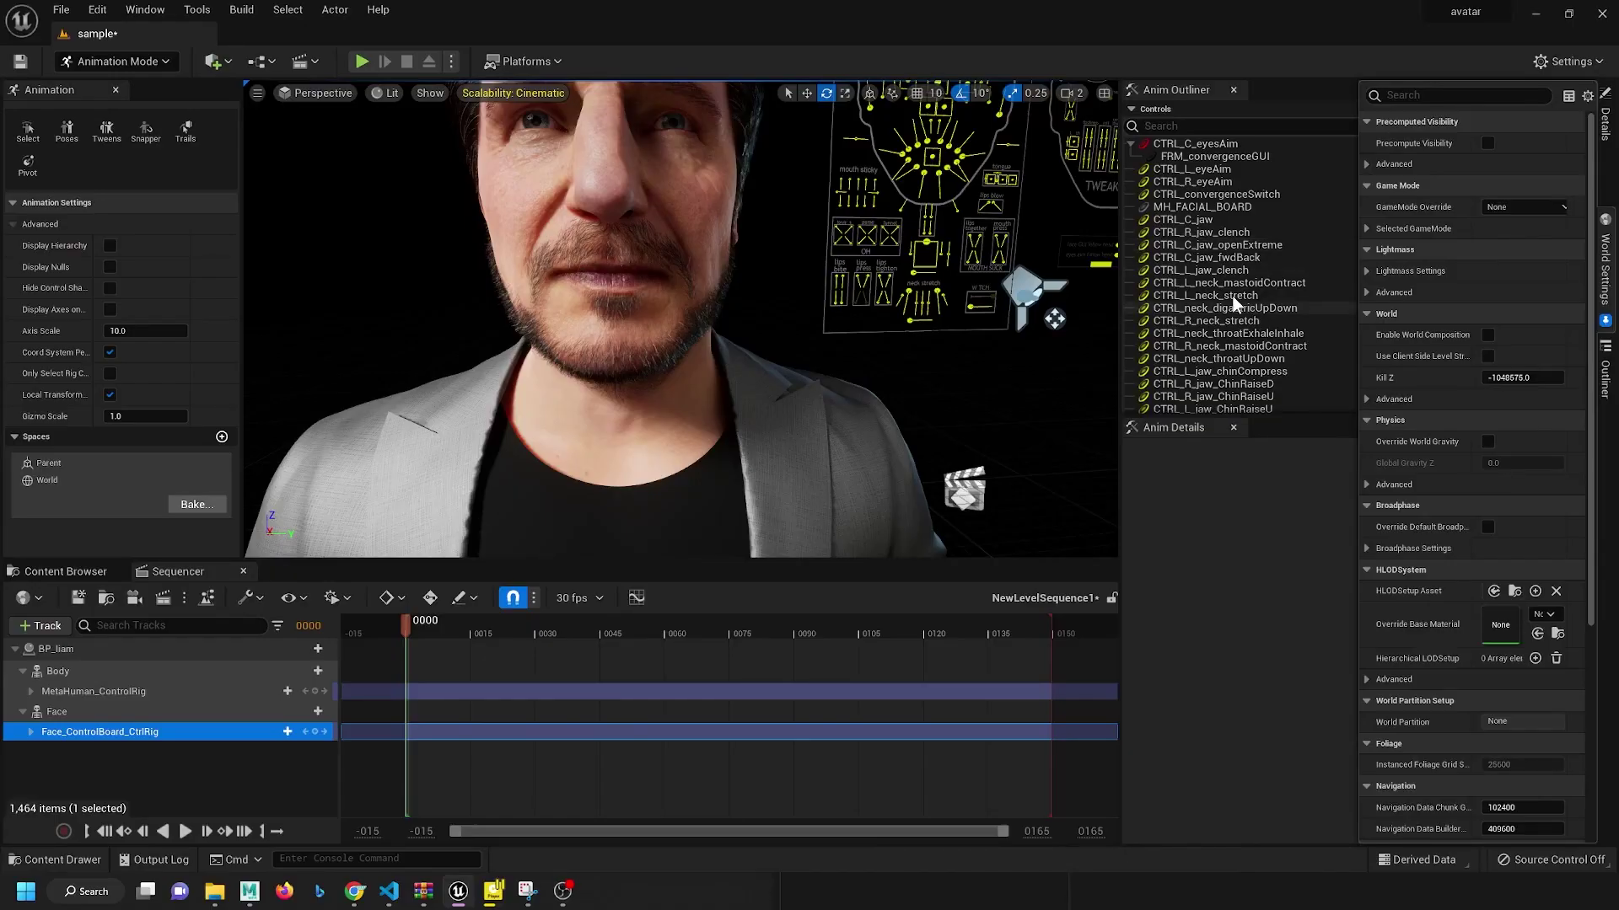
alt+drag(783, 225, 759, 312)
alt+right_drag(759, 312, 907, 310)
alt+drag(907, 311, 1020, 344)
alt+middle_drag(1020, 344, 978, 101)
right_drag(681, 319, 641, 168)
alt+drag(680, 318, 607, 320)
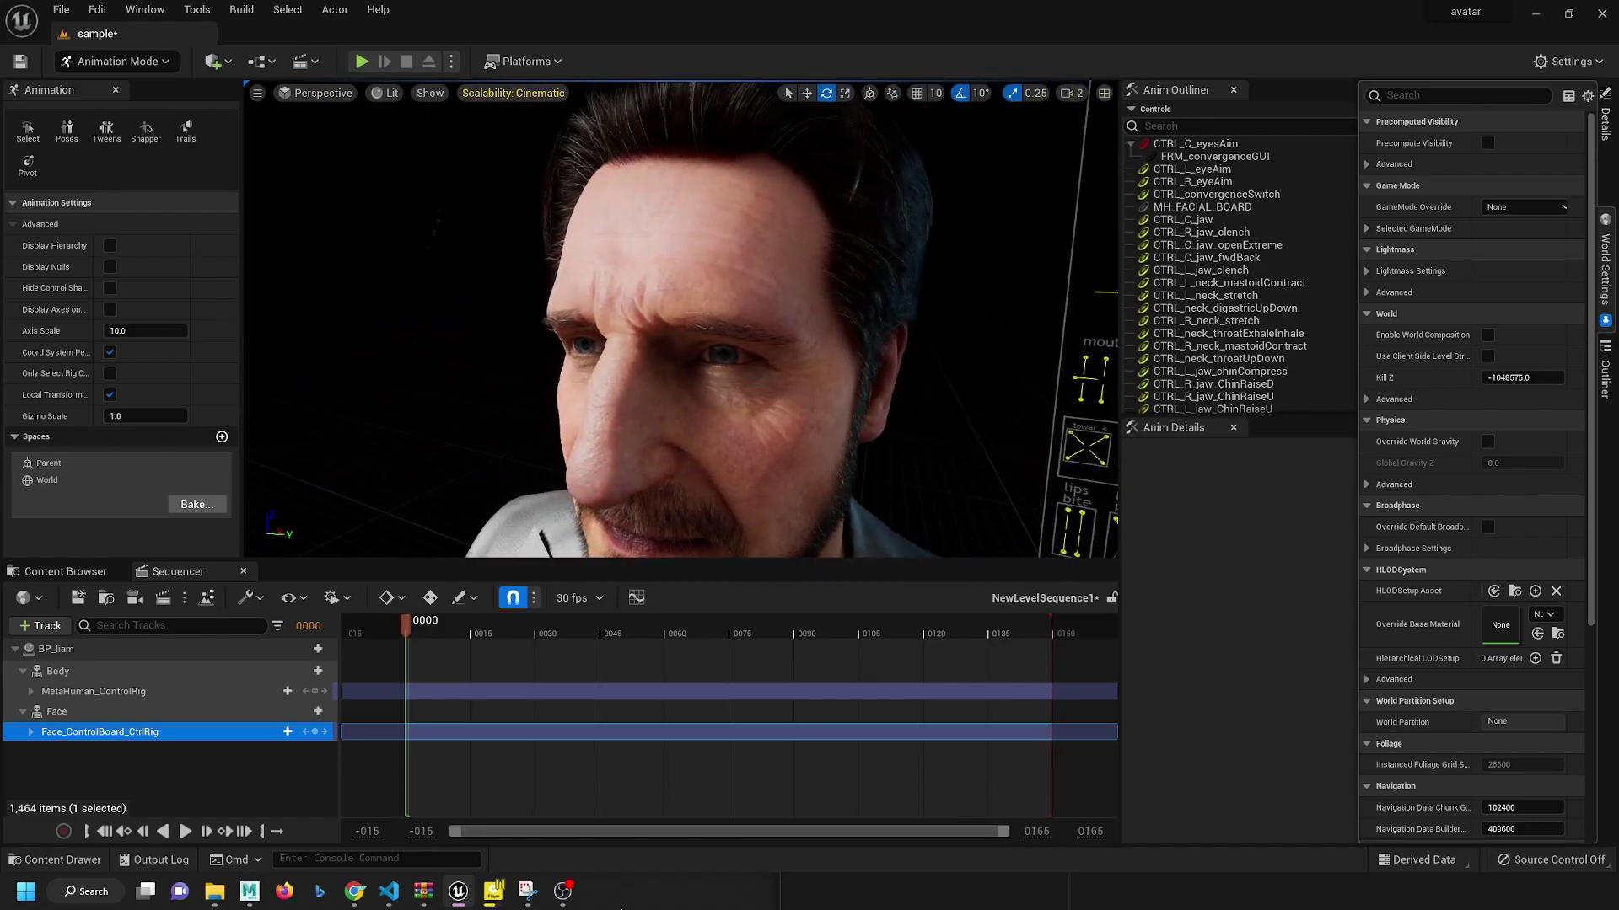
Step: Activate MetaHuman_ControlRig, try rotating upperarm_r_fk_ctrl on the right shoulder, and undo the move
click(173, 692)
right_drag(679, 387, 717, 413)
click(583, 436)
drag(617, 337, 694, 342)
key(ctrl+z)
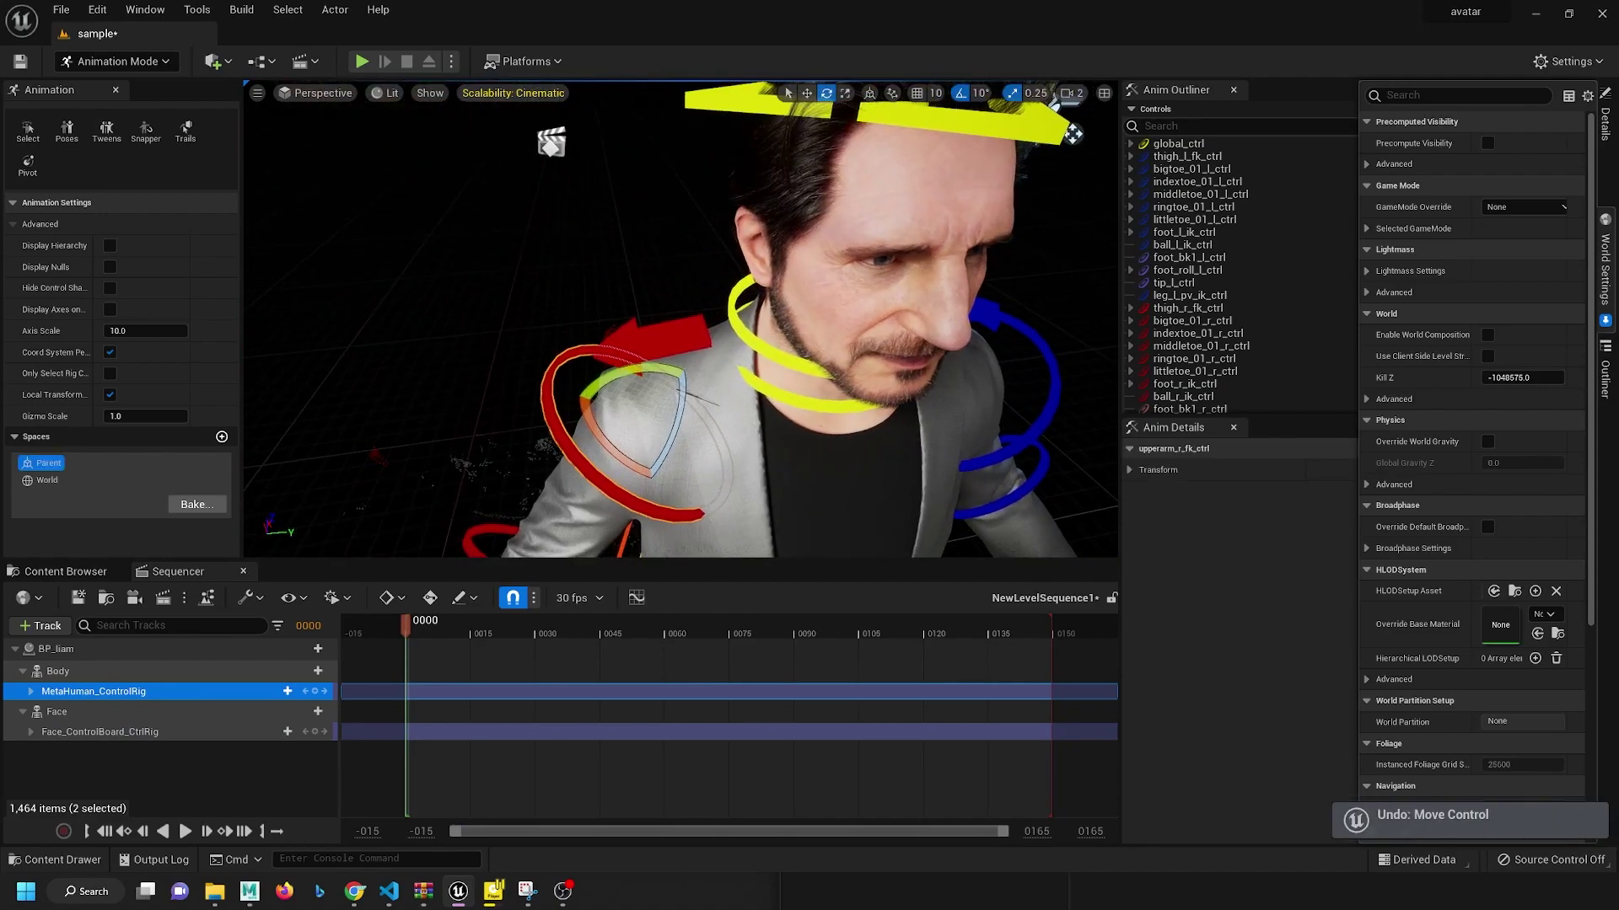
Step: Activate Face_ControlBoard_CtrlRig, test opening the jaw by moving CTRL_C_jaw downward, and undo the move
click(160, 731)
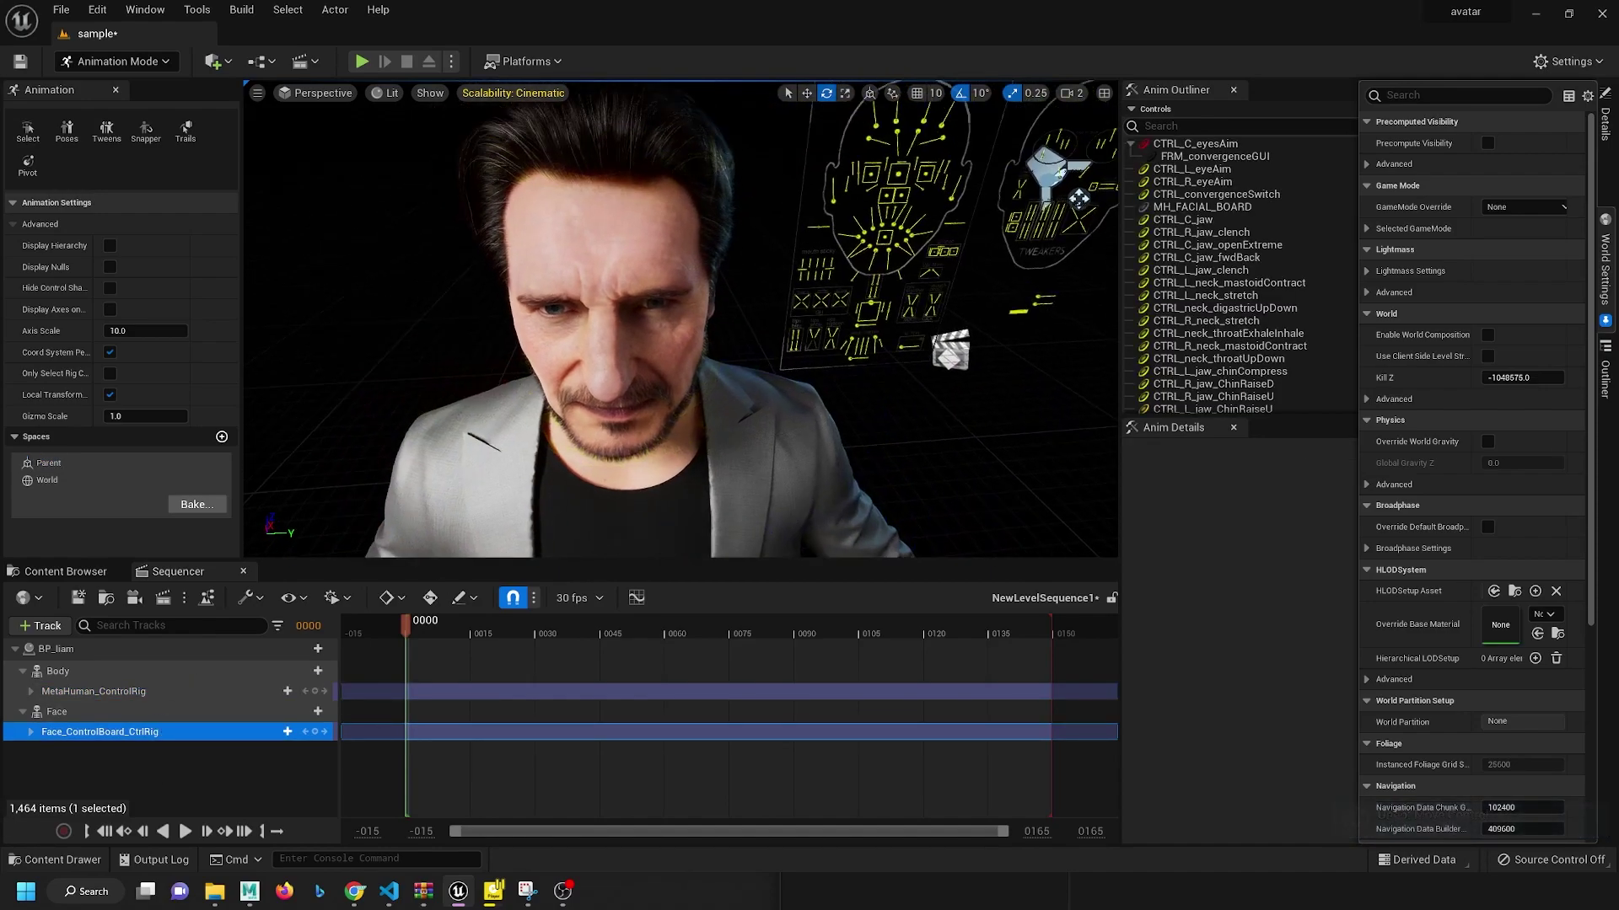
alt+drag(1052, 462, 961, 413)
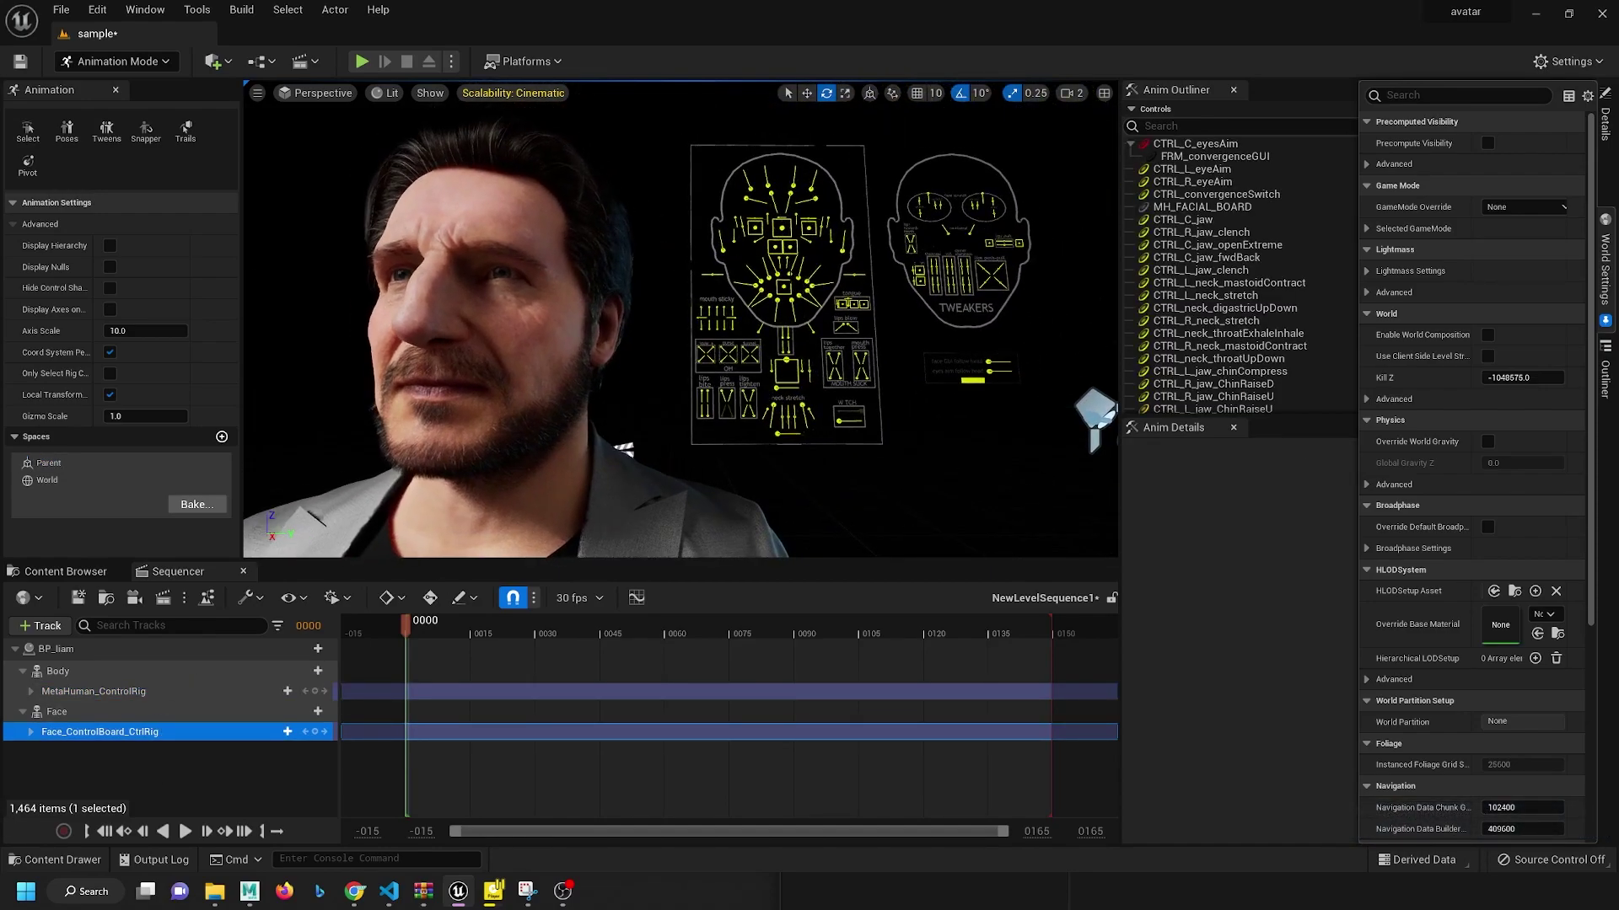
click(781, 362)
drag(774, 372, 776, 384)
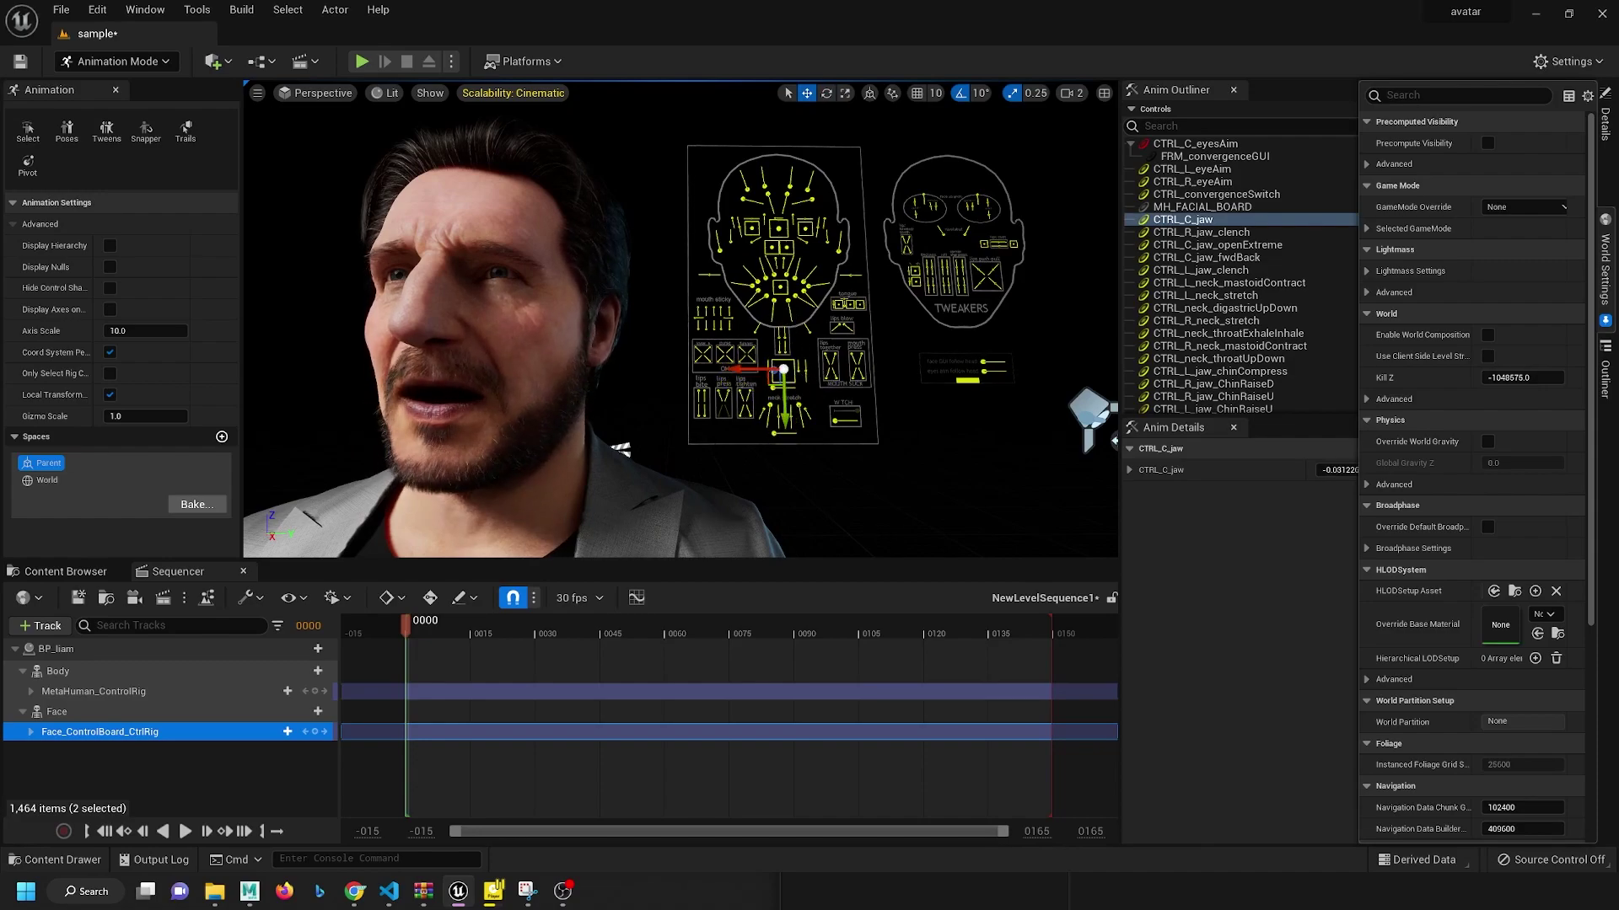
key(ctrl+z)
Step: Test the mouth by moving CTRL_C_mouth fully sideways on the facial board, and undo the move
click(784, 286)
drag(822, 289, 765, 287)
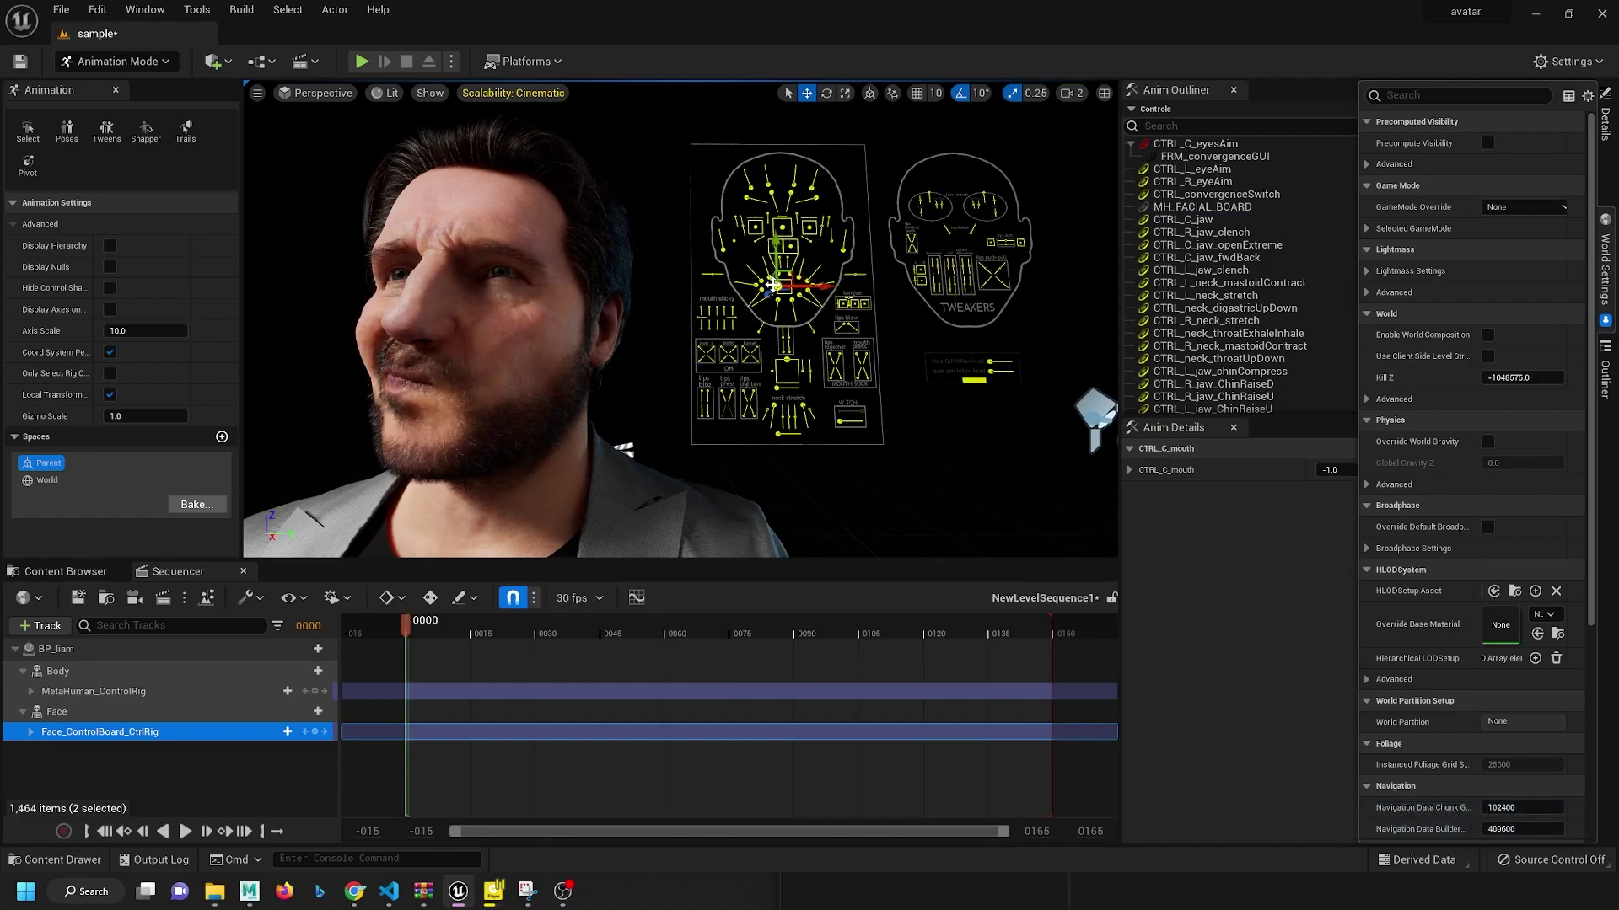
key(ctrl+z)
Step: Test the eye controls on the facial board, including CTRL_C_eye, and undo each move
click(746, 229)
drag(748, 250, 885, 232)
key(ctrl+z)
click(779, 228)
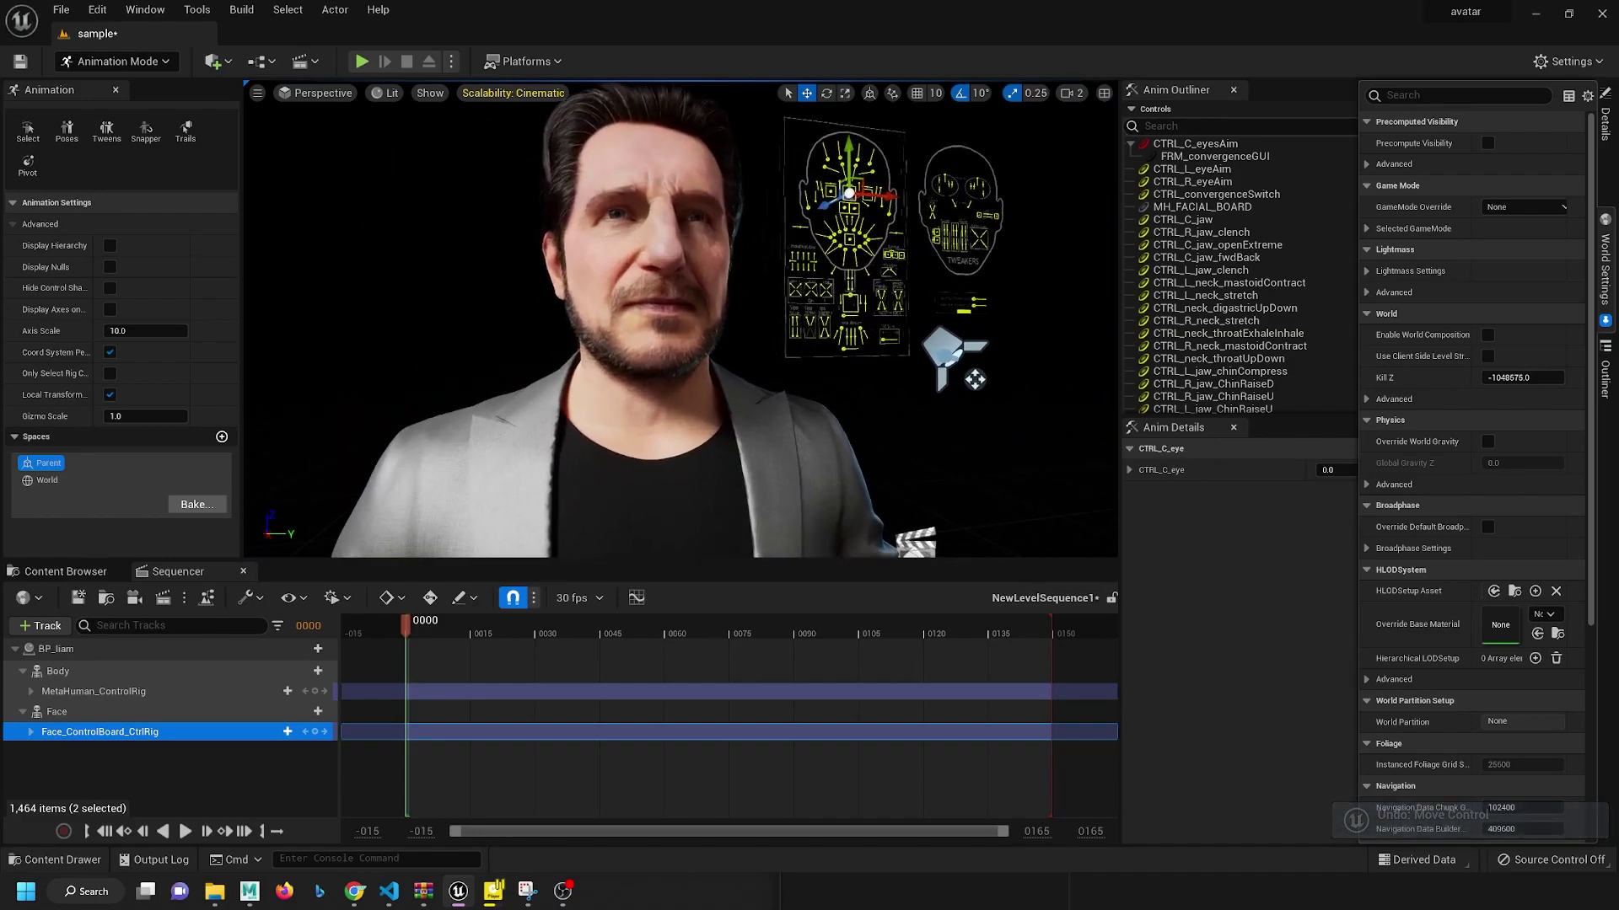
right_drag(824, 278, 824, 207)
drag(852, 256, 842, 279)
key(ctrl+z)
Step: Examine the rendered head, beard and hair from the front and from the side
mouse_move(679, 348)
right_down()
mouse_move(716, 439)
mouse_move(734, 404)
mouse_move(678, 323)
right_up()
scroll(677, 323, up, 1)
scroll(678, 323, down, 4)
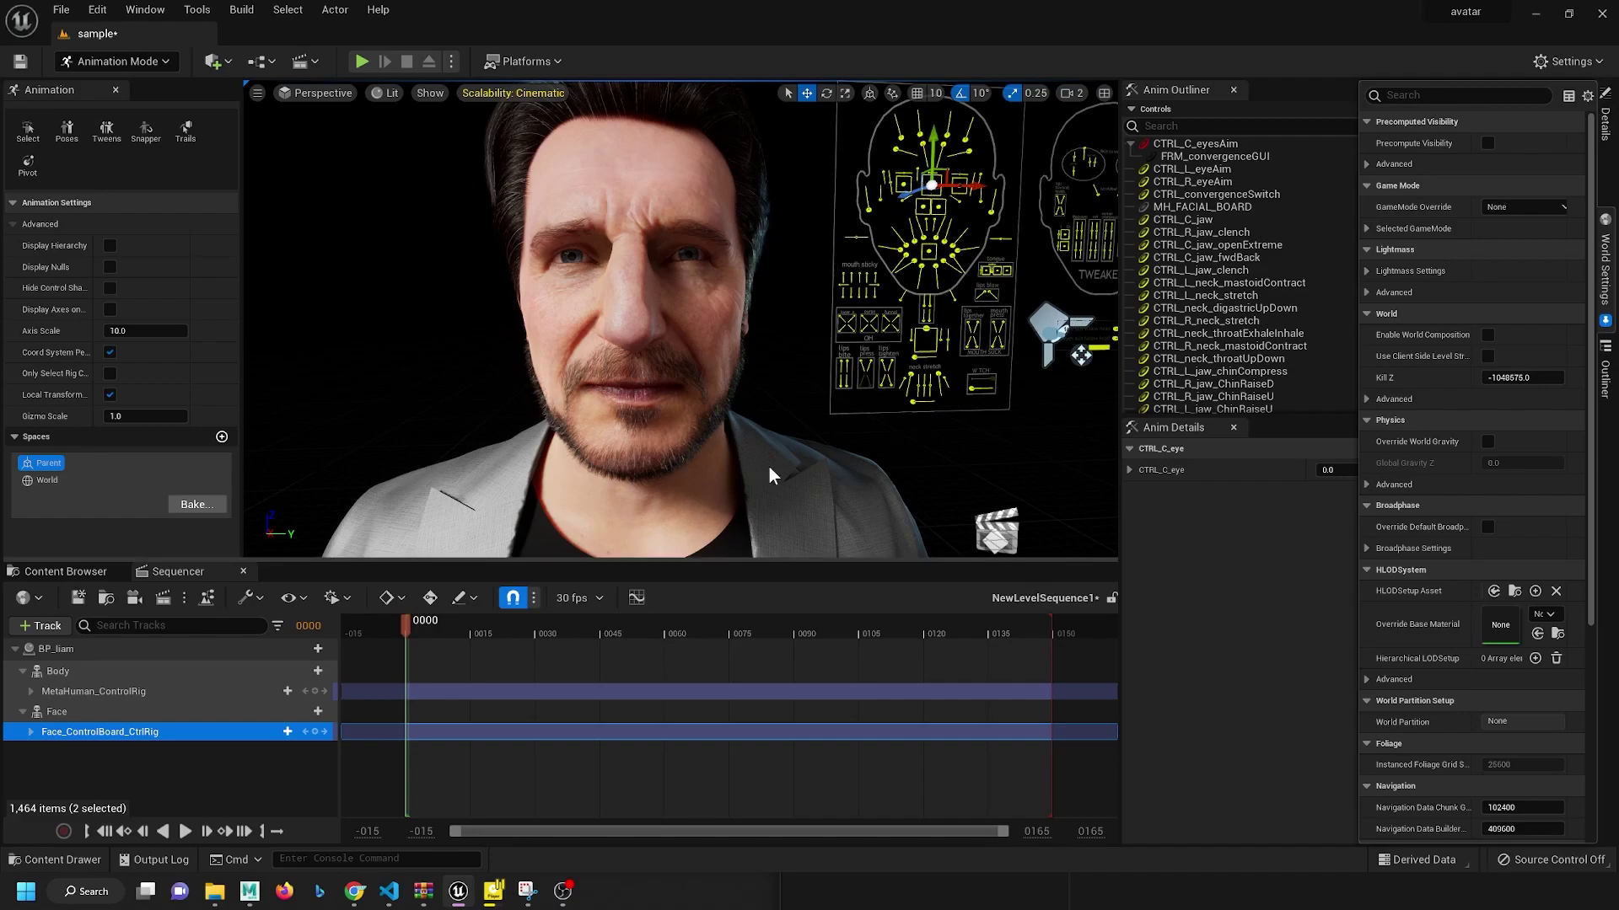
right_drag(707, 323, 843, 346)
alt+drag(573, 254, 769, 337)
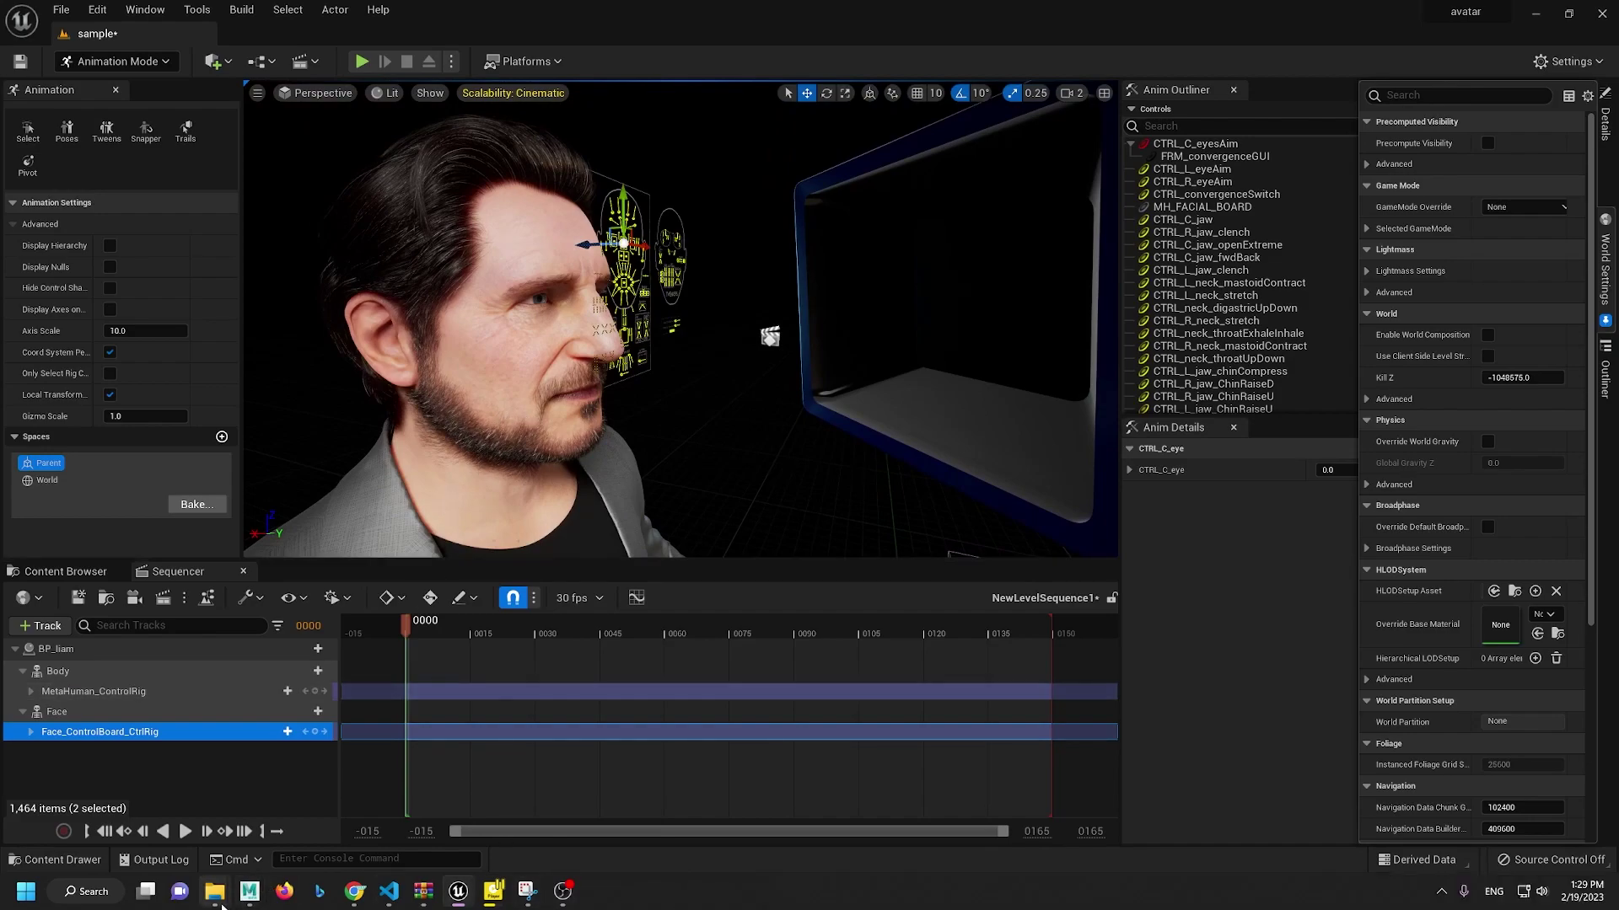
Step: Switch to File Explorer and open the liam folder on the SATA (E:) drive
mouse_move(223, 906)
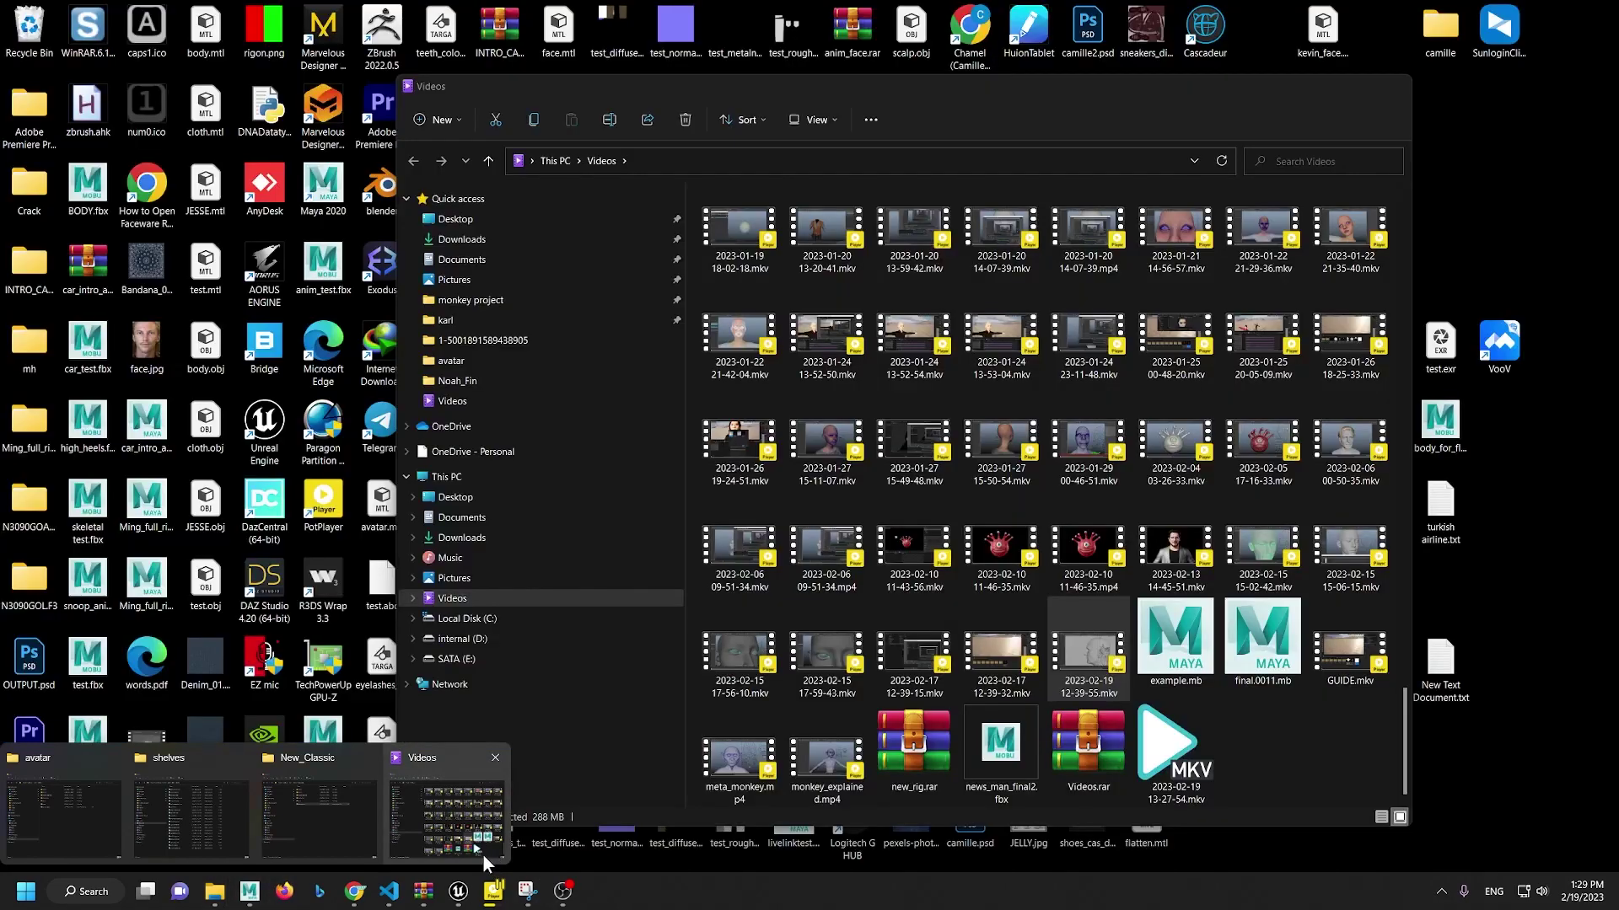
click(485, 860)
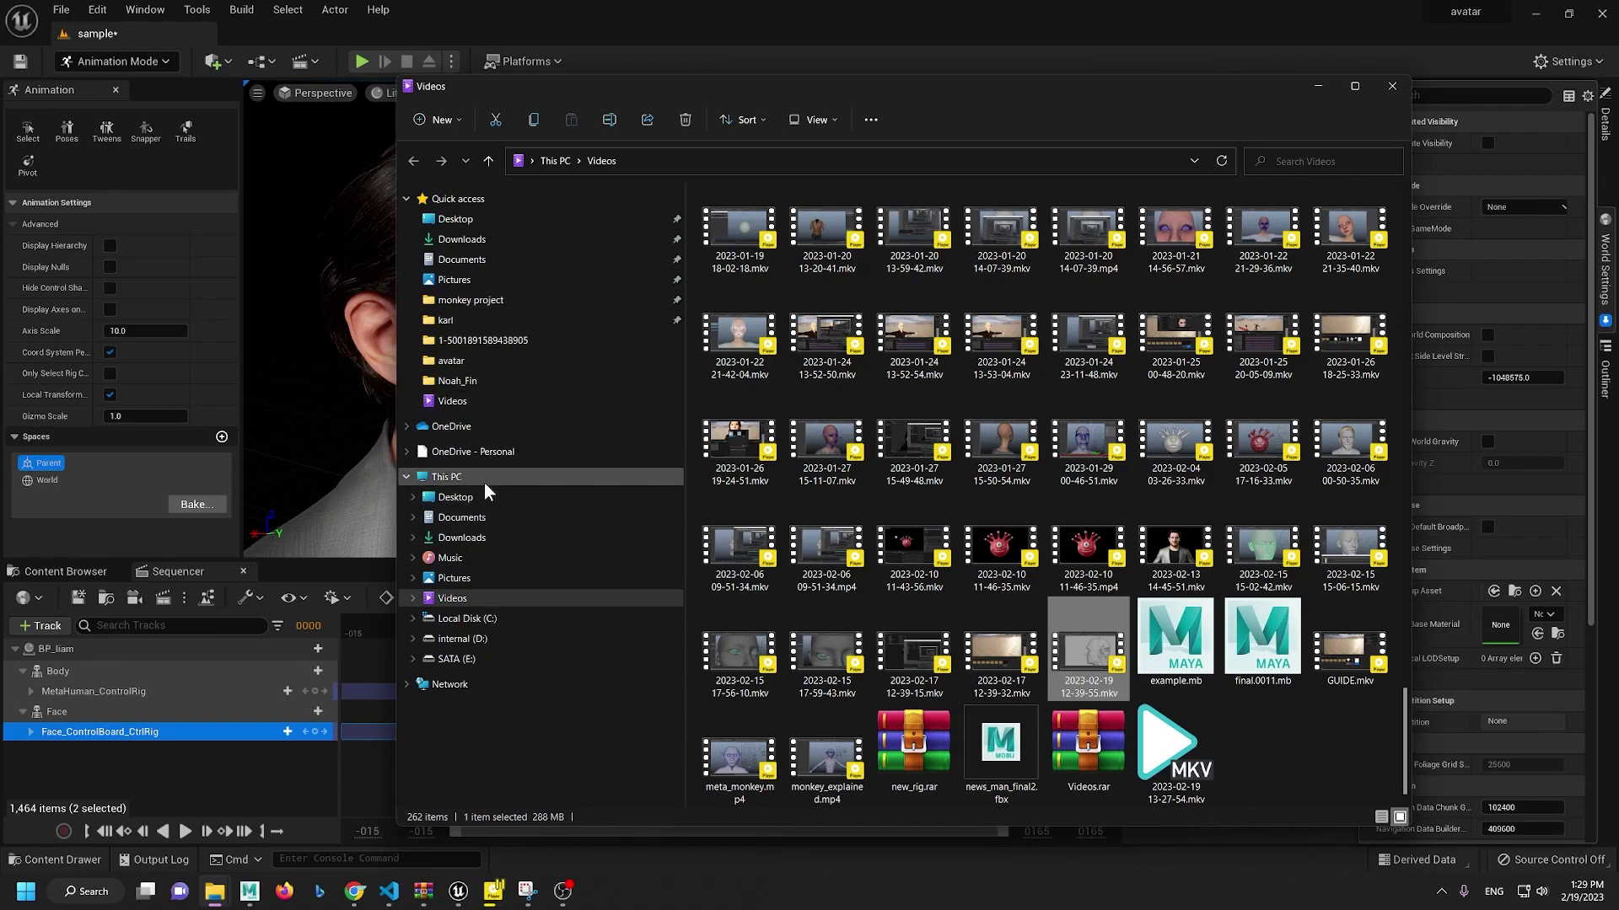
click(461, 478)
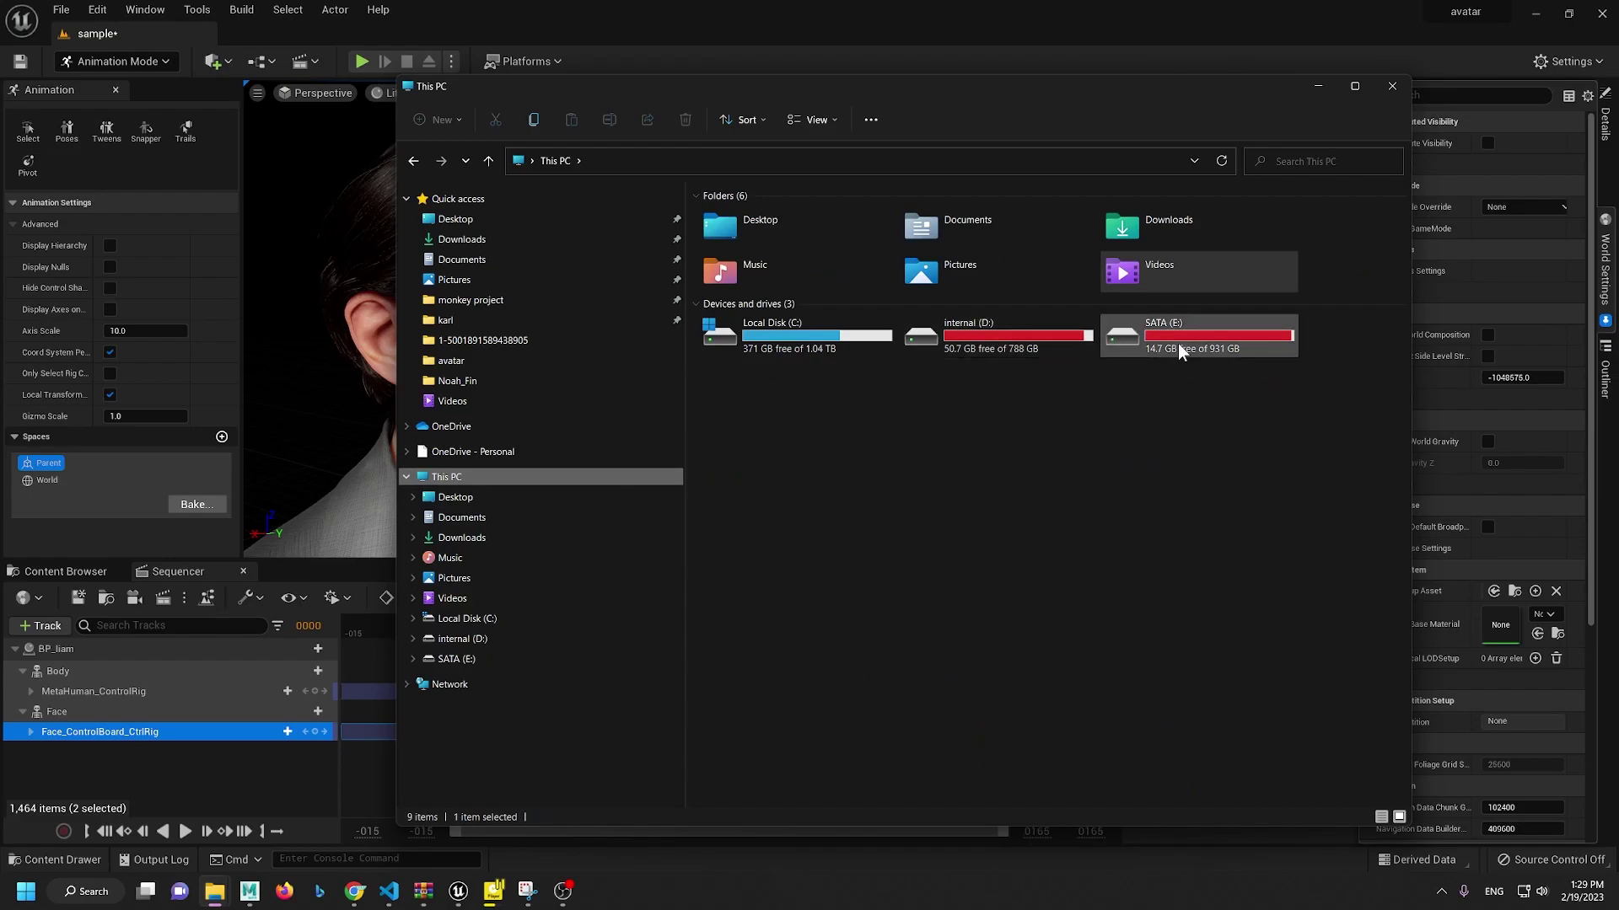
double_click(1177, 342)
click(713, 455)
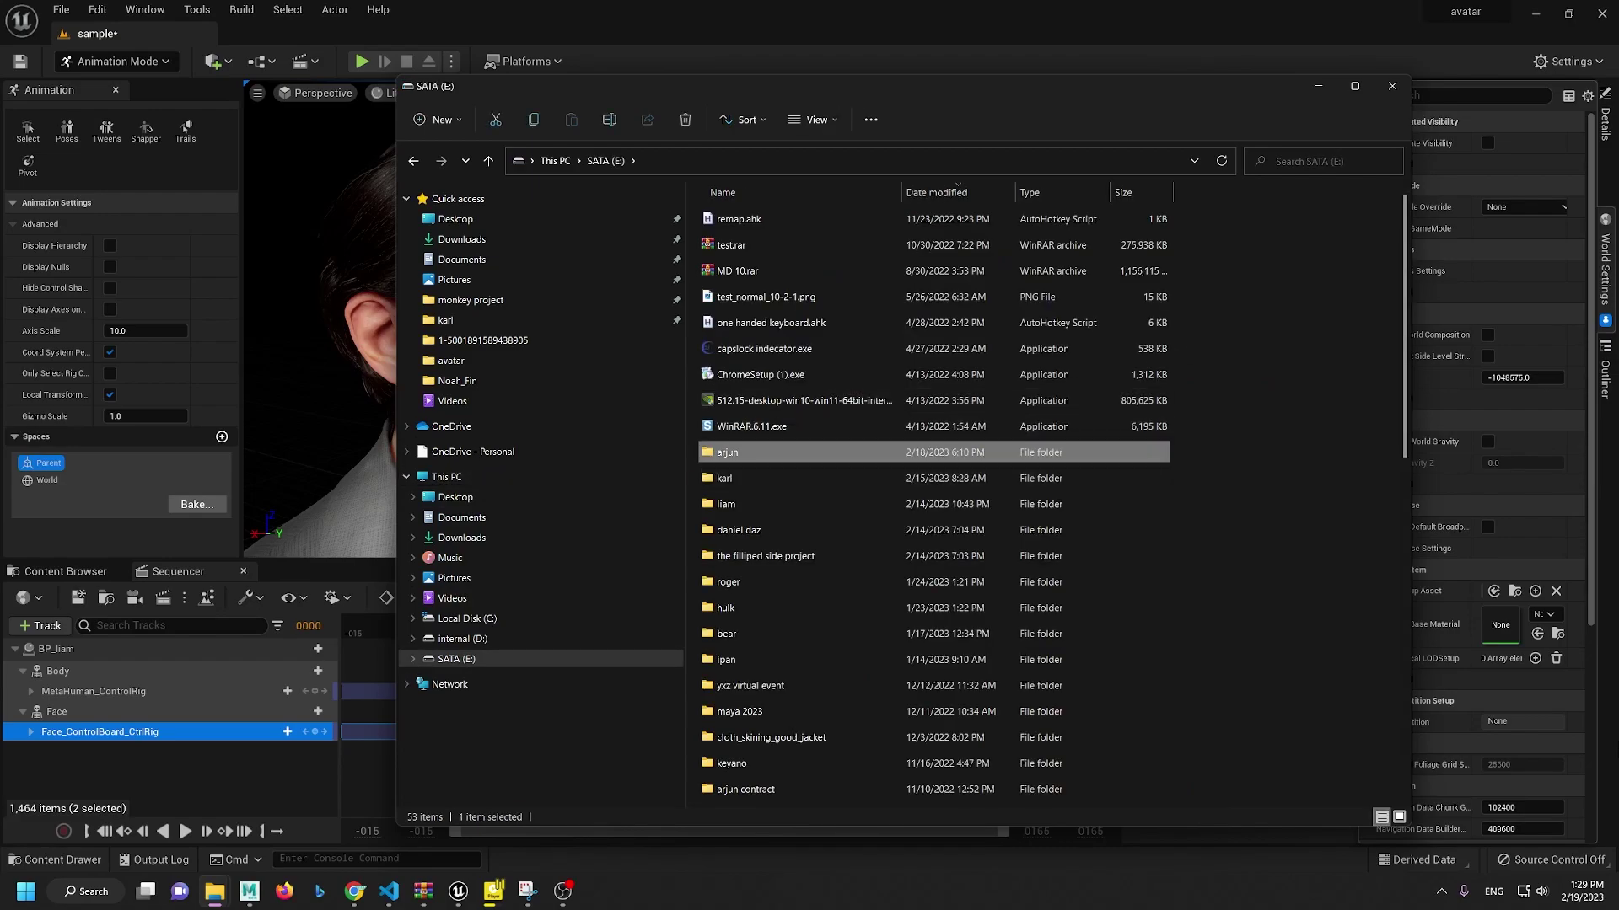
double_click(725, 504)
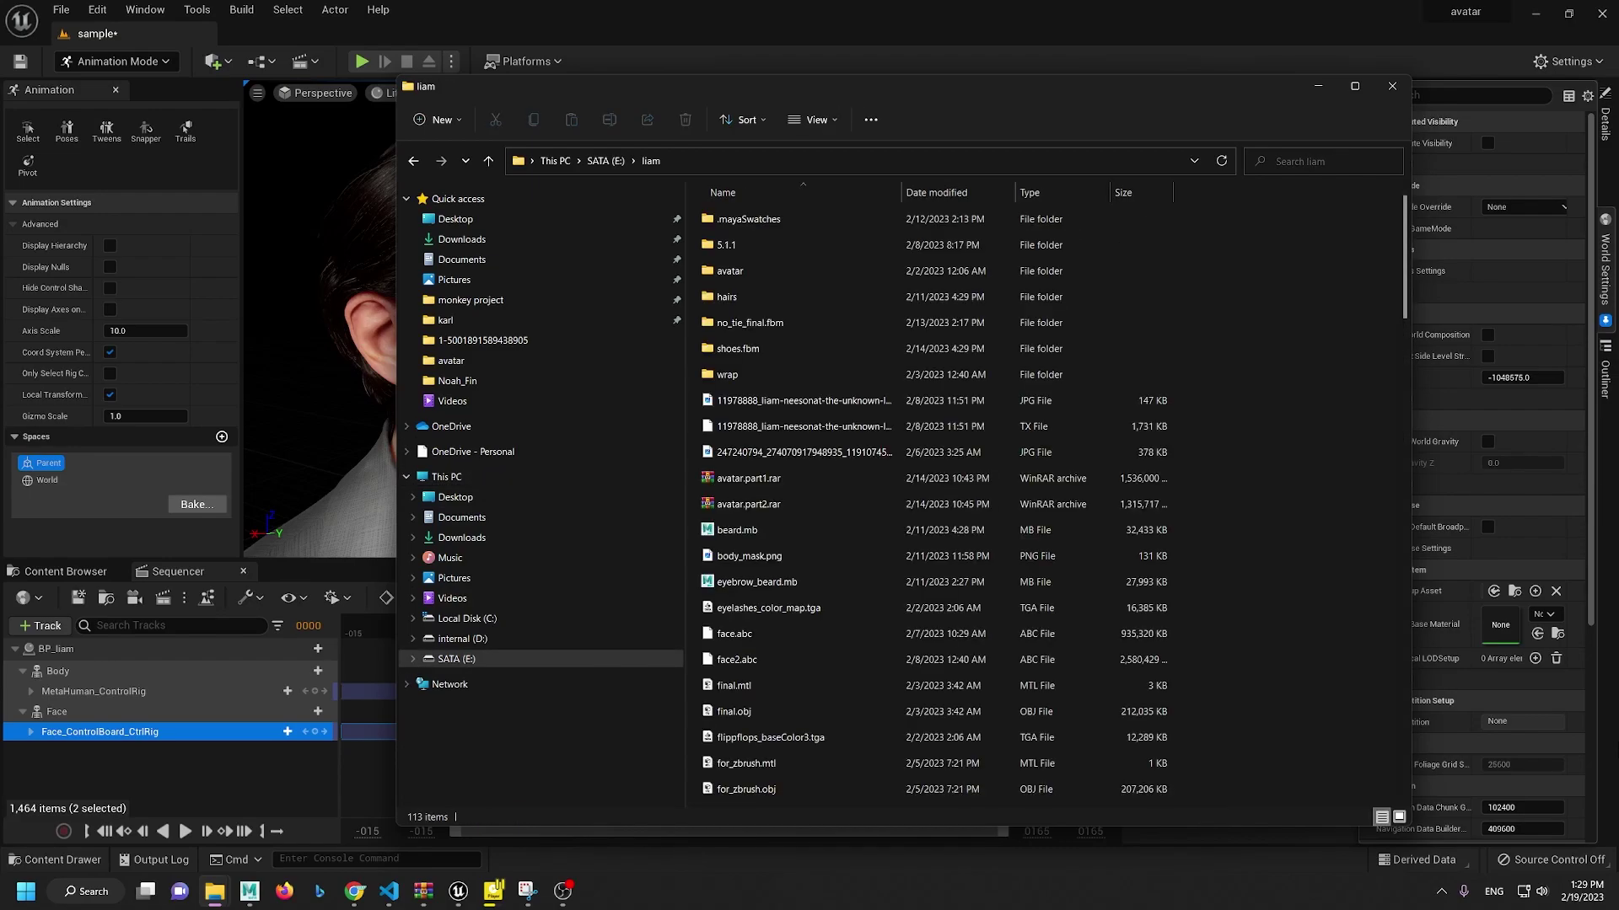
Step: Maximize the folder window, find MetaHumanSample_Sequence.0000.mp4 in the file list and play it full screen
scroll(1159, 543, down, 20)
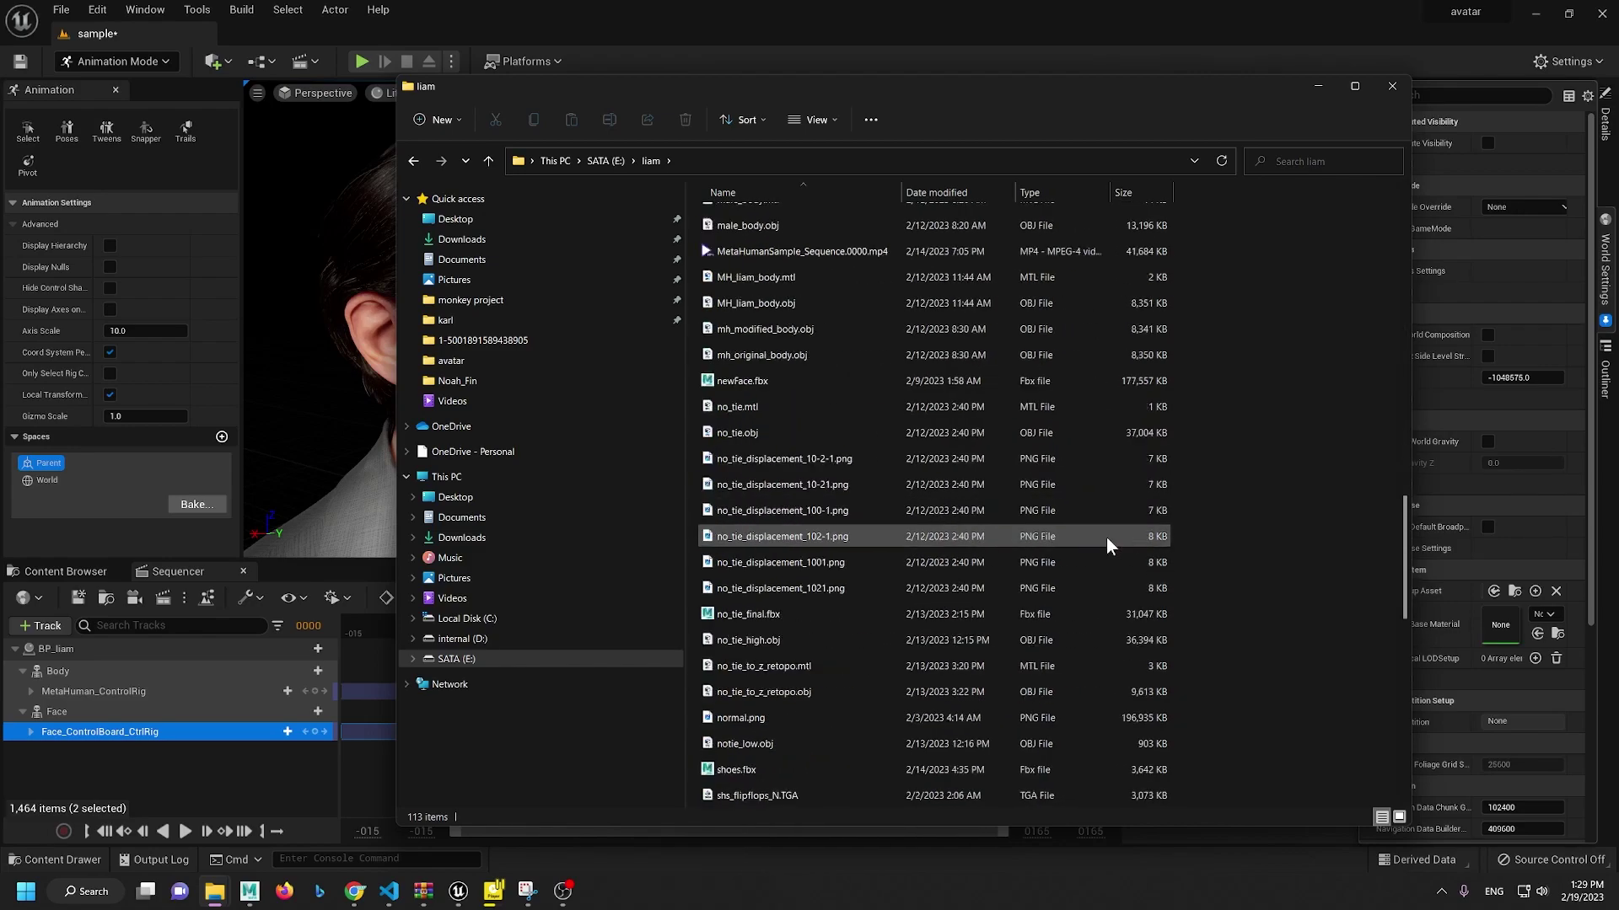
scroll(1146, 521, down, 2)
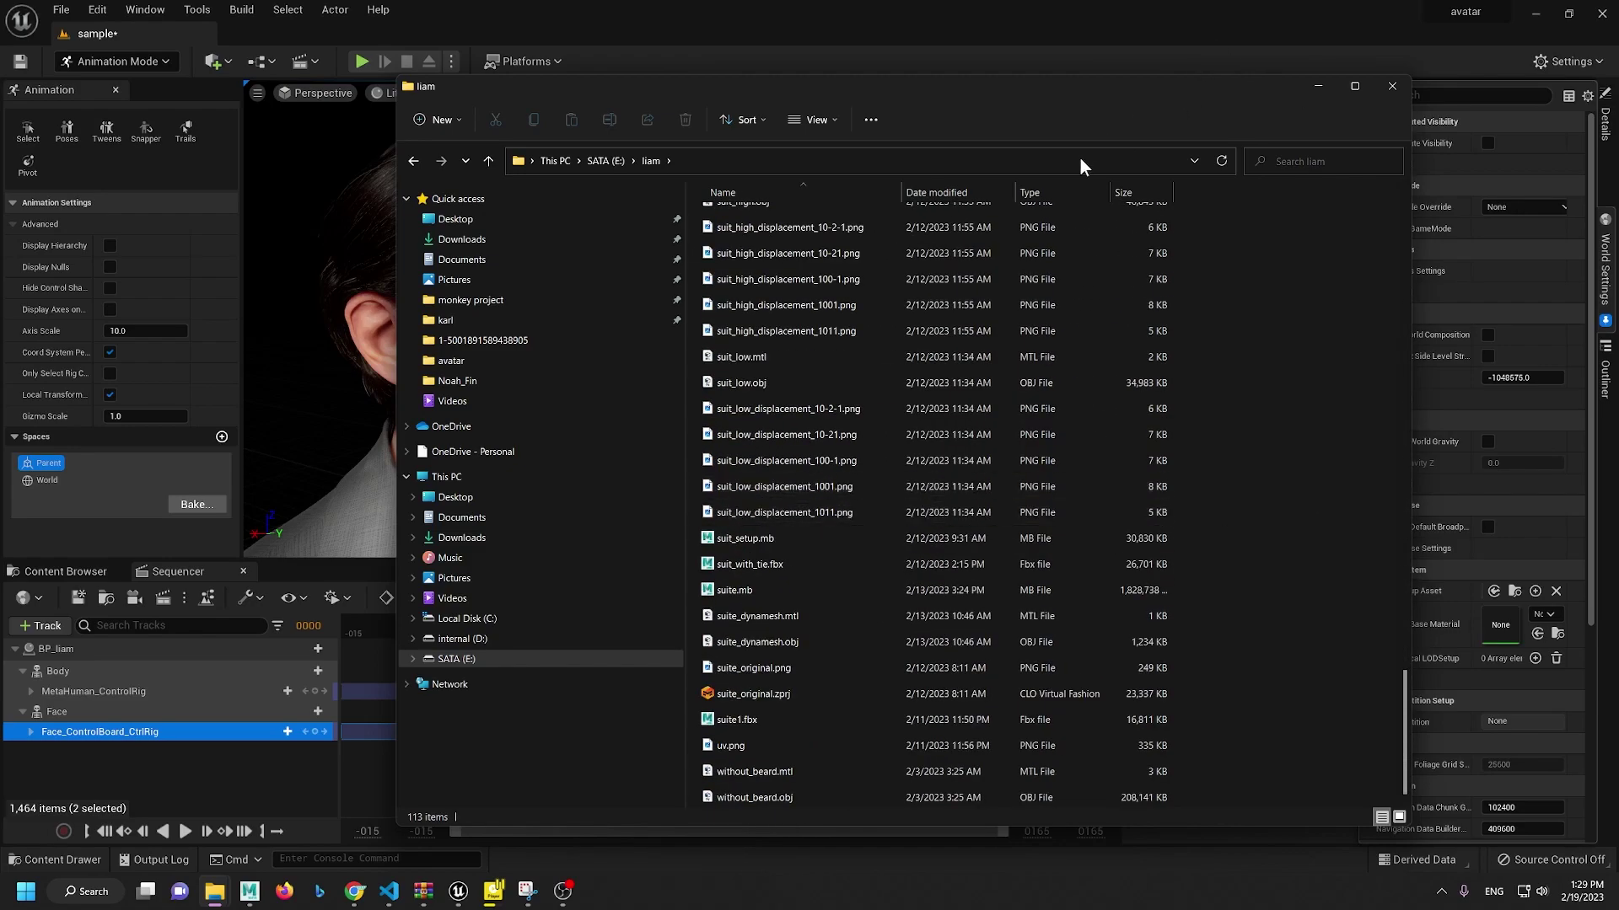
double_click(1155, 83)
scroll(1112, 590, up, 12)
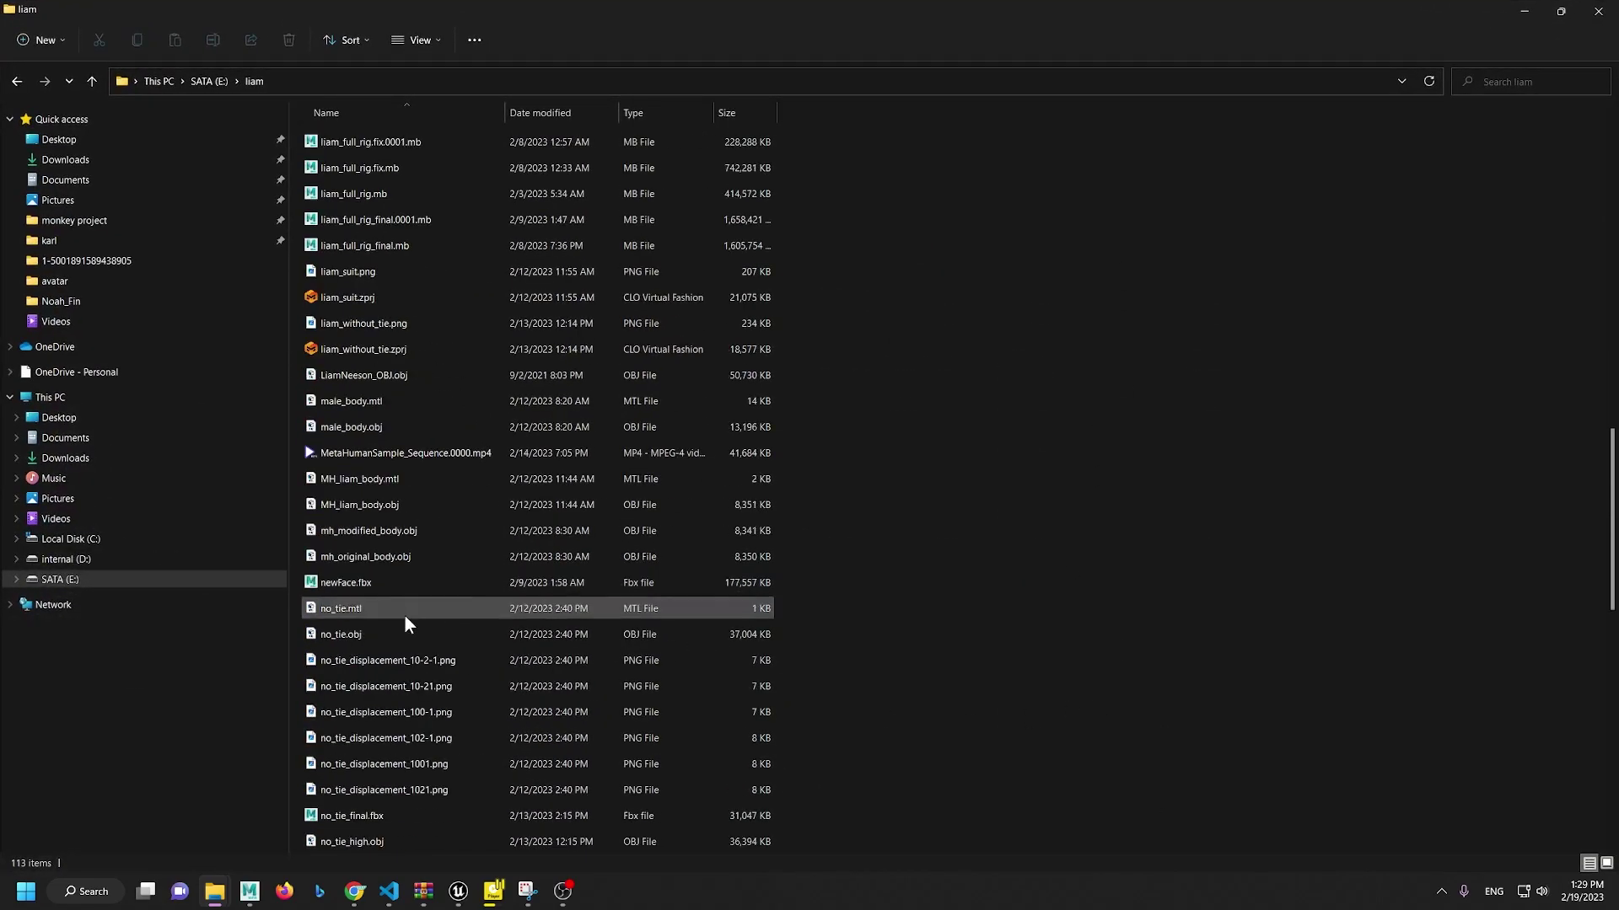
double_click(444, 453)
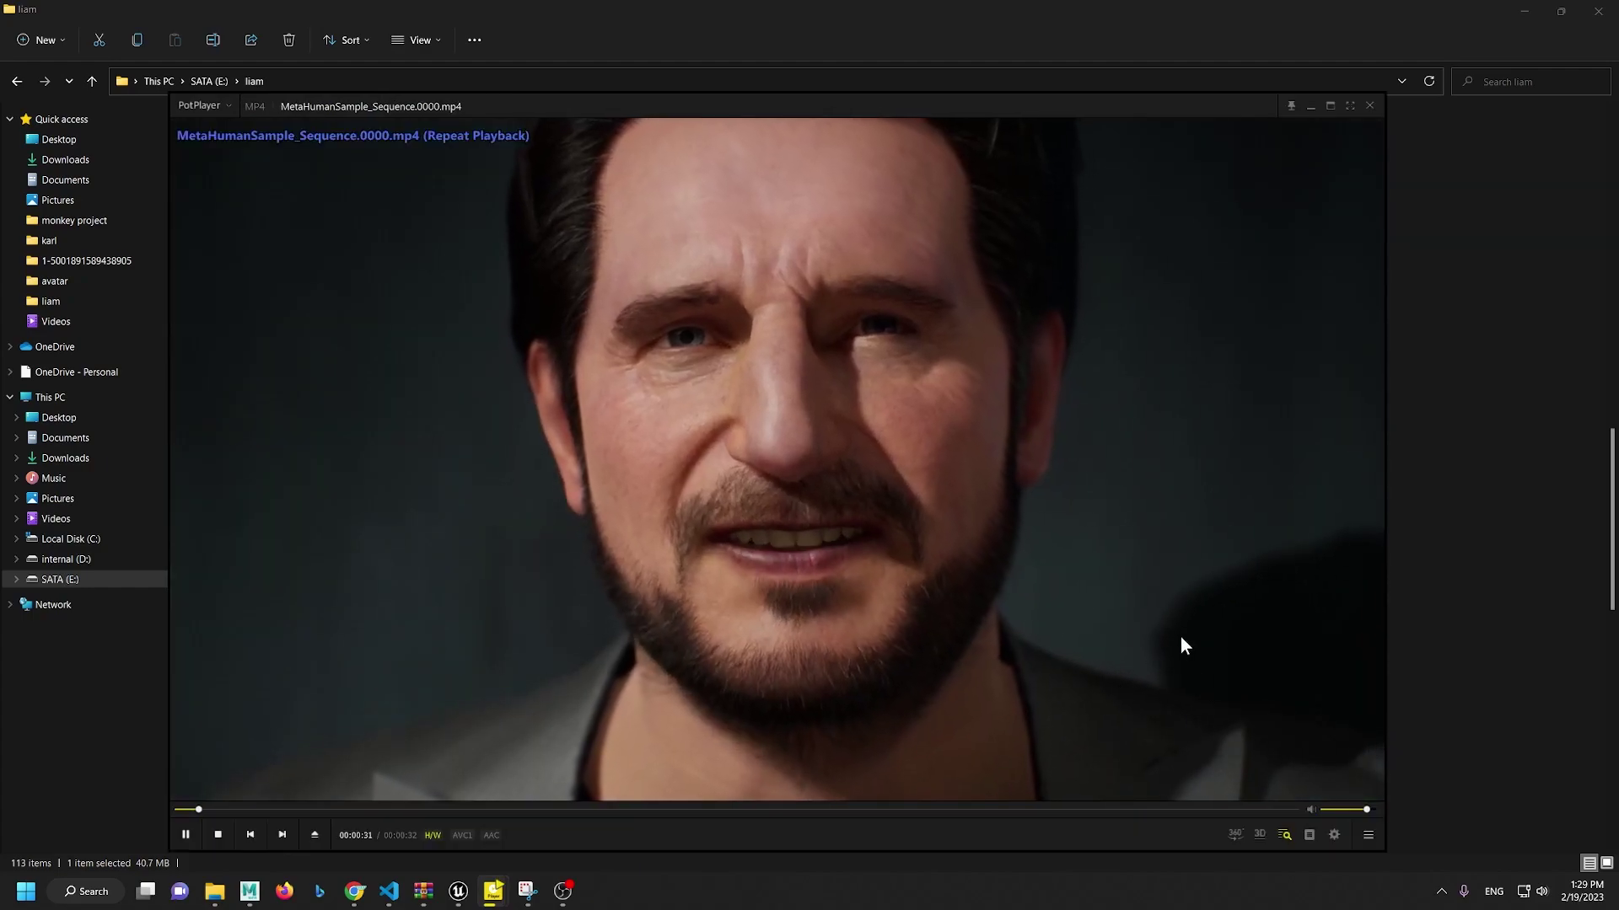
click(1350, 106)
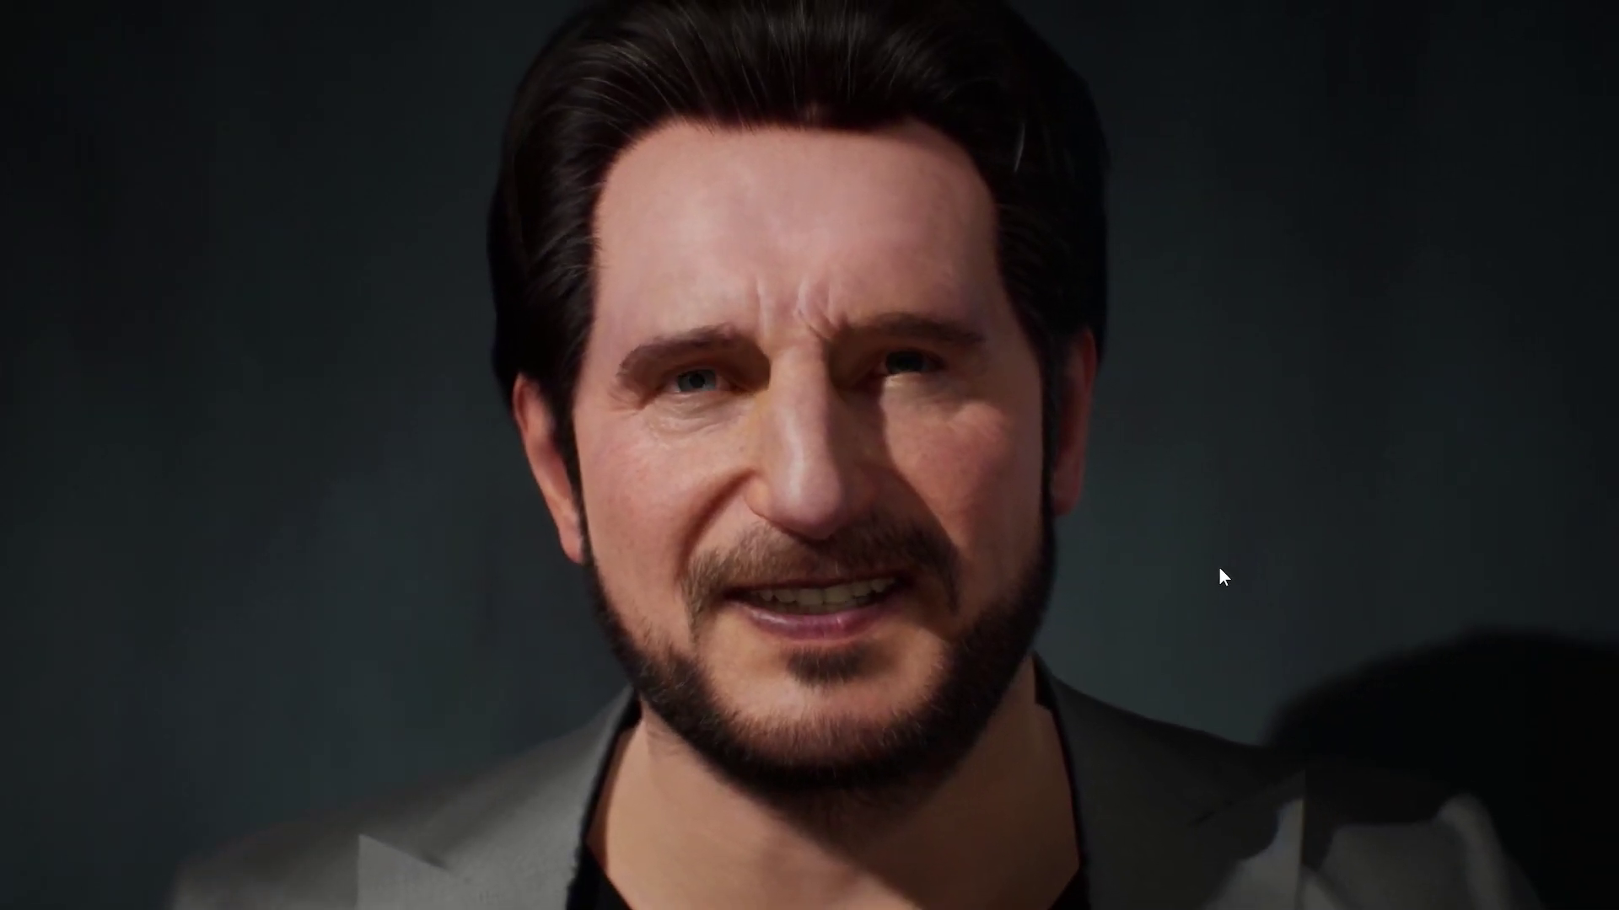
Step: Leave full-screen playback and close the video player
double_click(1296, 463)
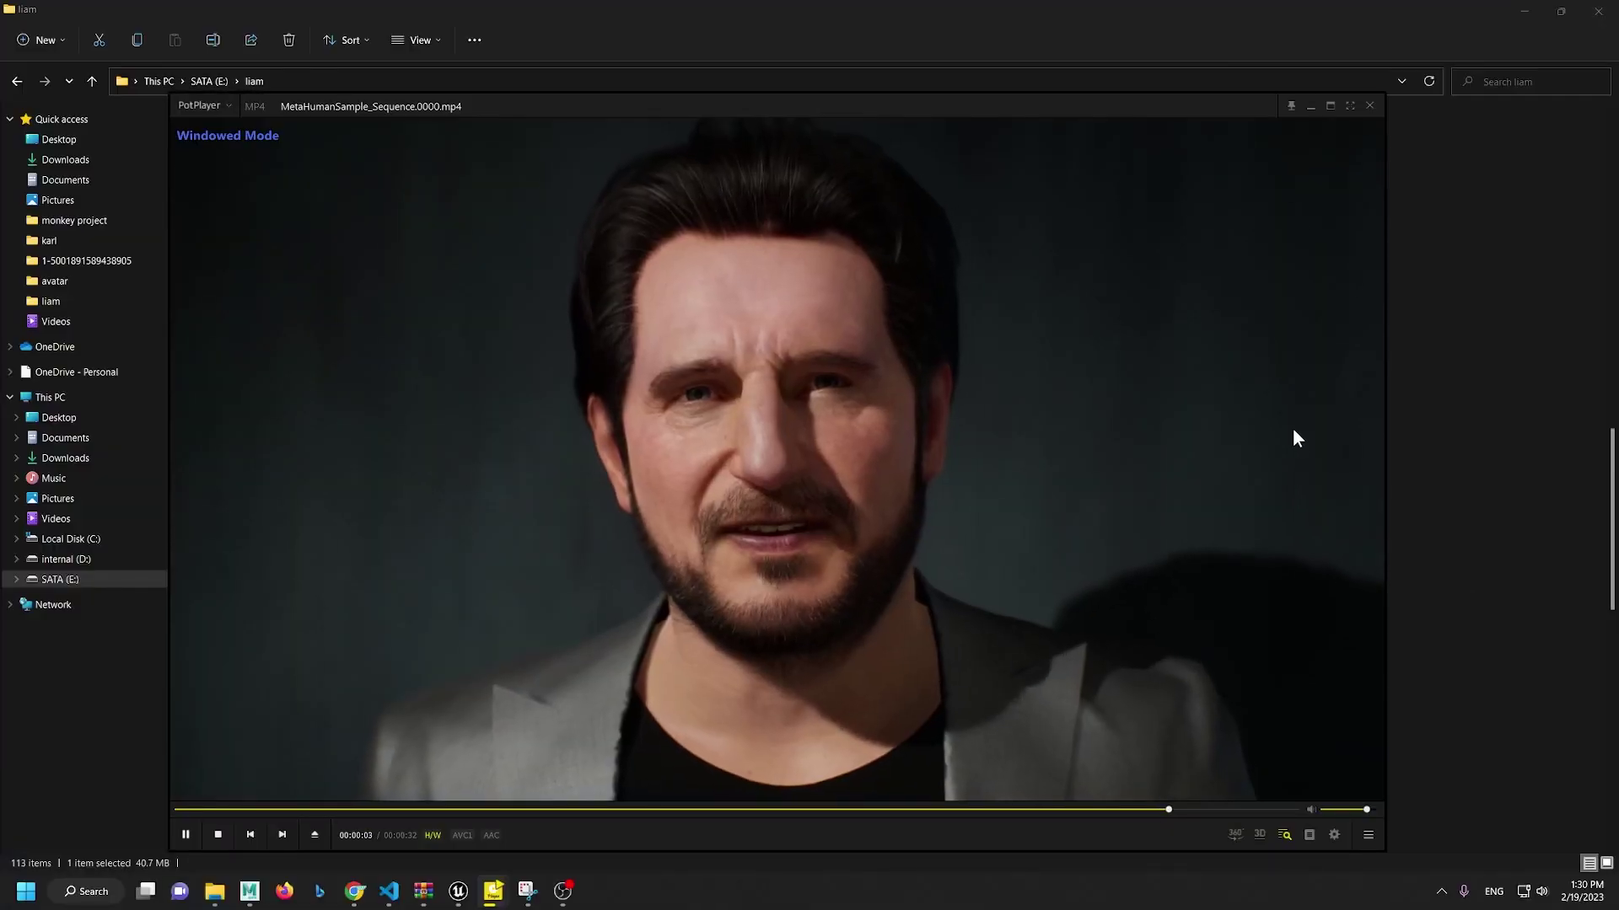
click(1369, 105)
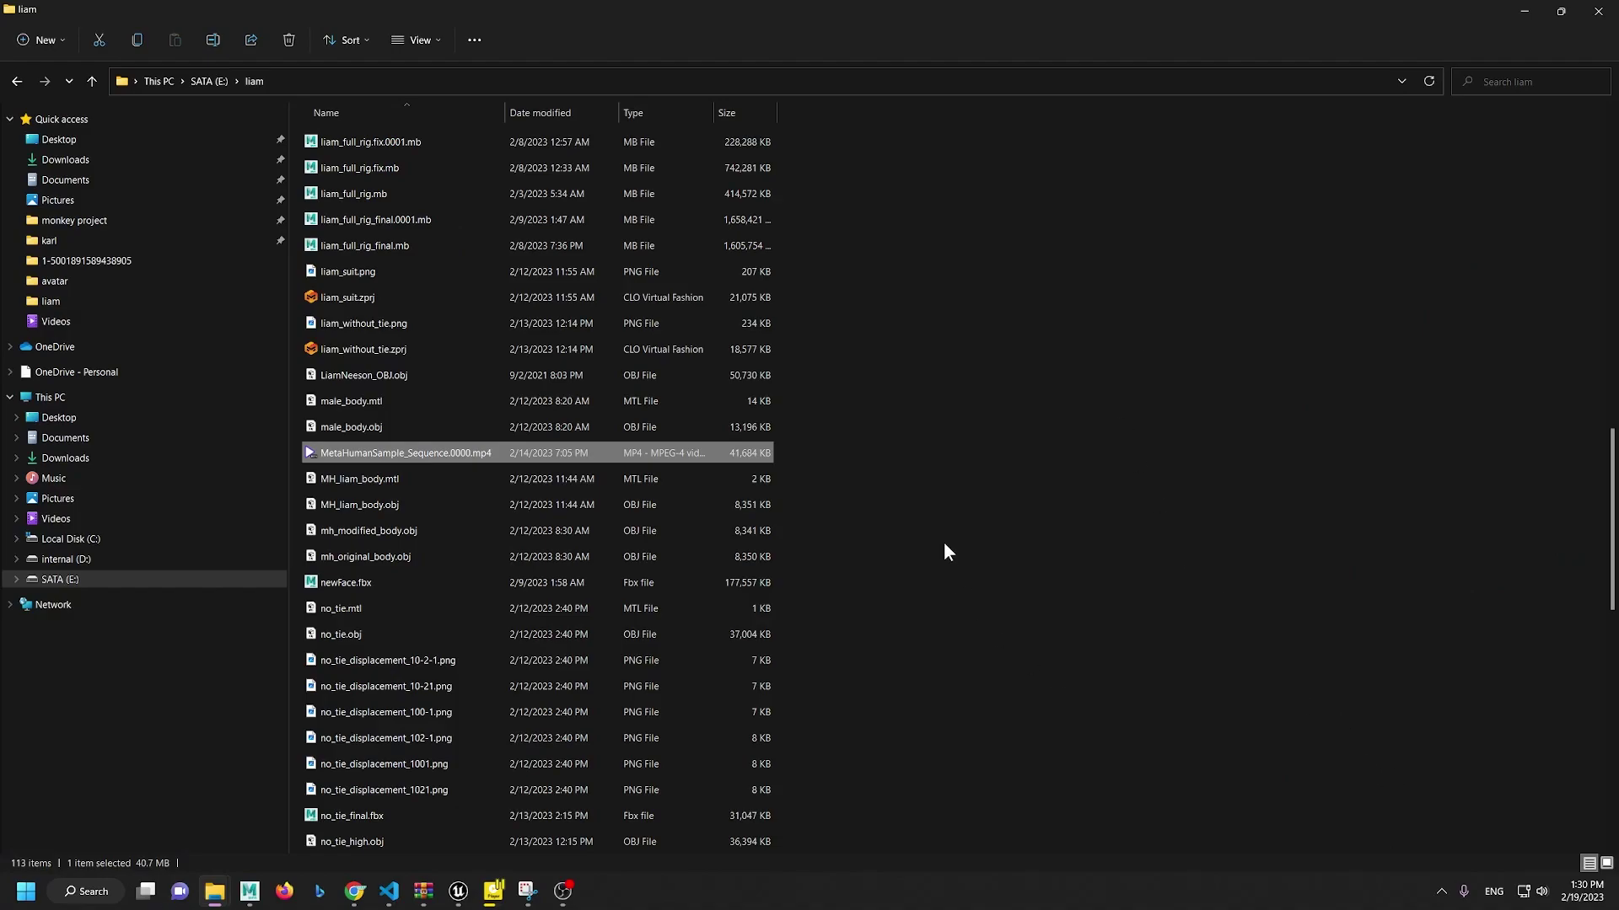
drag(1203, 9, 1094, 7)
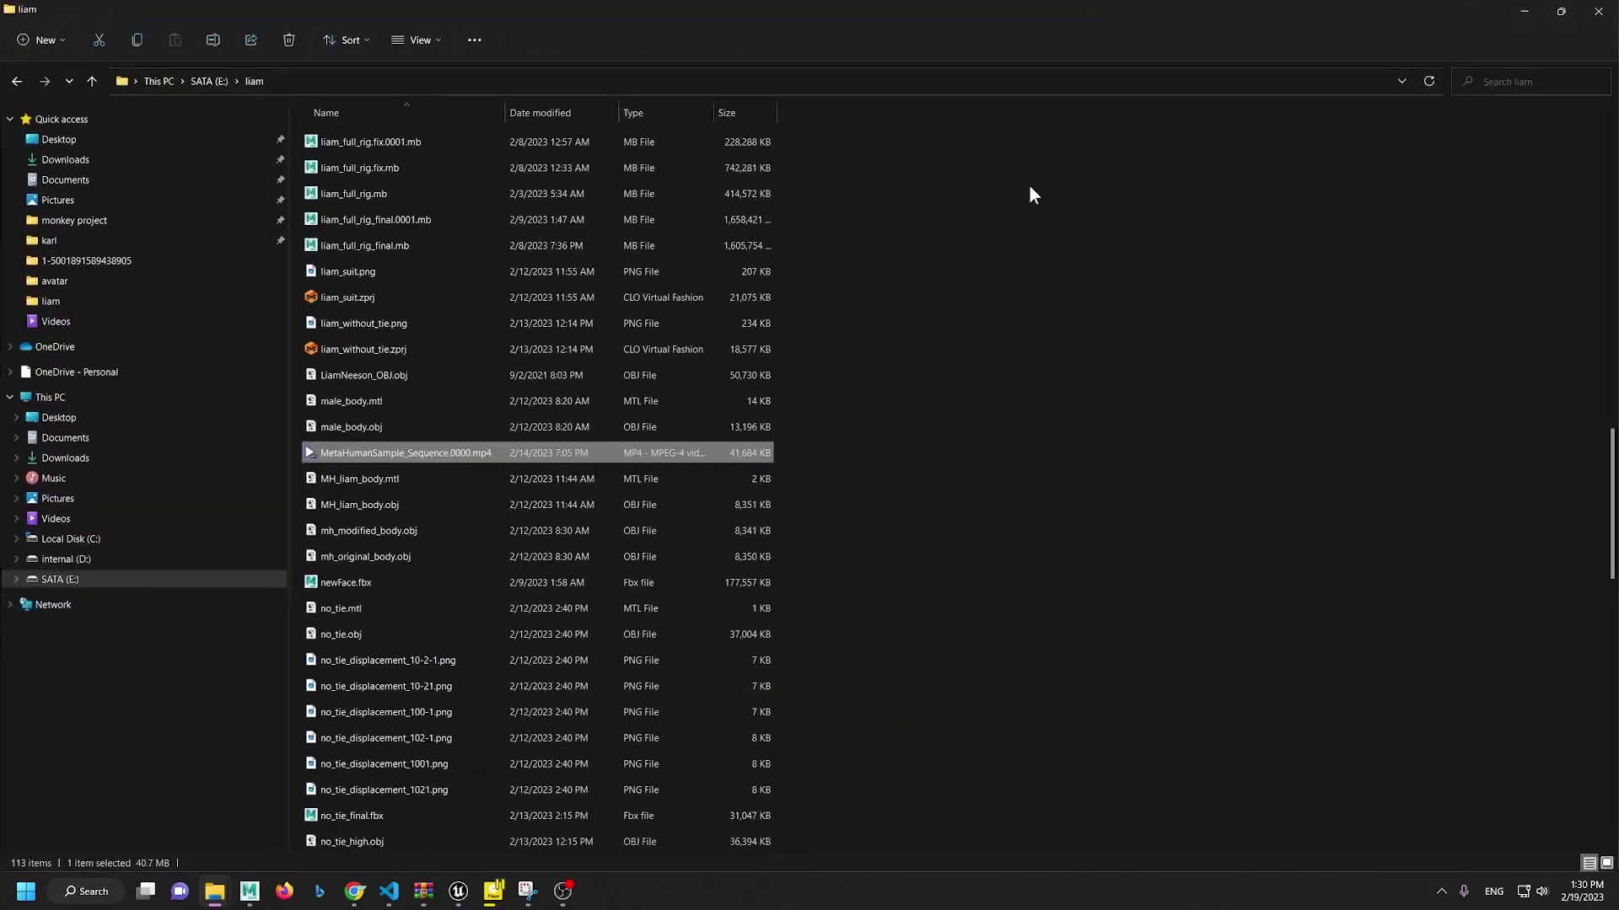
Step: Switch to the liam_full_rig_final.0001.mb scene in Maya, minimize the Shape Editor and view the face from the three-quarter side
mouse_move(472, 907)
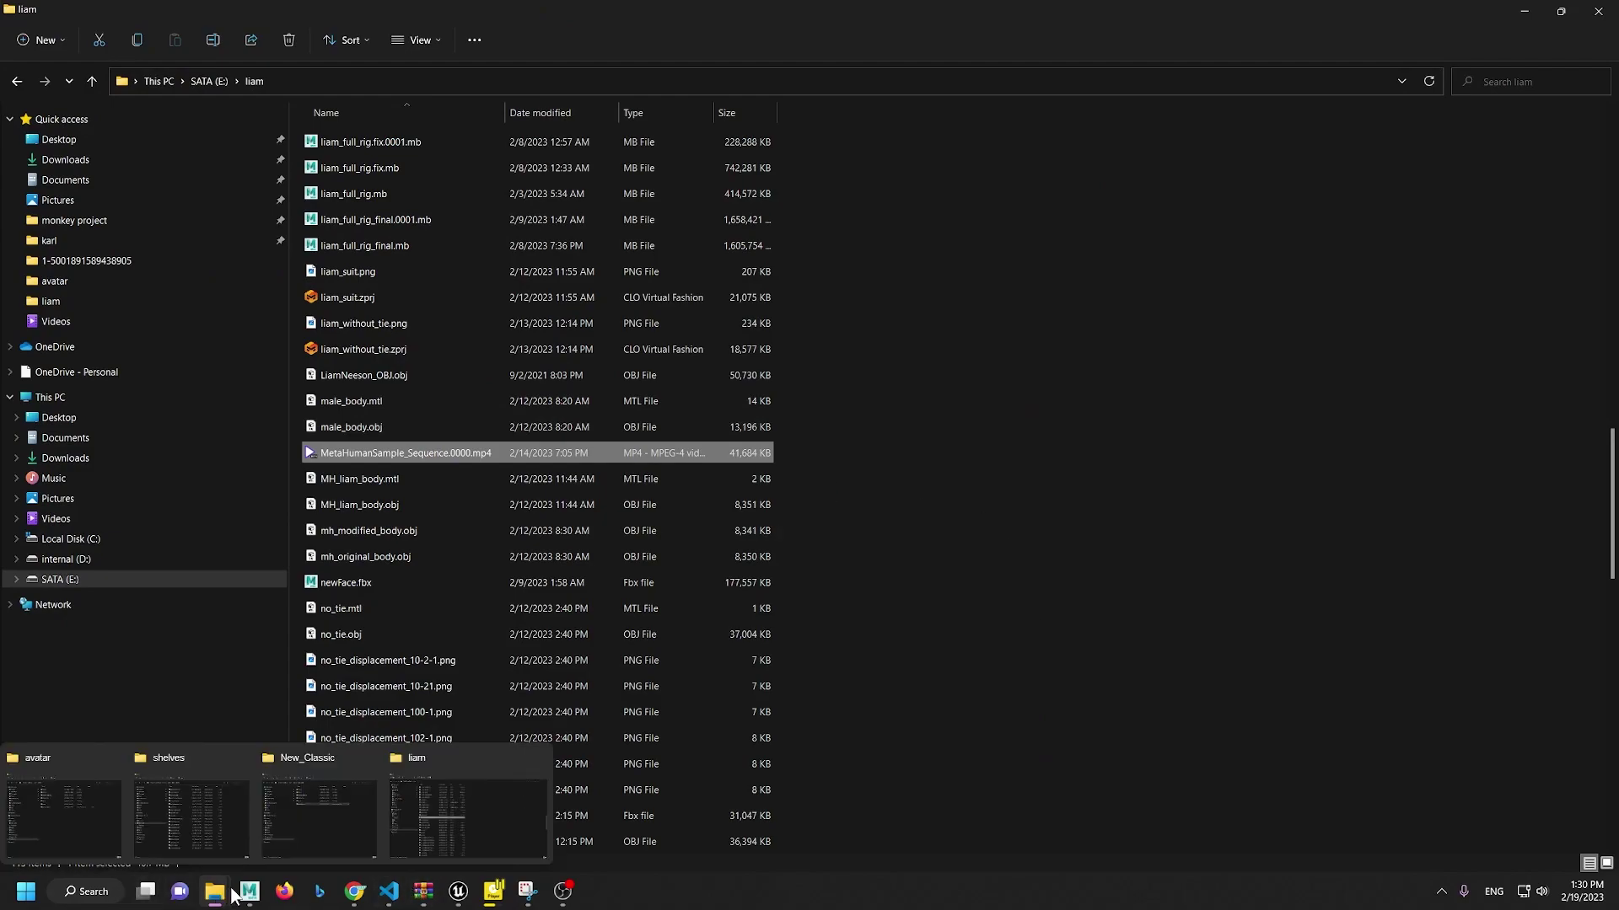
mouse_move(250, 893)
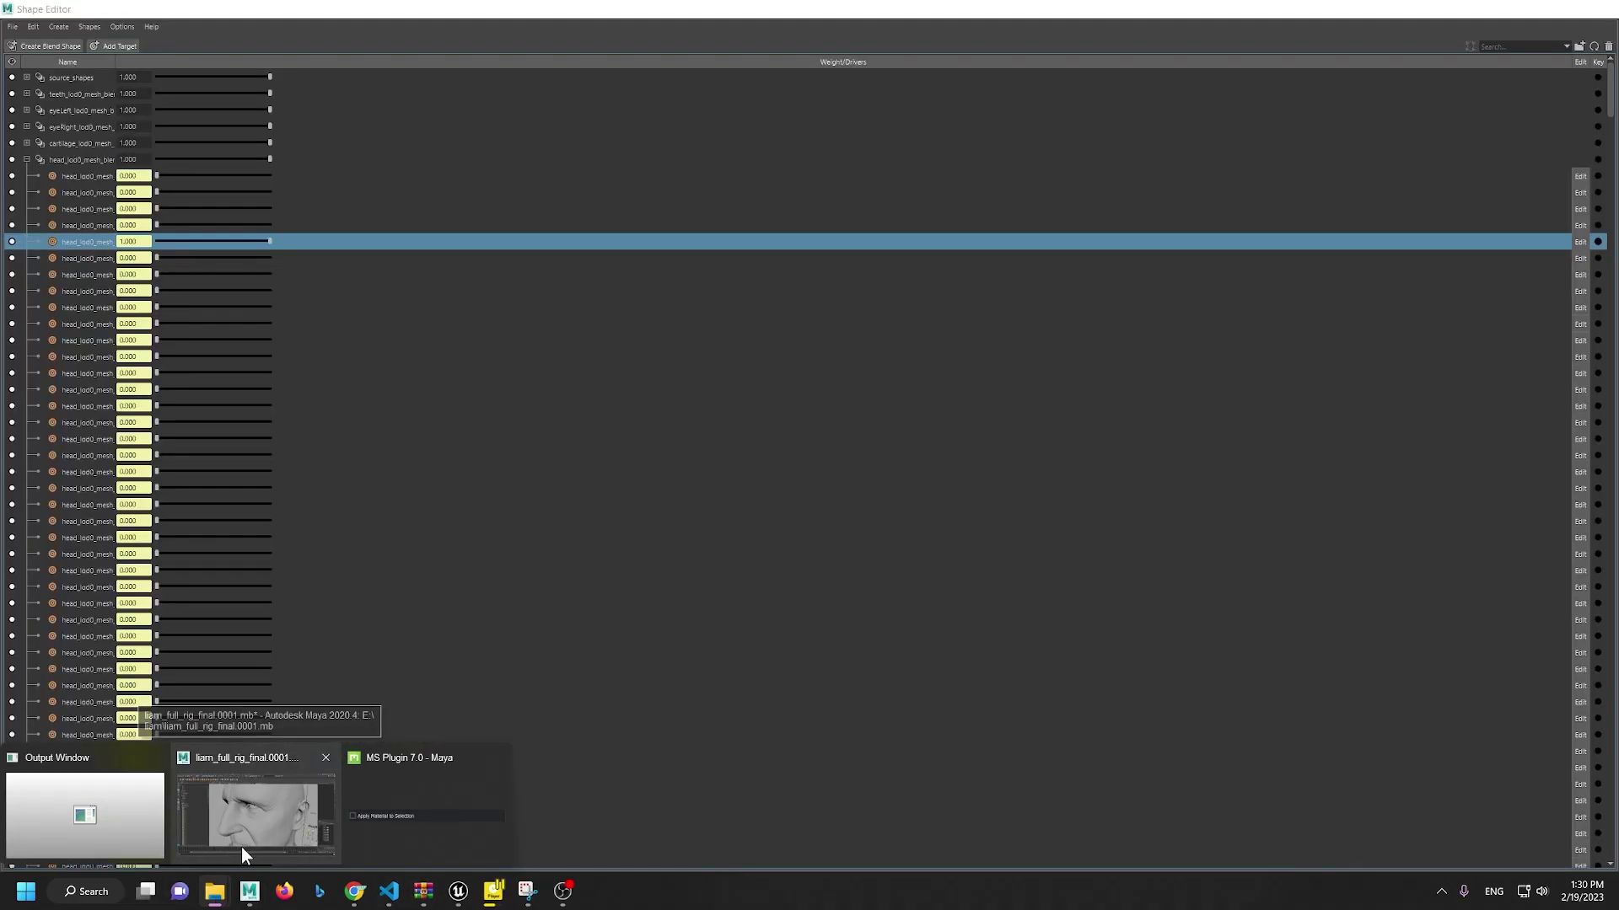
click(238, 846)
click(1266, 126)
drag(1251, 10, 1217, 120)
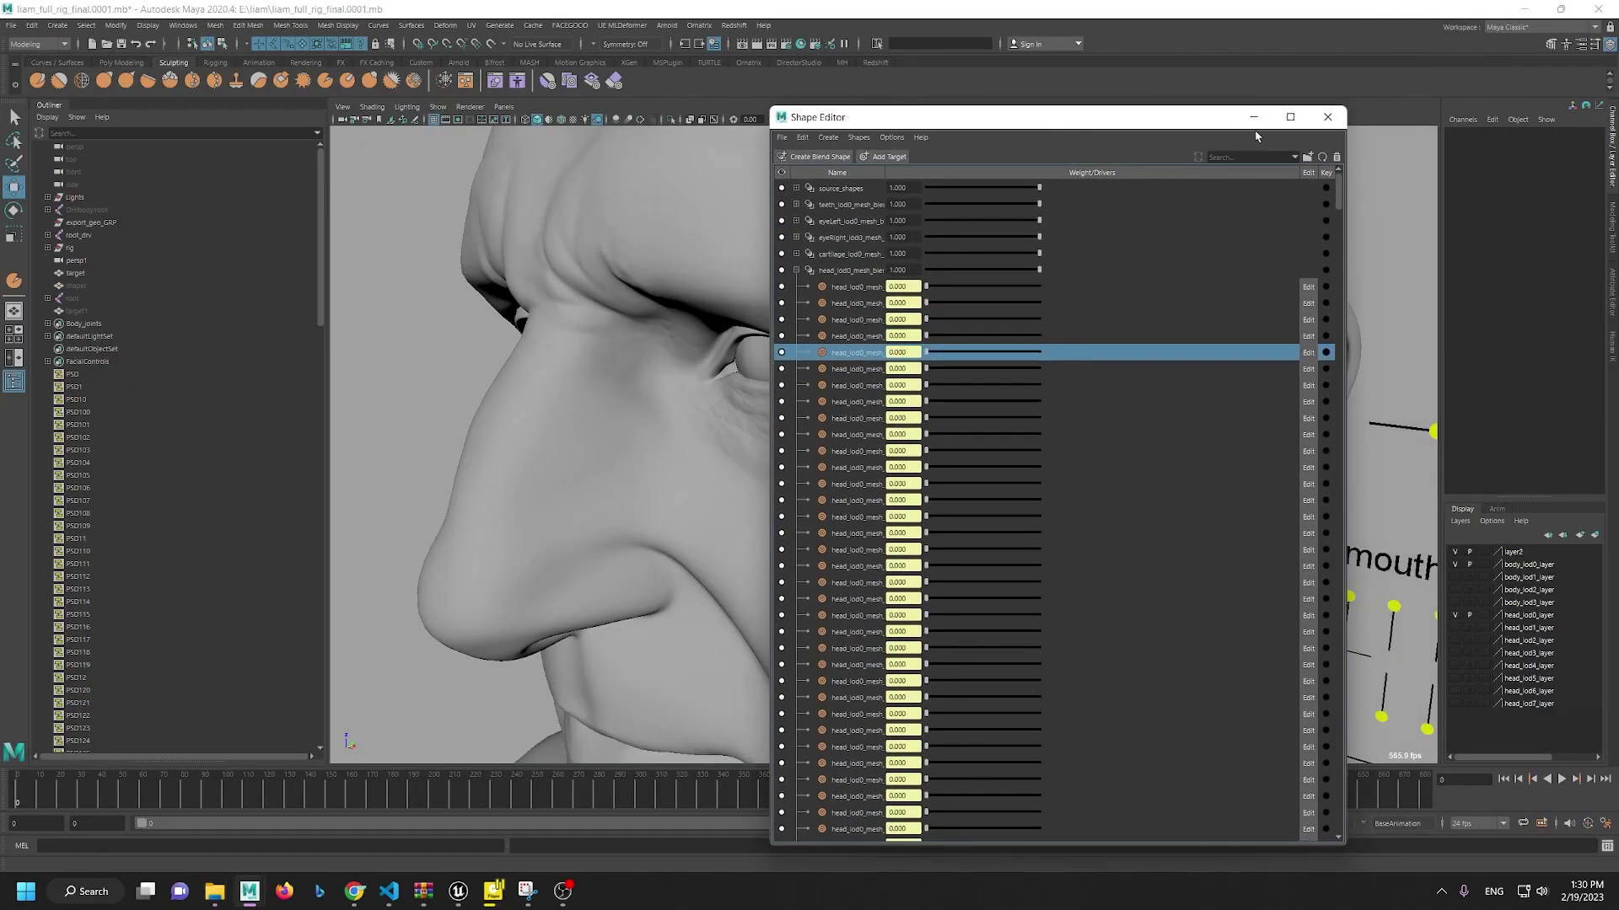
click(1253, 117)
right_click(814, 377)
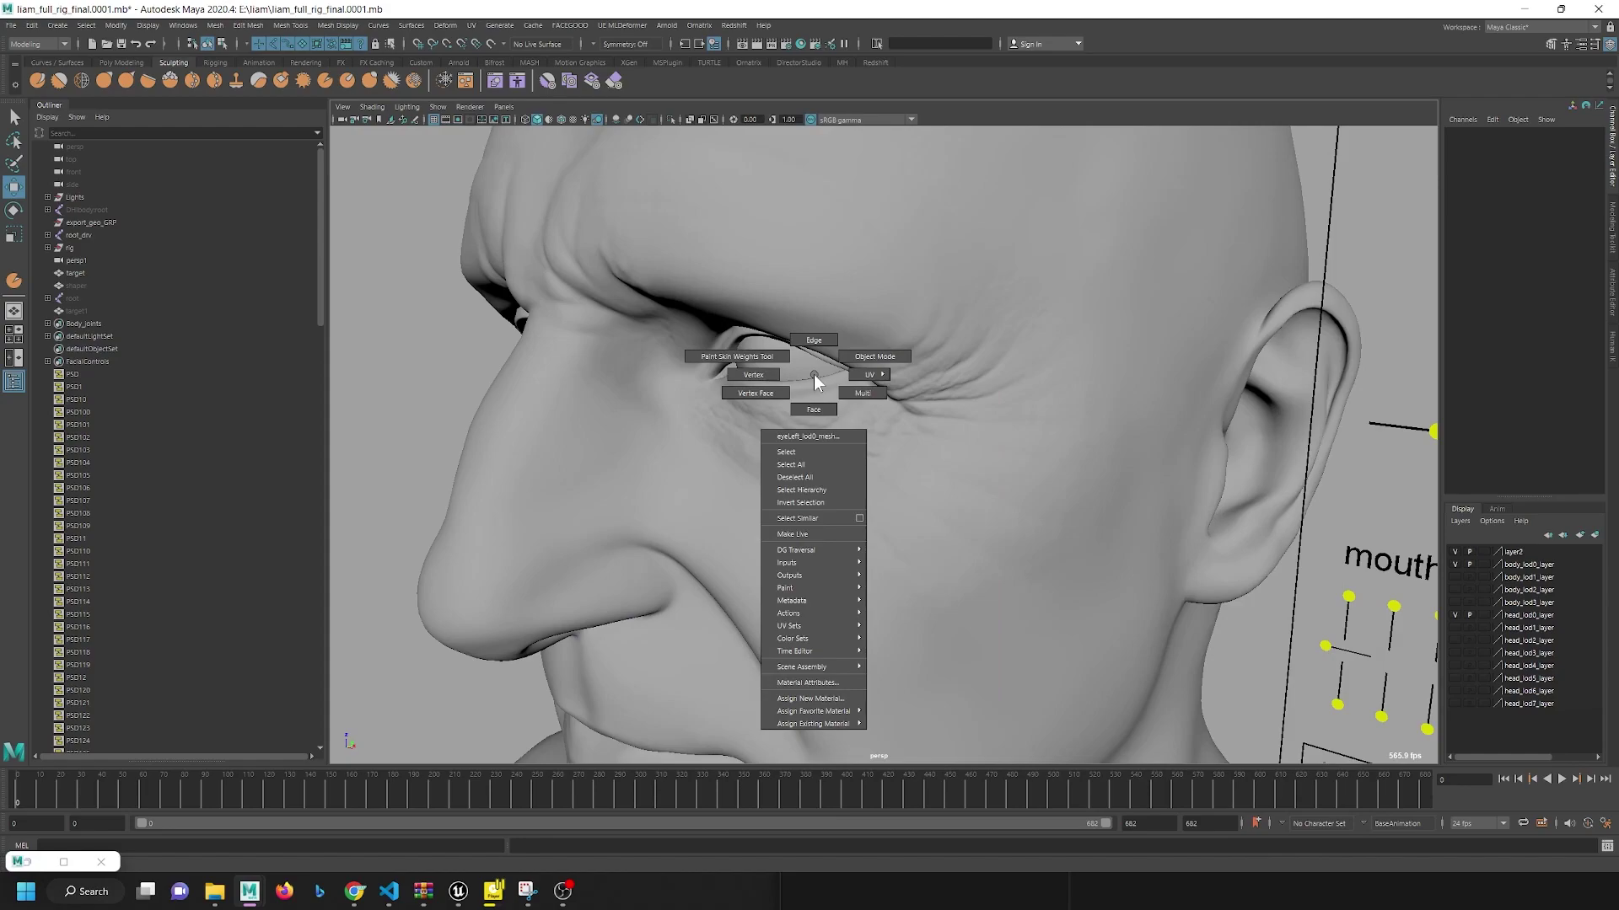
alt+right_drag(797, 373, 743, 436)
alt+drag(744, 437, 806, 447)
alt+middle_drag(807, 446, 848, 356)
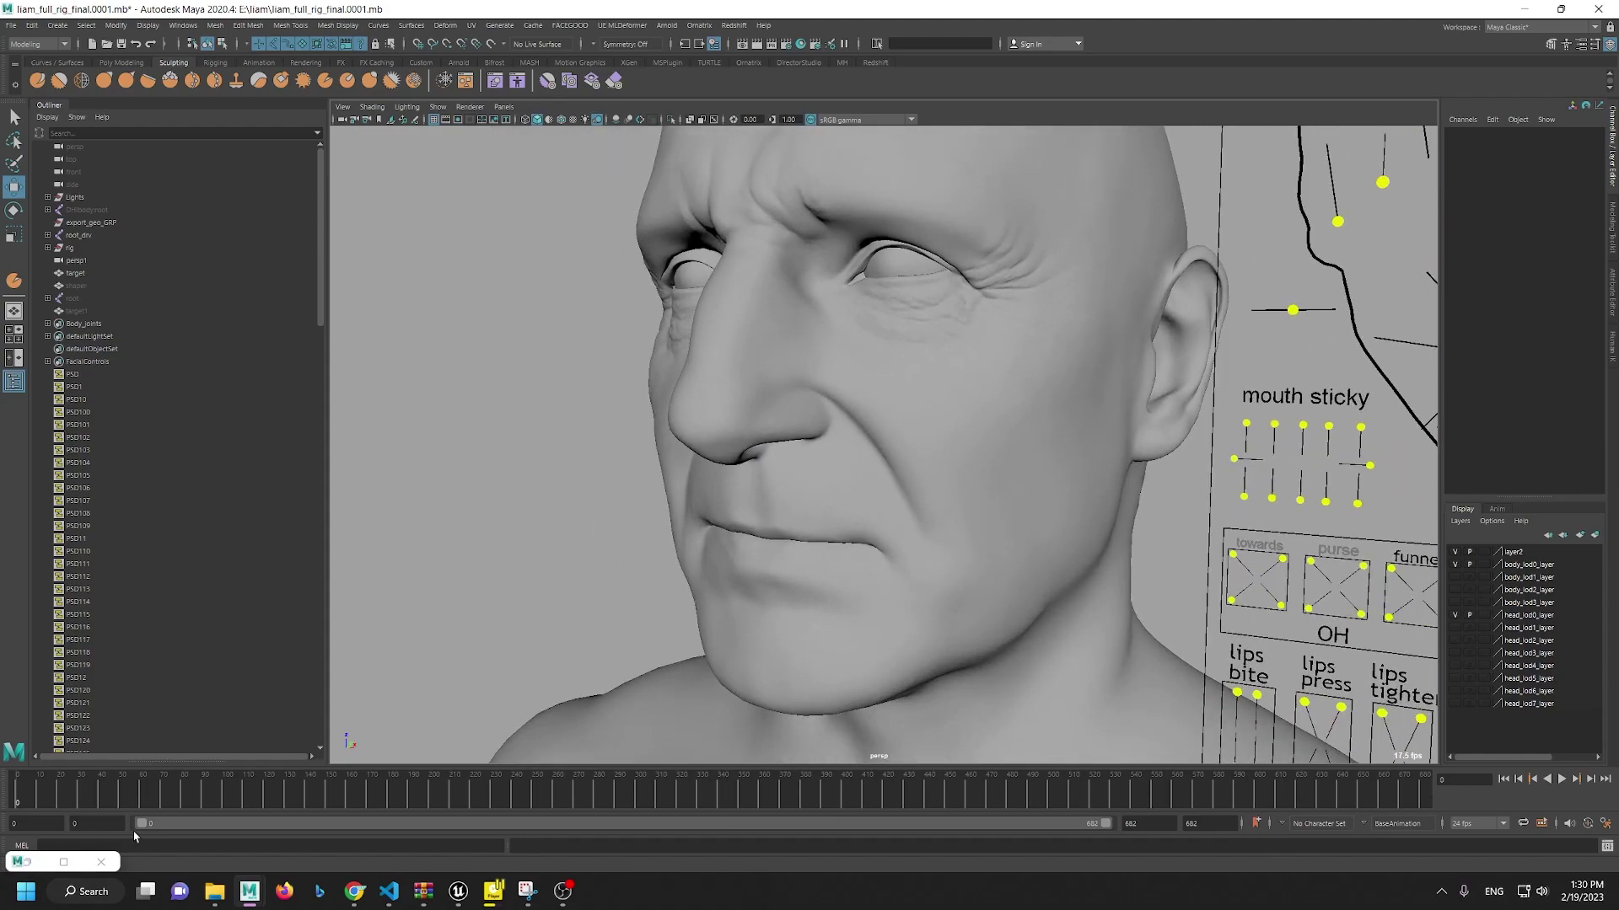
Step: Restore the Shape Editor, look through the head_lod0_mesh blend shape targets and minimize the editor
click(63, 862)
scroll(316, 511, down, 2)
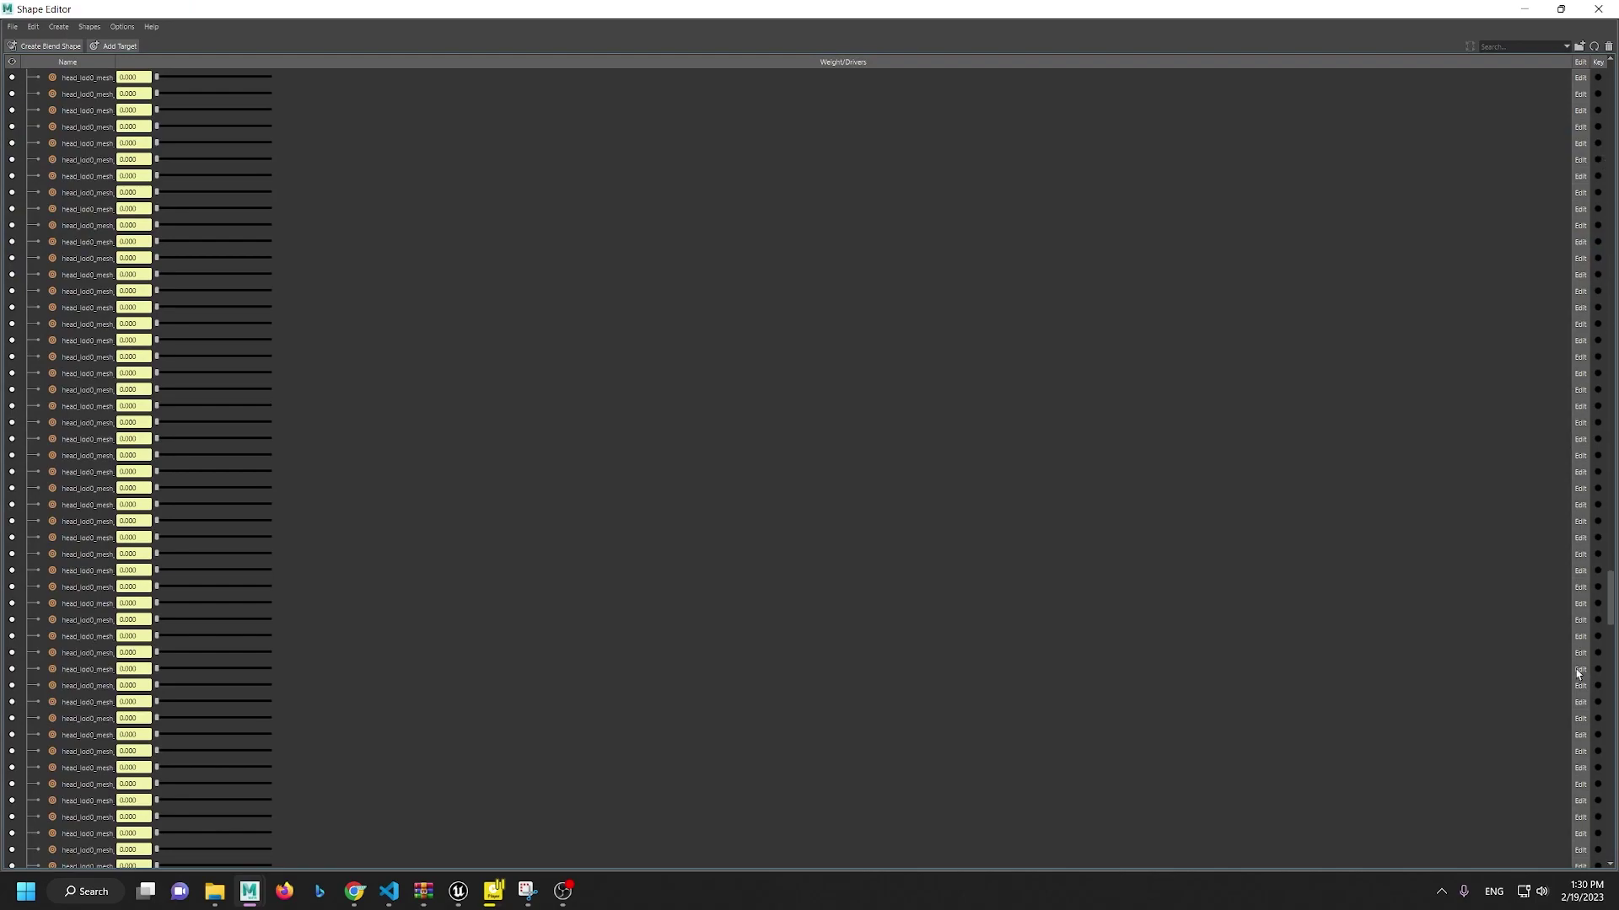
click(1579, 111)
click(1531, 10)
Step: Examine the head from the front and the wrinkles around its right eye in close-up
alt+drag(754, 441, 711, 387)
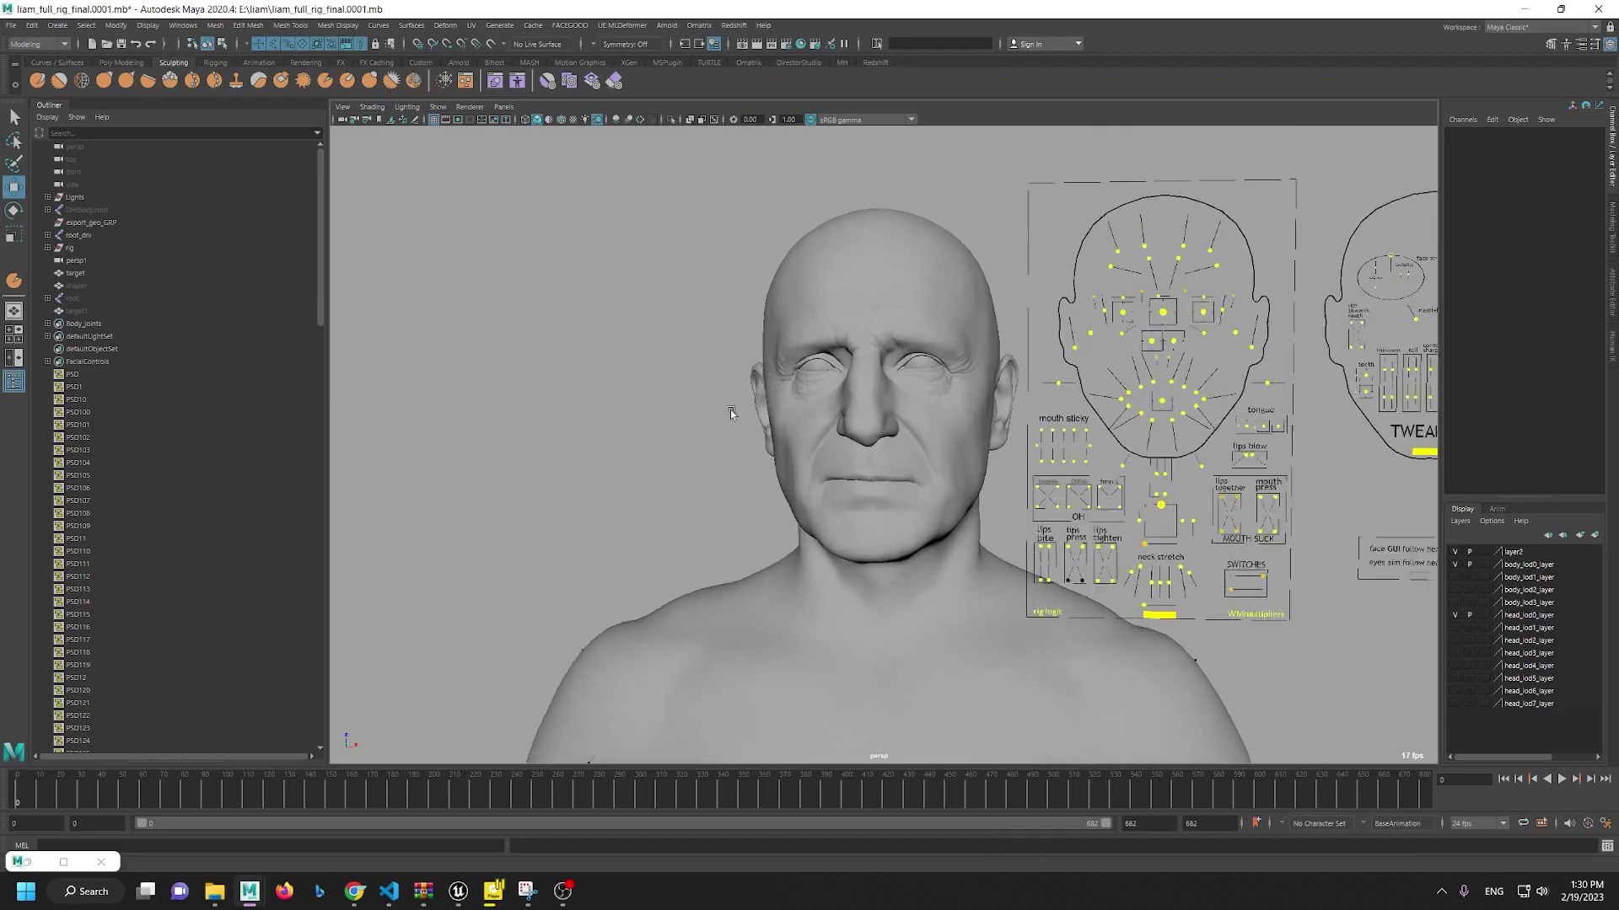
alt+right_drag(711, 387, 936, 705)
alt+drag(628, 313, 607, 318)
alt+middle_drag(969, 325, 971, 503)
alt+right_drag(971, 503, 703, 444)
alt+drag(703, 444, 666, 438)
alt+right_drag(615, 434, 769, 590)
alt+middle_drag(670, 354, 718, 425)
alt+drag(847, 324, 881, 325)
alt+right_drag(744, 349, 789, 480)
alt+drag(513, 413, 554, 397)
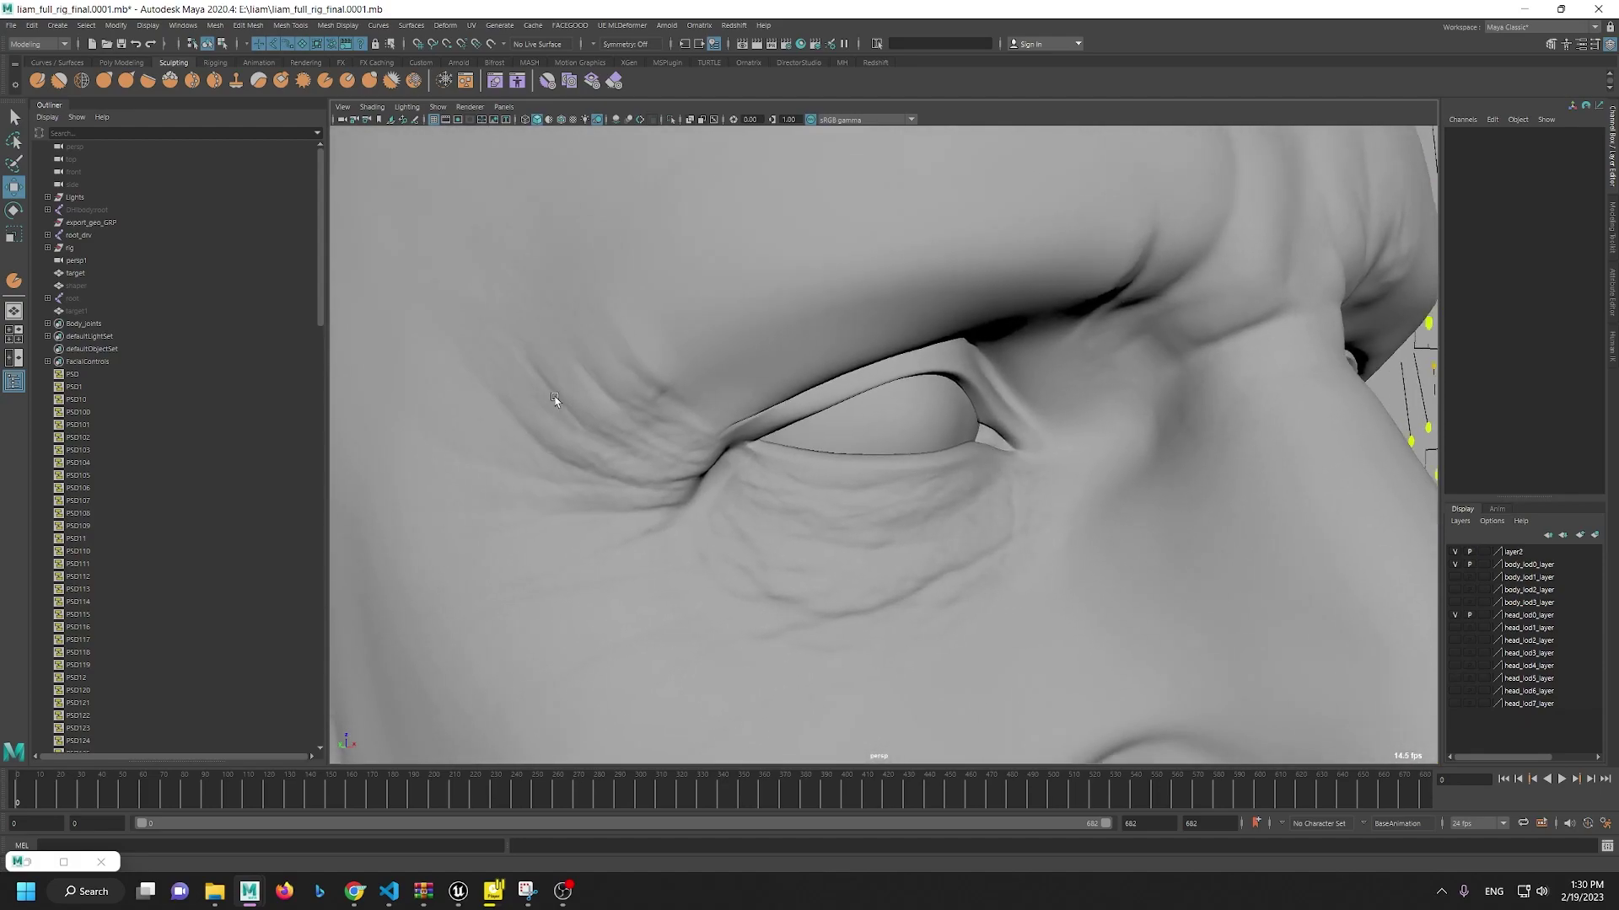
alt+middle_drag(718, 367, 716, 419)
Step: Examine the forehead, nose, mouth and chin from three-quarter, side and front views beside the facial control board
alt+drag(1103, 409, 1062, 365)
alt+right_drag(983, 396, 955, 289)
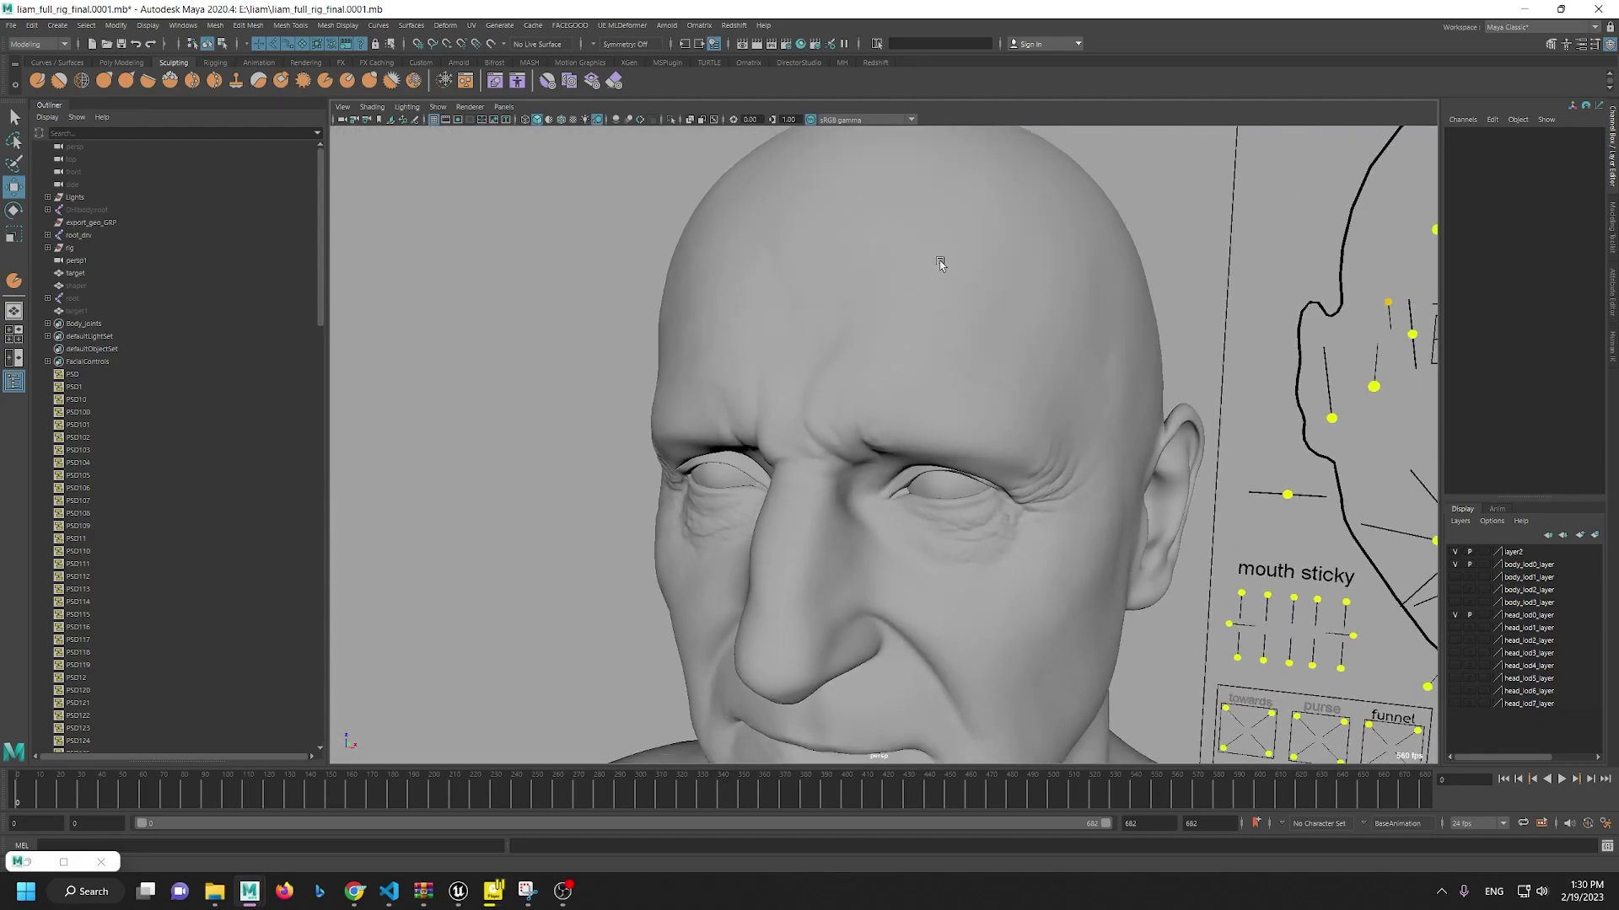
alt+drag(924, 462, 877, 446)
alt+right_drag(903, 446, 1034, 627)
alt+drag(874, 591, 801, 563)
alt+middle_drag(679, 576, 721, 284)
alt+right_drag(954, 453, 831, 441)
alt+middle_drag(662, 628, 636, 589)
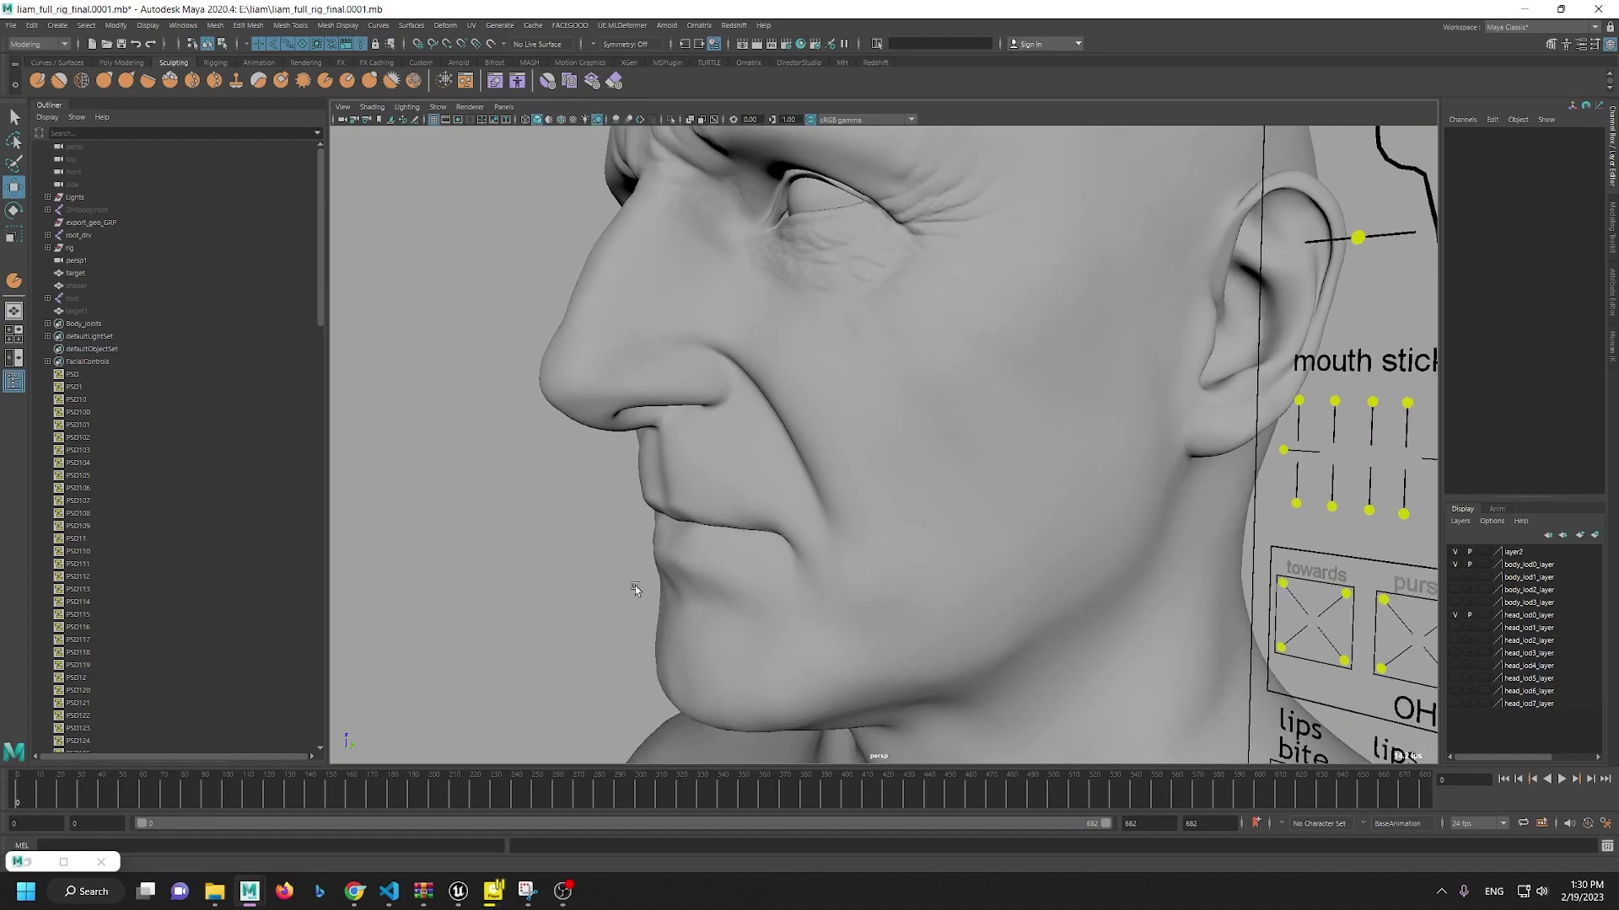
alt+drag(635, 587, 843, 548)
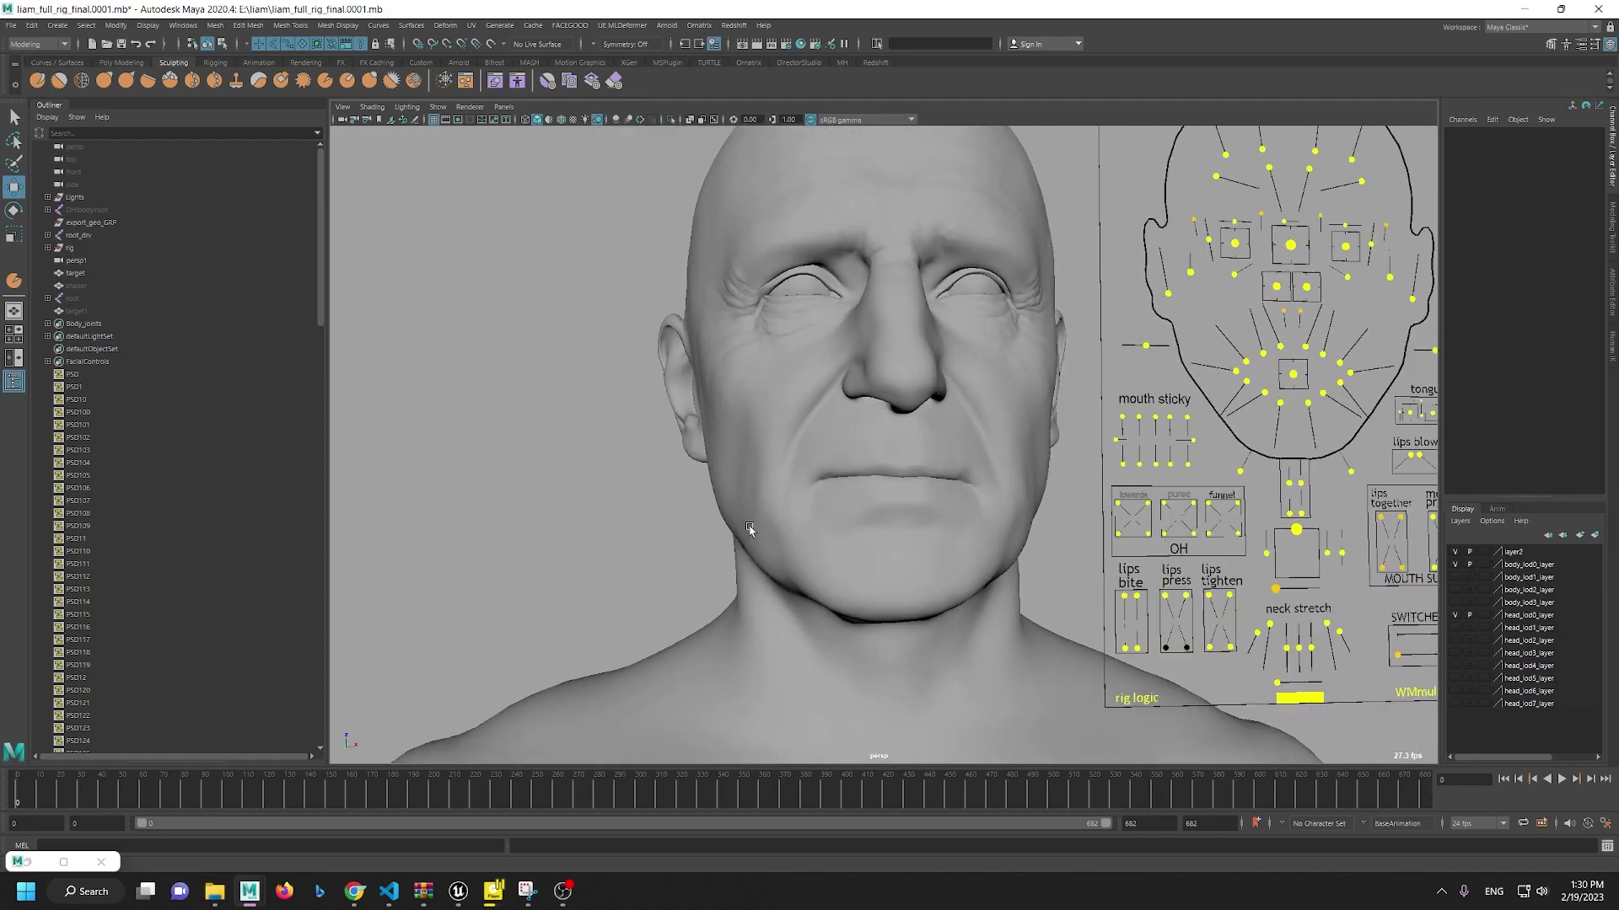
alt+right_drag(1197, 388, 1136, 344)
alt+right_drag(1010, 420, 1104, 430)
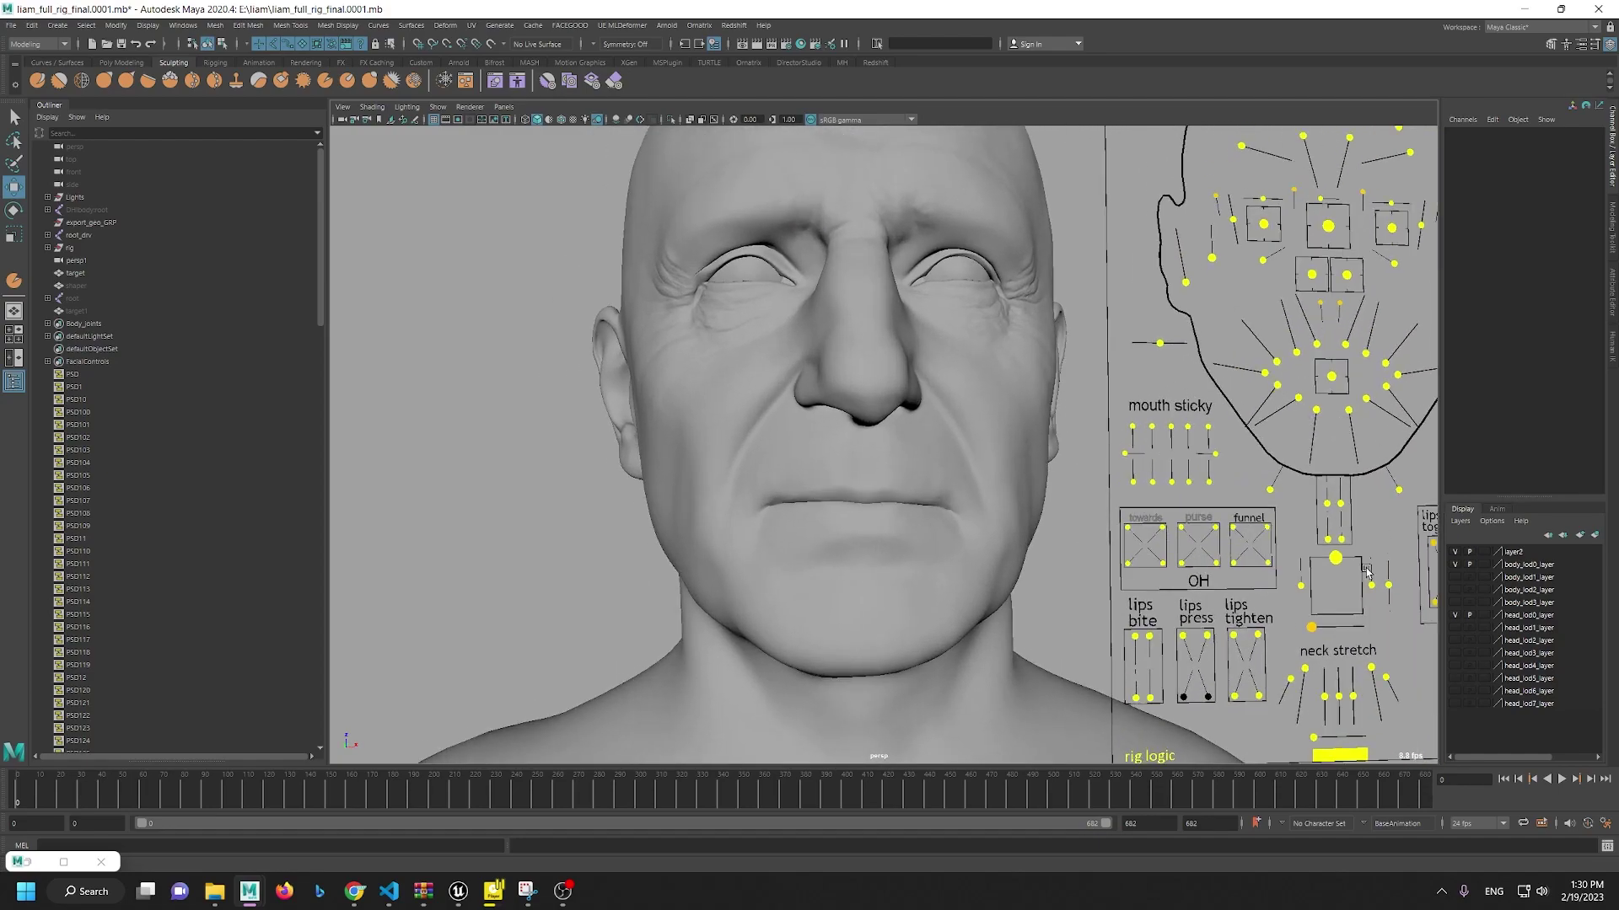
Step: Test the right and left mouth dimple controls by pulling each one outward from its neutral position
click(1264, 373)
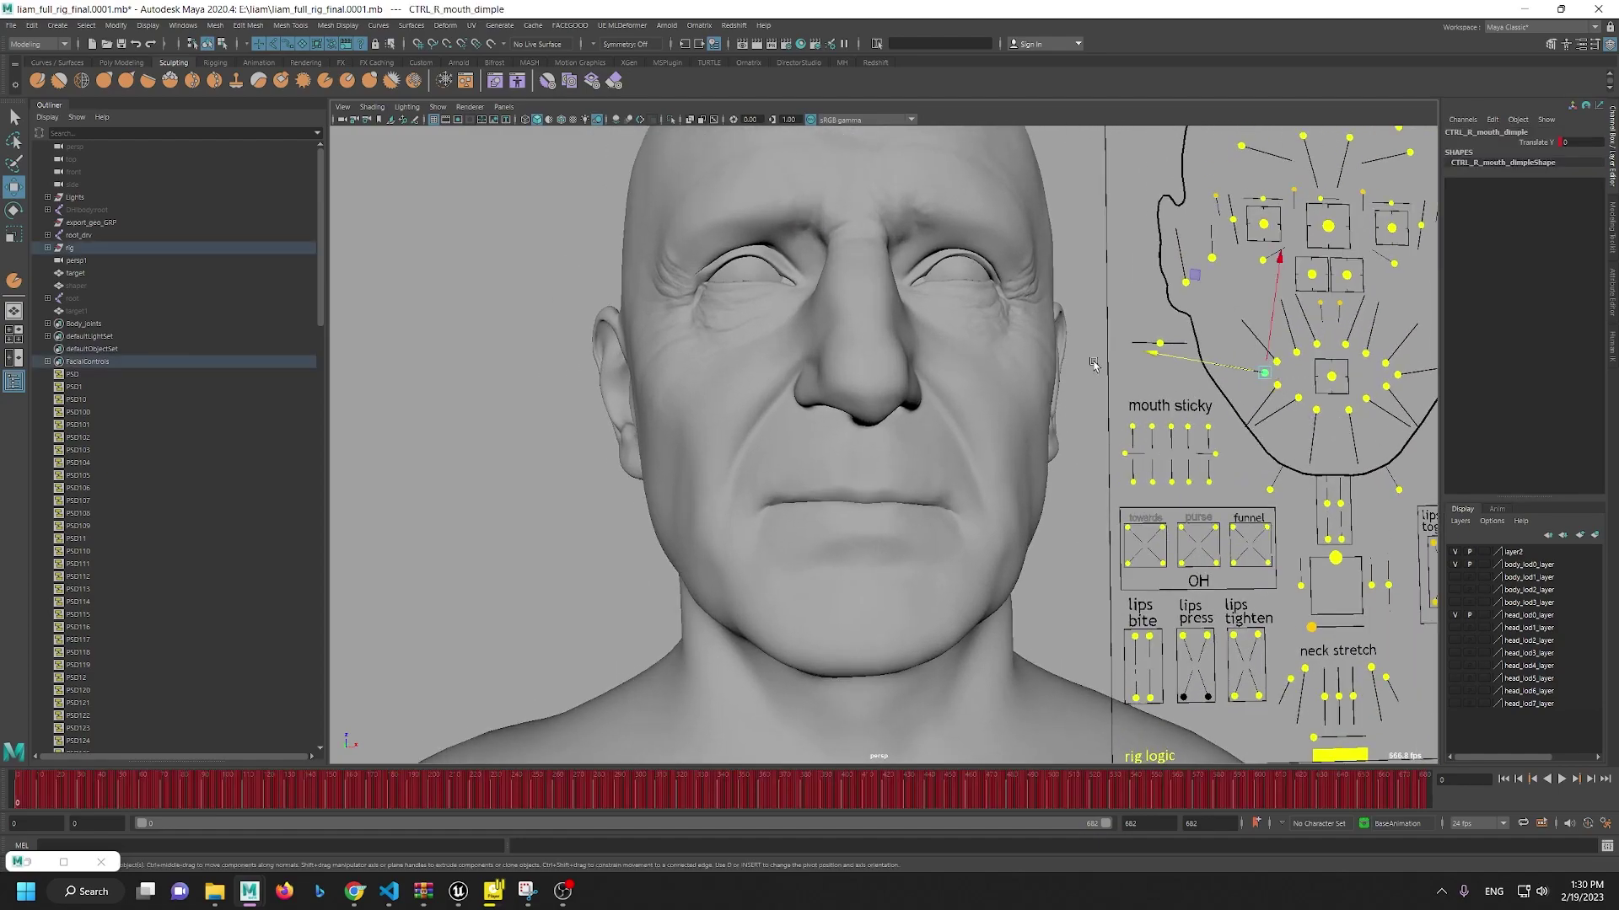
drag(1164, 356, 1321, 394)
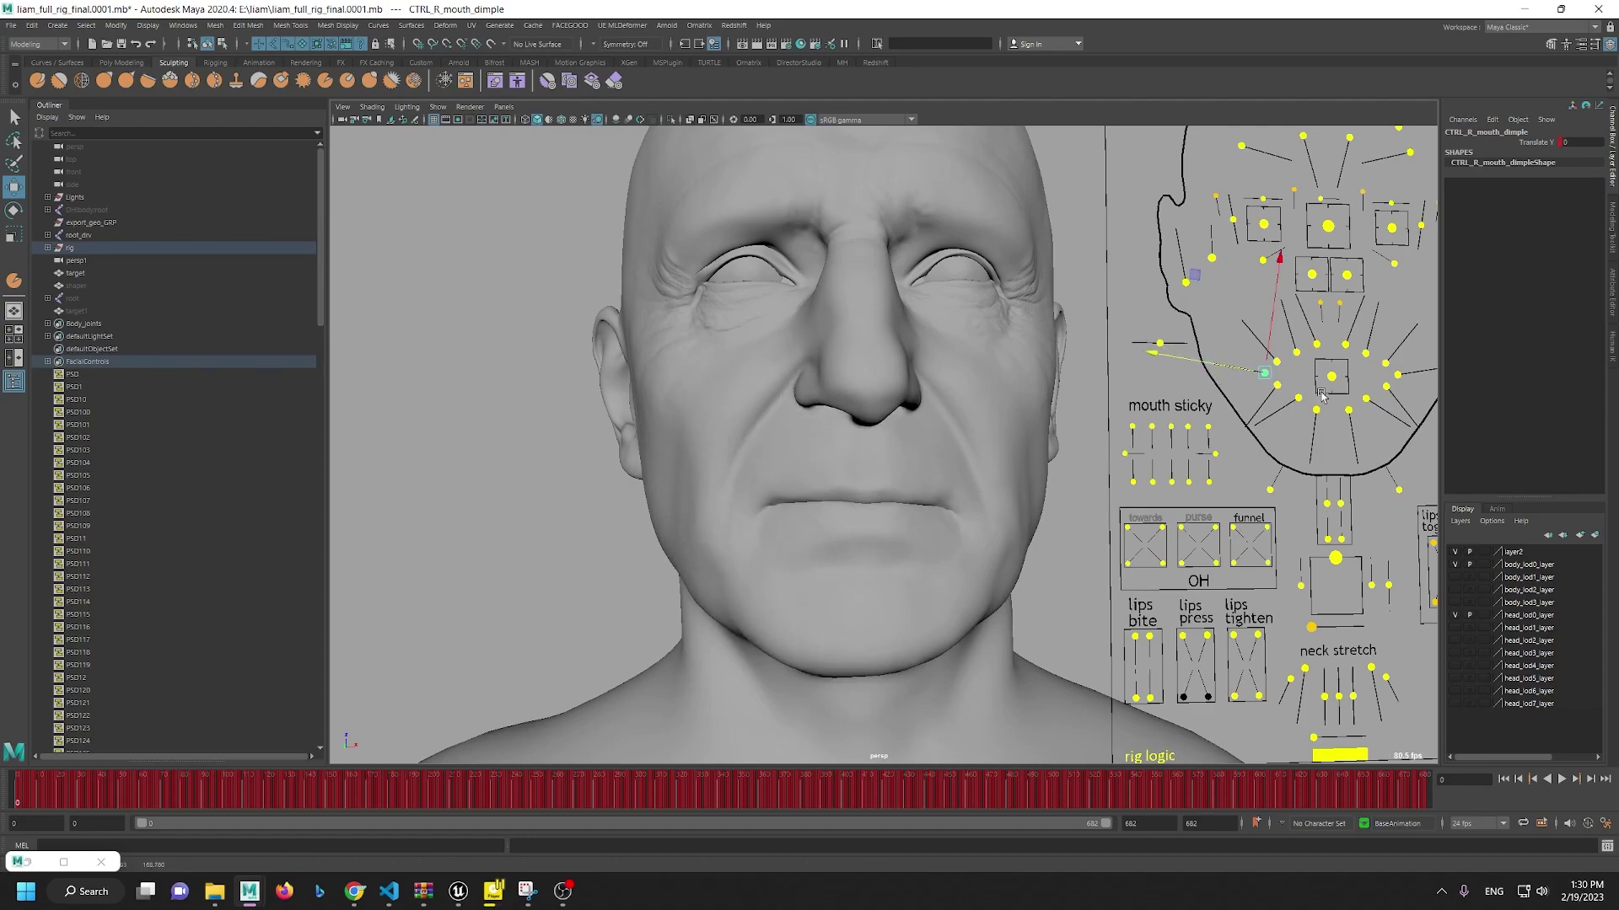
click(1276, 361)
drag(1251, 332, 1263, 376)
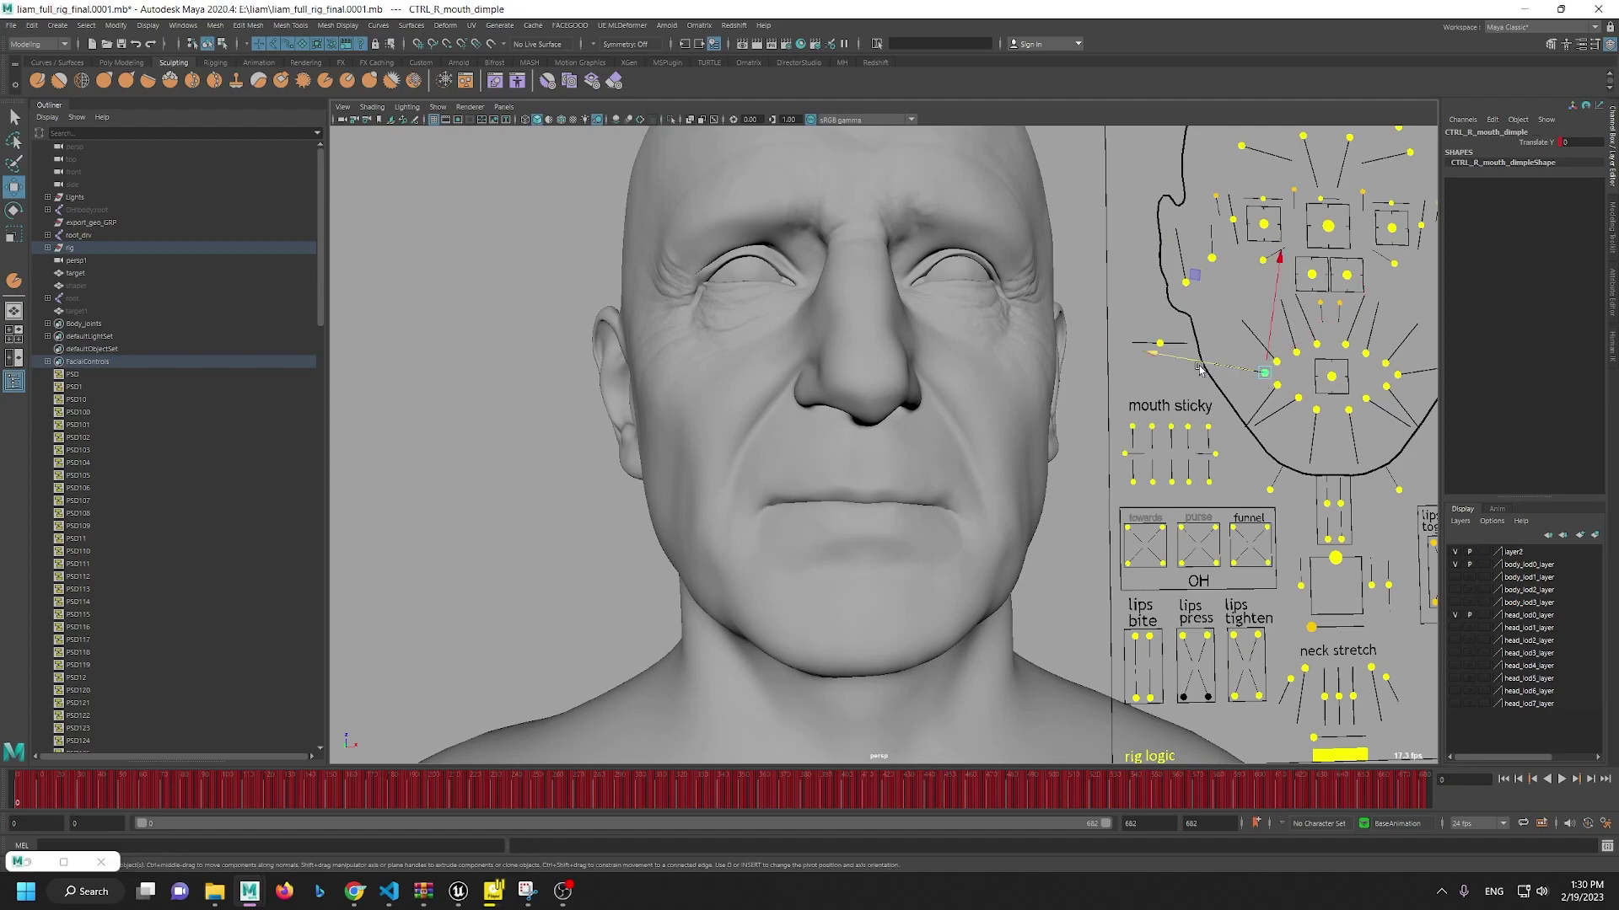
middle_drag(1202, 369, 1026, 333)
drag(1390, 370, 1409, 370)
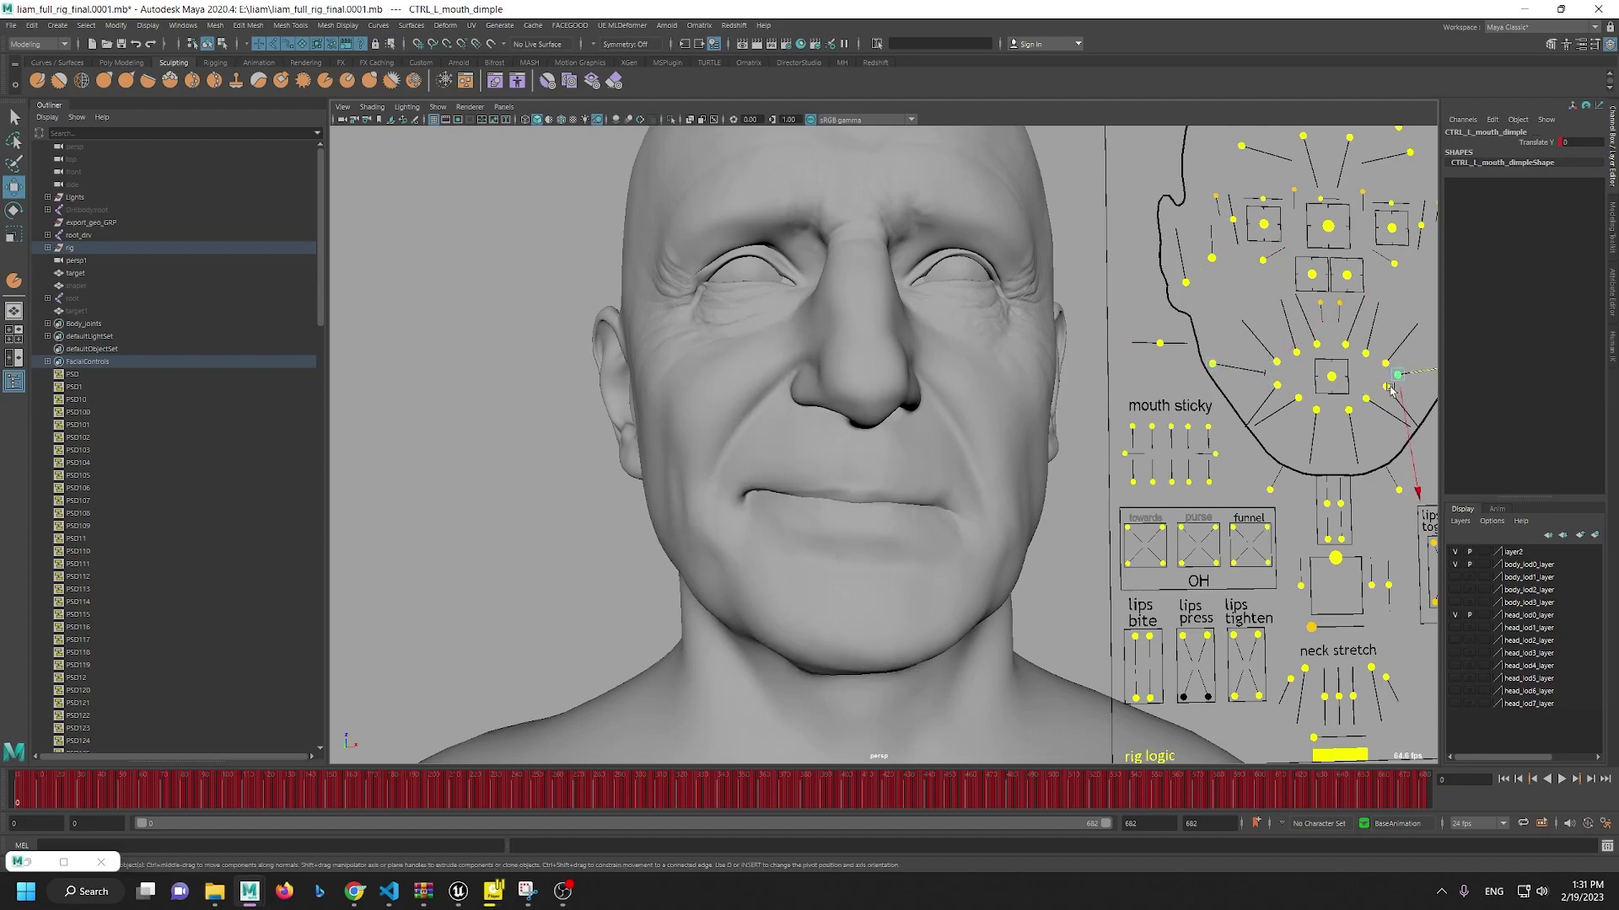
middle_drag(1428, 380, 1511, 359)
Step: Test the right sharp mouth corner pull control from a three-quarter view and return it to neutral
alt+drag(807, 501, 1083, 416)
alt+drag(1082, 416, 1012, 449)
alt+drag(1392, 347, 1171, 293)
click(1204, 392)
click(1201, 382)
alt+drag(761, 328, 731, 372)
drag(1174, 216, 1219, 350)
alt+middle_drag(1148, 505, 1183, 688)
scroll(1188, 573, up, 2)
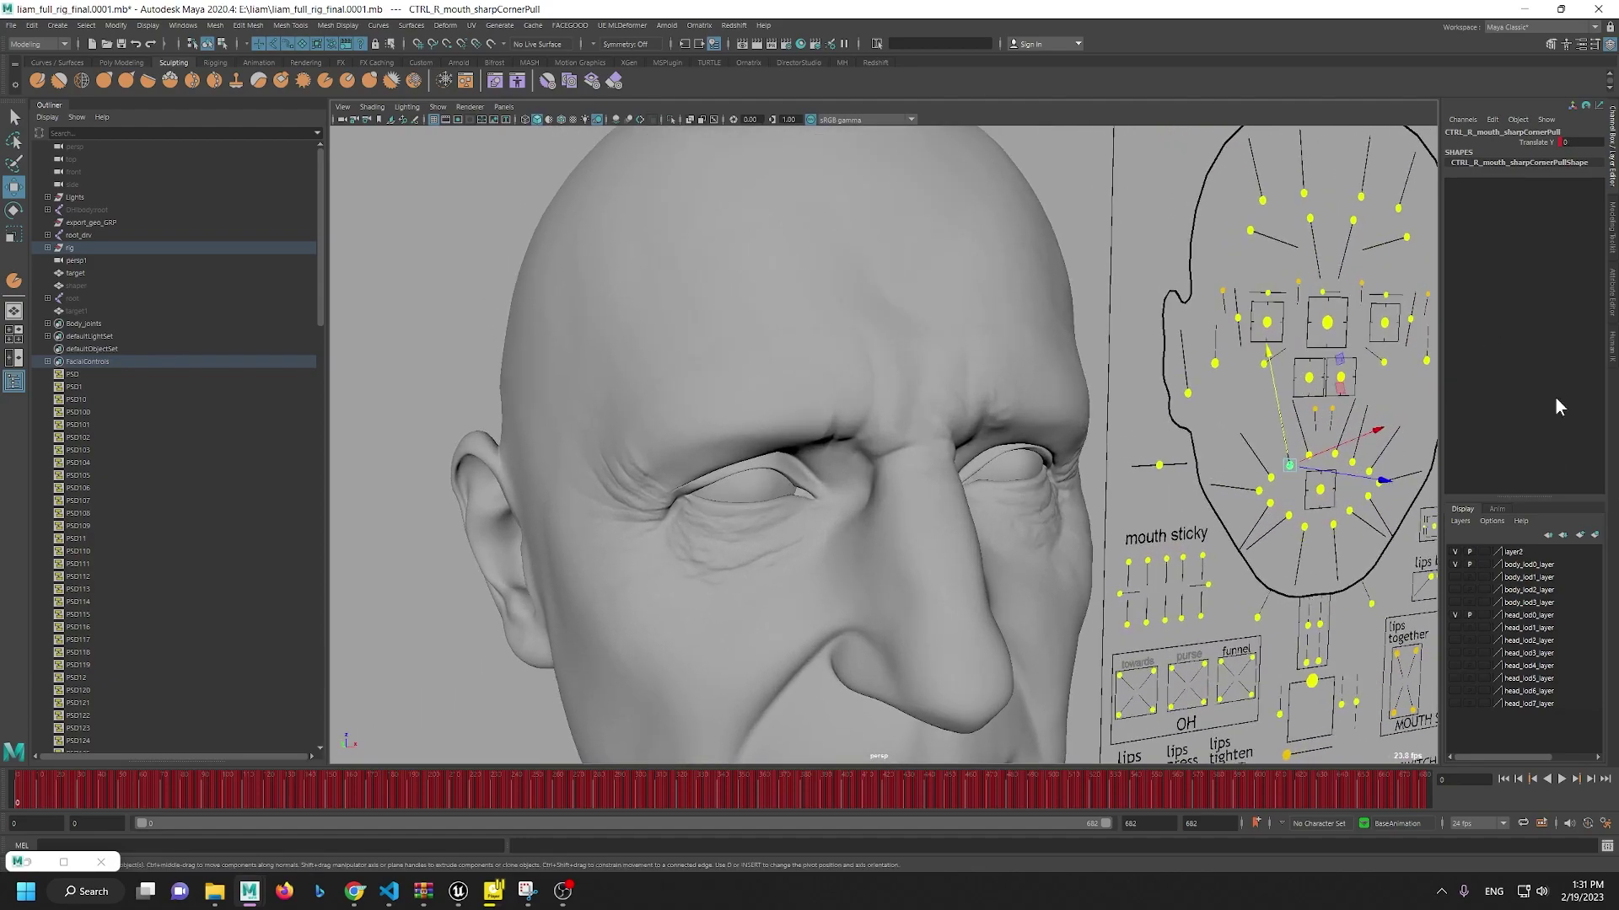
Step: Test the left and right inner brow raise controls together, undoing the first move and raising them again to wrinkle the forehead
alt+drag(899, 477, 911, 469)
alt+middle_drag(971, 387, 966, 406)
alt+drag(1341, 299, 1269, 240)
click(1292, 256)
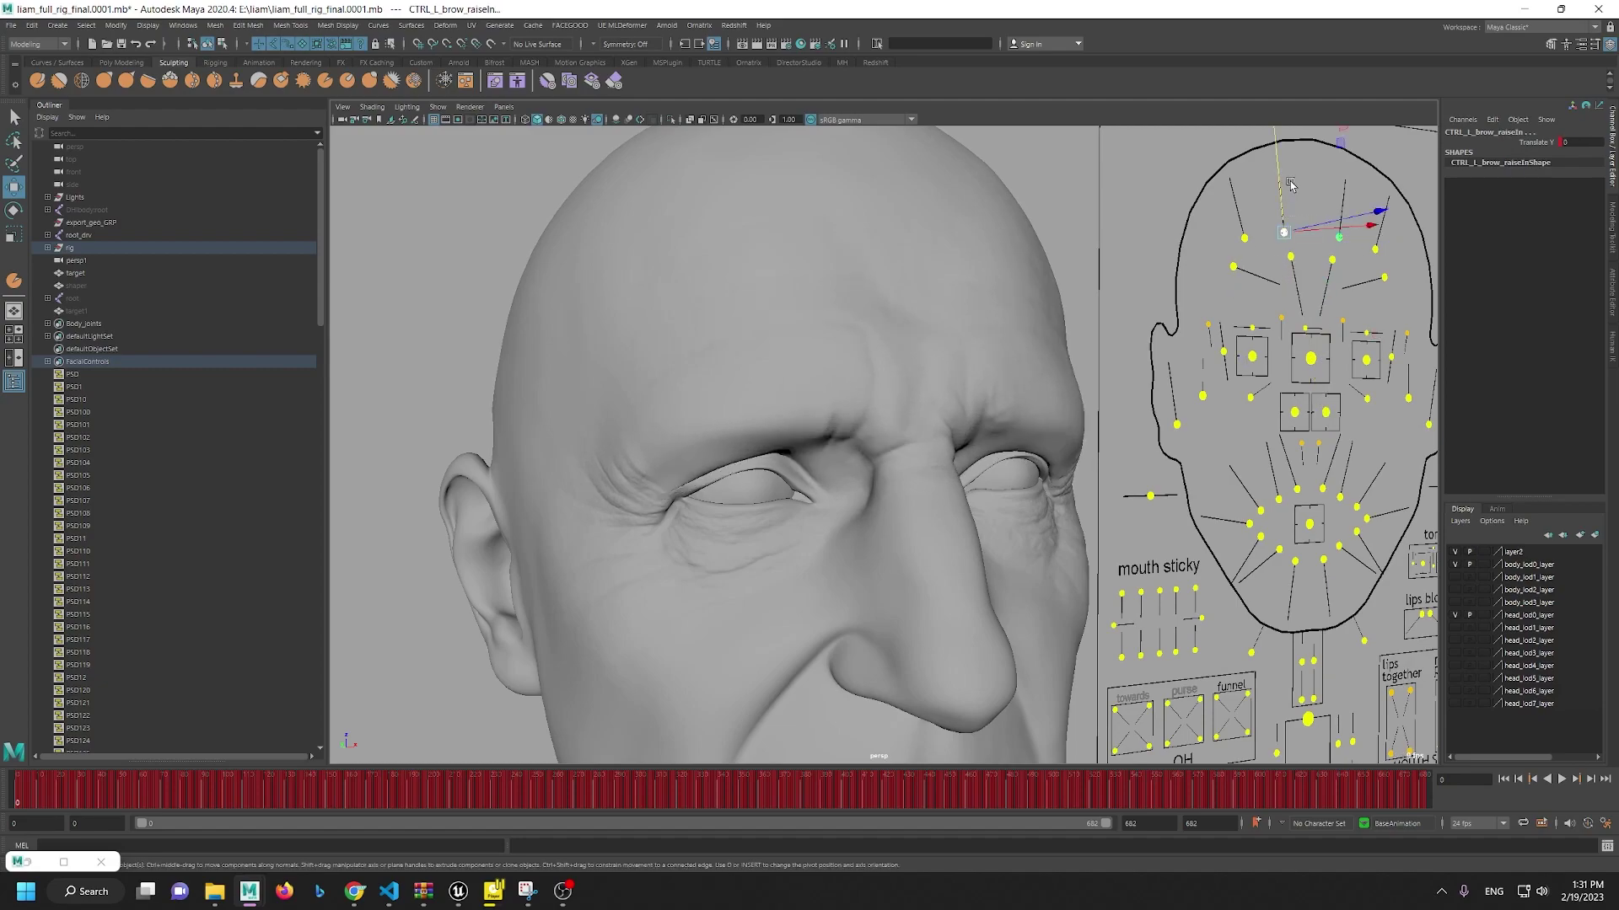
drag(1273, 78, 1275, 85)
key(ctrl+z)
drag(1278, 195, 1275, 126)
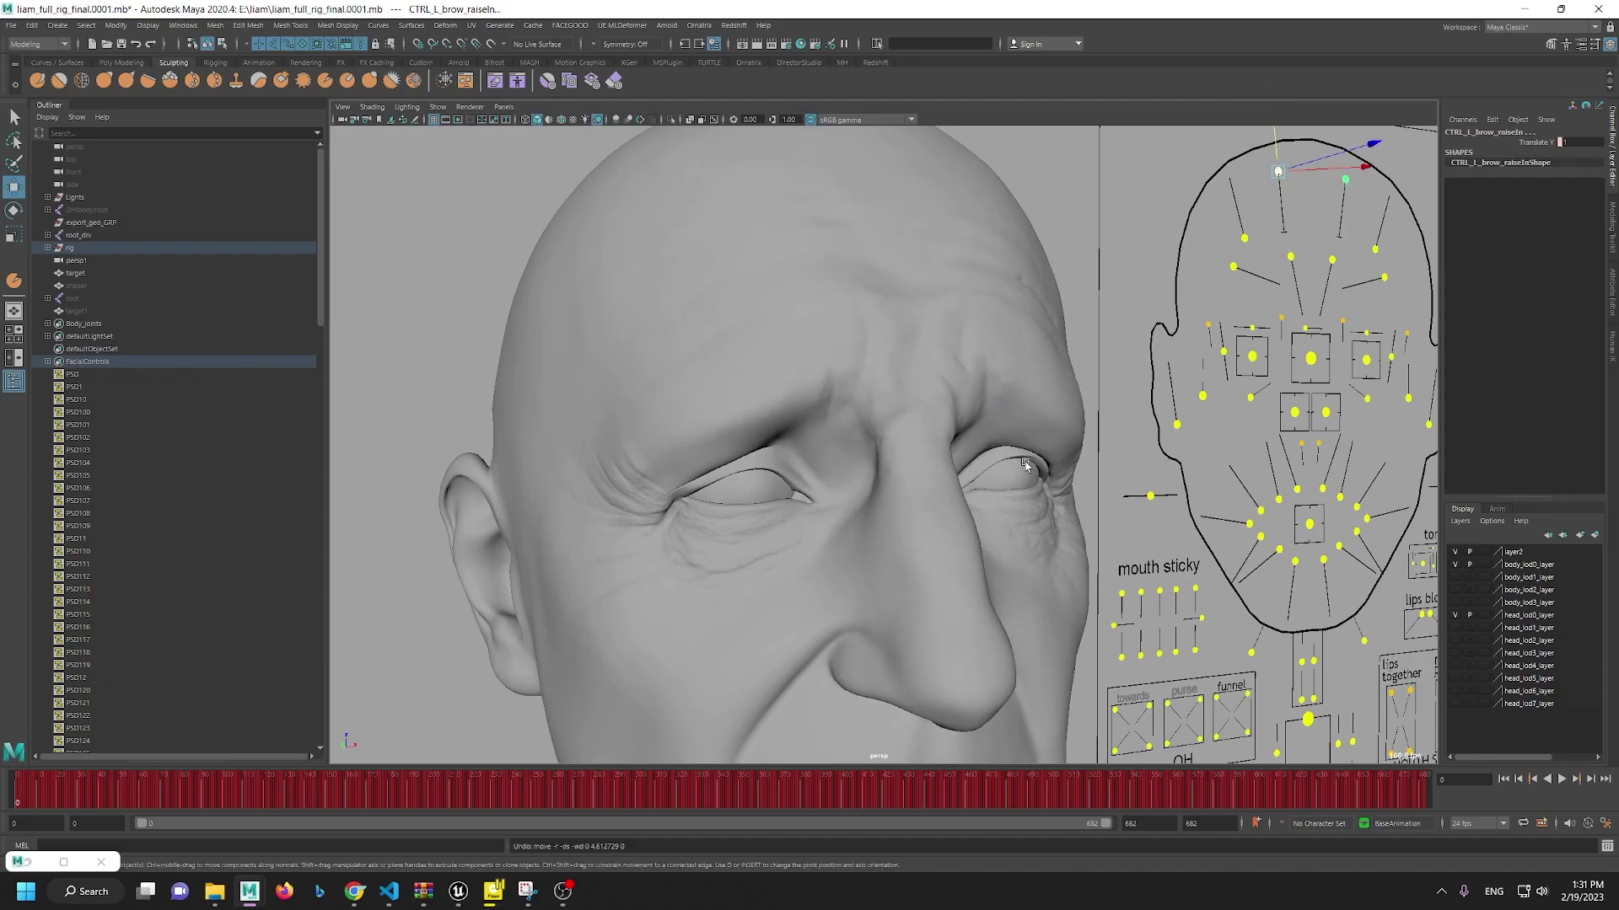
scroll(1015, 446, down, 10)
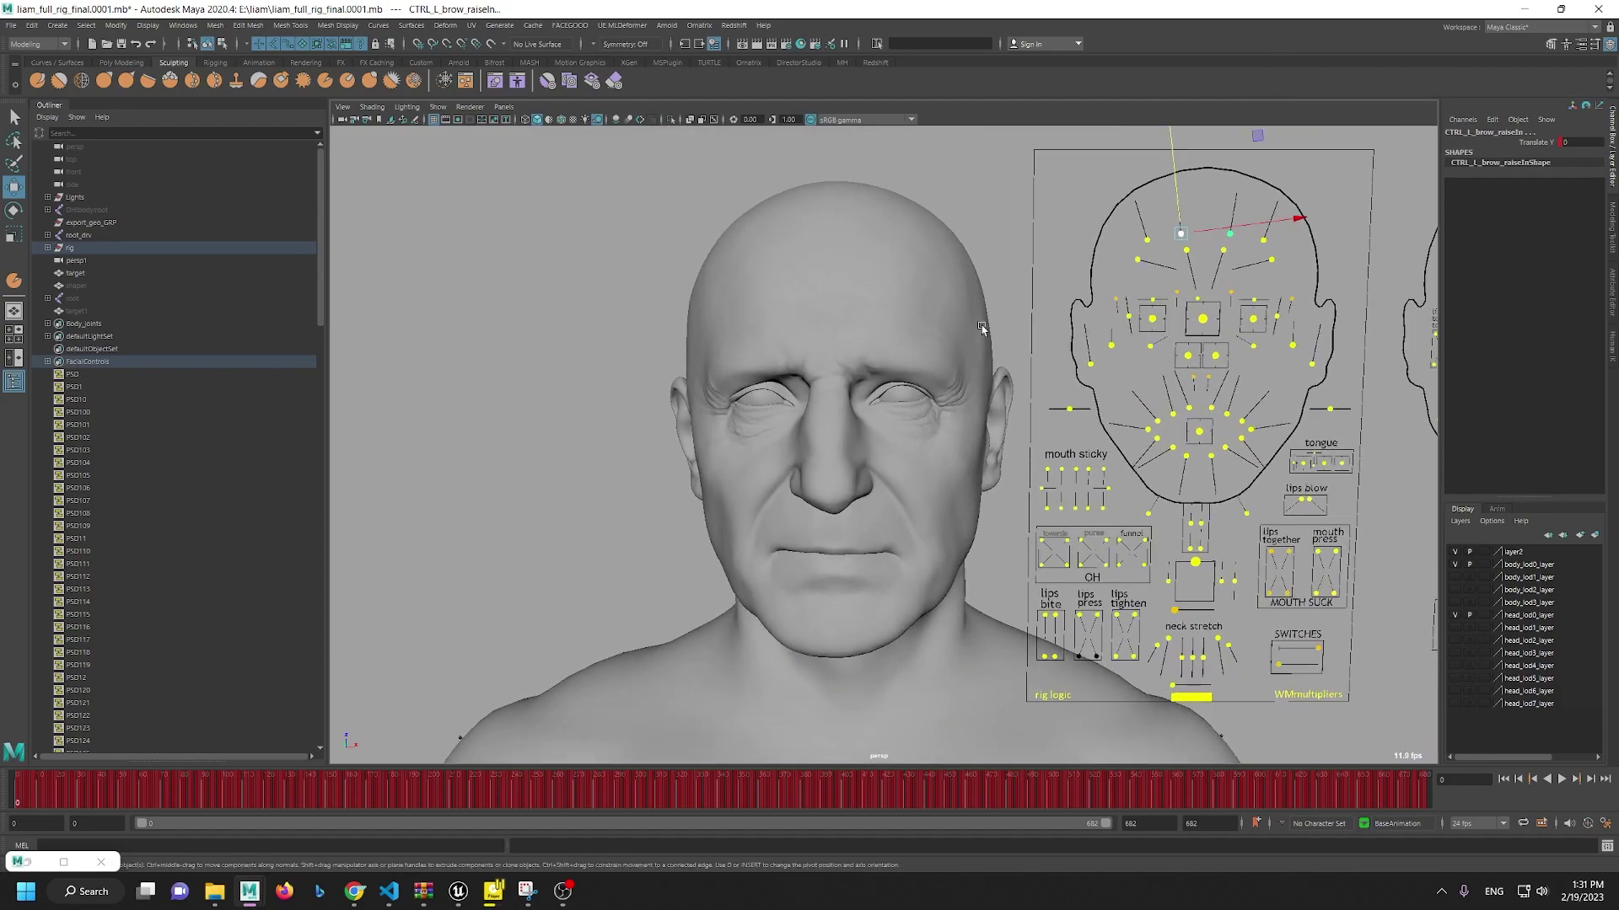
scroll(820, 582, up, 10)
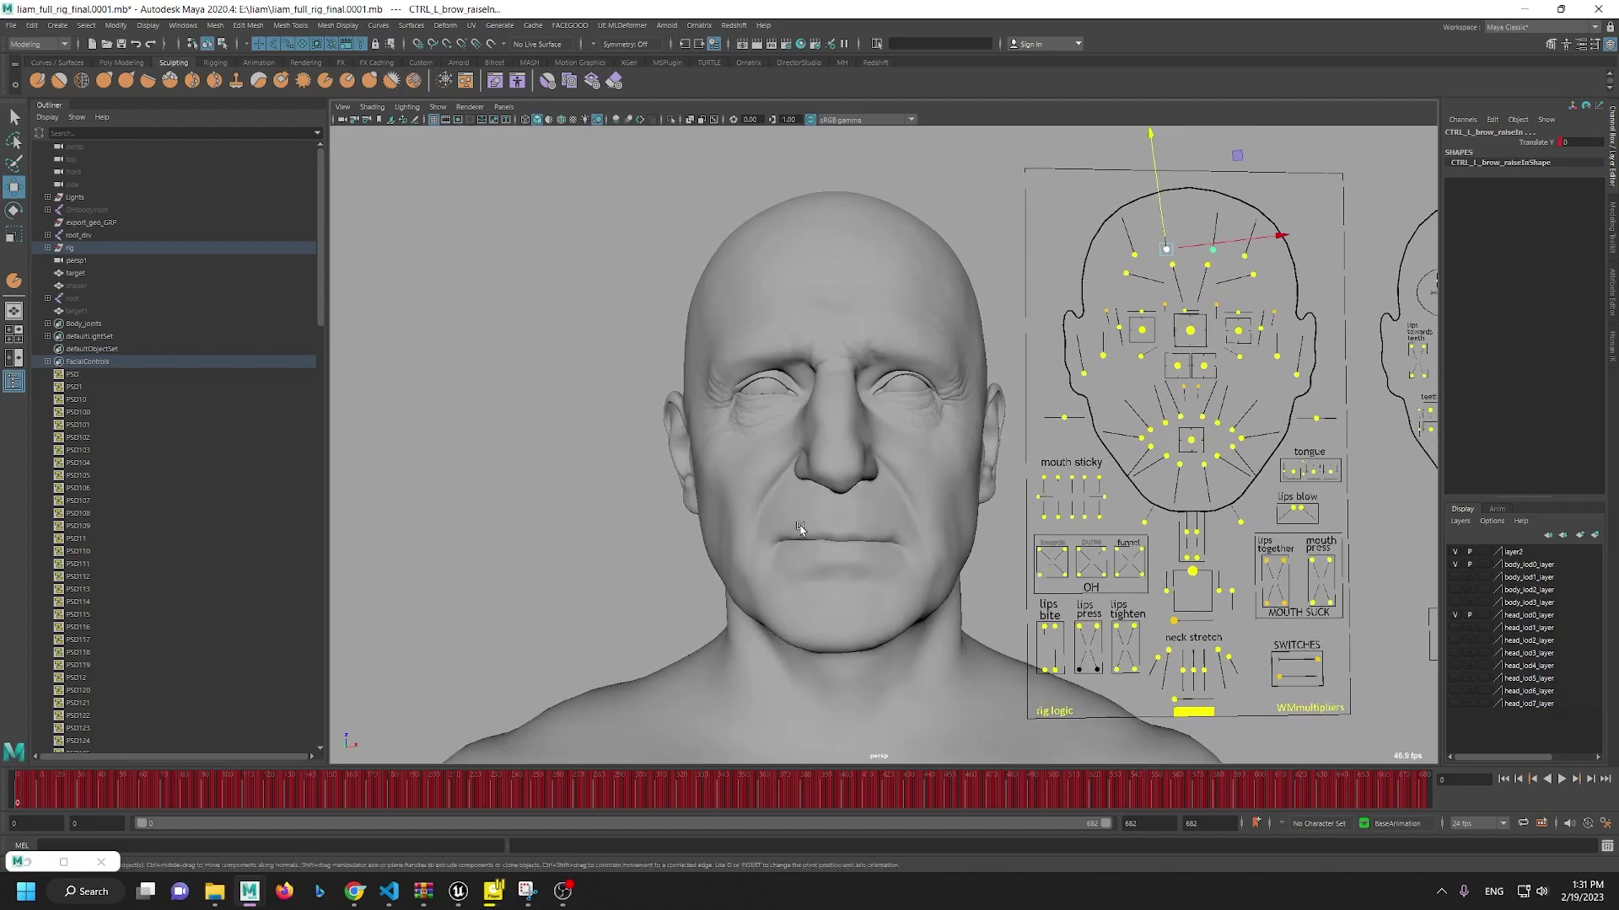
Step: Combine the right mouth dimple, corner pull and sharp corner pull controls at full strength, and return them to neutral
scroll(746, 468, down, 5)
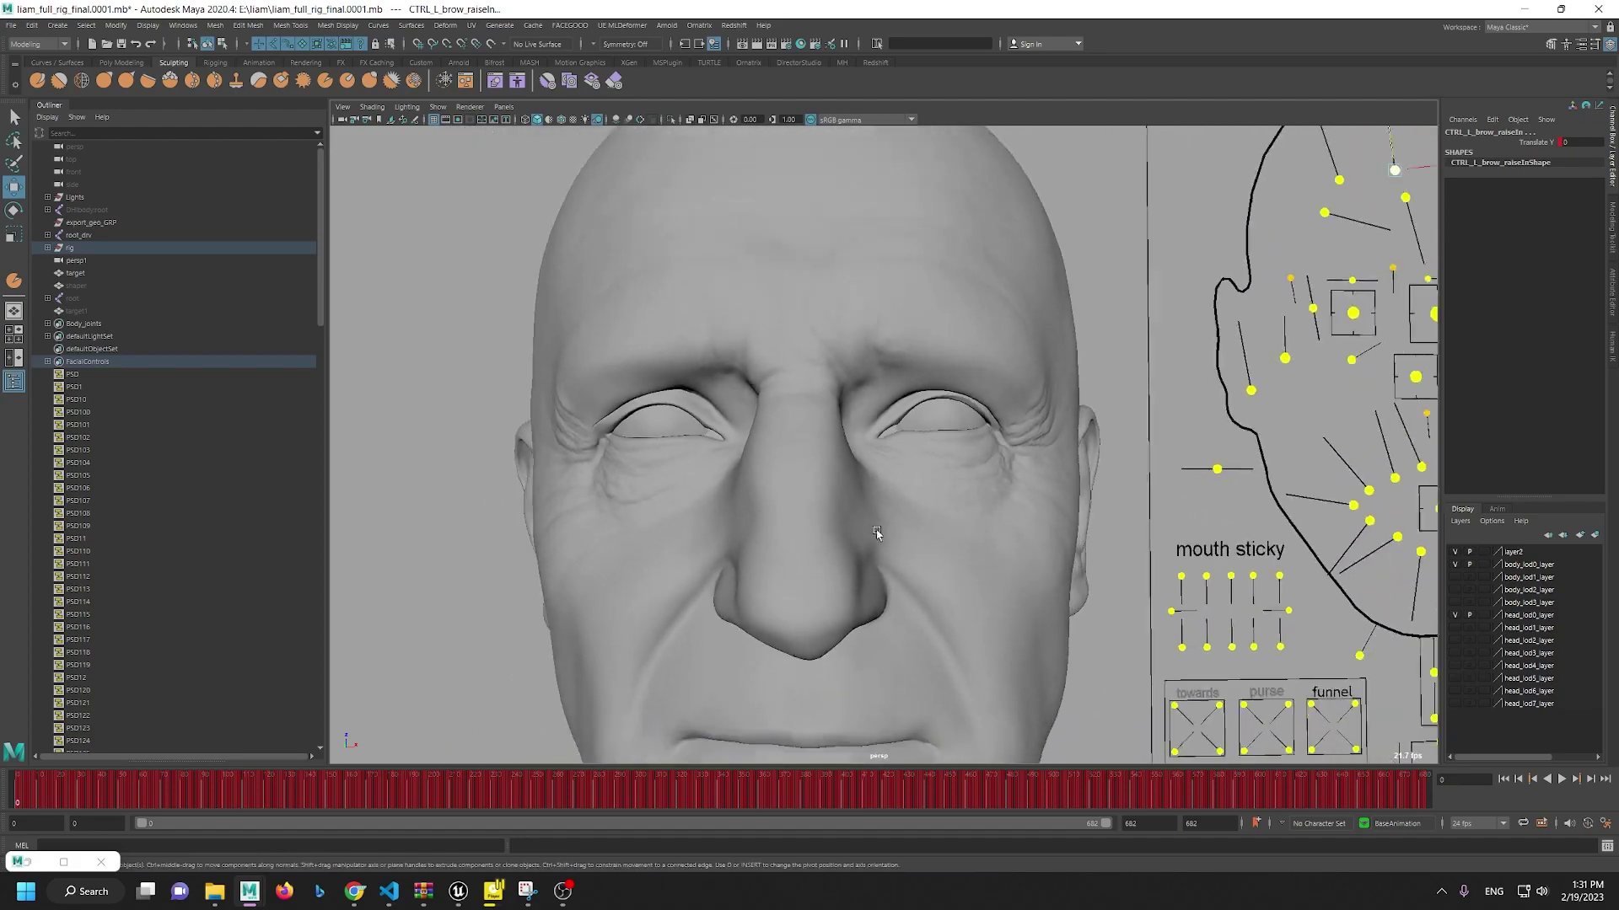
scroll(1003, 546, down, 5)
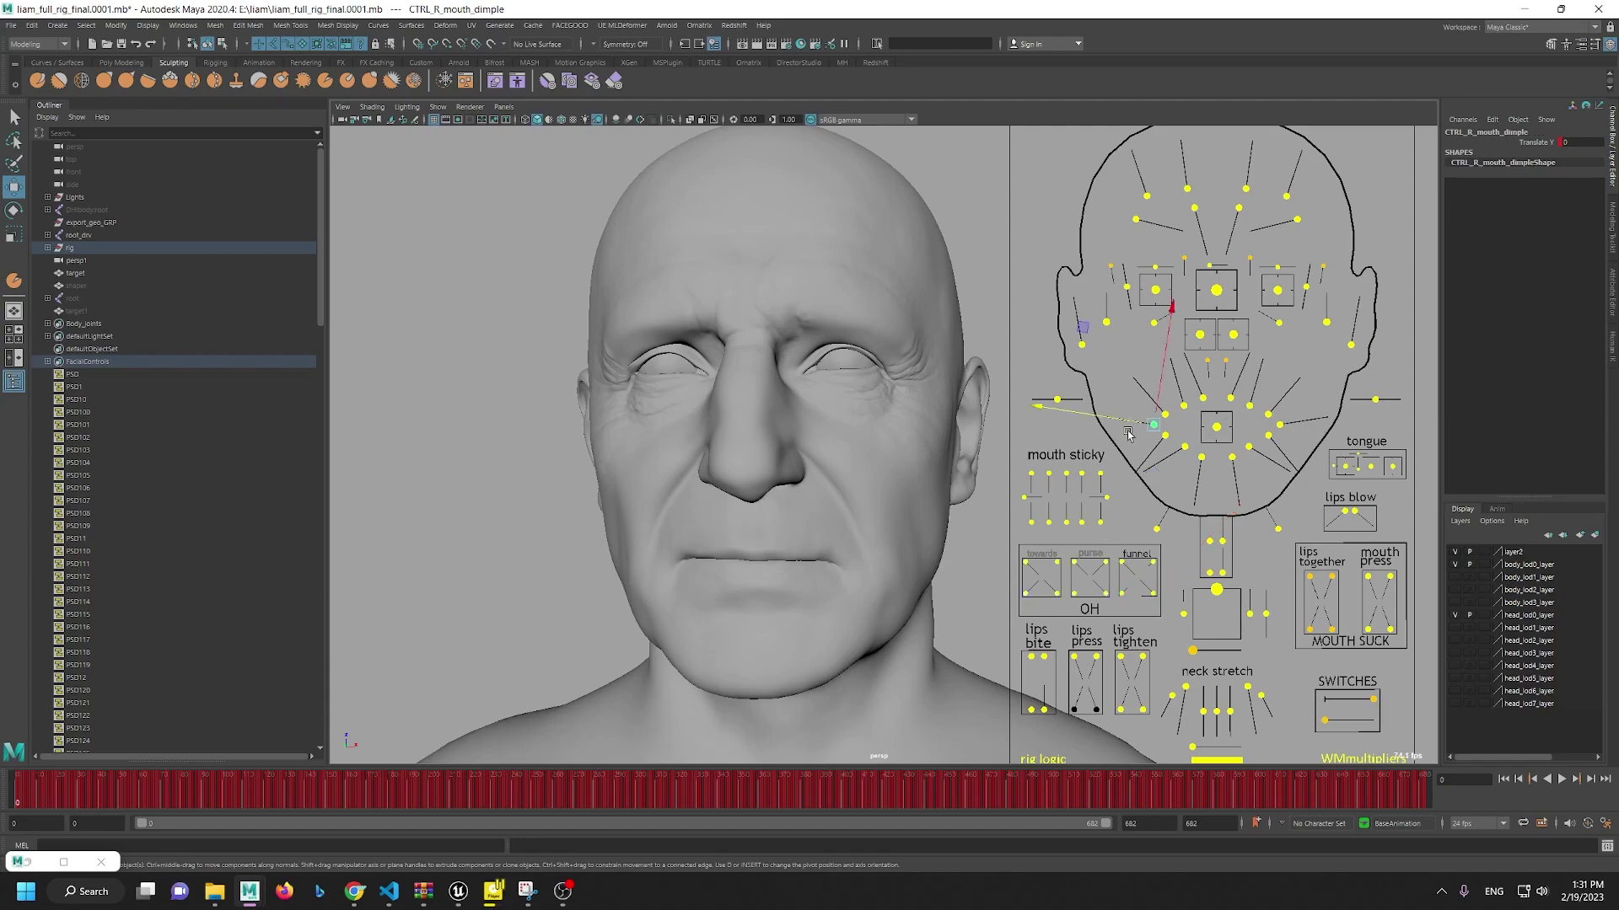
drag(1119, 430, 754, 530)
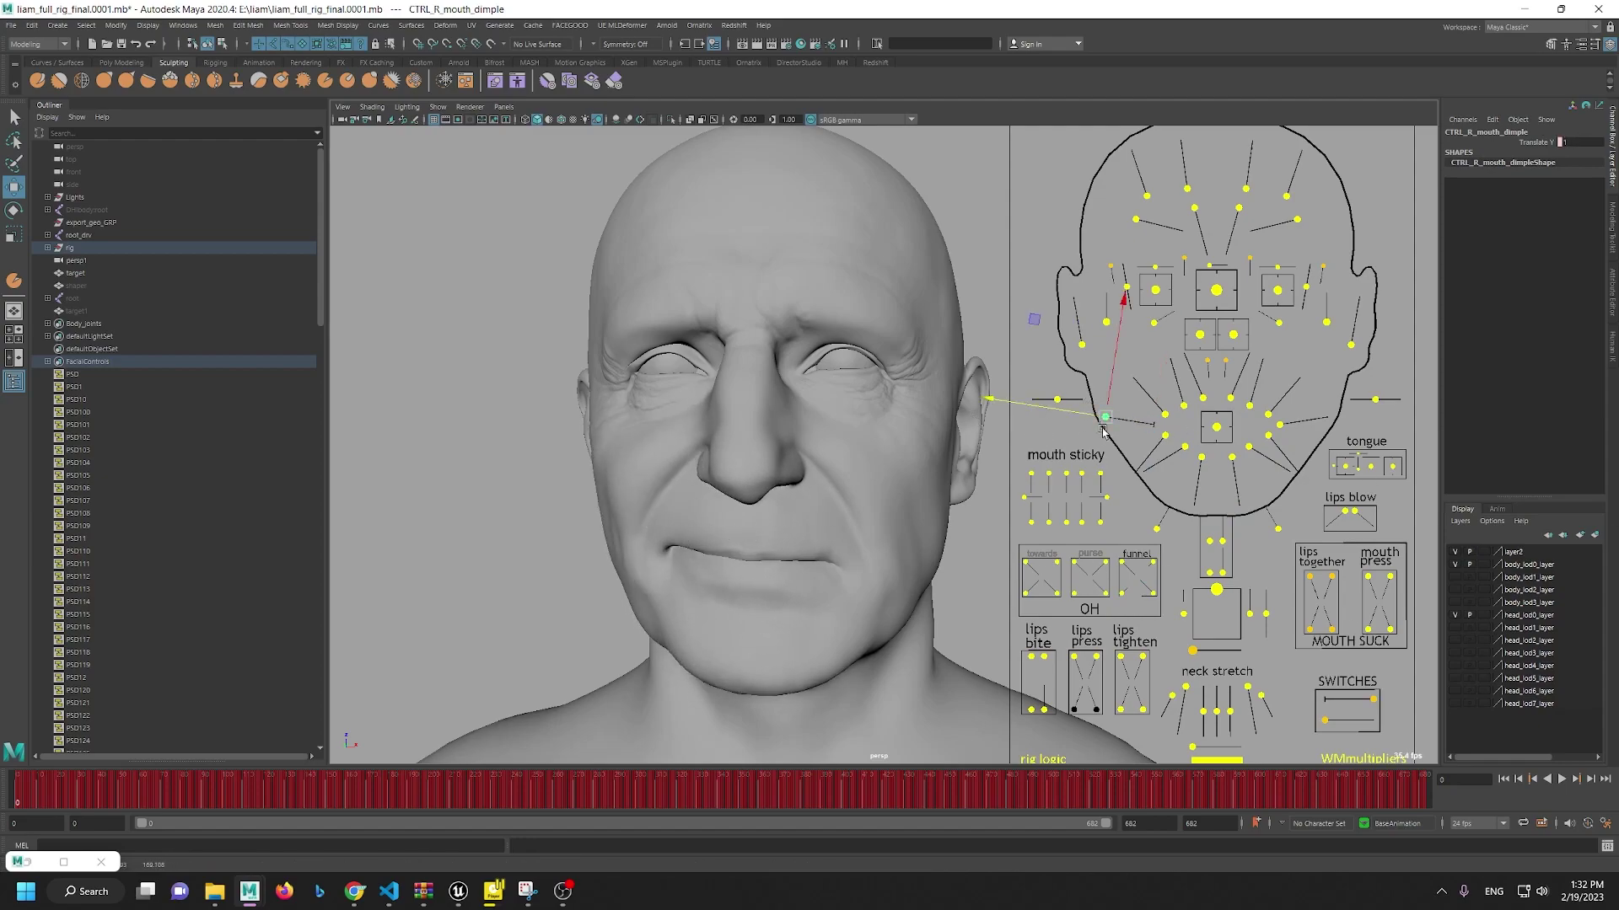
drag(1057, 411, 1089, 304)
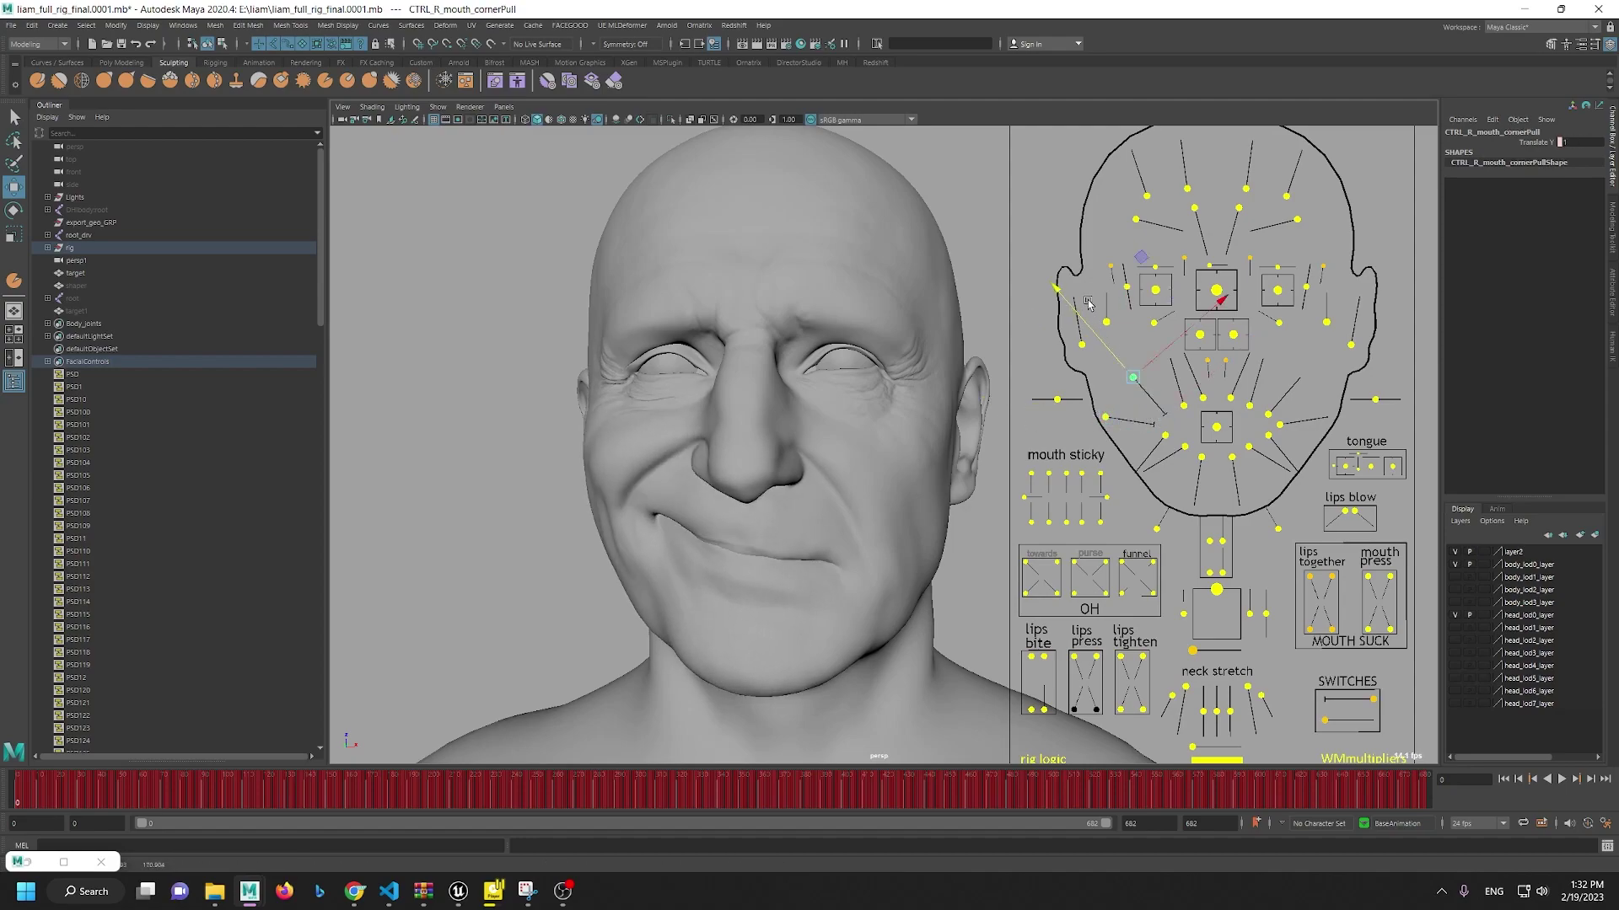
mouse_move(1163, 360)
mouse_down()
mouse_move(1187, 374)
mouse_move(1161, 340)
mouse_up()
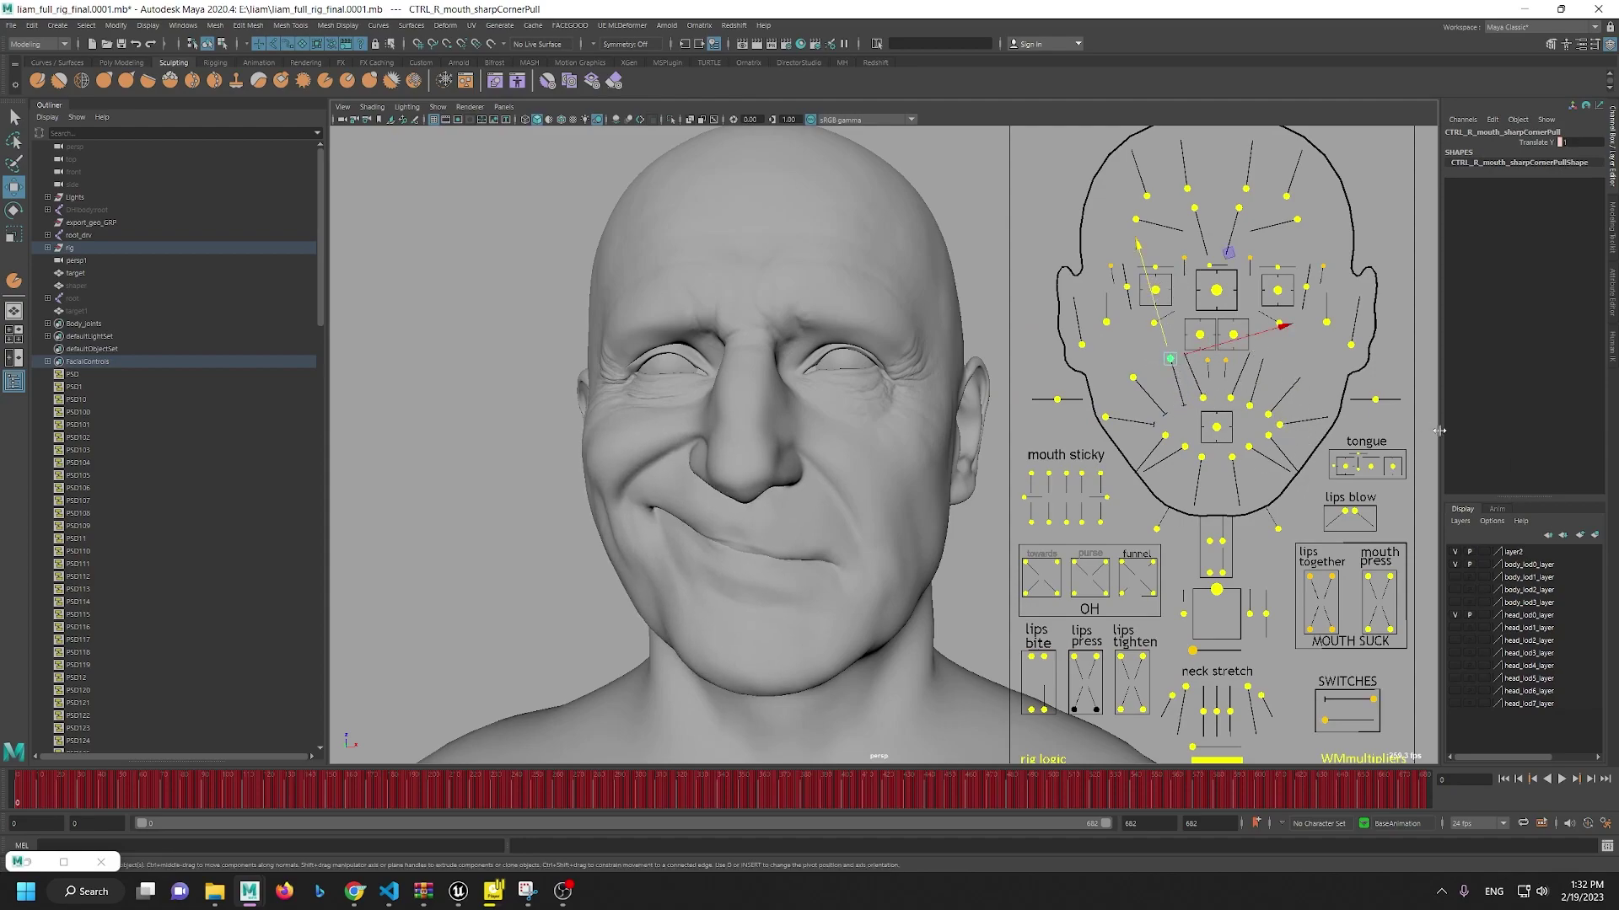
drag(1163, 312, 1184, 468)
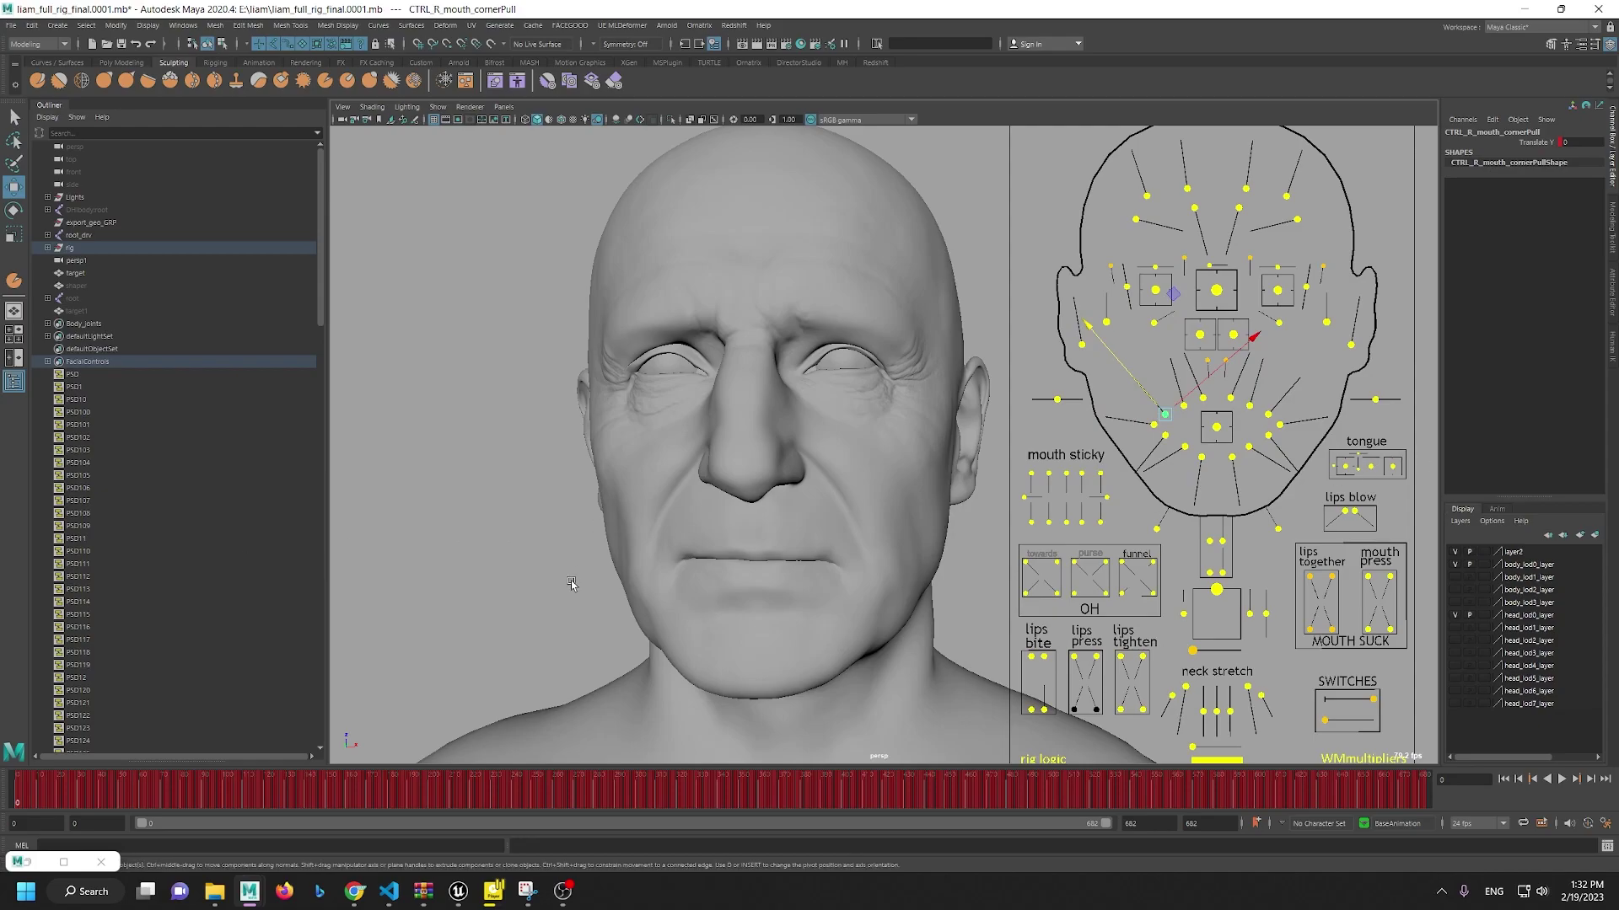
Step: Examine the smile fold, cheek and lips of the neutral face from three-quarter, front and side views
scroll(666, 582, up, 6)
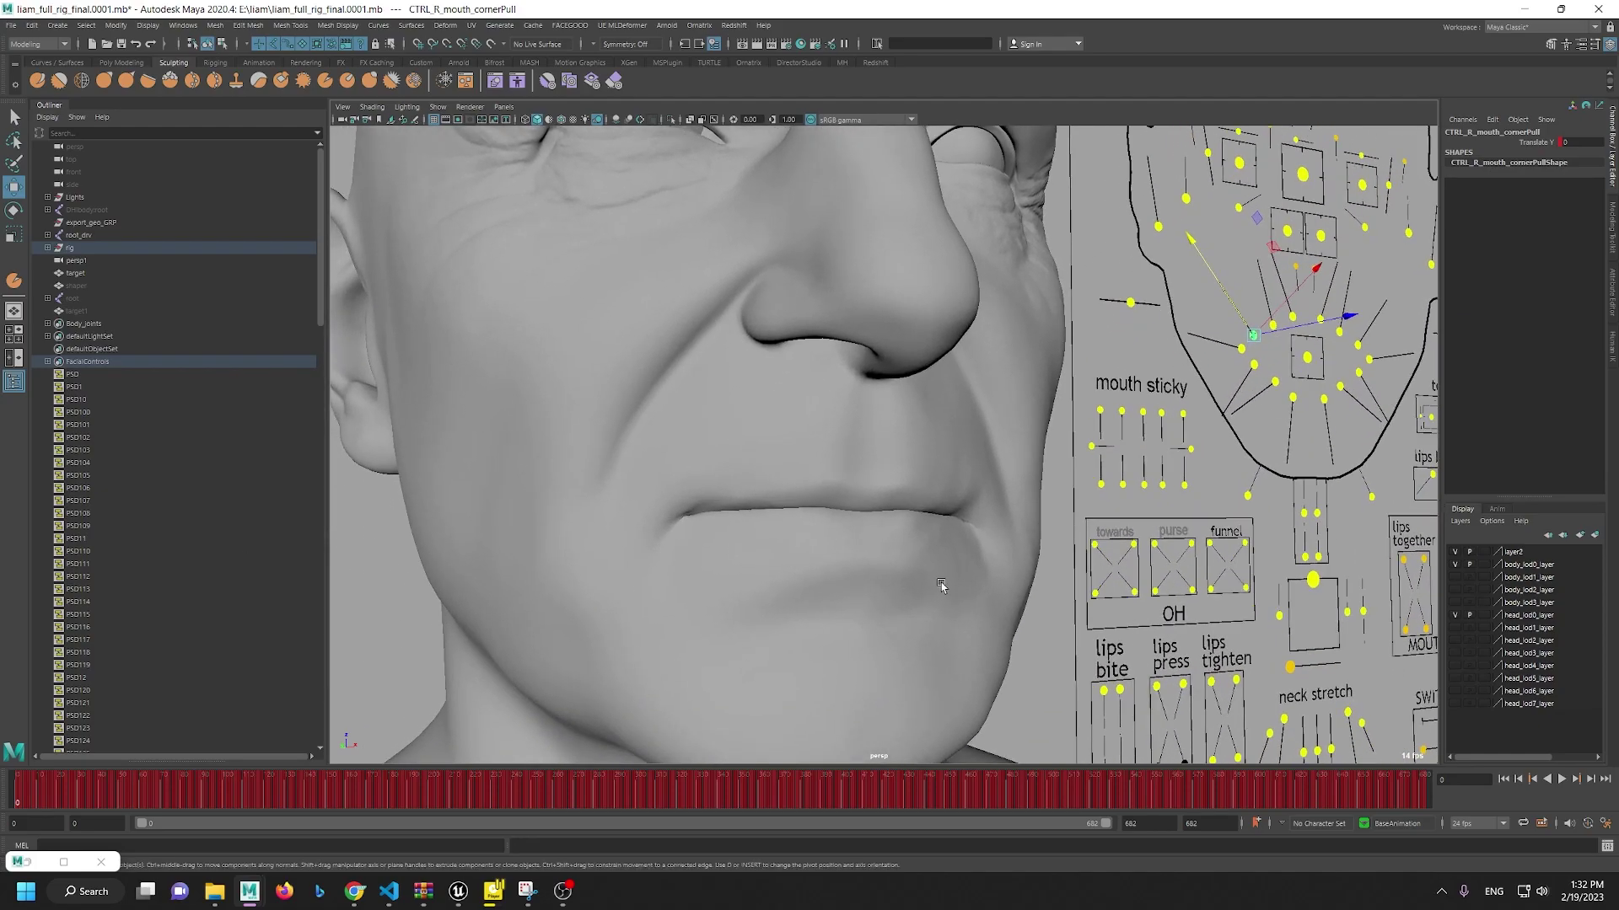
scroll(933, 585, down, 7)
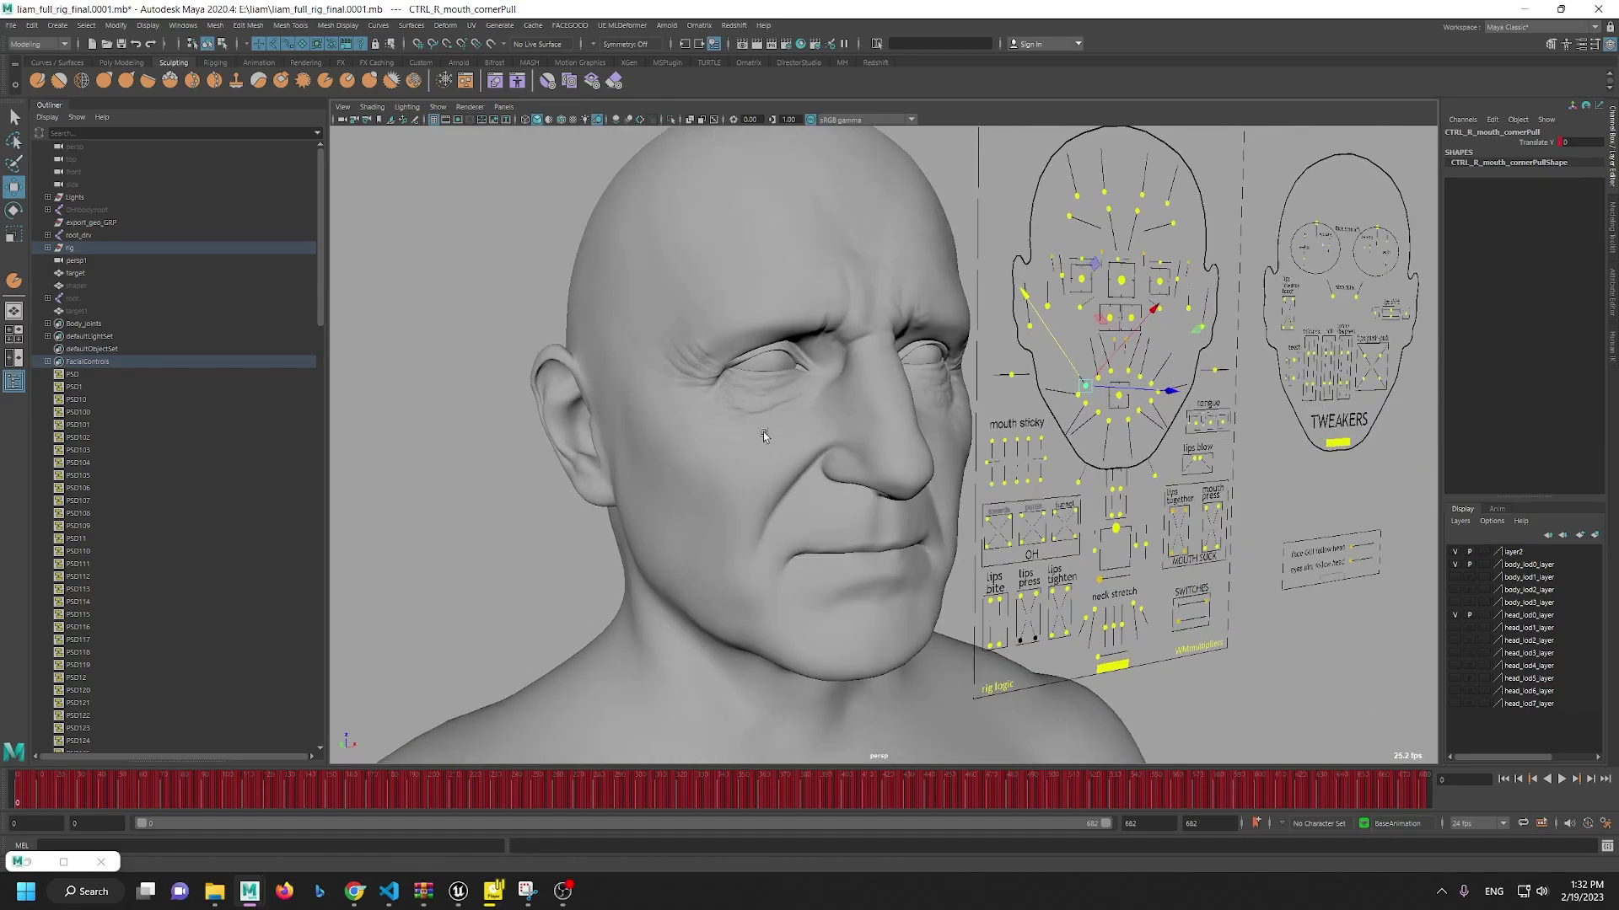
scroll(1102, 573, up, 2)
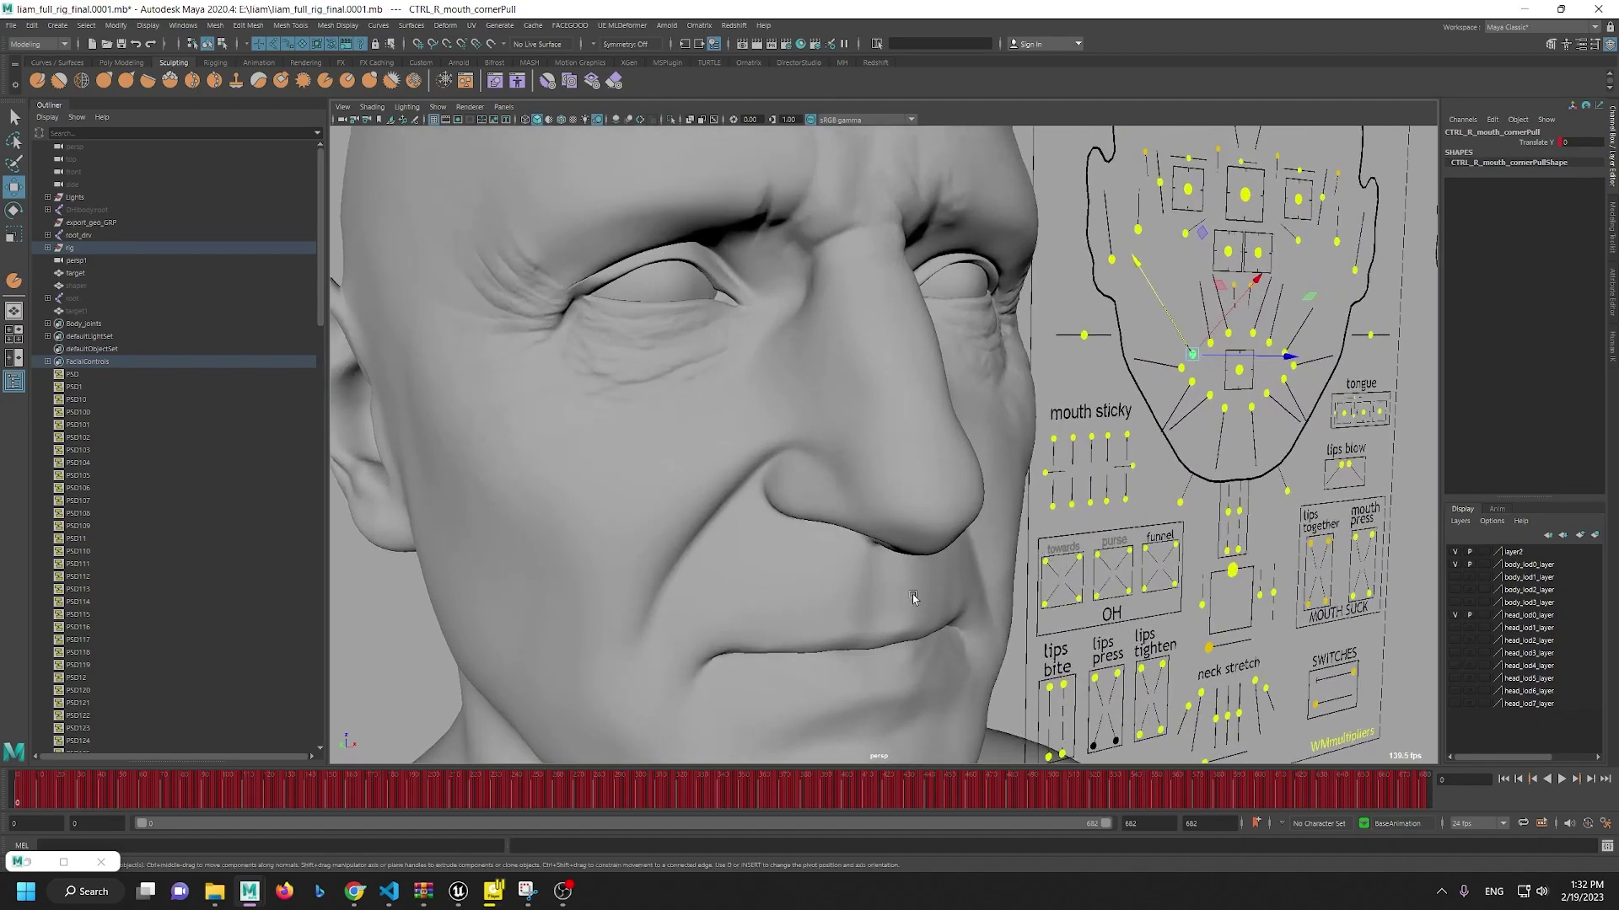
alt+drag(990, 510, 840, 458)
alt+right_drag(839, 458, 761, 401)
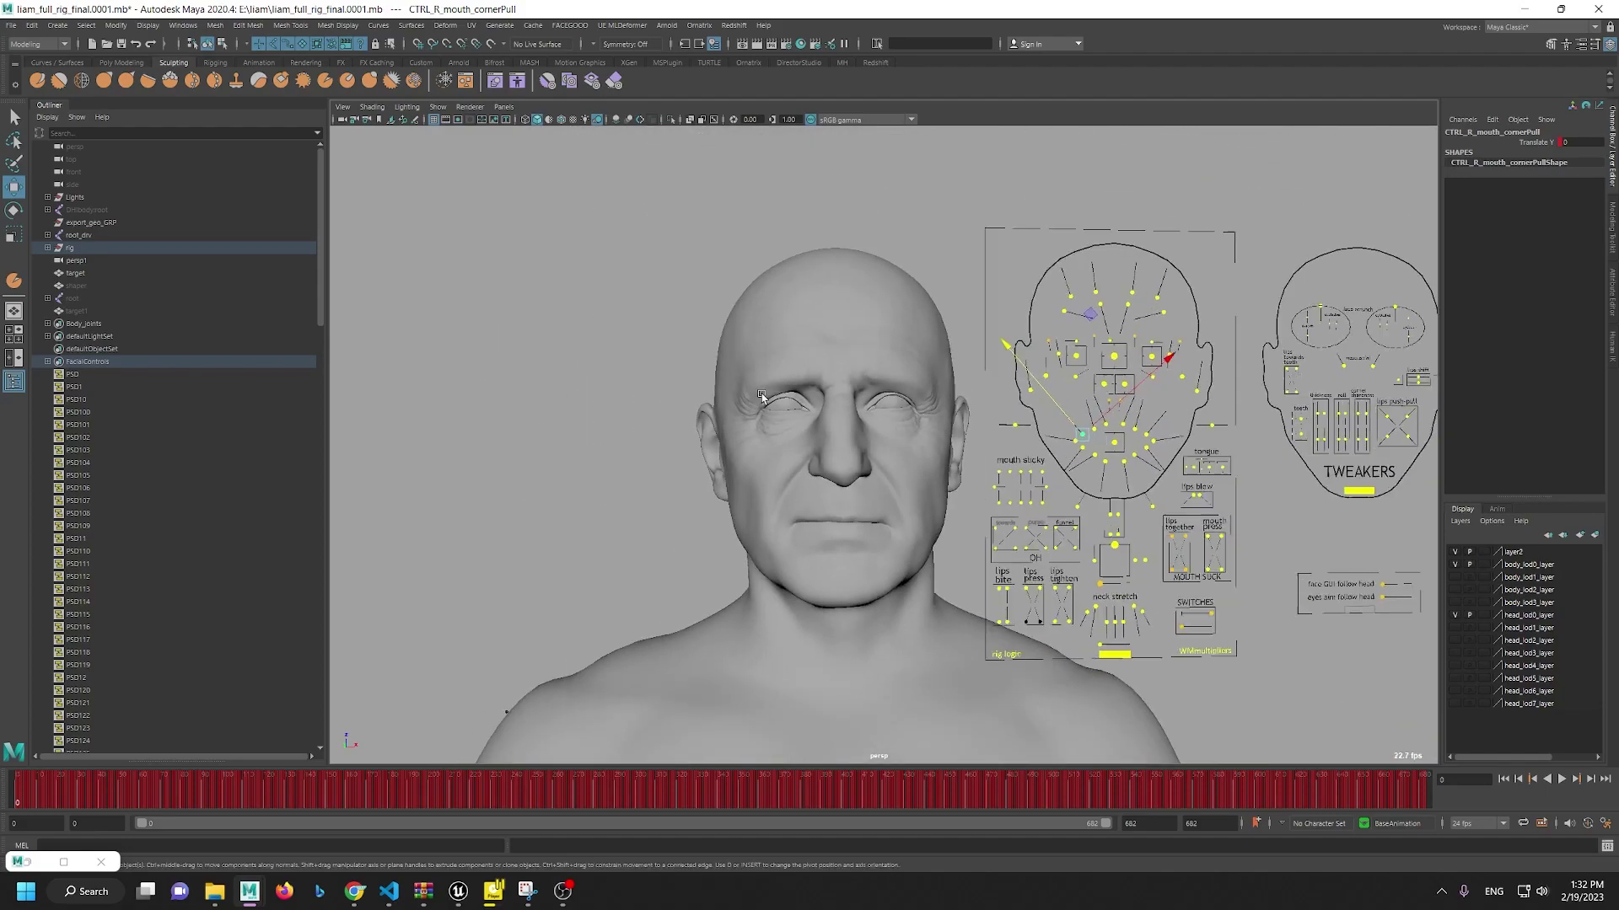
alt+drag(760, 401, 700, 392)
alt+right_drag(701, 392, 993, 604)
alt+middle_drag(693, 372, 713, 414)
alt+drag(714, 416, 995, 646)
scroll(822, 644, up, 5)
scroll(821, 643, down, 3)
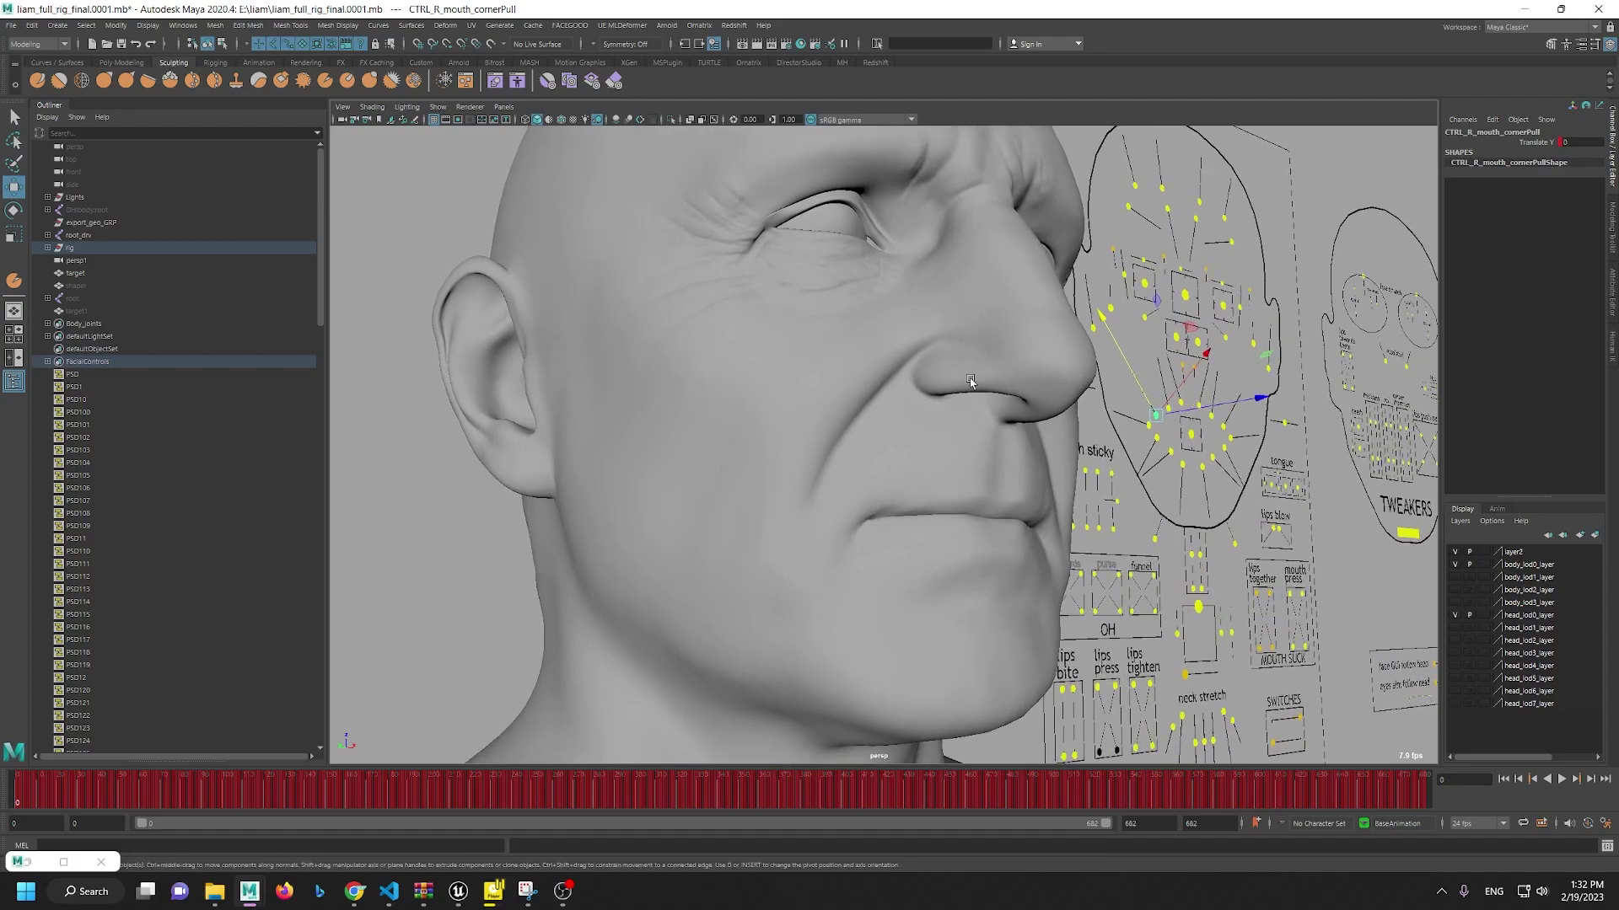
Step: Examine the cheek, nose, eyes and forehead by viewing the head from the side round to the front
alt+middle_drag(967, 379, 958, 559)
alt+right_drag(816, 415, 847, 585)
alt+drag(850, 589, 949, 505)
alt+right_drag(888, 397, 921, 503)
alt+drag(914, 455, 885, 494)
alt+drag(911, 266, 1010, 488)
scroll(1009, 487, down, 5)
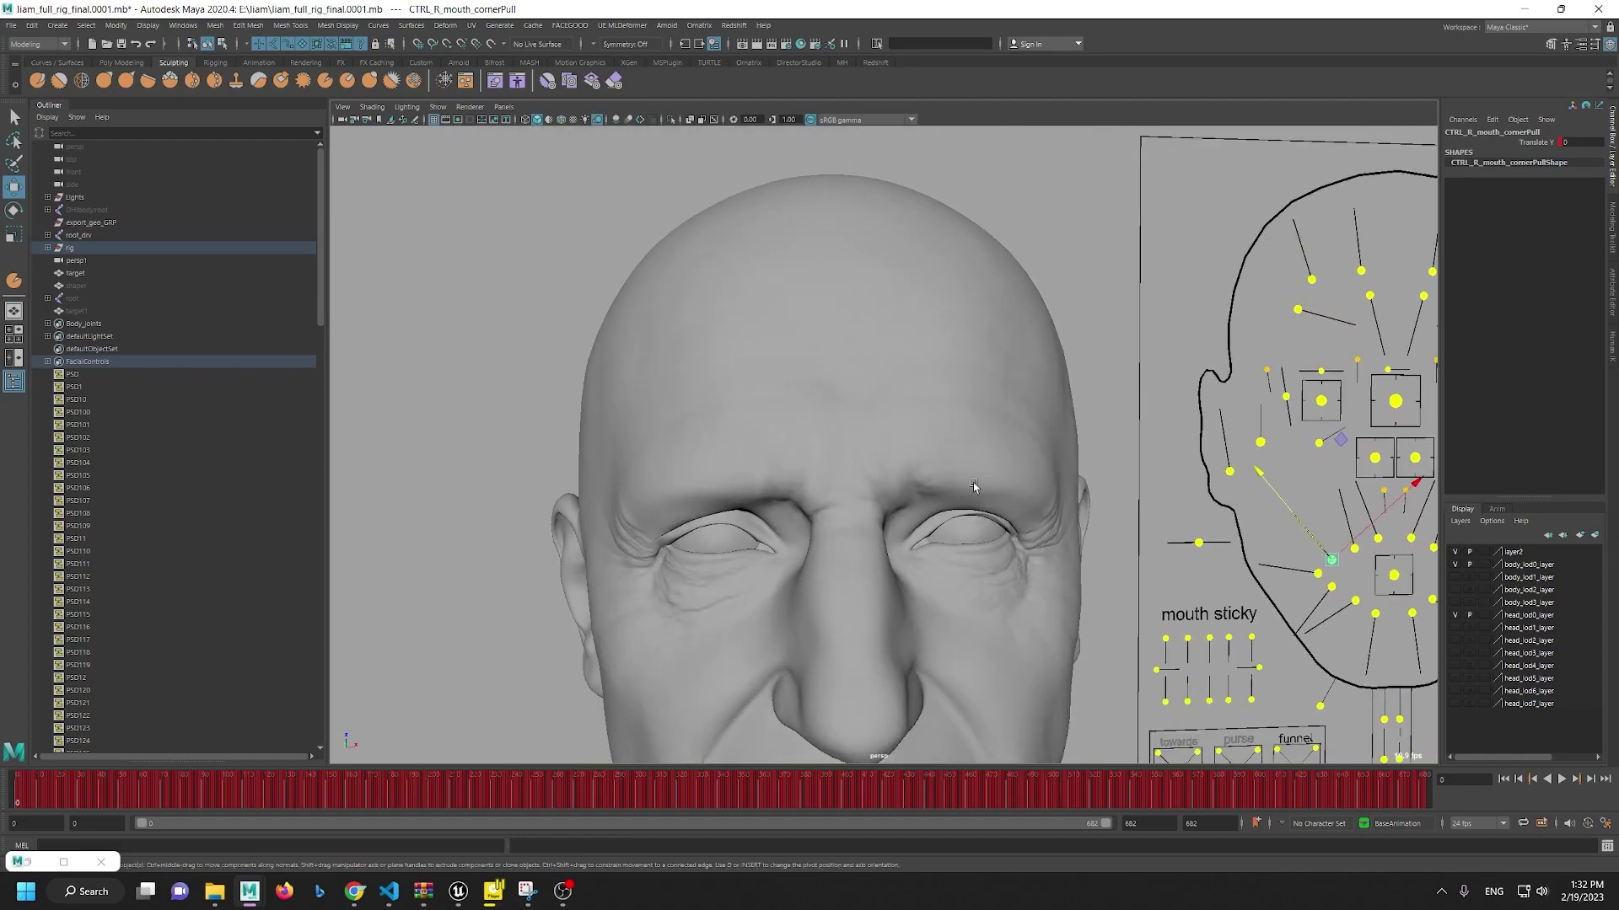
scroll(965, 478, up, 6)
Step: Select the left eyeball mesh, frame it and inspect the surrounding eyelids and brow in close-up
alt+drag(924, 546, 846, 564)
click(846, 563)
key(f)
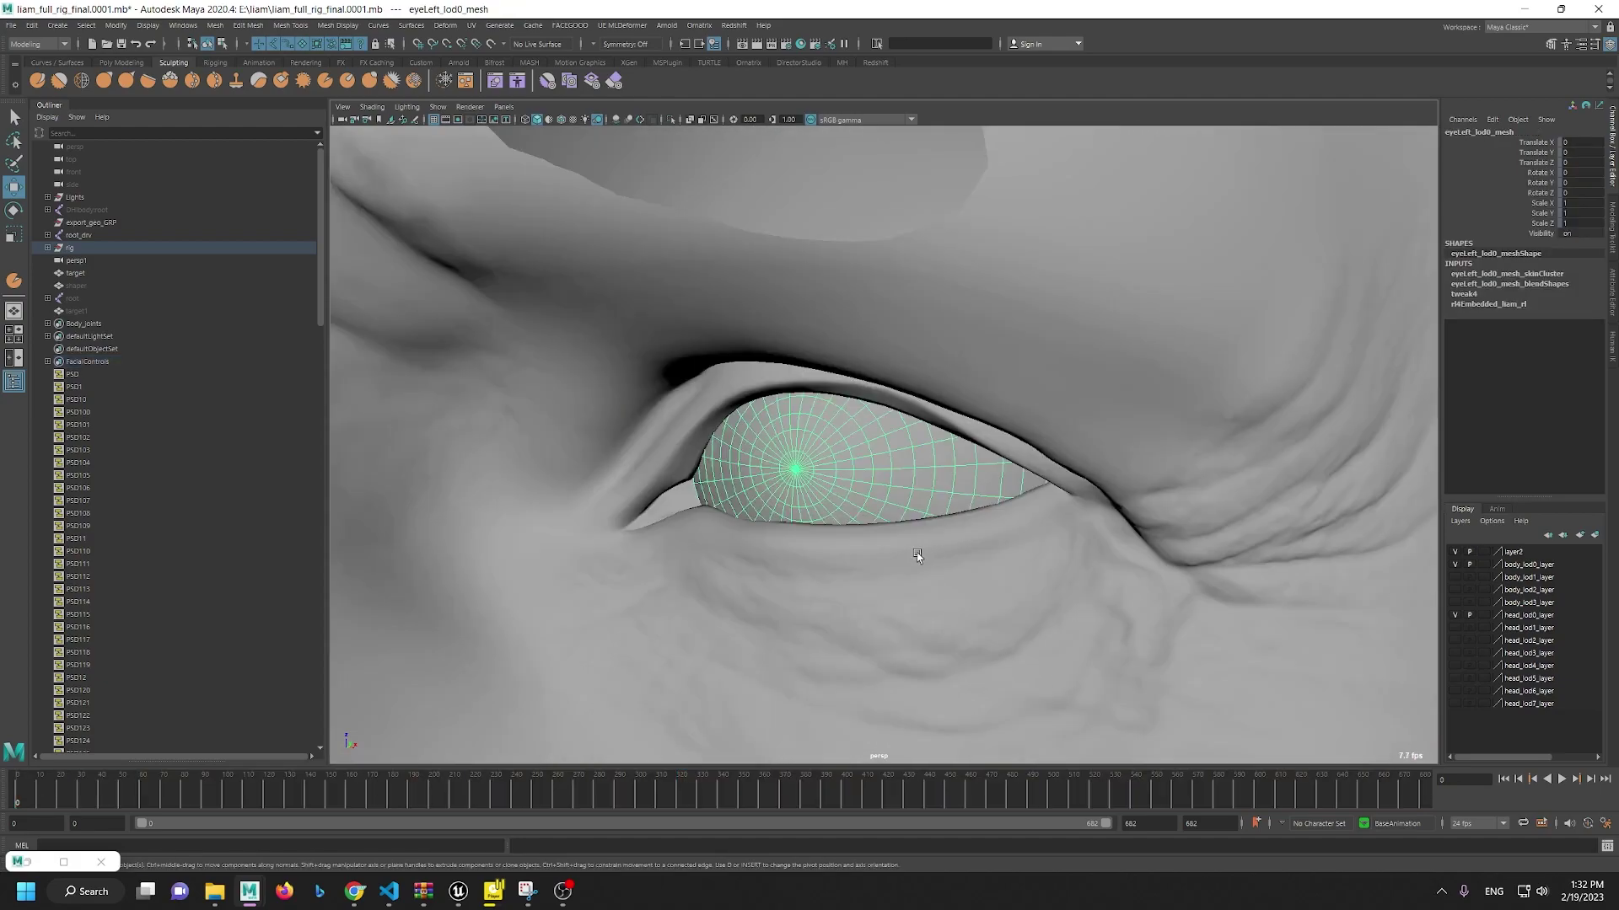
alt+right_drag(1034, 478, 693, 503)
alt+drag(736, 427, 745, 548)
alt+drag(655, 632, 789, 575)
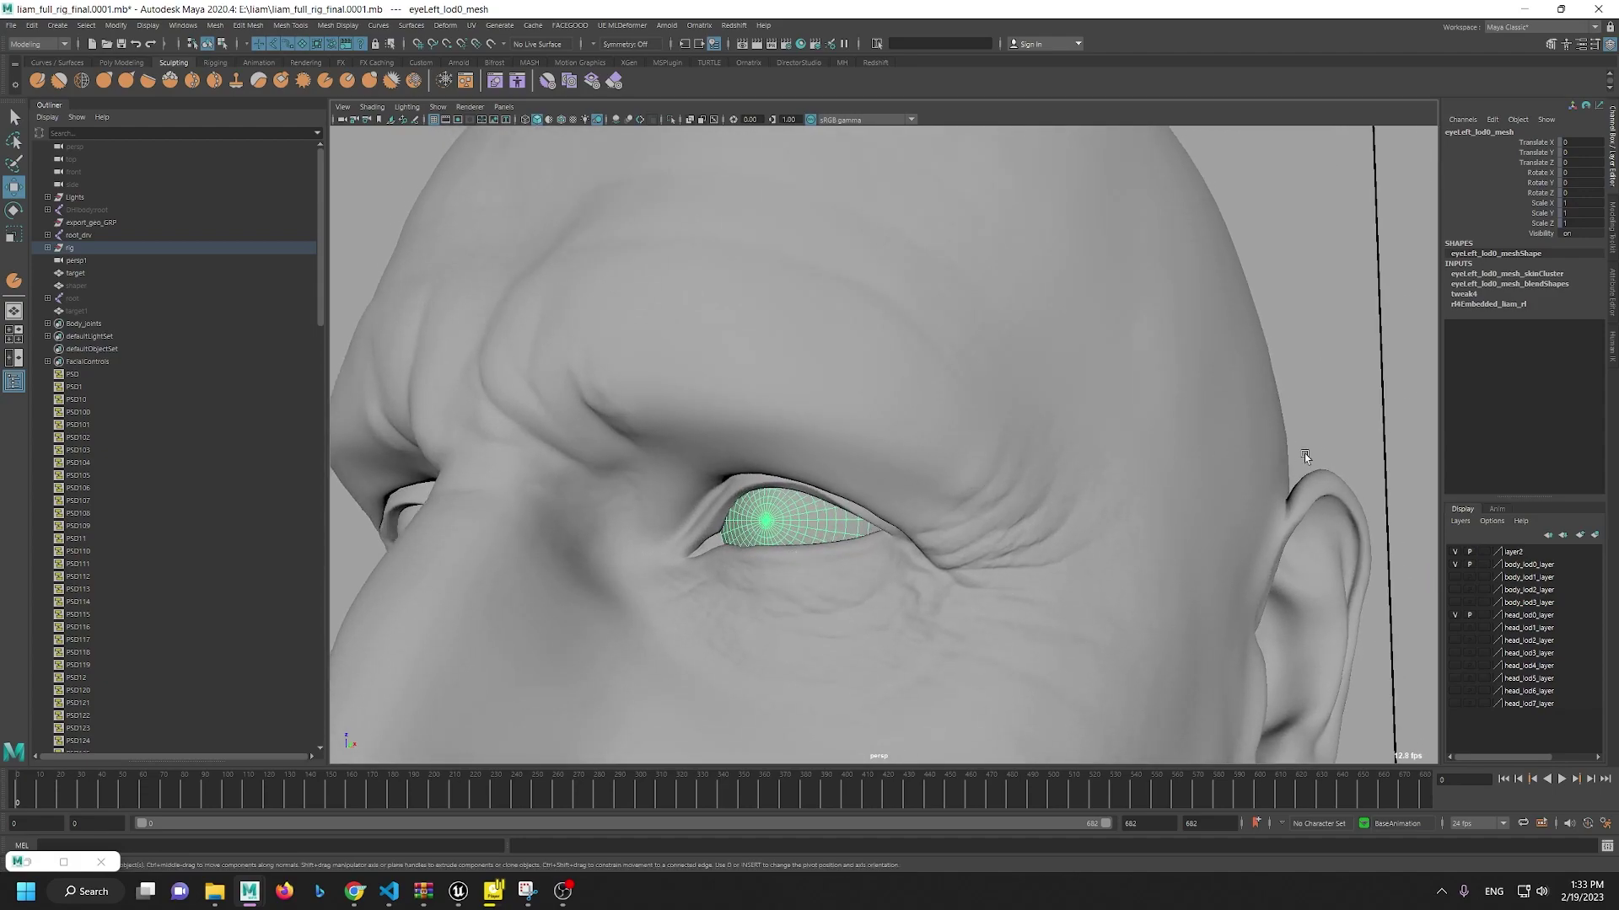
Step: Clear the selection and examine the wrinkles around the left eye, brow and temple from several angles
drag(1319, 478, 1313, 490)
click(1330, 375)
drag(1320, 261, 1230, 268)
click(1260, 268)
scroll(1117, 307, down, 2)
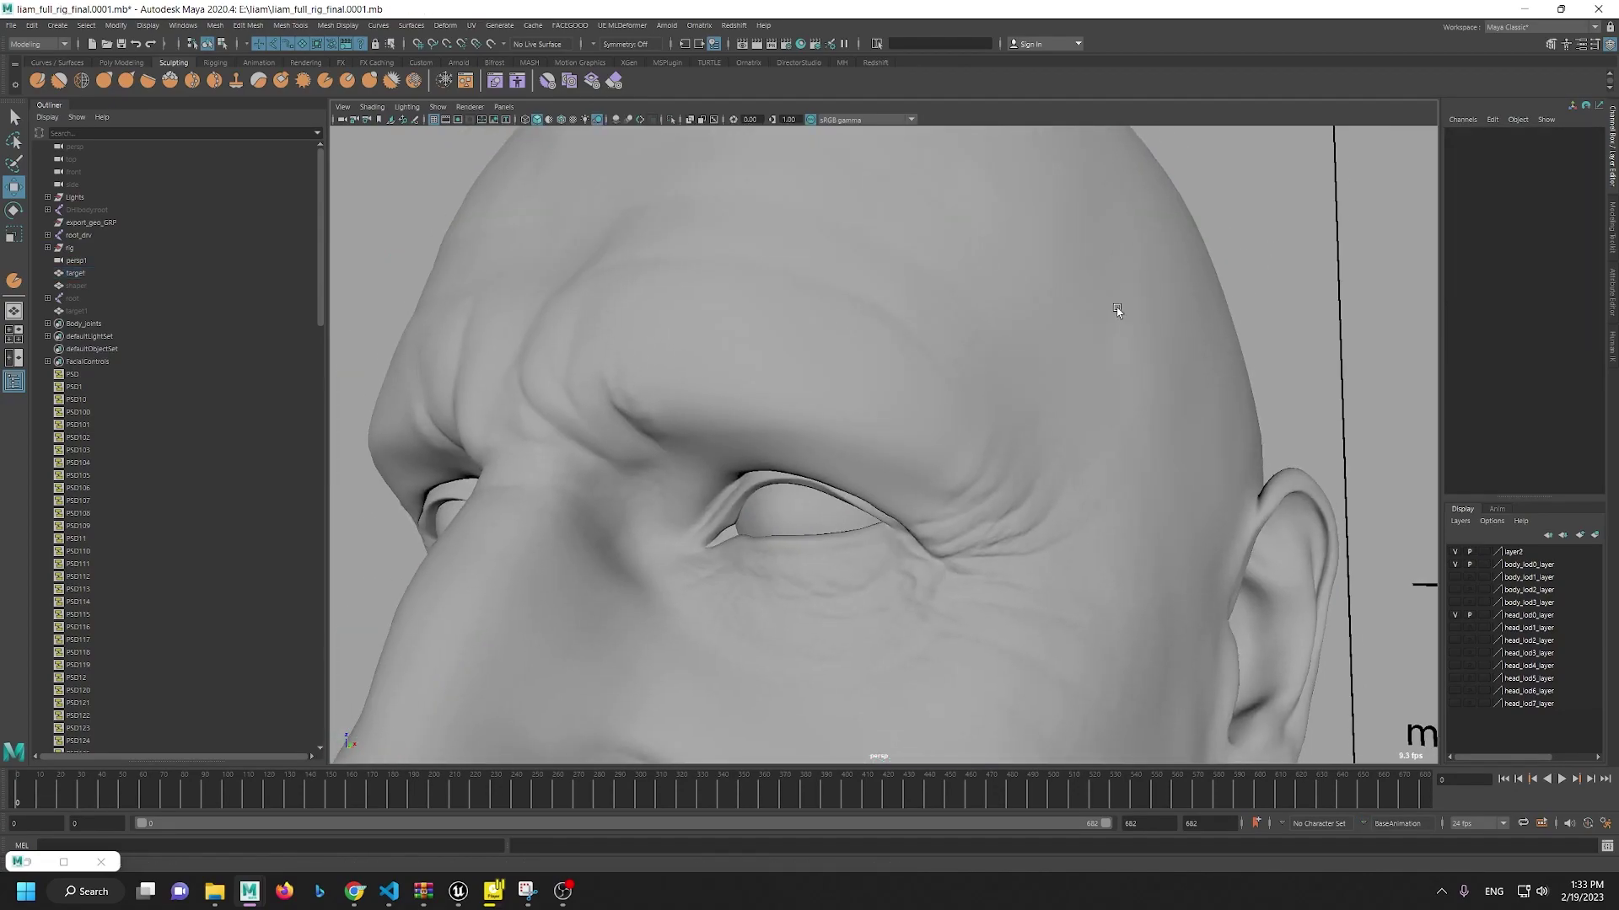
alt+middle_drag(710, 346, 730, 300)
alt+right_drag(730, 302, 824, 523)
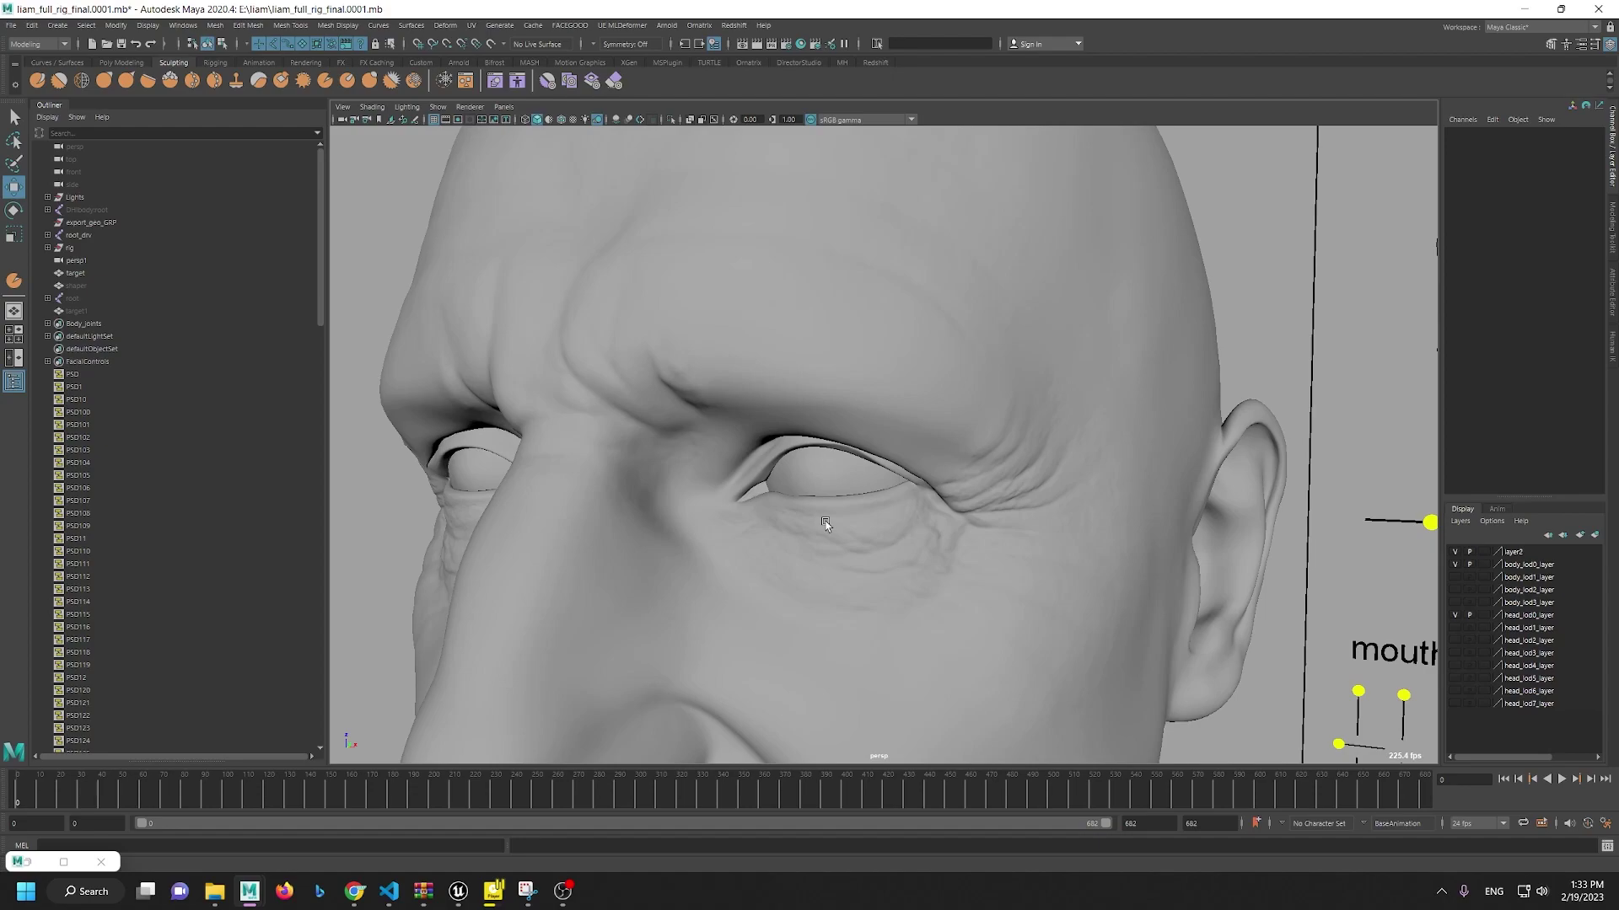
alt+middle_drag(784, 342, 797, 375)
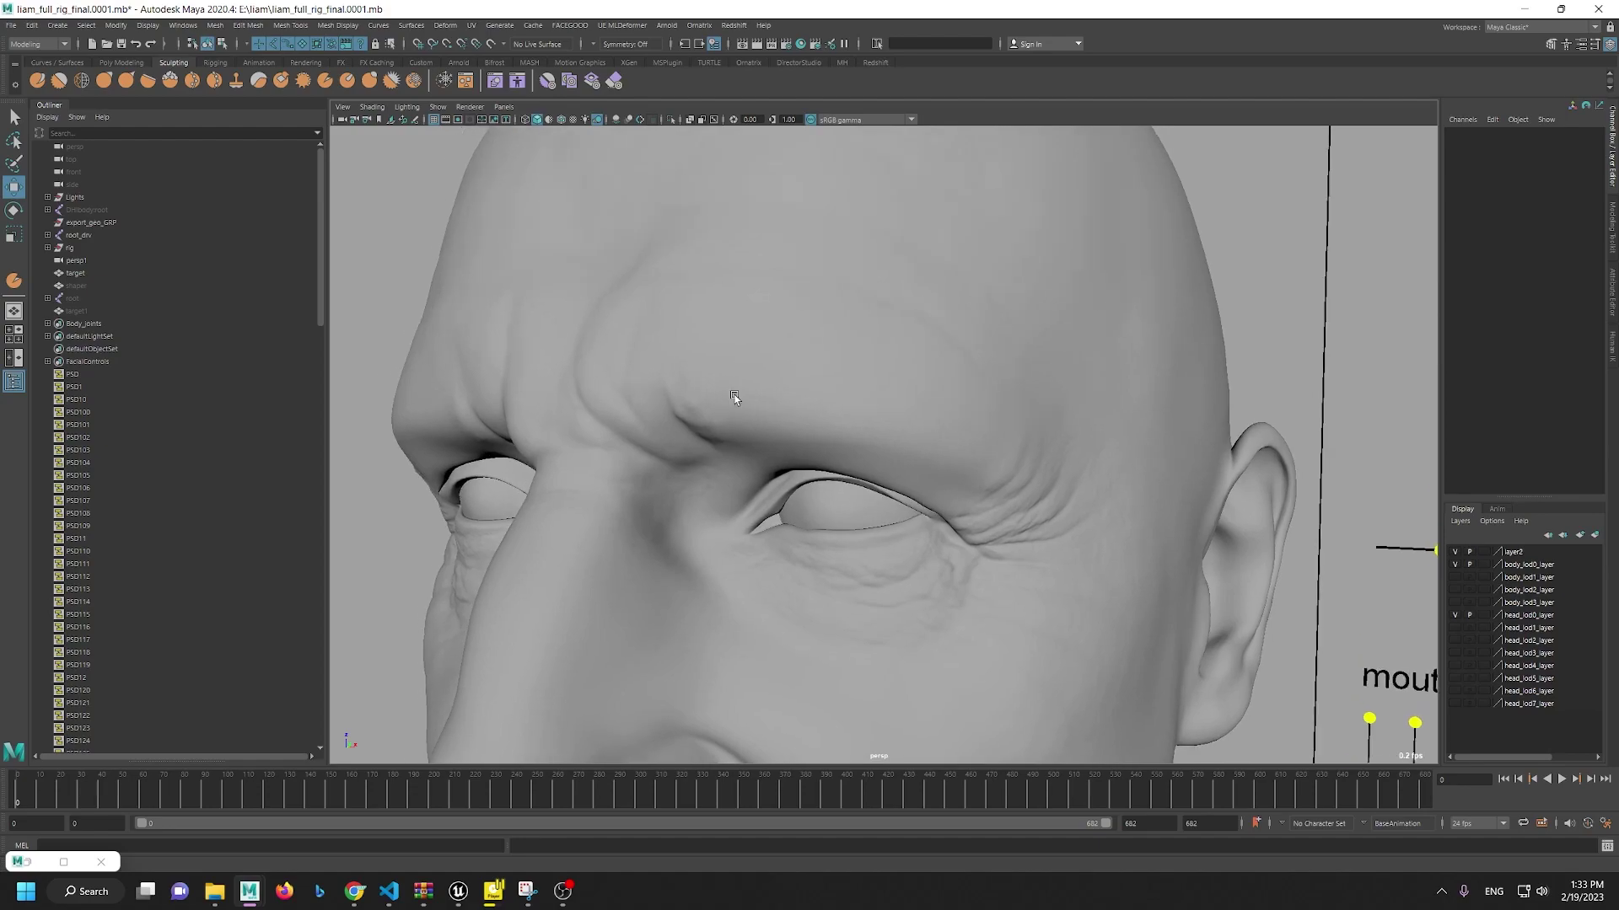
alt+right_drag(734, 396, 858, 582)
alt+drag(671, 420, 680, 396)
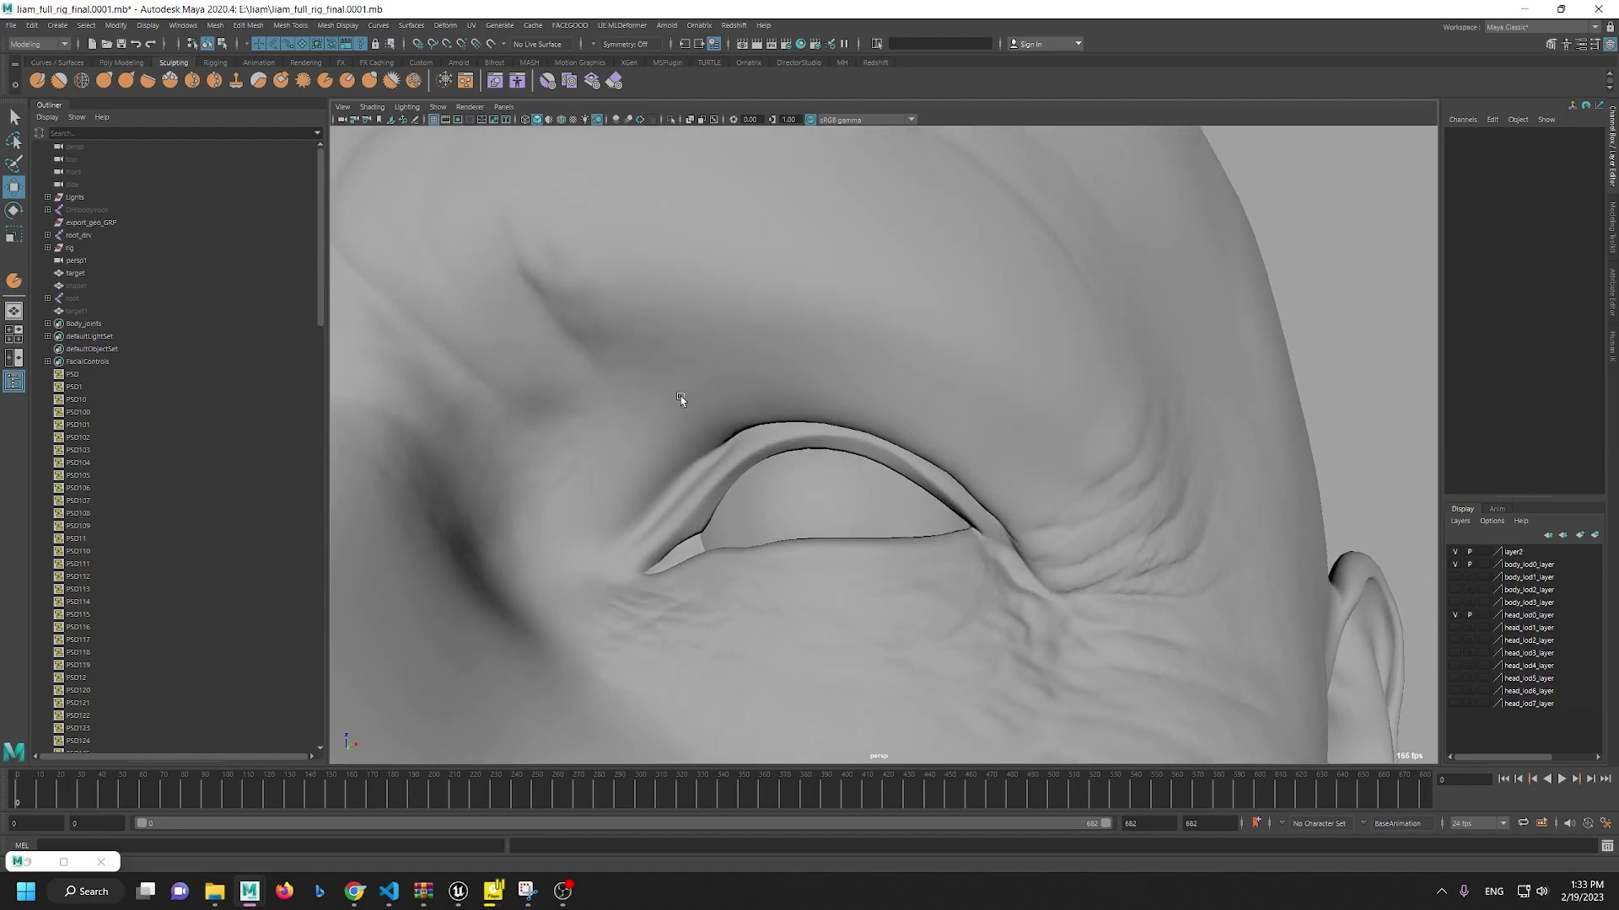
alt+right_drag(988, 467, 934, 467)
scroll(843, 480, down, 3)
Step: Select the target head mesh and inspect its wireframe density around the left eye and brow
click(843, 481)
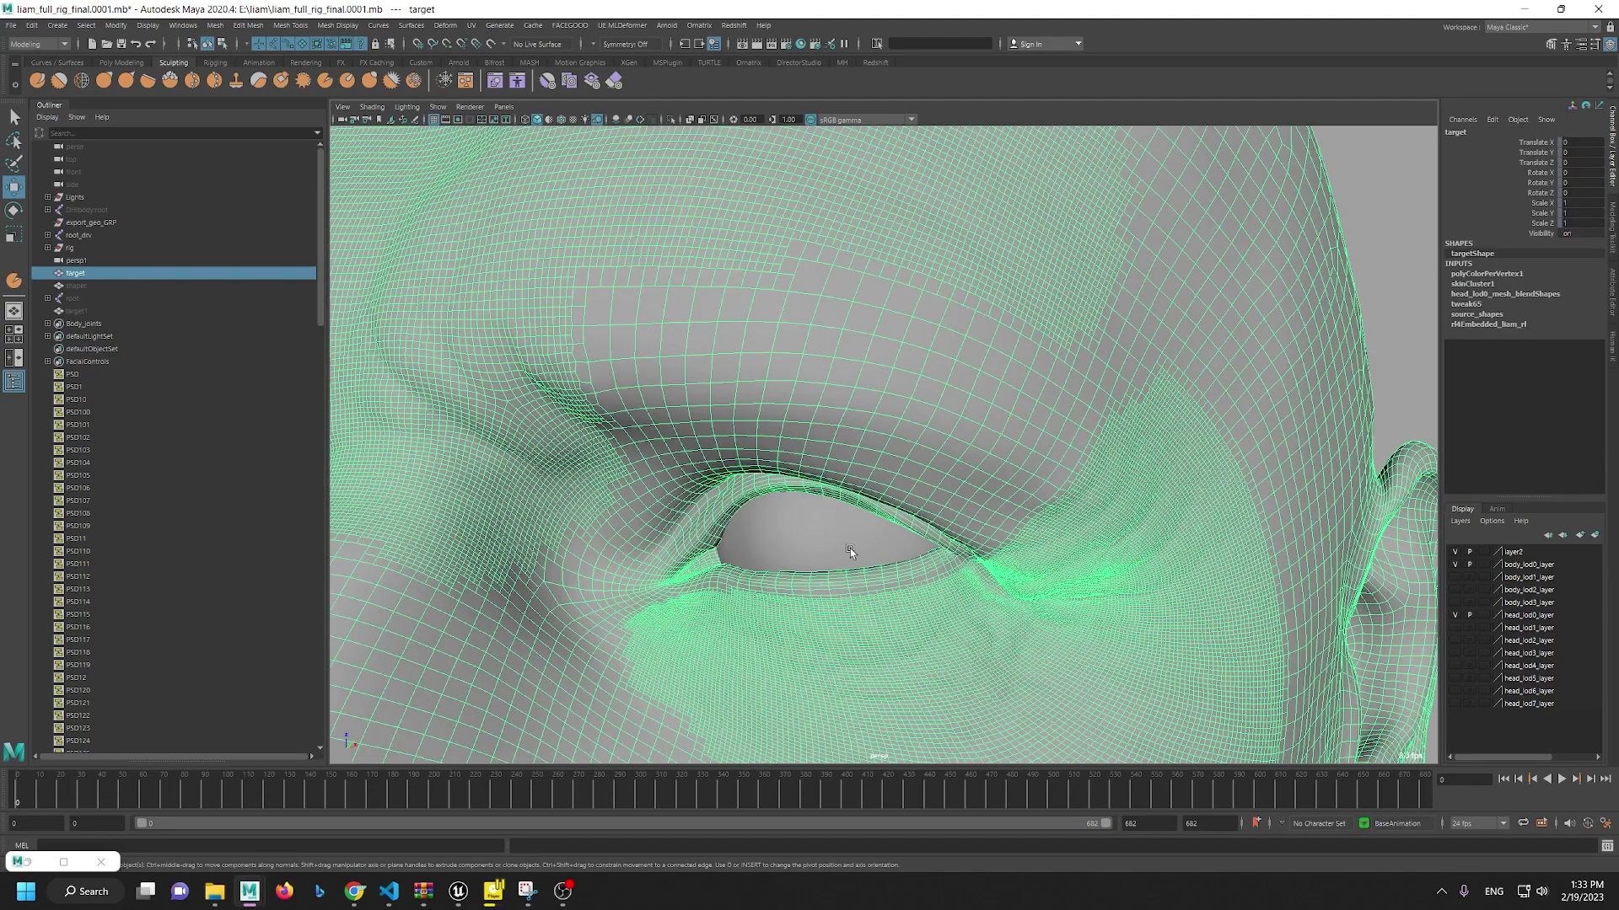
scroll(676, 455, up, 2)
scroll(676, 456, down, 2)
alt+drag(676, 456, 824, 465)
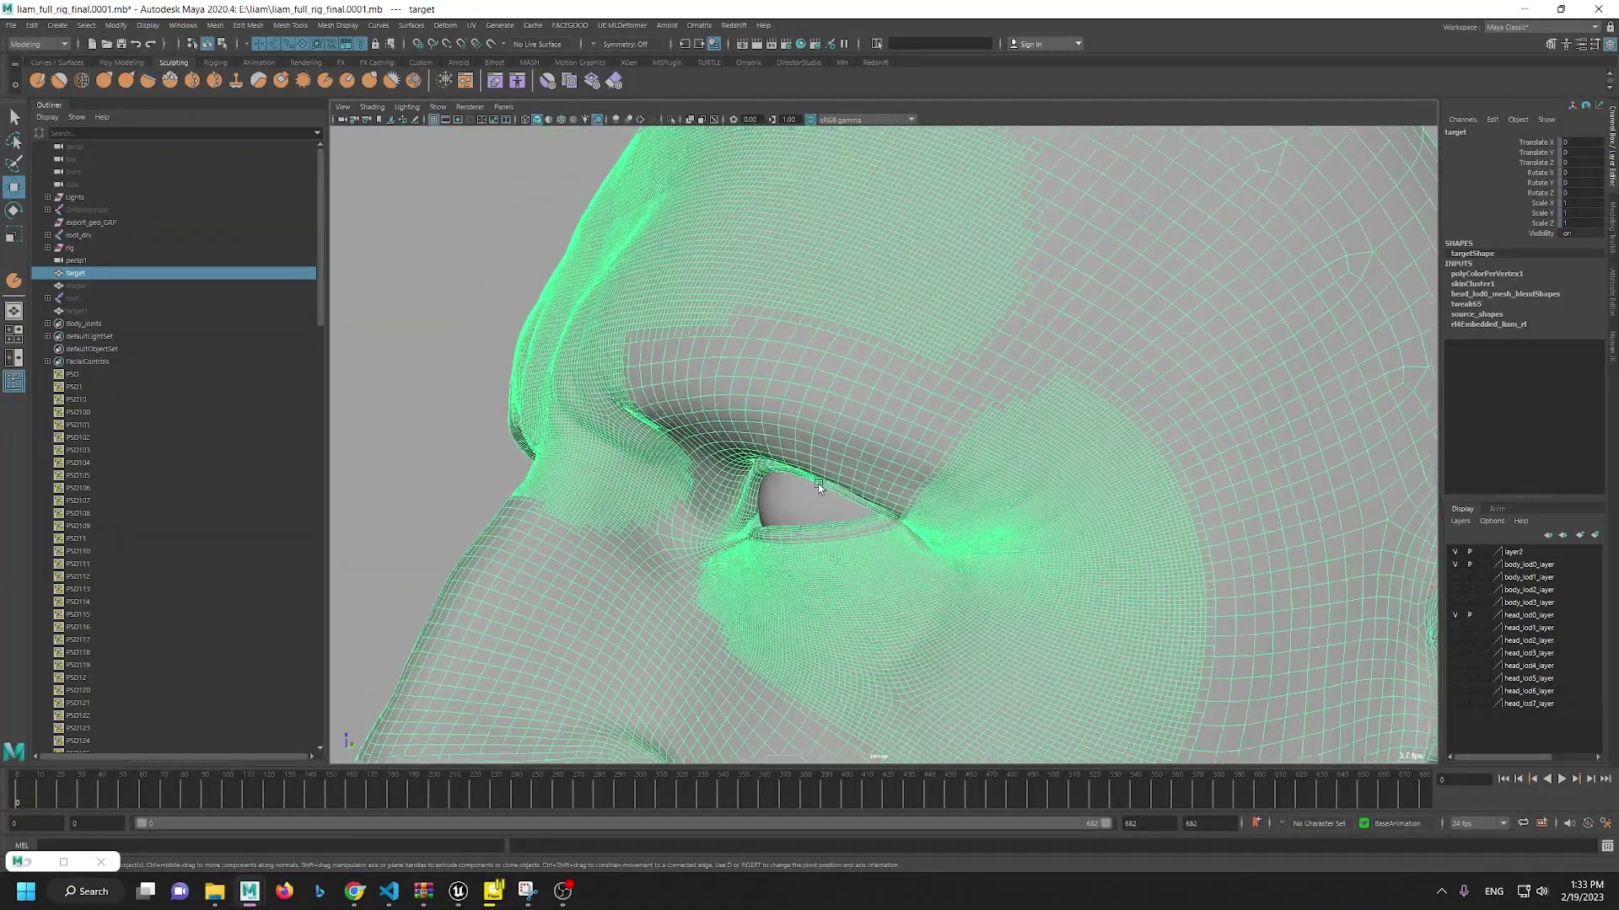
Step: Compare the shaded wrinkles with the target mesh's wireframe around the left eye and nose bridge by deselecting and reselecting the mesh
click(425, 371)
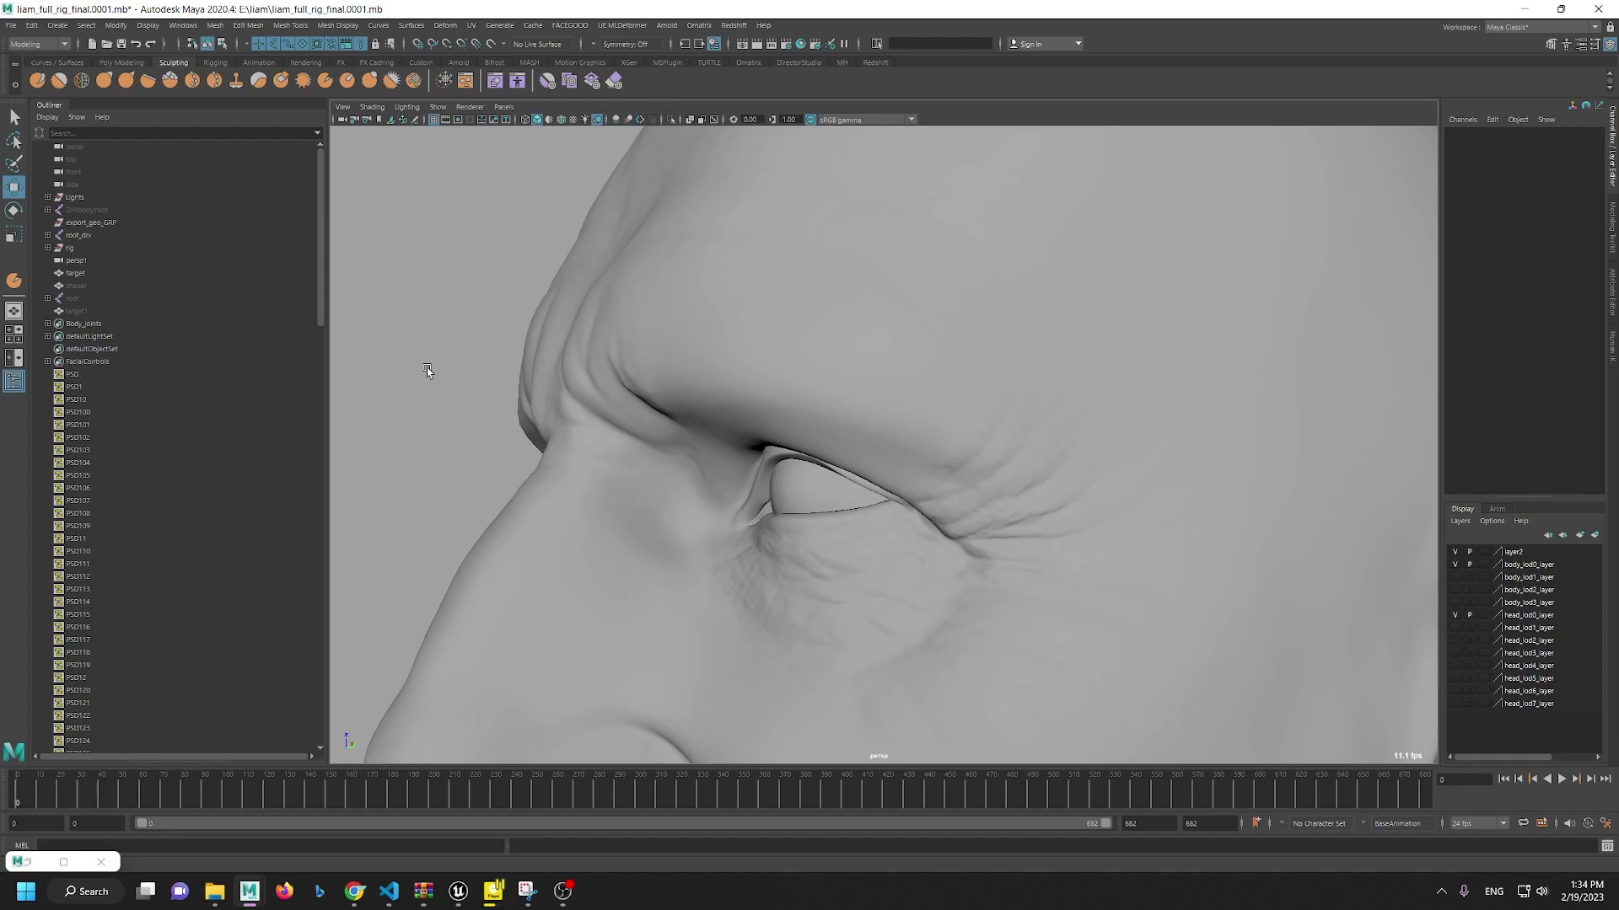
click(568, 541)
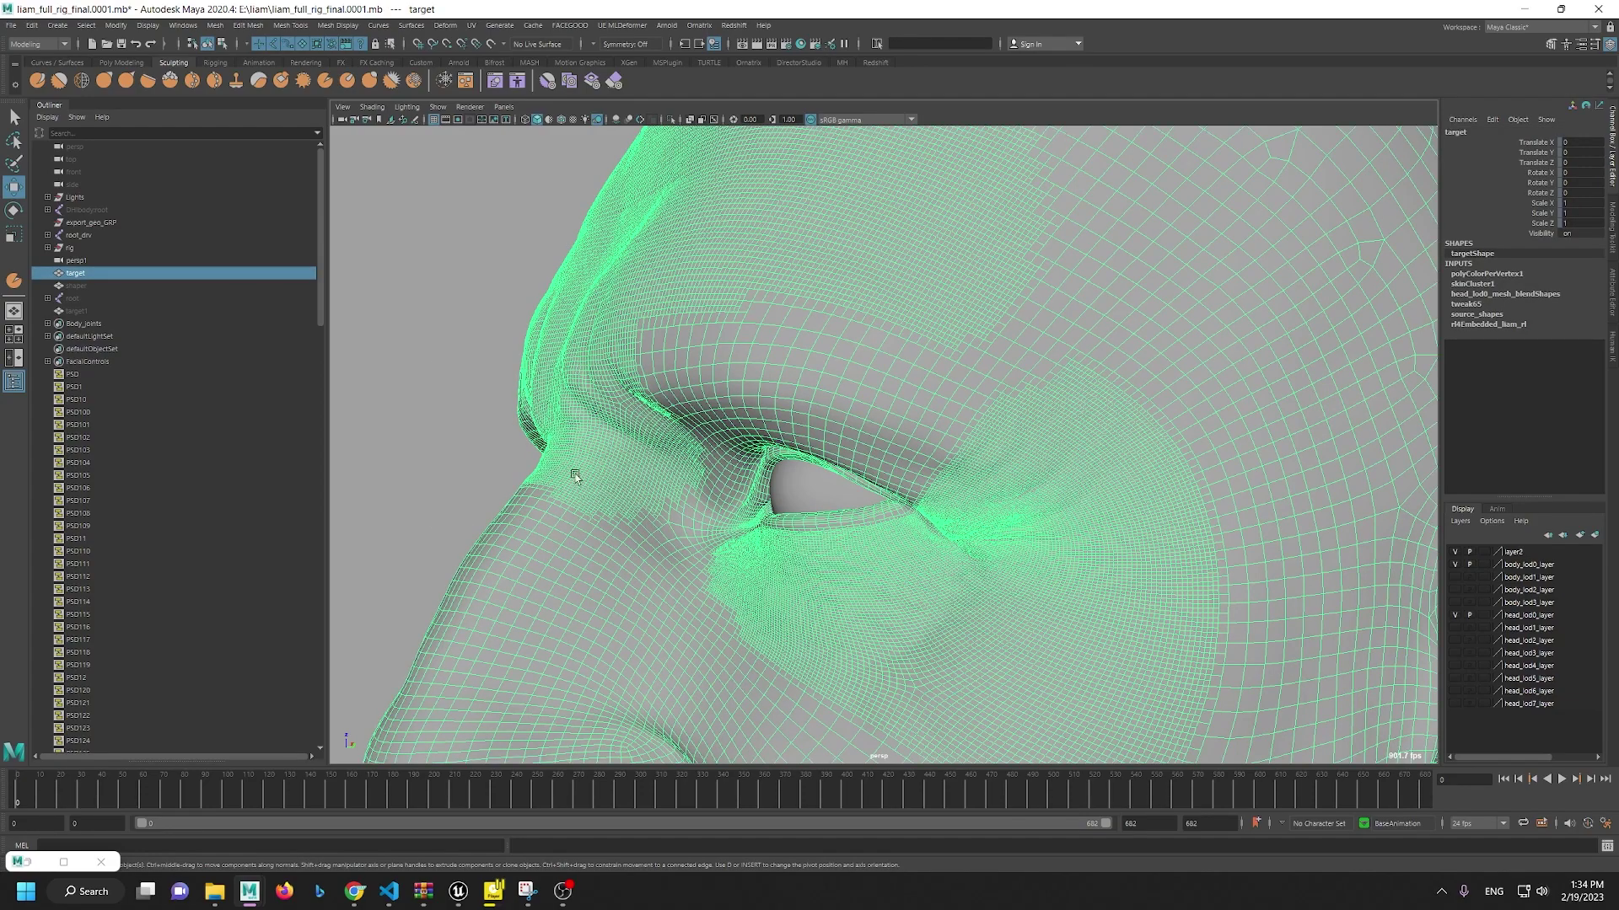
click(476, 435)
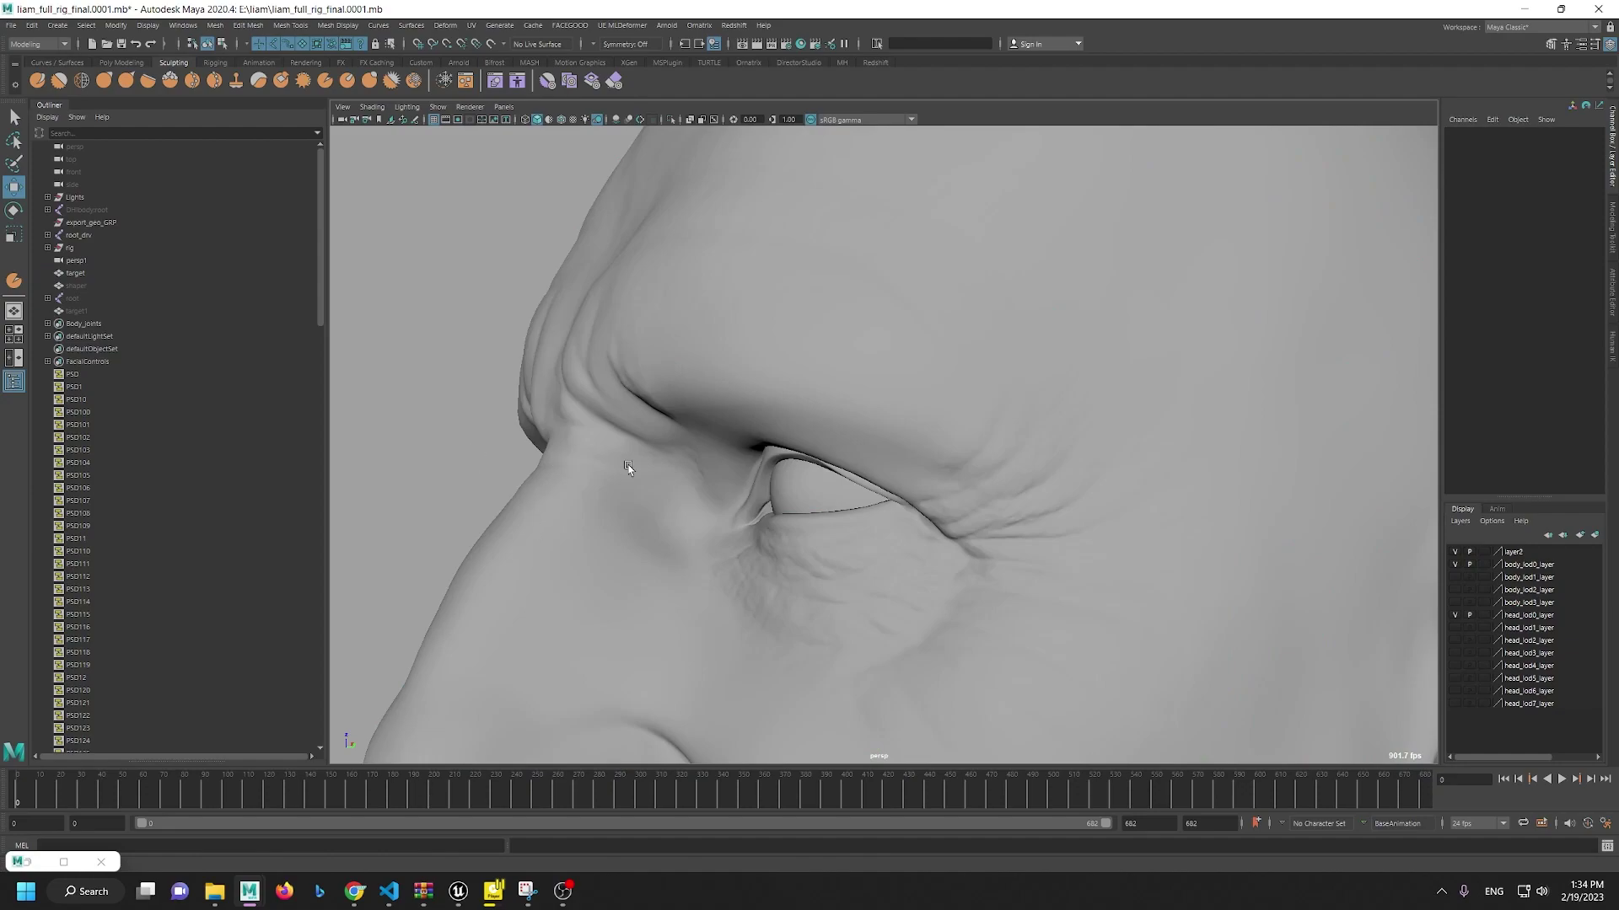
alt+drag(882, 466, 771, 621)
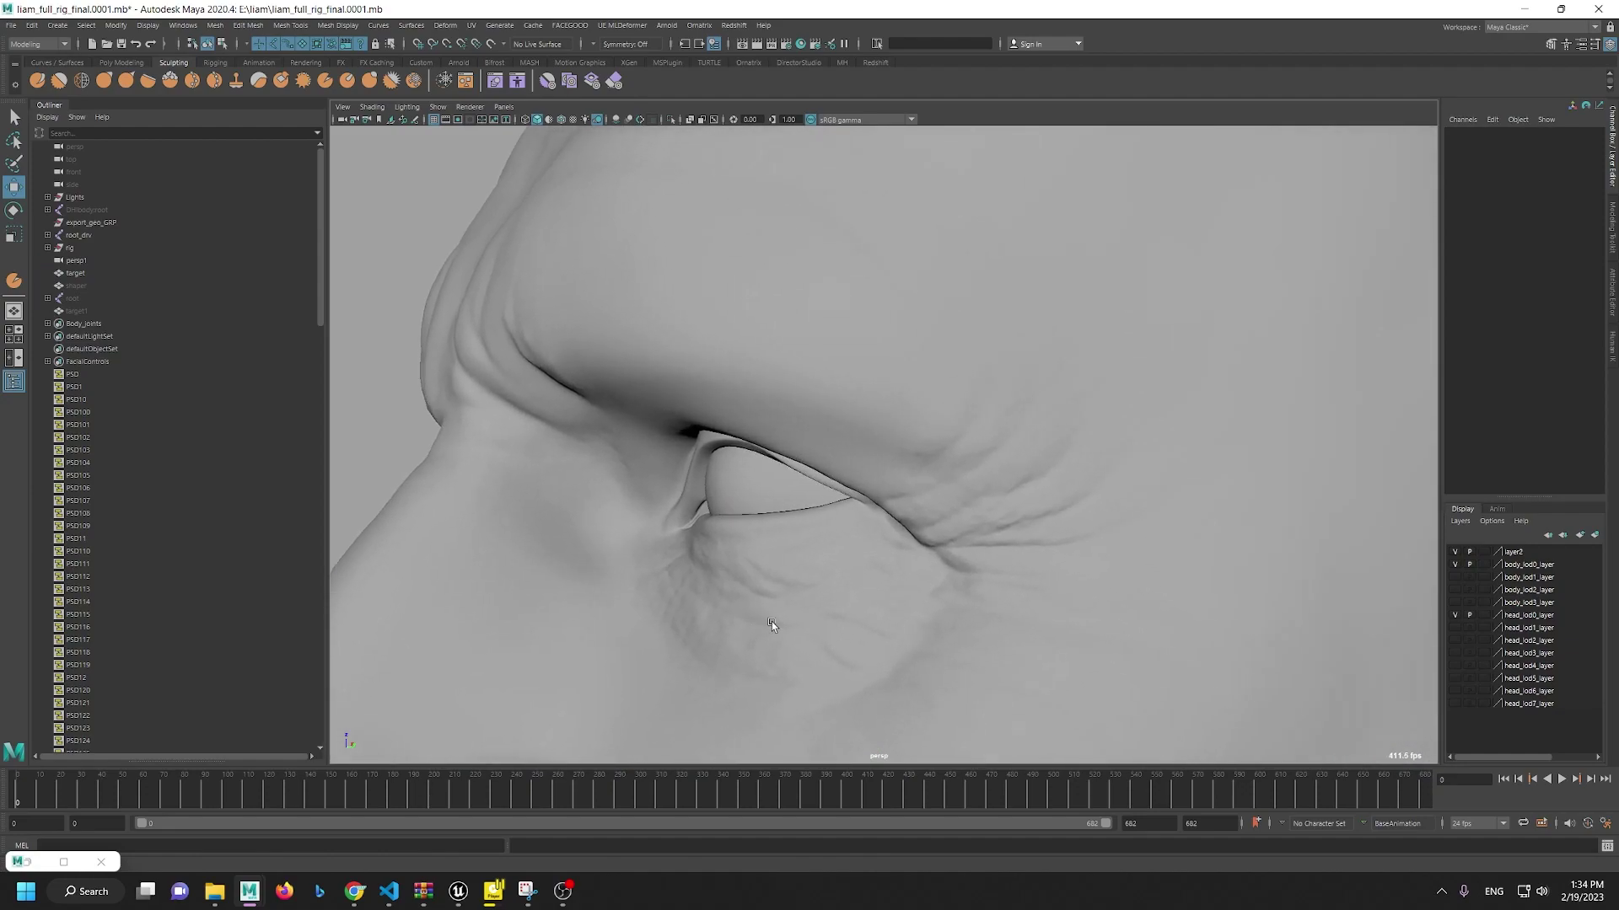
alt+drag(730, 542, 1048, 672)
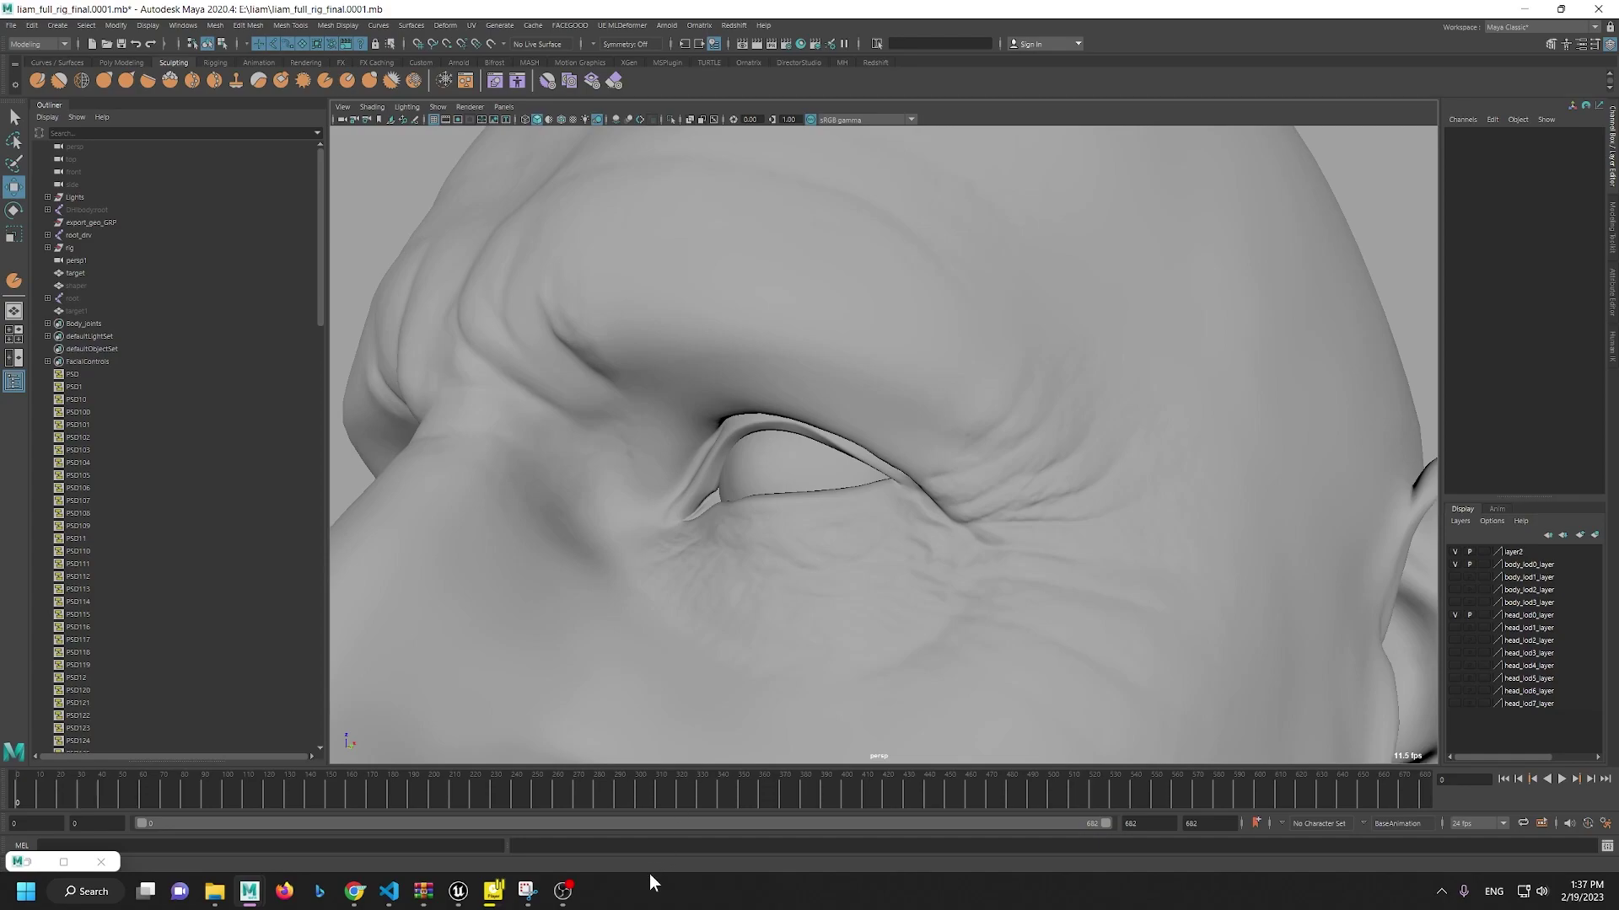
click(738, 729)
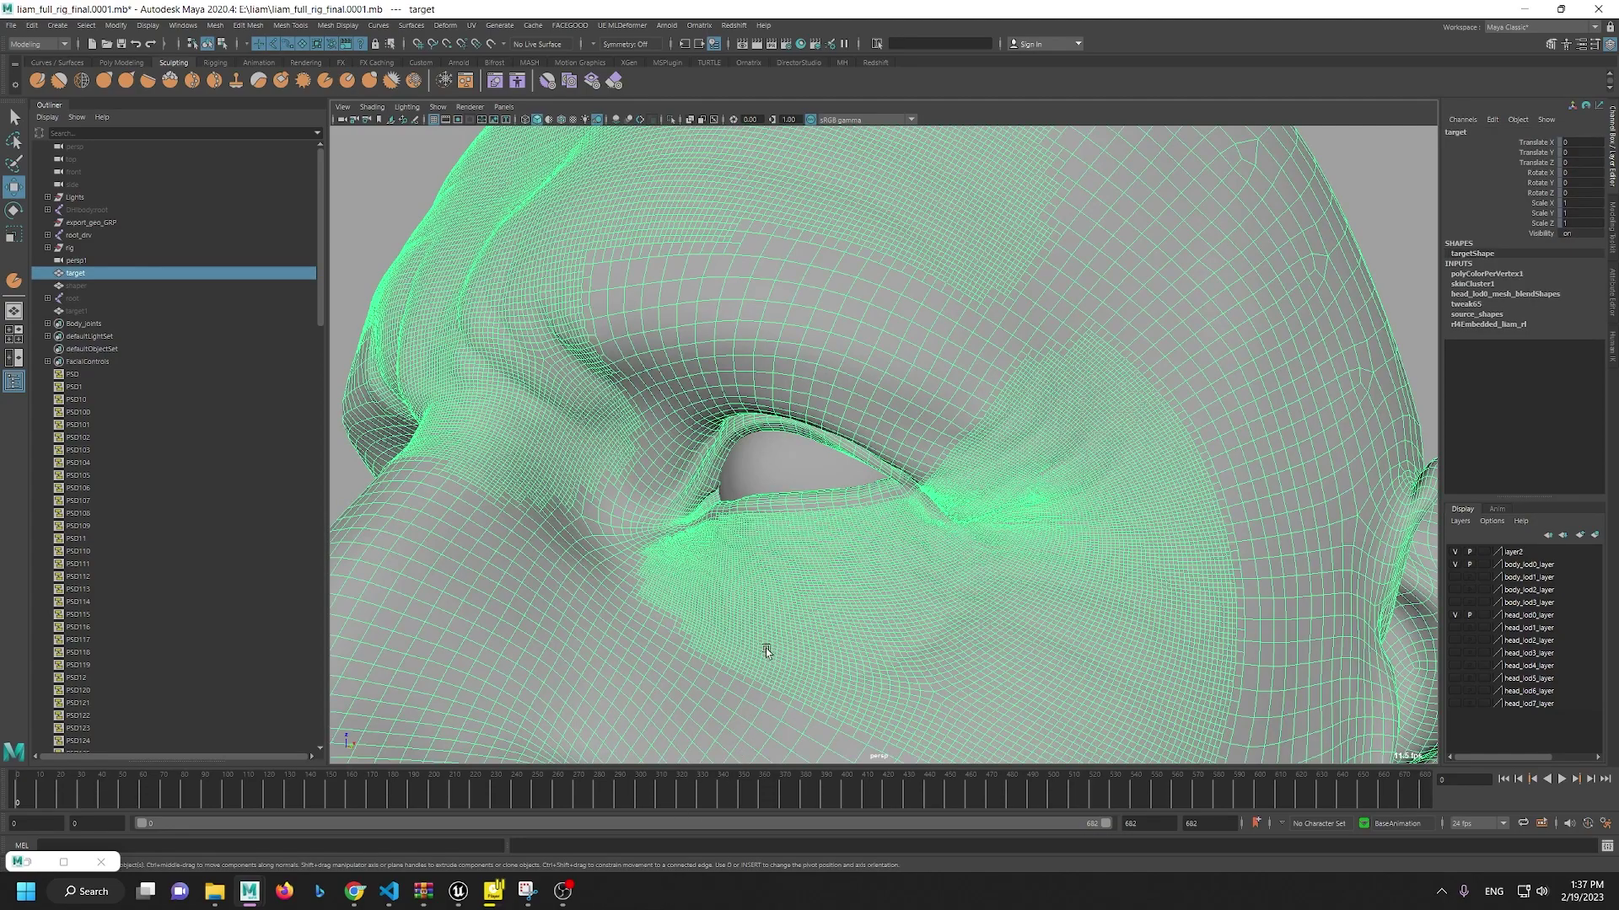
Step: Examine the target mesh's wireframe density around both eyes, the nose bridge and the forehead, from close-up to the whole face
alt+drag(852, 529, 1036, 439)
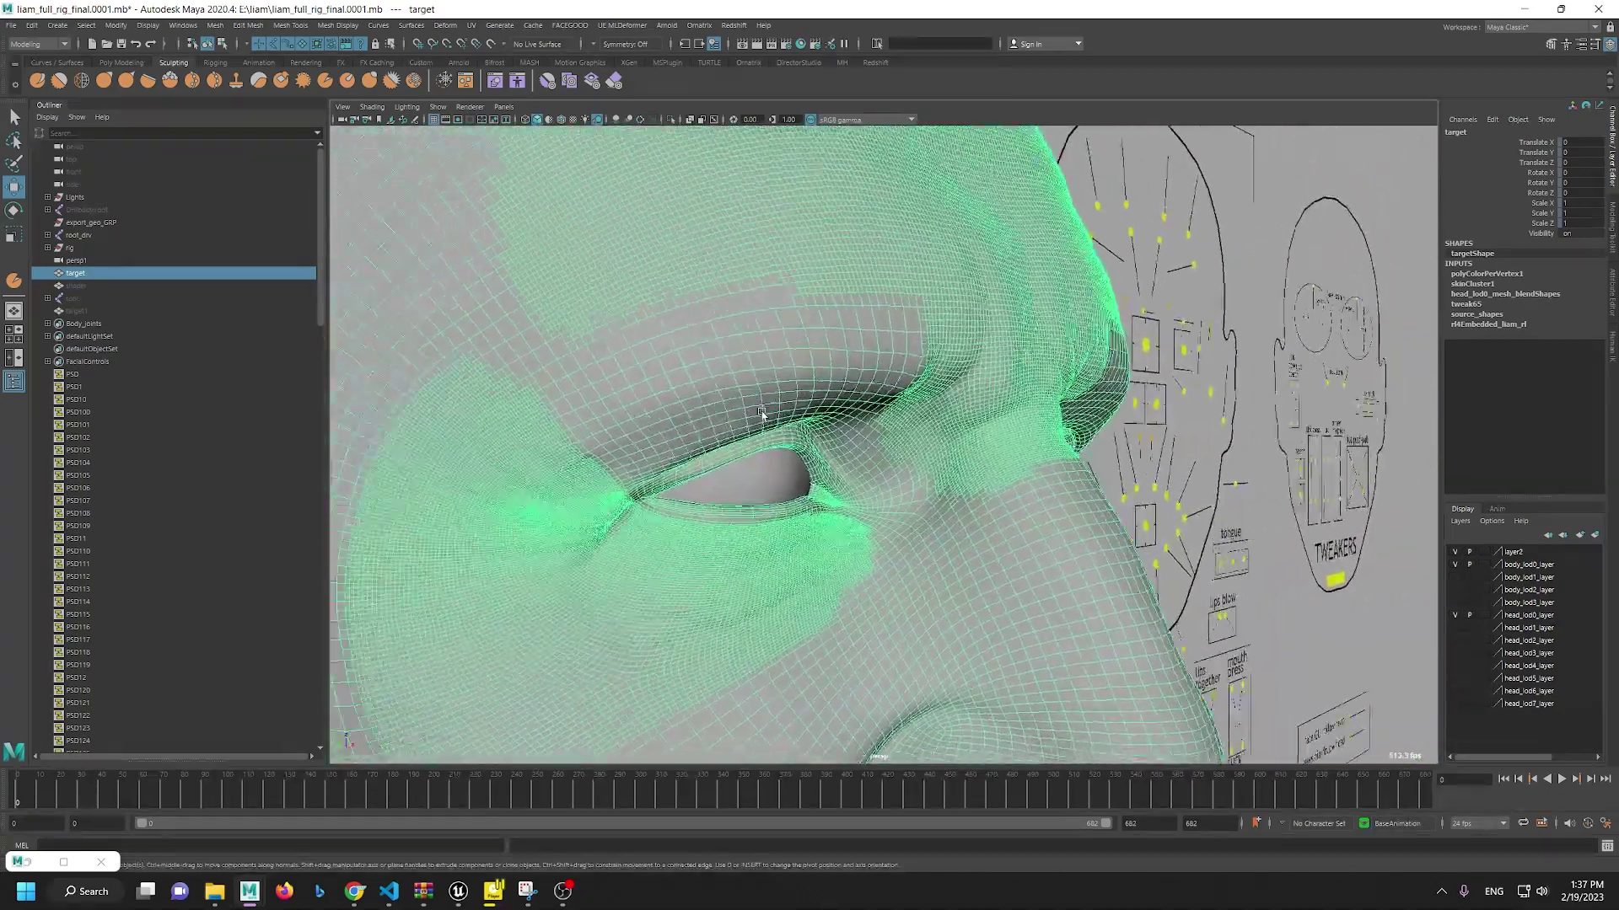
alt+right_drag(1037, 438, 717, 363)
alt+drag(717, 363, 379, 289)
alt+middle_drag(944, 379, 956, 438)
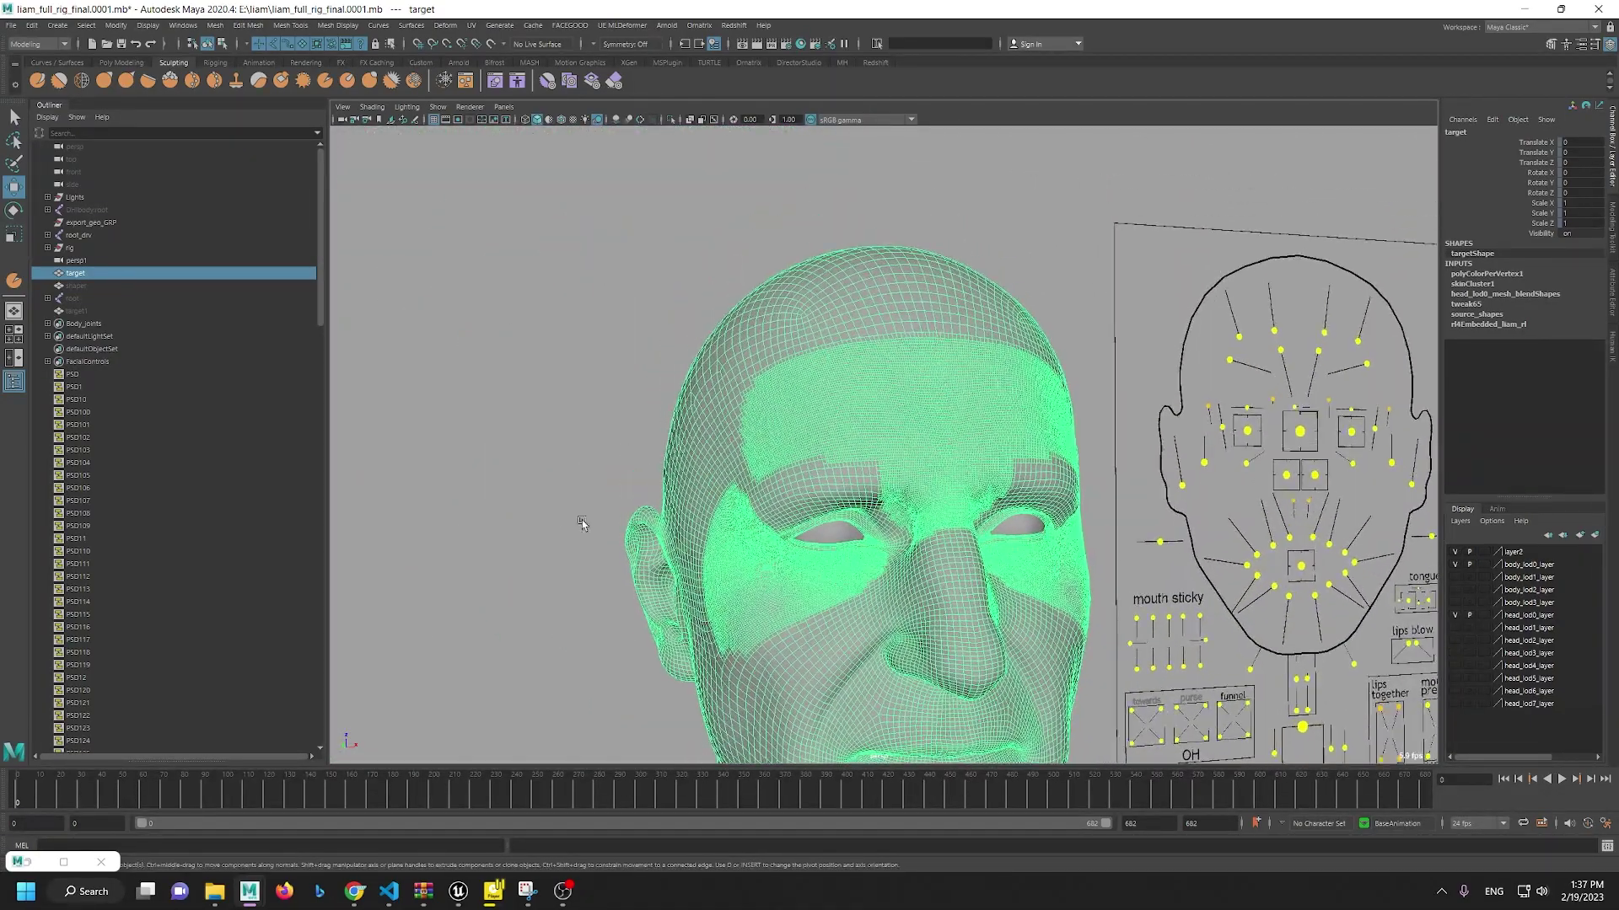
Step: Compare the shaded head with the target mesh's wireframe over the scalp, temple and ear by deselecting and reselecting the mesh
click(496, 449)
alt+drag(611, 438, 405, 476)
alt+drag(869, 478, 583, 474)
click(560, 564)
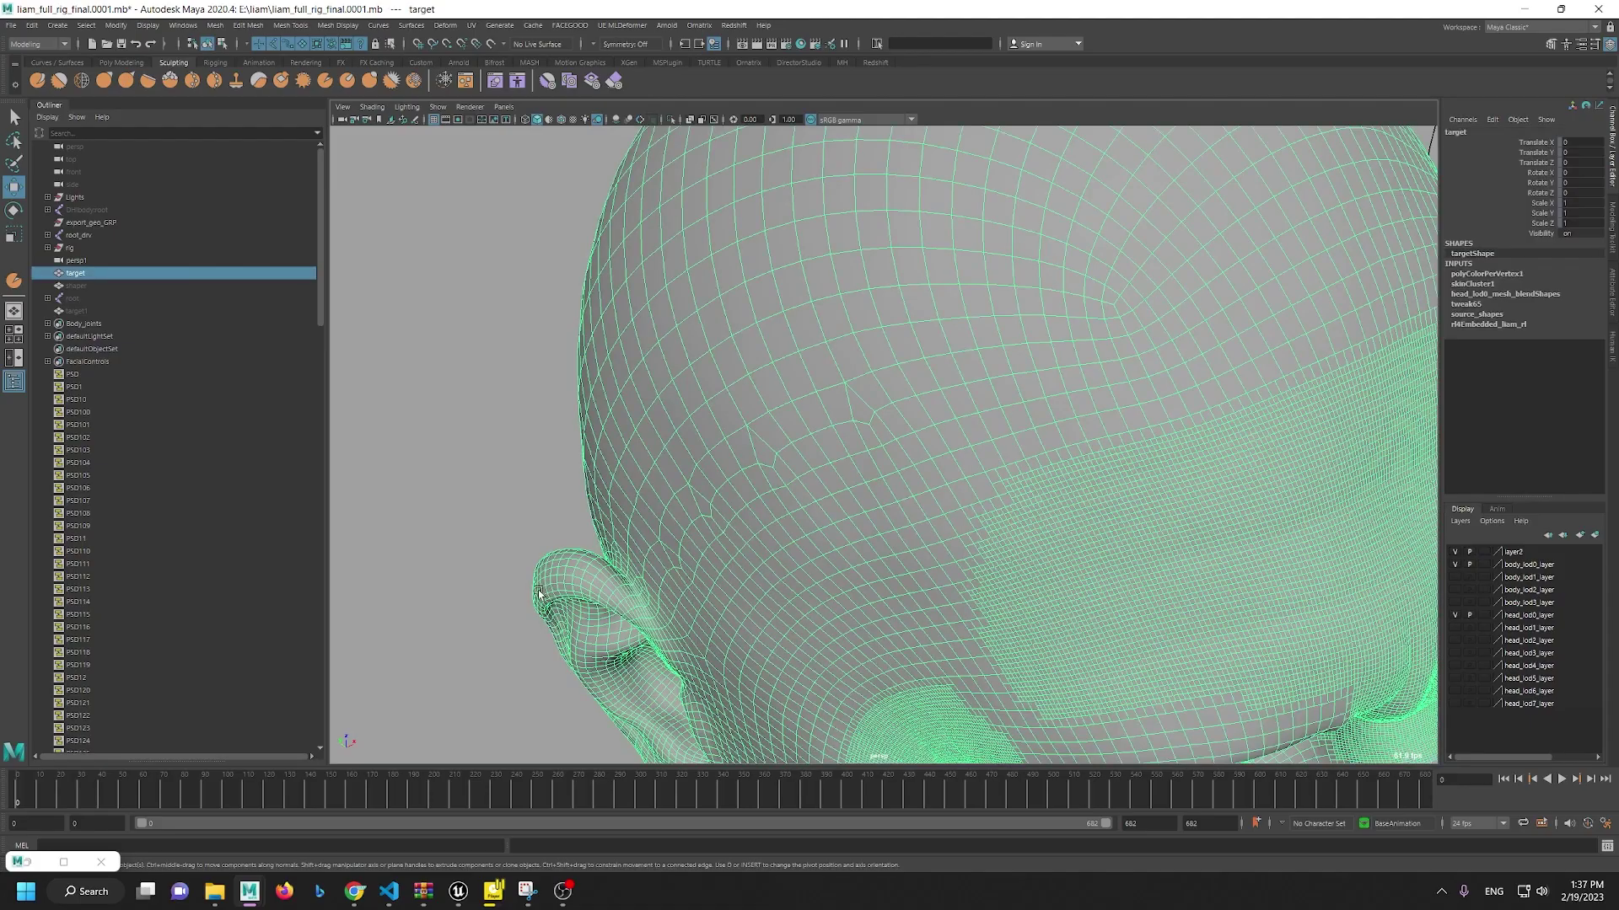
alt+right_drag(1075, 522, 867, 371)
alt+drag(867, 371, 1033, 491)
Step: Clear the mesh selection and view the shaded forehead, brow and eye wrinkles on the upper head
drag(1162, 246, 994, 281)
click(1114, 256)
alt+middle_drag(883, 332, 858, 191)
alt+right_drag(1152, 470, 970, 445)
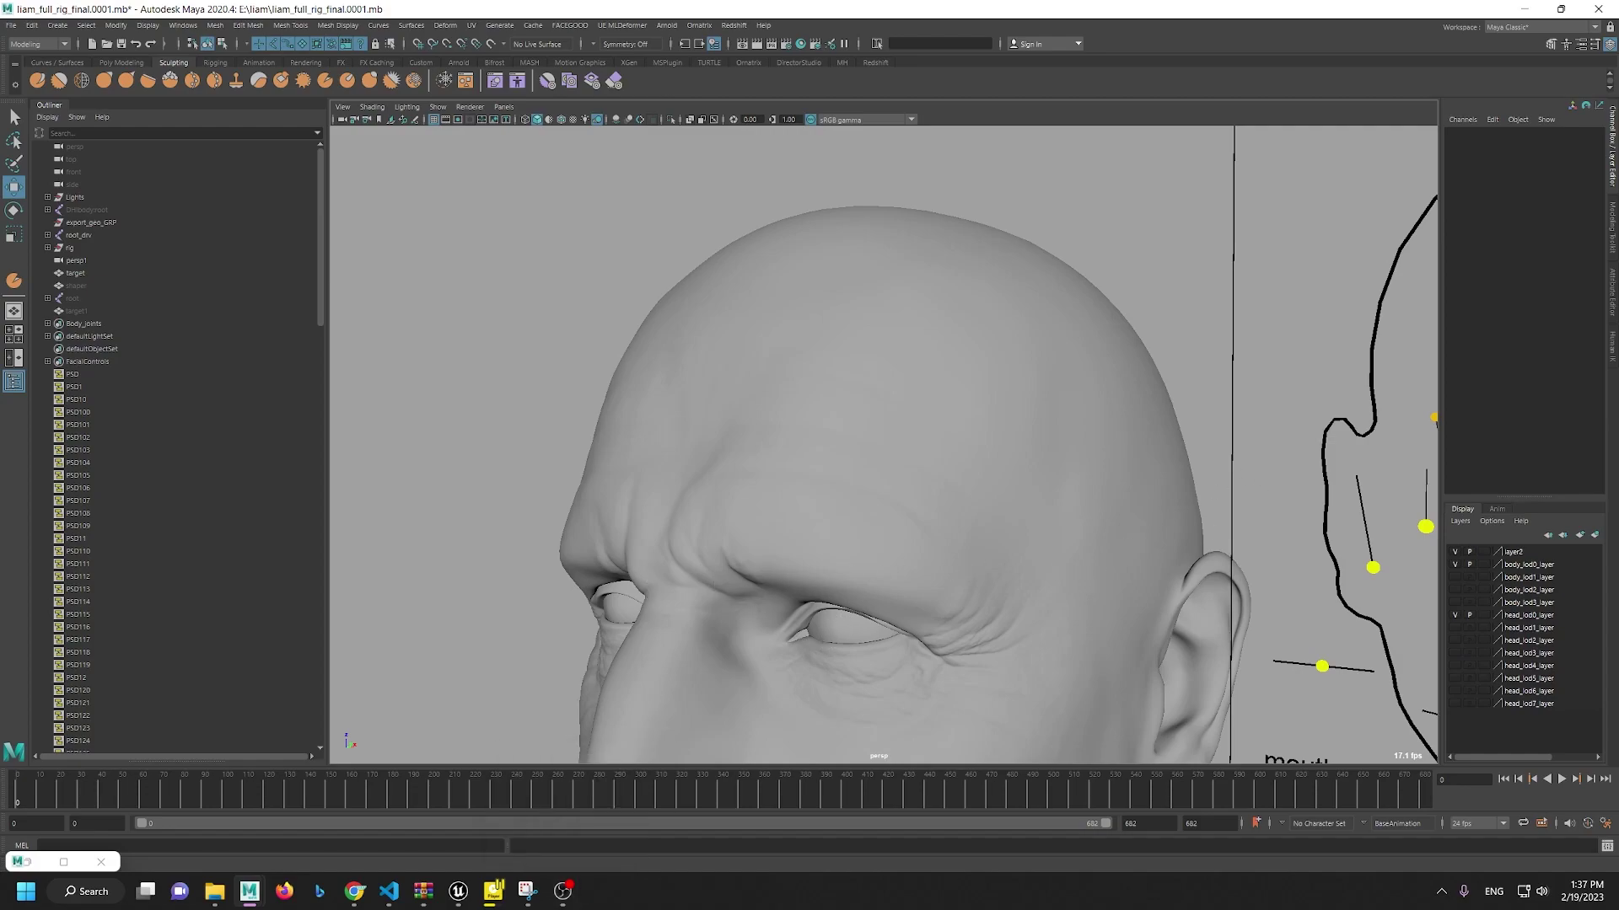
Step: Switch to OBS and reposition its window over the Maya viewport
click(563, 891)
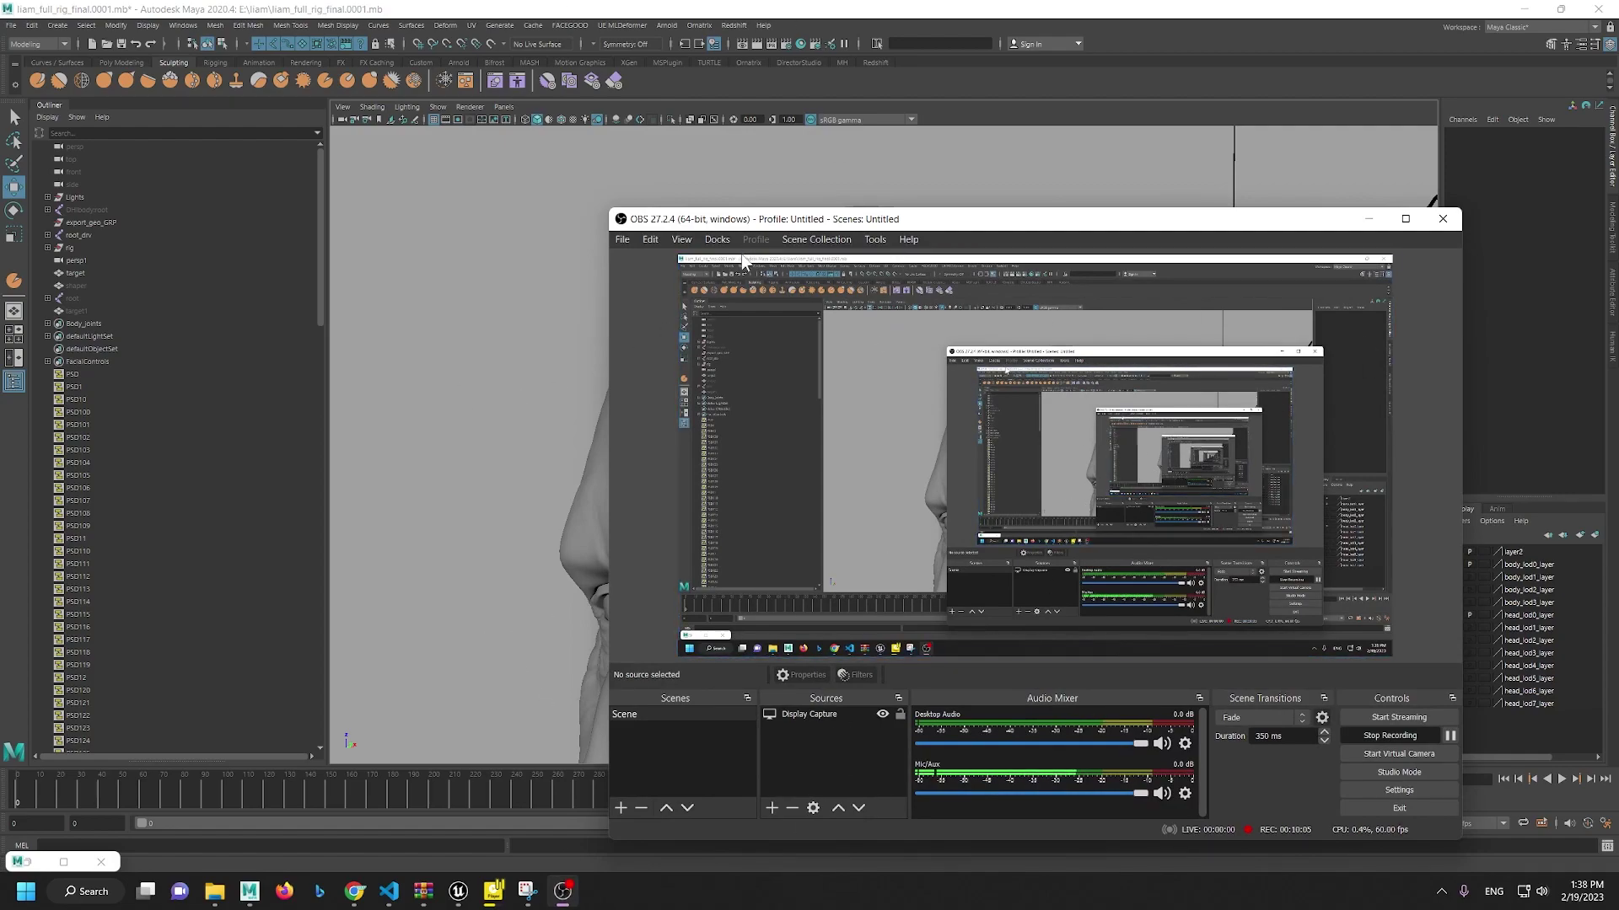
drag(848, 222, 955, 193)
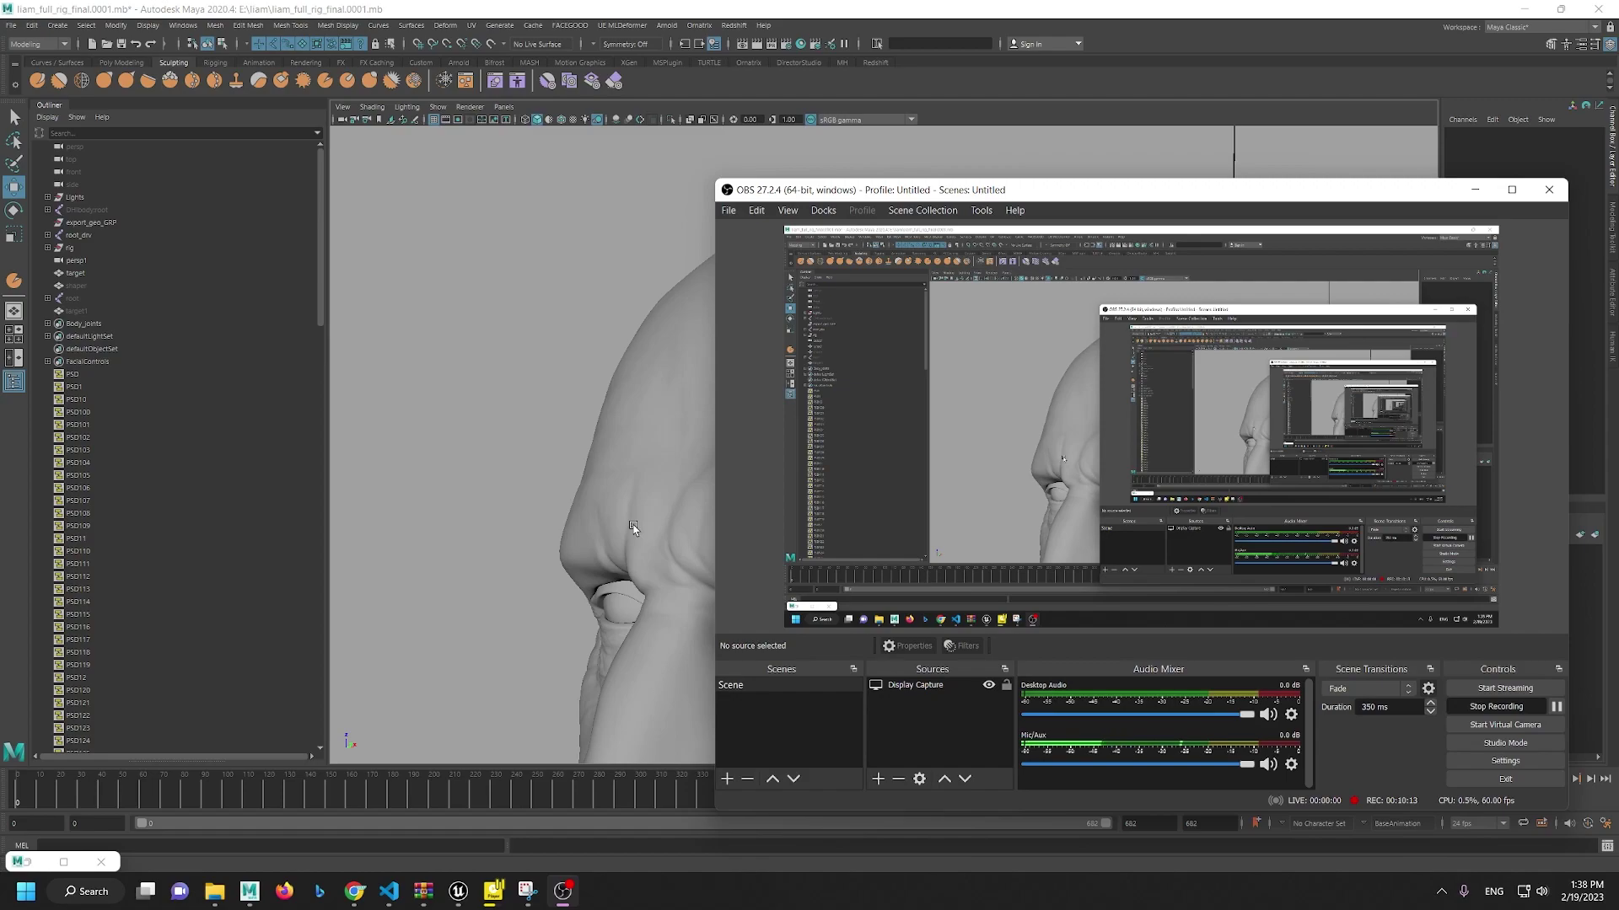
drag(993, 199, 906, 171)
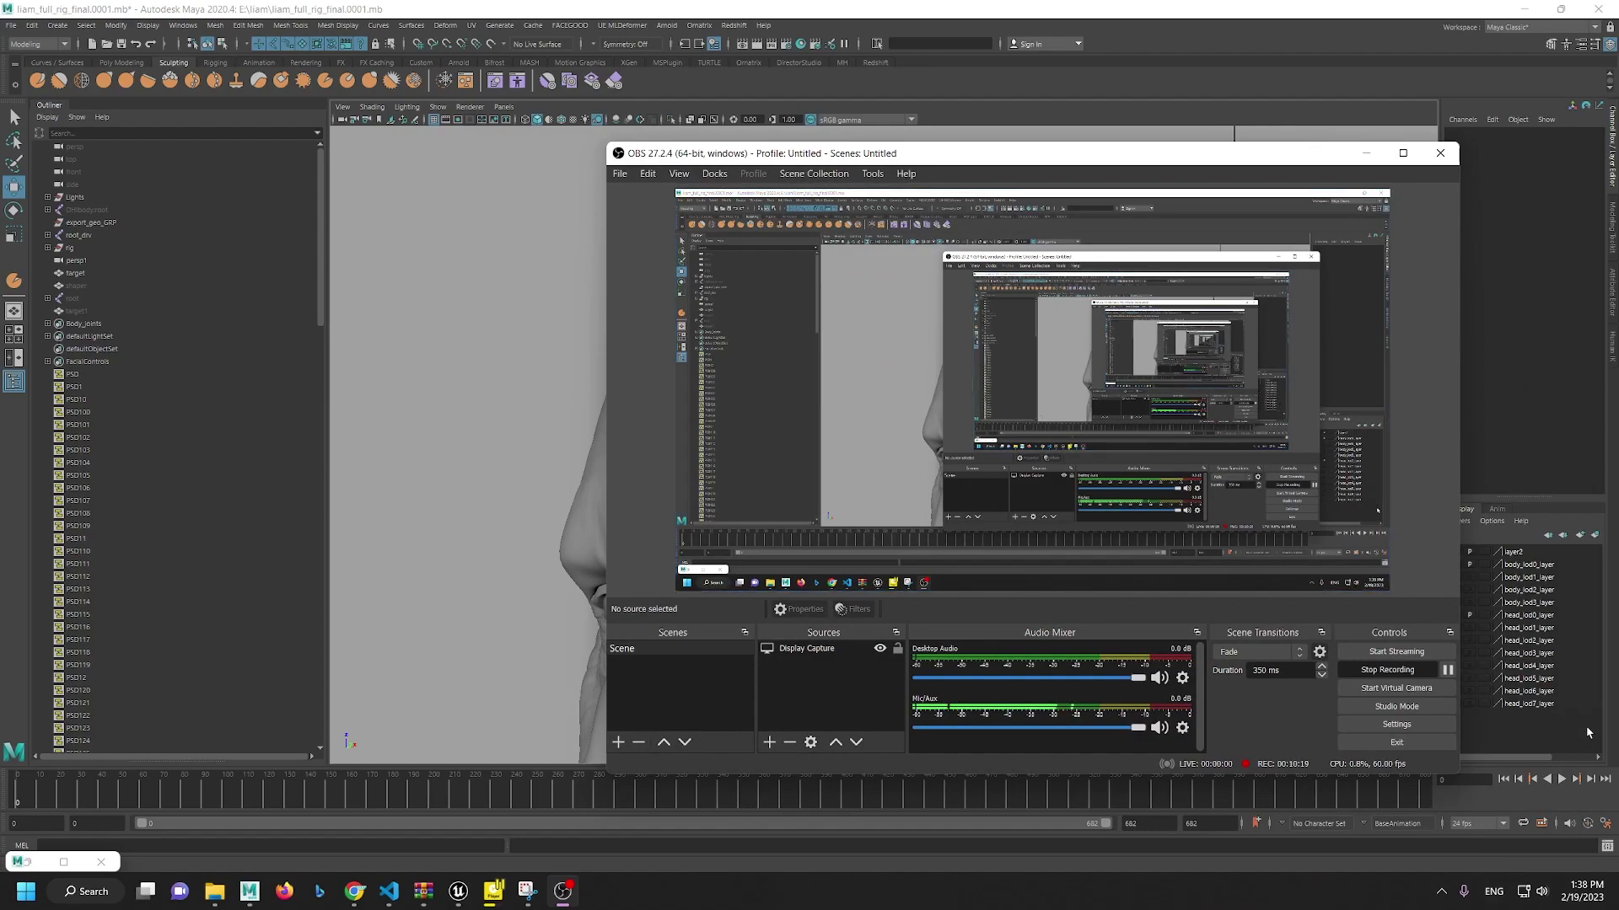